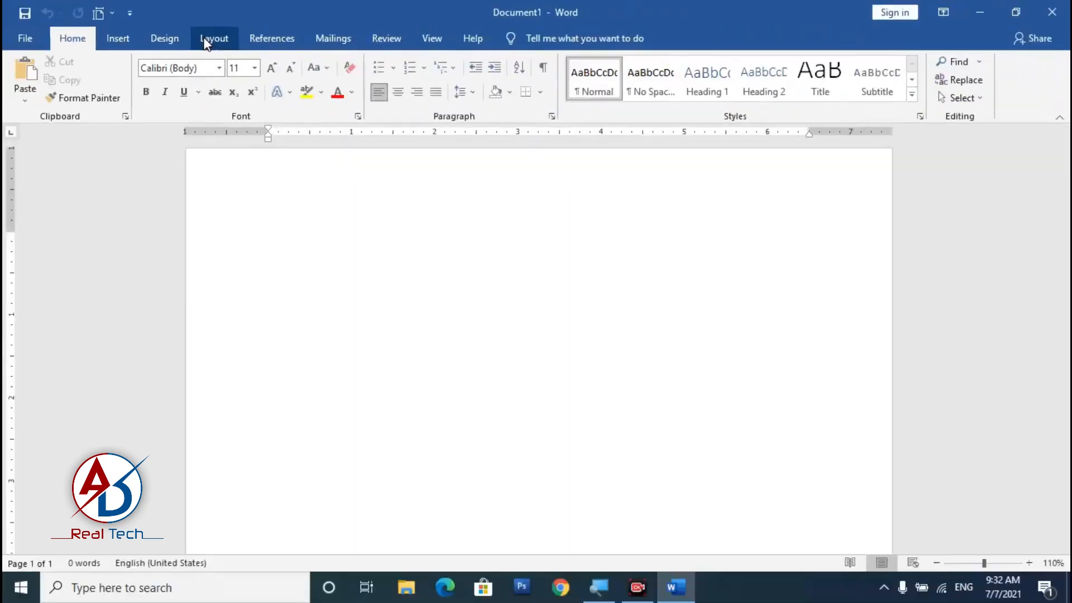
Set the page margins of the blank document to the Narrow preset of 0.5" on all sides.
{"action": "left_click", "coordinate": [208, 39]}
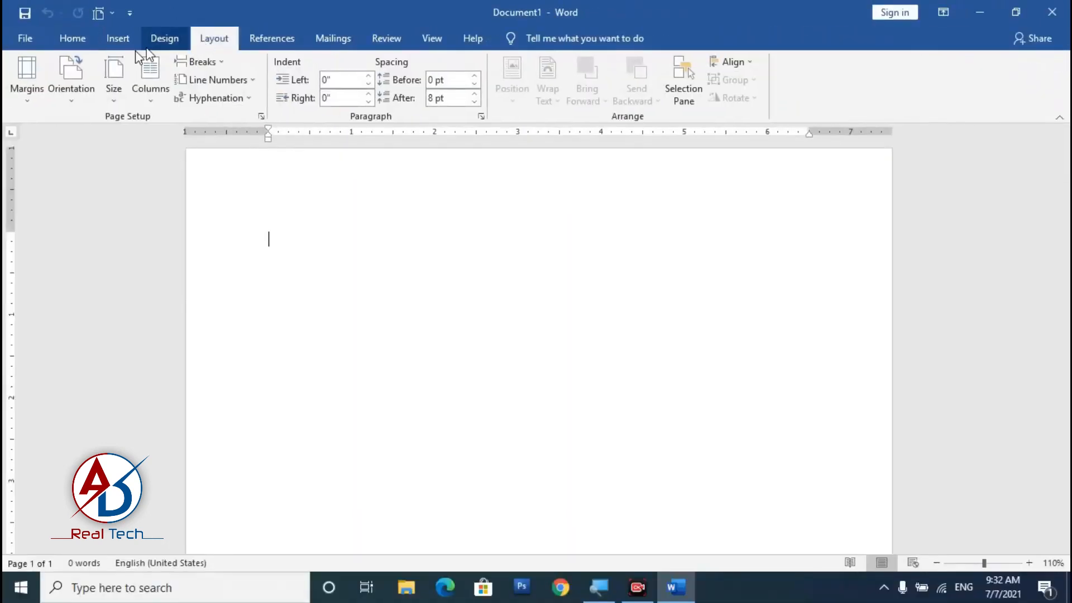
{"action": "left_click", "coordinate": [33, 96]}
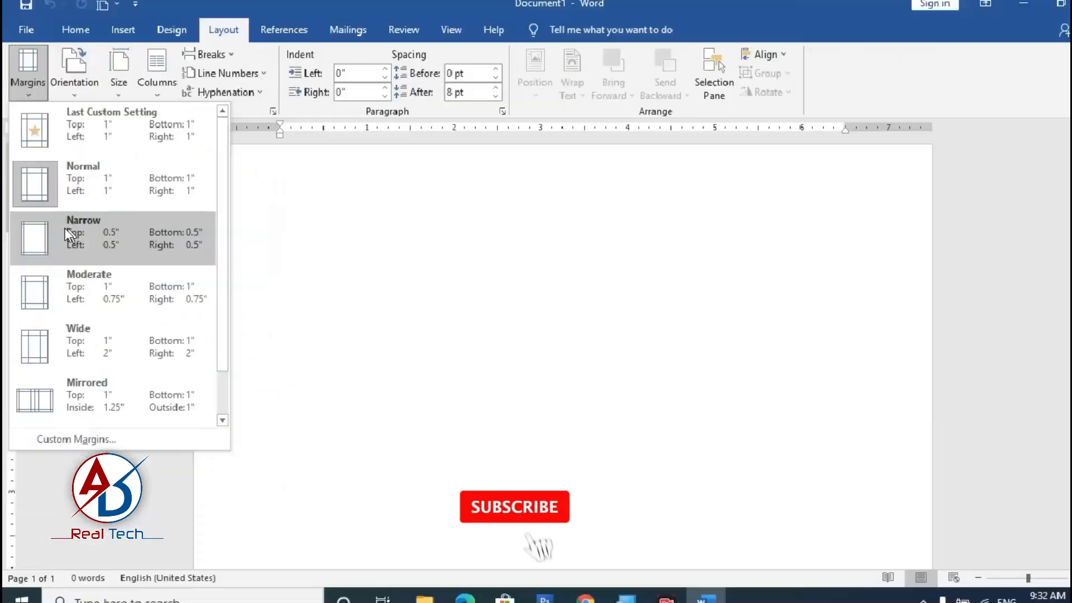
{"action": "left_click", "coordinate": [64, 226]}
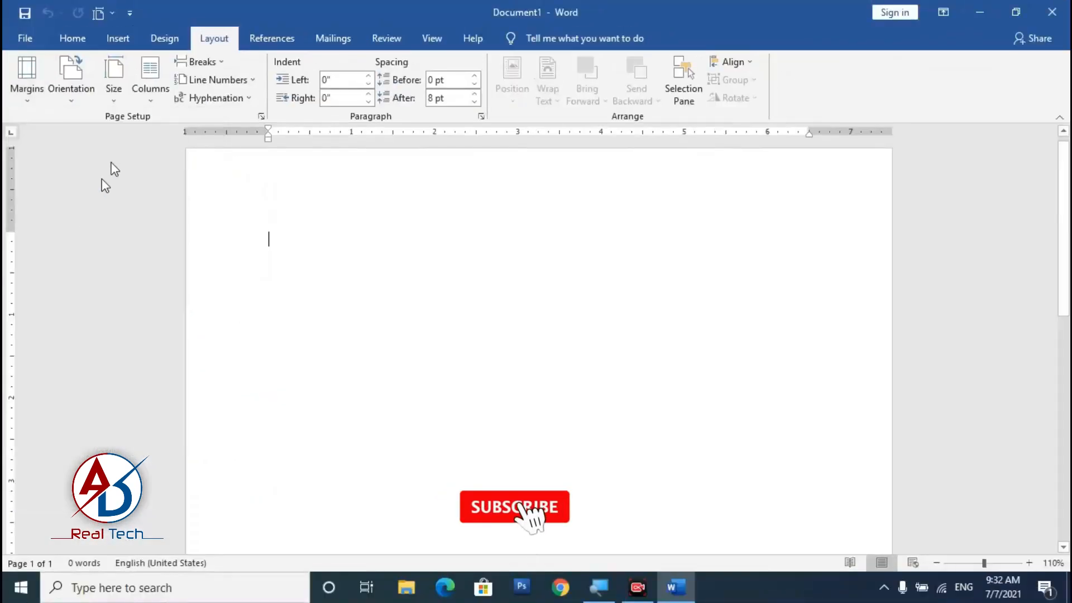
Set the paper size to A4 (8.27" x 11.69") and the page orientation to Landscape.
{"action": "left_click", "coordinate": [111, 89]}
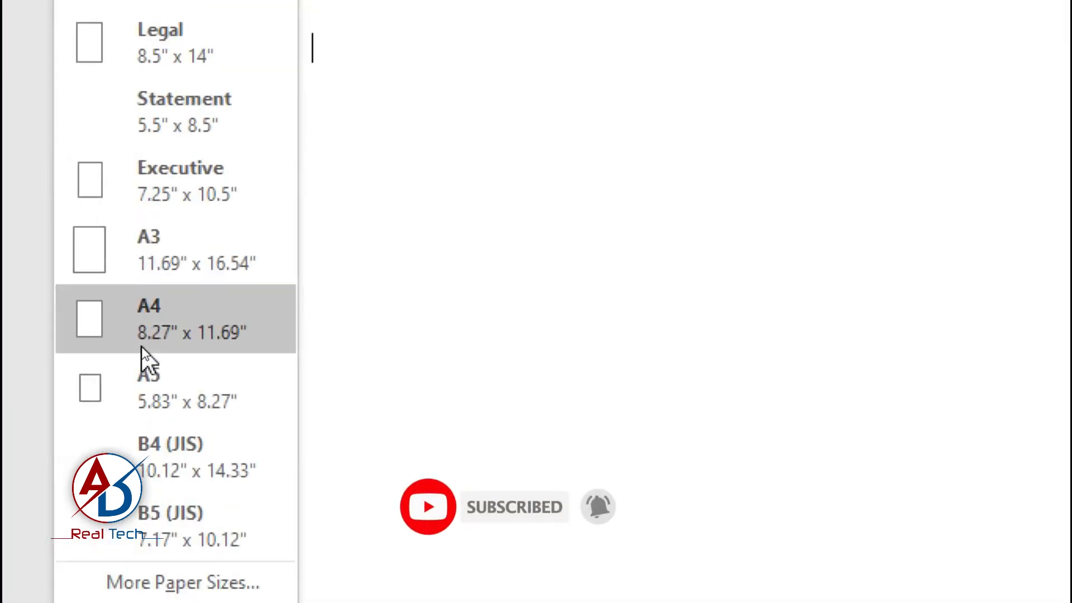
{"action": "left_click", "coordinate": [141, 347]}
{"action": "left_click", "coordinate": [55, 25]}
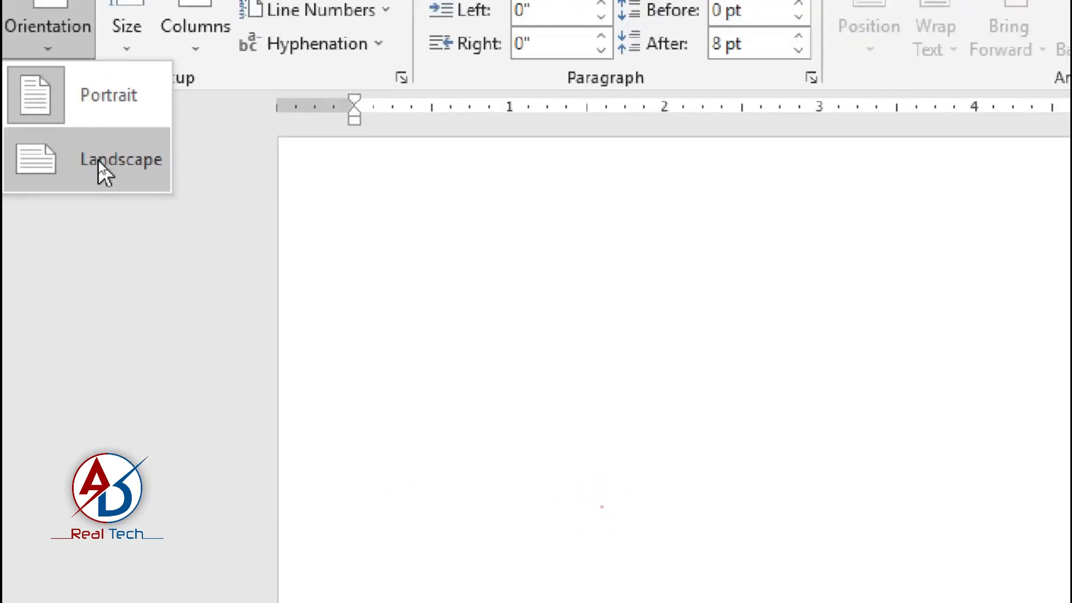
{"action": "left_click", "coordinate": [99, 159]}
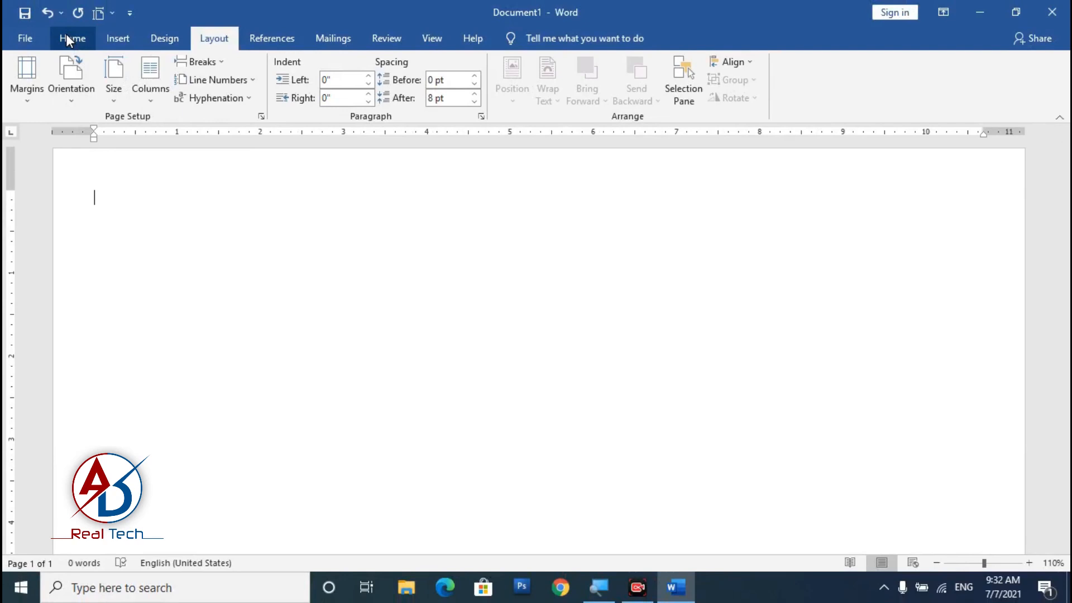
Set the page color to the darkest tint of the Black, Text 1 theme color.
{"action": "left_click", "coordinate": [67, 39]}
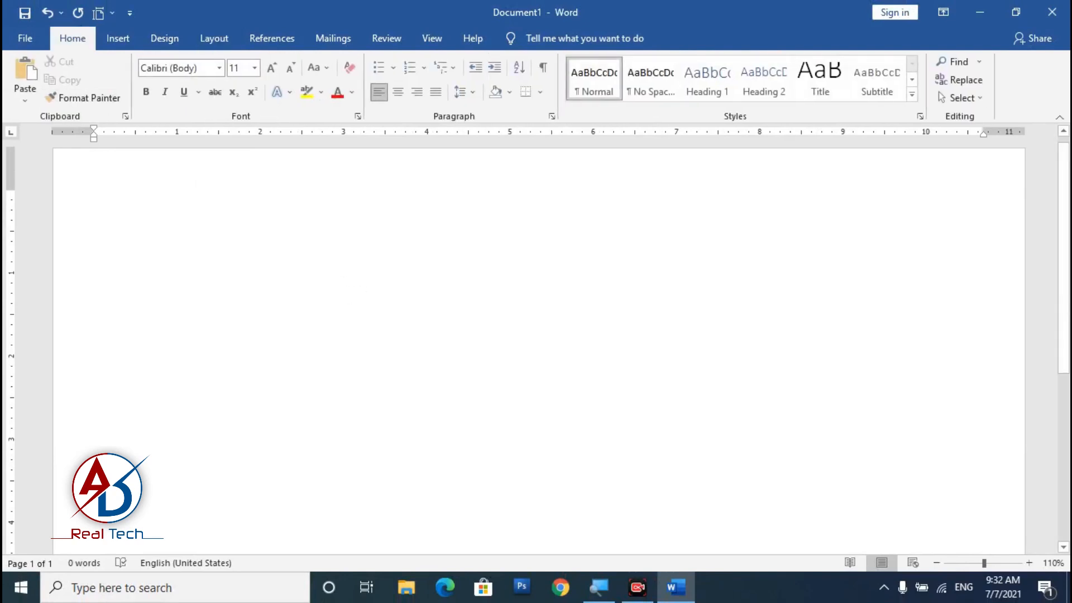
{"action": "scroll", "coordinate": [417, 313], "scroll_direction": "down", "scroll_amount": 5}
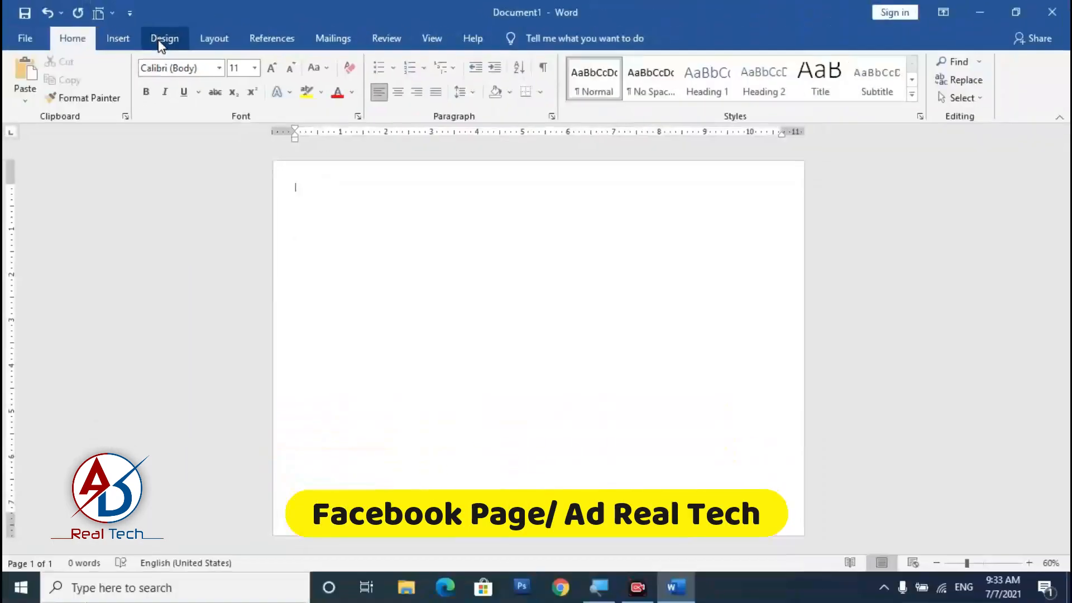
{"action": "left_click", "coordinate": [162, 39]}
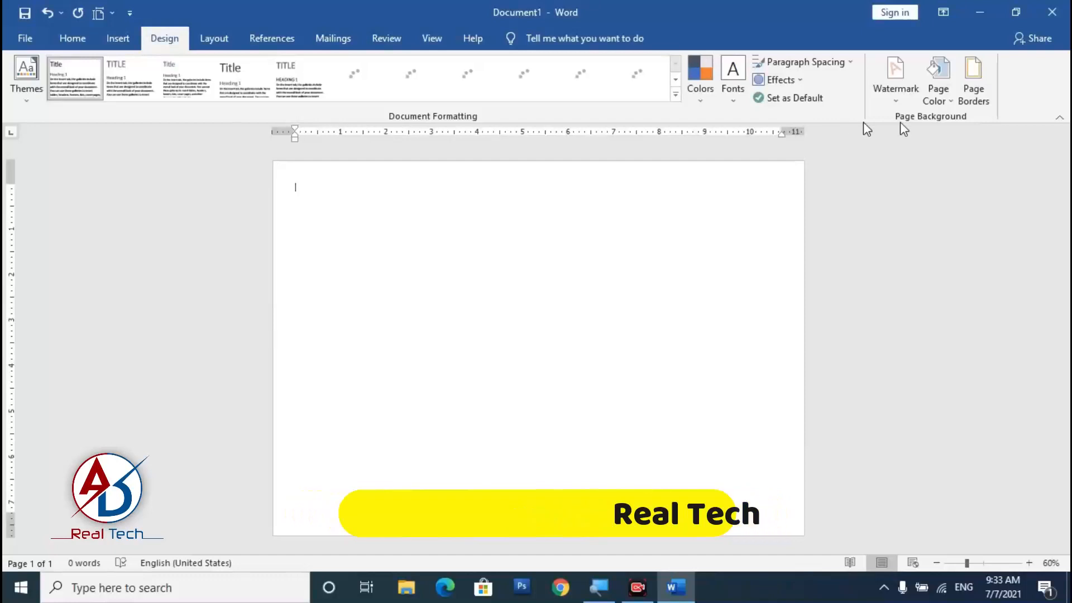
{"action": "left_click", "coordinate": [948, 101]}
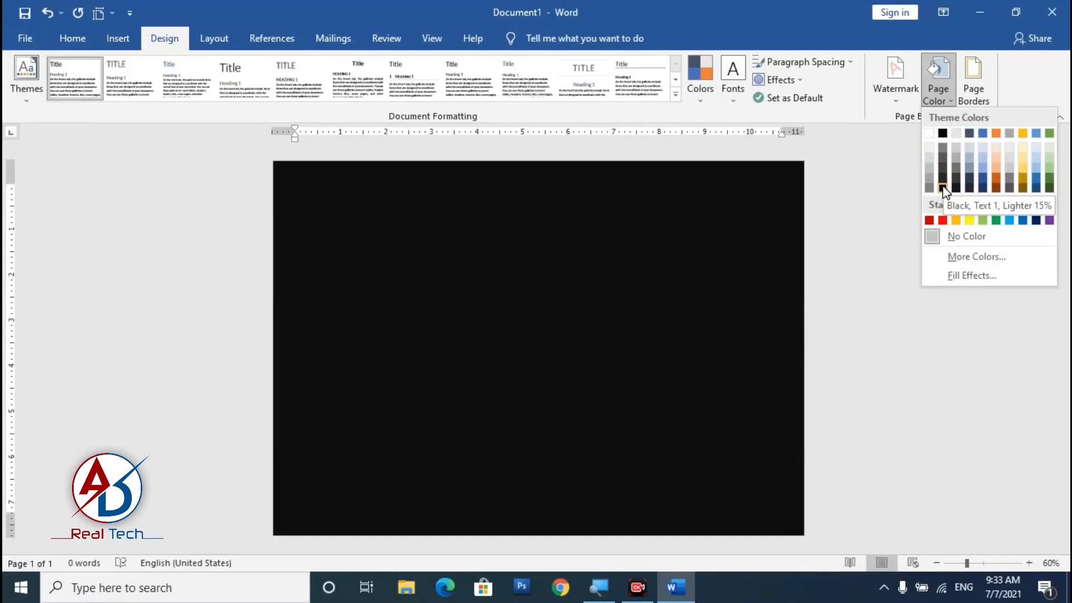
{"action": "left_click", "coordinate": [944, 187]}
Draw a circle about 3.58" in diameter left of the page's center and remove its outline.
{"action": "scroll", "coordinate": [448, 211], "scroll_direction": "down", "scroll_amount": 3}
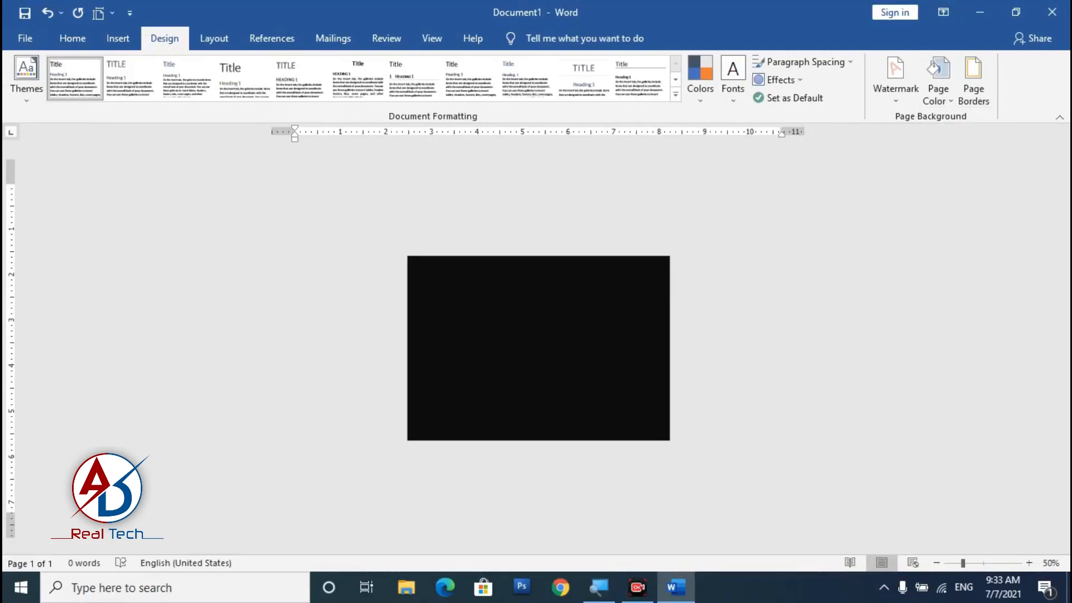
{"action": "scroll", "coordinate": [448, 211], "scroll_direction": "up", "scroll_amount": 4}
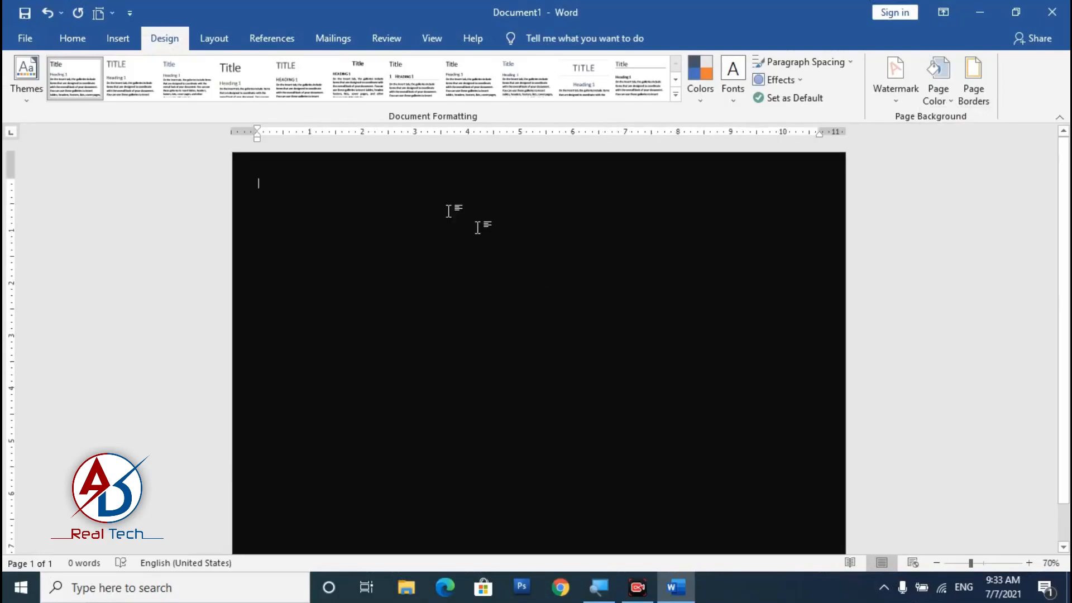
{"action": "left_click", "coordinate": [117, 38]}
{"action": "left_click", "coordinate": [212, 61]}
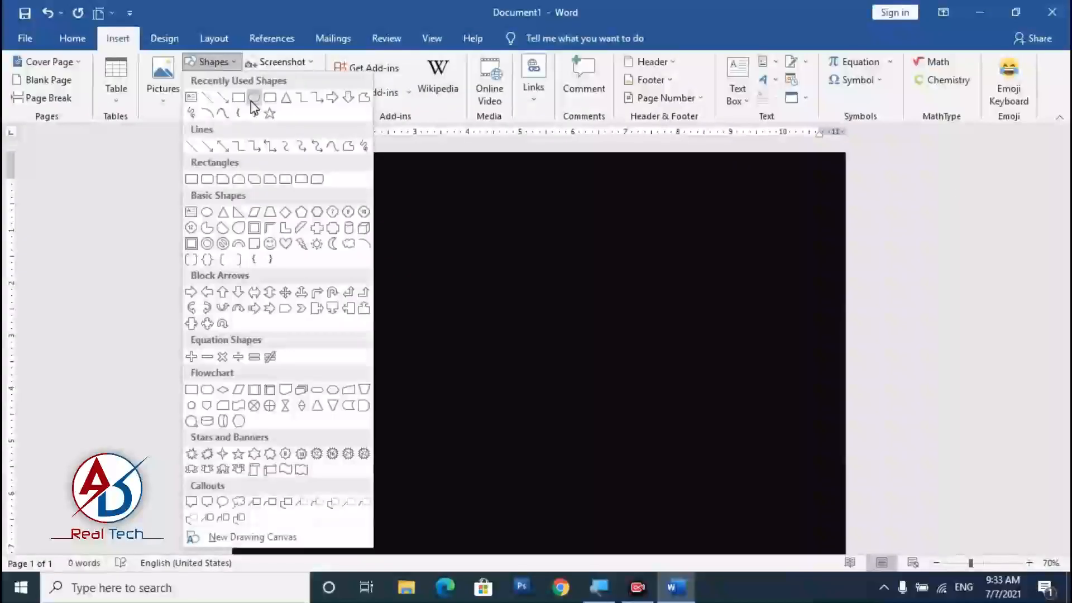
{"action": "left_click", "coordinate": [253, 98]}
{"action": "left_click_drag", "start_coordinate": [338, 243], "coordinate": [529, 380]}
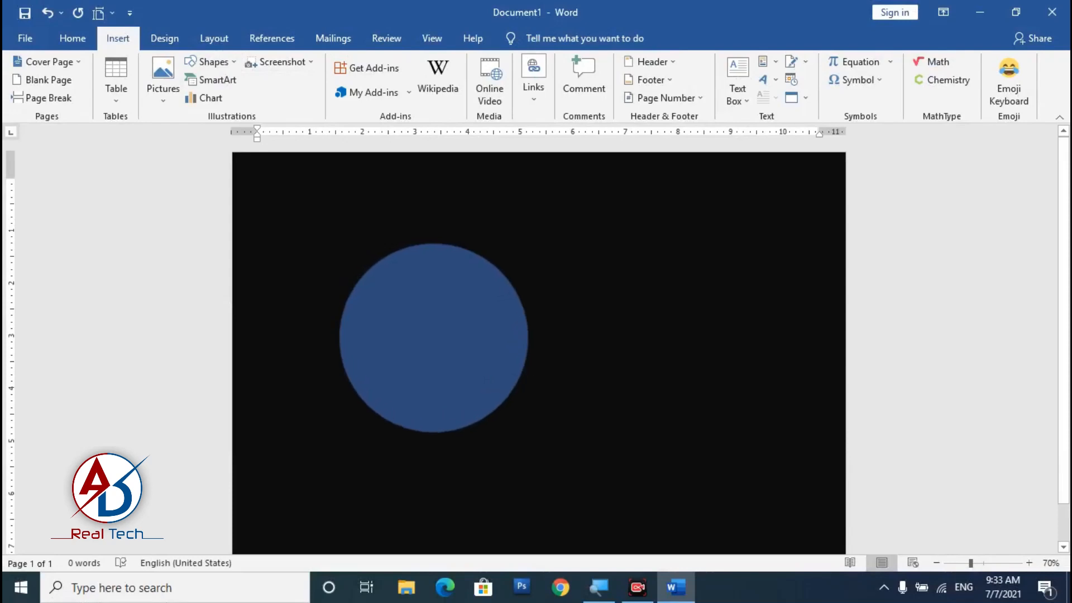
{"action": "left_click", "coordinate": [347, 84]}
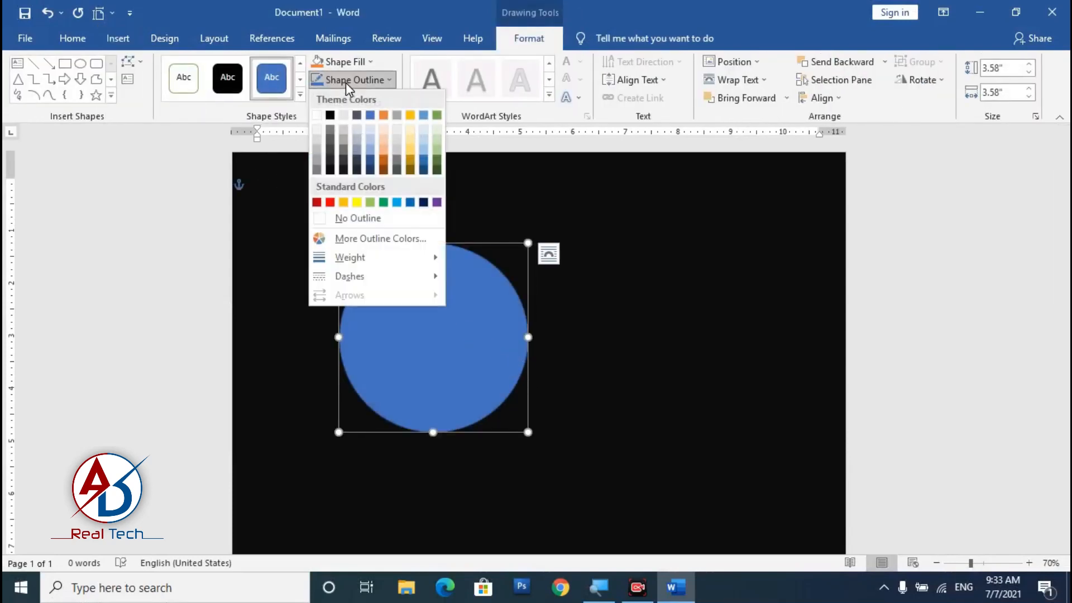
{"action": "left_click", "coordinate": [352, 217]}
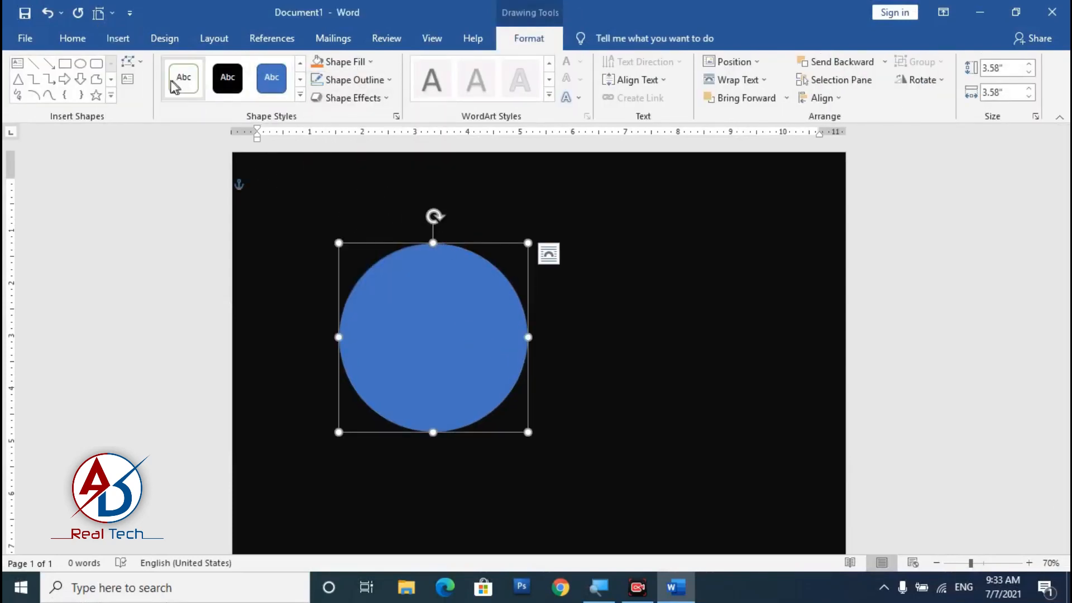
{"action": "left_click", "coordinate": [340, 63]}
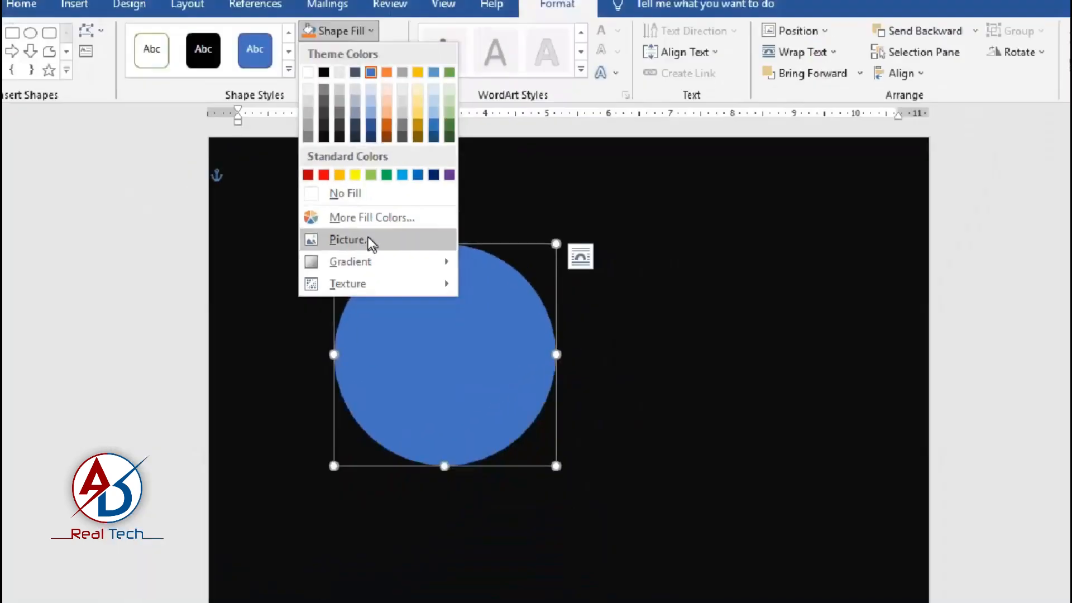
{"action": "left_click", "coordinate": [358, 240]}
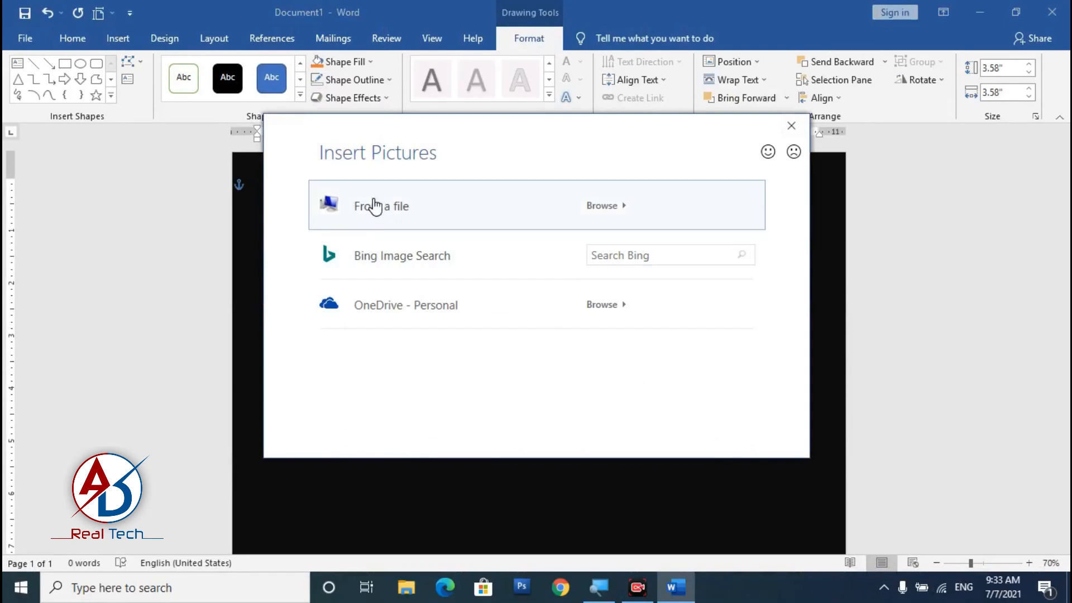
{"action": "left_click", "coordinate": [371, 204]}
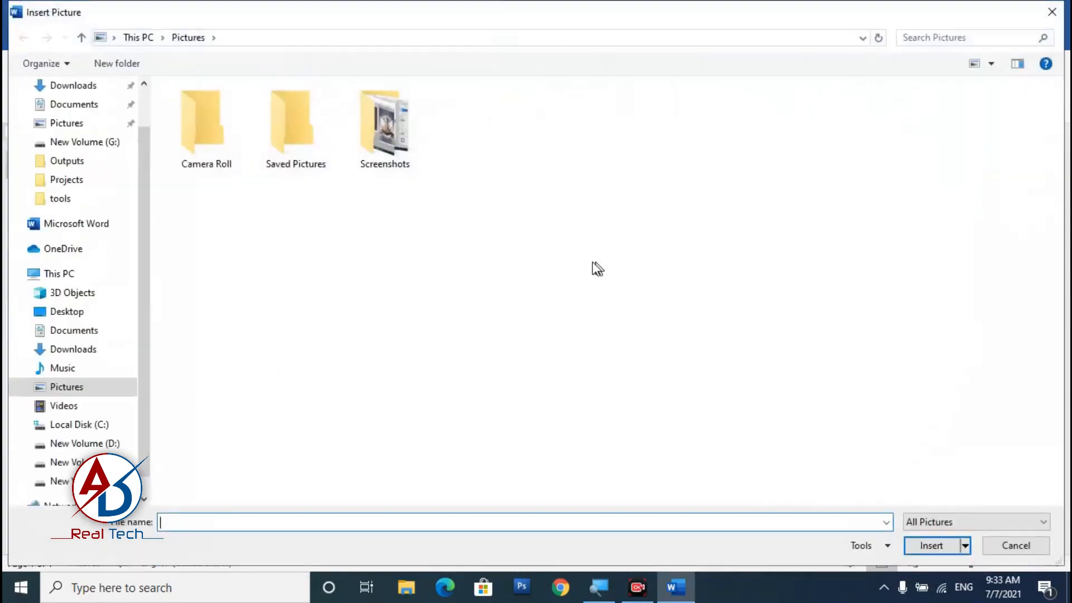
{"action": "left_click", "coordinate": [62, 312]}
{"action": "double_click", "coordinate": [385, 139]}
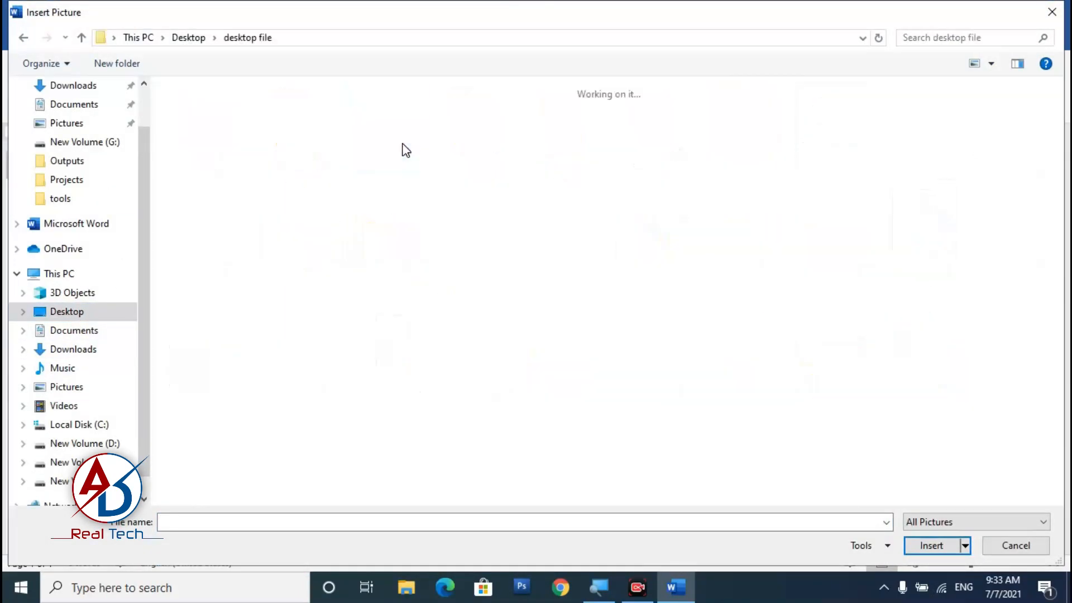
{"action": "double_click", "coordinate": [380, 245]}
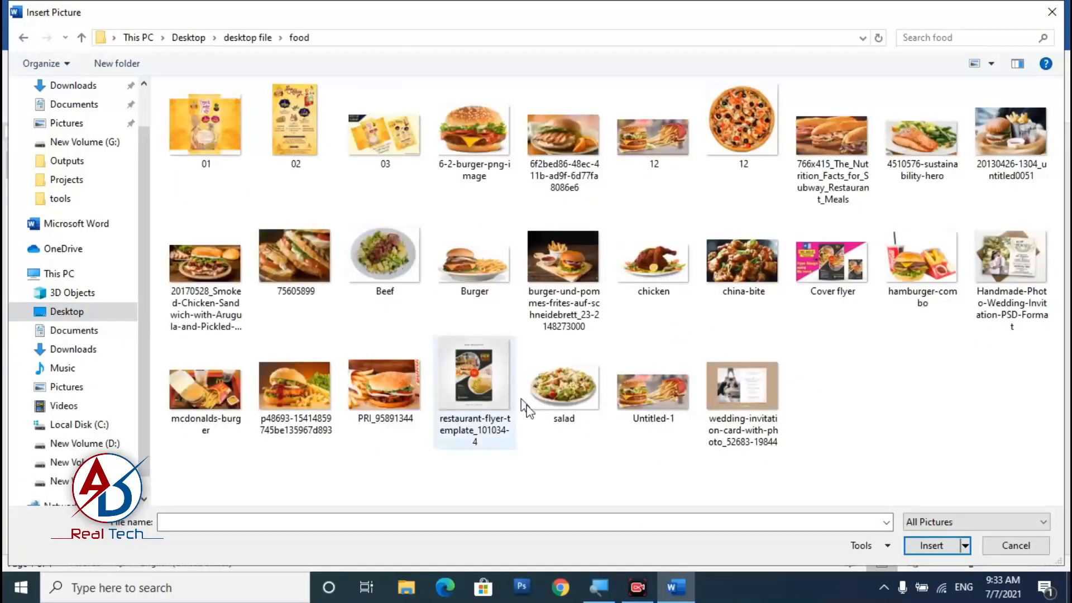
{"action": "left_click", "coordinate": [544, 522]}
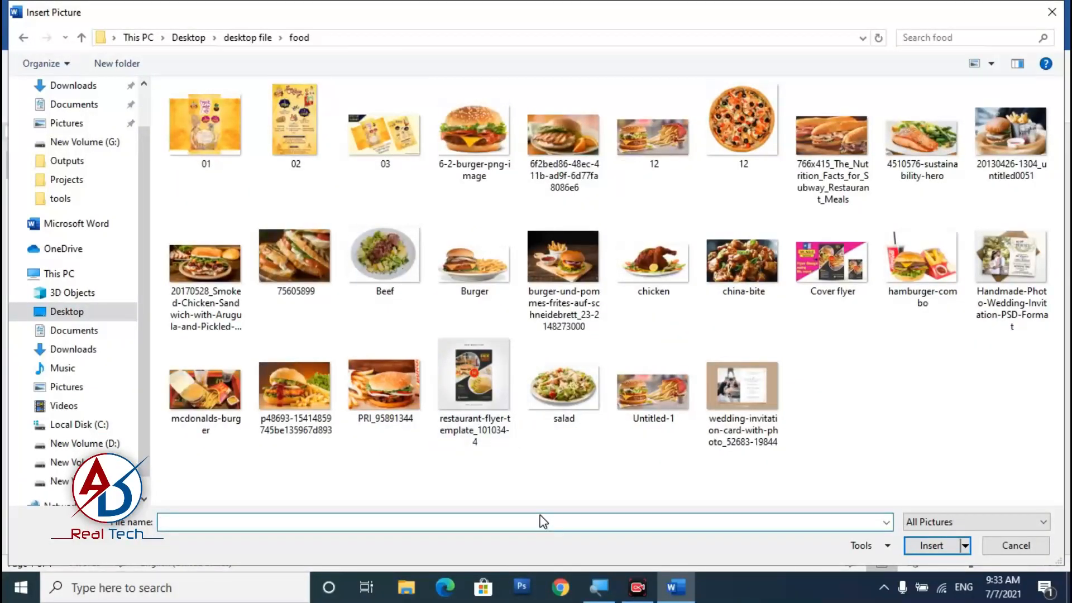
{"action": "left_click", "coordinate": [563, 262]}
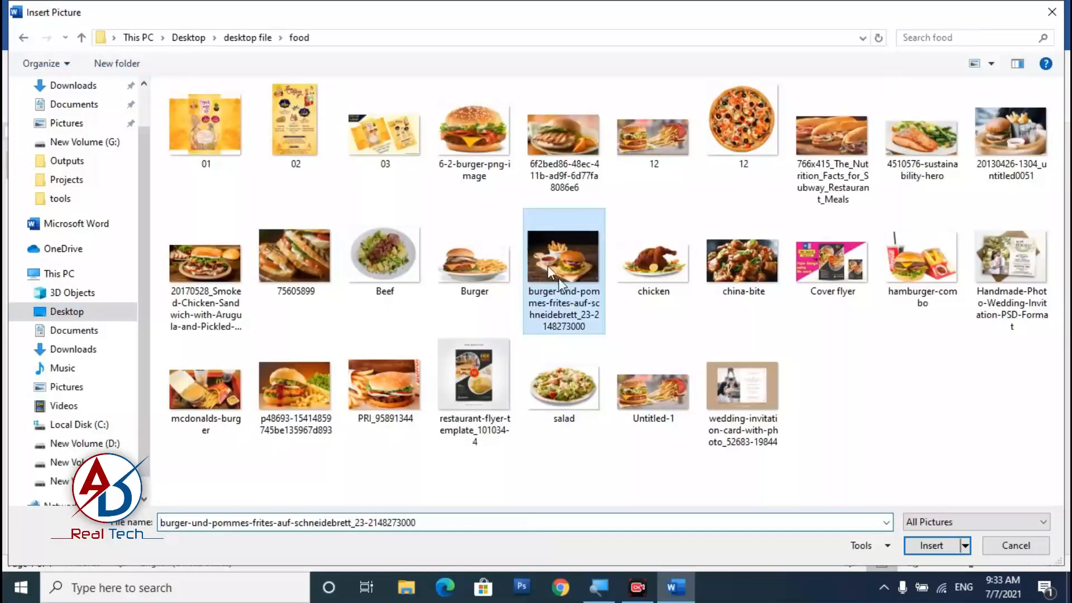
{"action": "left_click", "coordinate": [931, 546]}
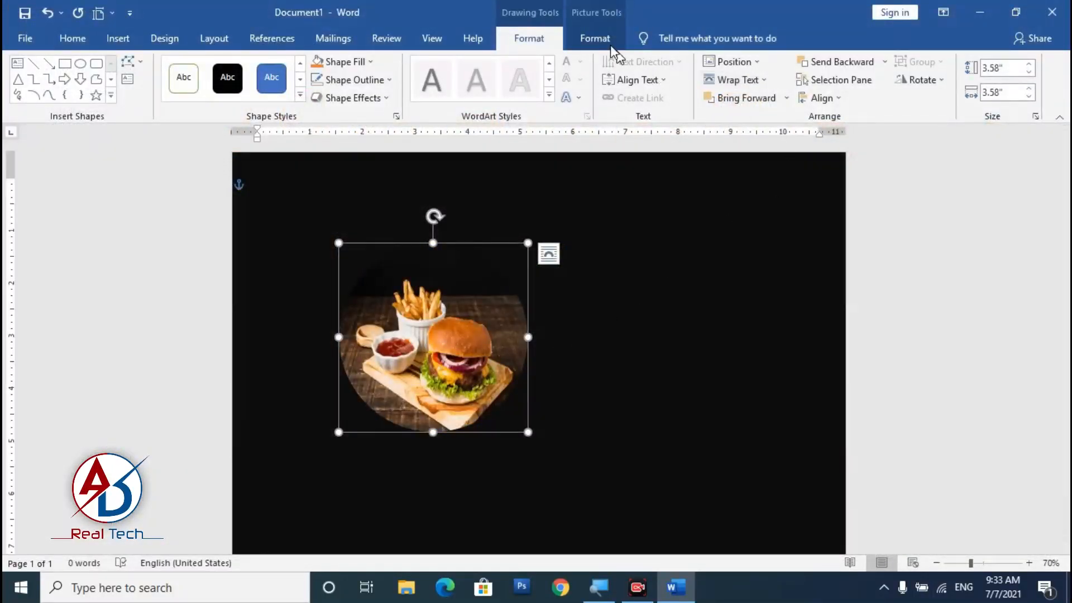
Enlarge and reposition the burger picture inside the circle with Crop, and move the circle to the lower right part of the page.
{"action": "left_click", "coordinate": [595, 38]}
{"action": "left_click", "coordinate": [931, 70]}
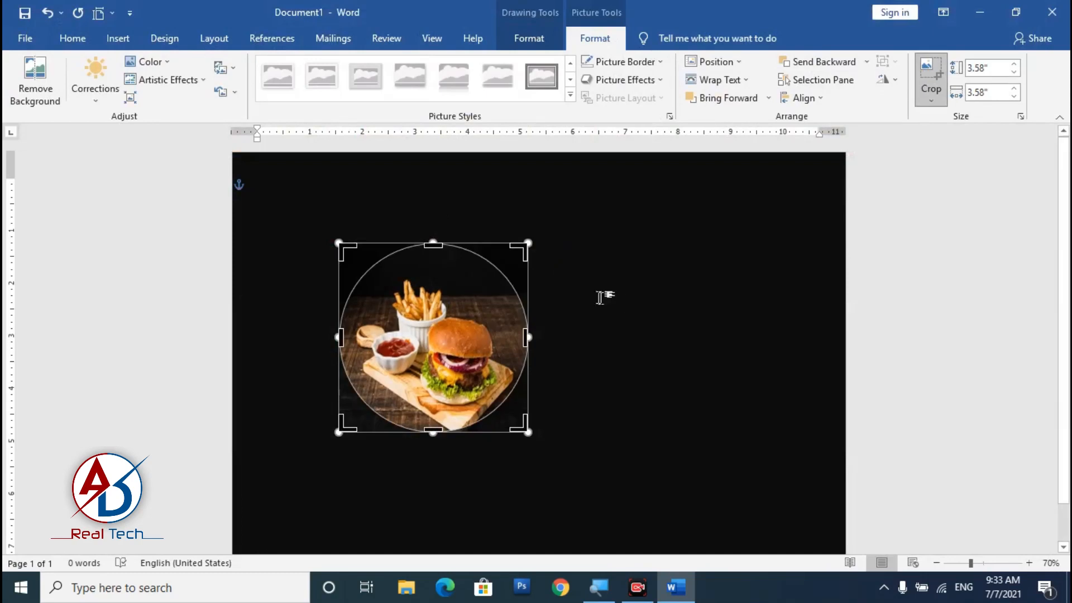
{"action": "left_click_drag", "start_coordinate": [528, 241], "coordinate": [622, 148]}
{"action": "left_click_drag", "start_coordinate": [464, 329], "coordinate": [428, 380]}
{"action": "left_click_drag", "start_coordinate": [424, 457], "coordinate": [426, 446]}
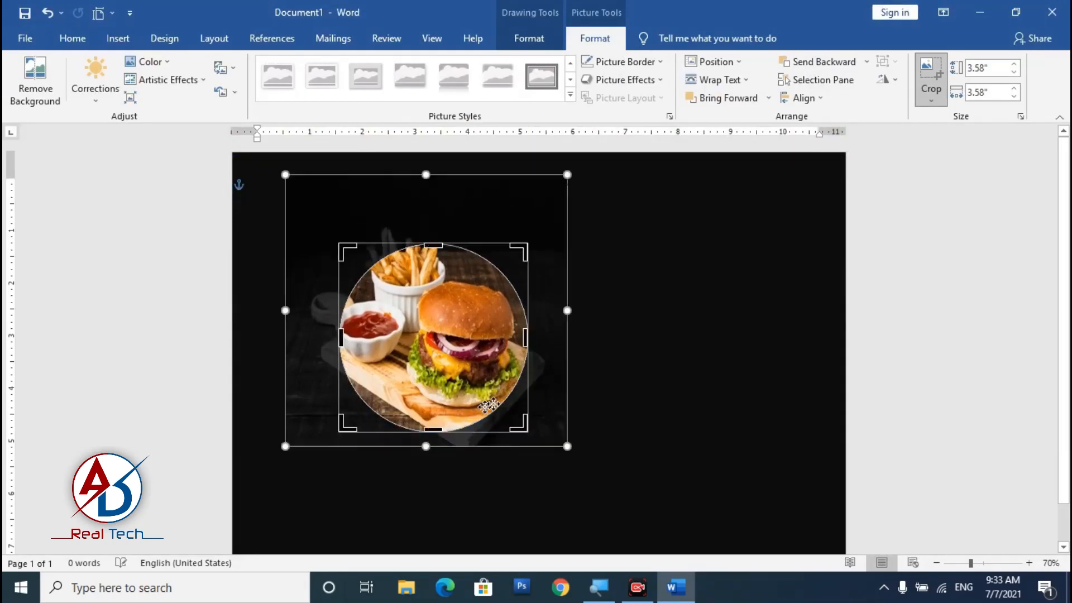
{"action": "left_click_drag", "start_coordinate": [568, 311], "coordinate": [594, 311]}
{"action": "mouse_move", "coordinate": [477, 344]}
{"action": "left_mouse_down"}
{"action": "mouse_move", "coordinate": [501, 357]}
{"action": "mouse_move", "coordinate": [494, 345]}
{"action": "left_mouse_up"}
{"action": "left_click_drag", "start_coordinate": [616, 445], "coordinate": [598, 435]}
{"action": "left_click_drag", "start_coordinate": [459, 376], "coordinate": [443, 390]}
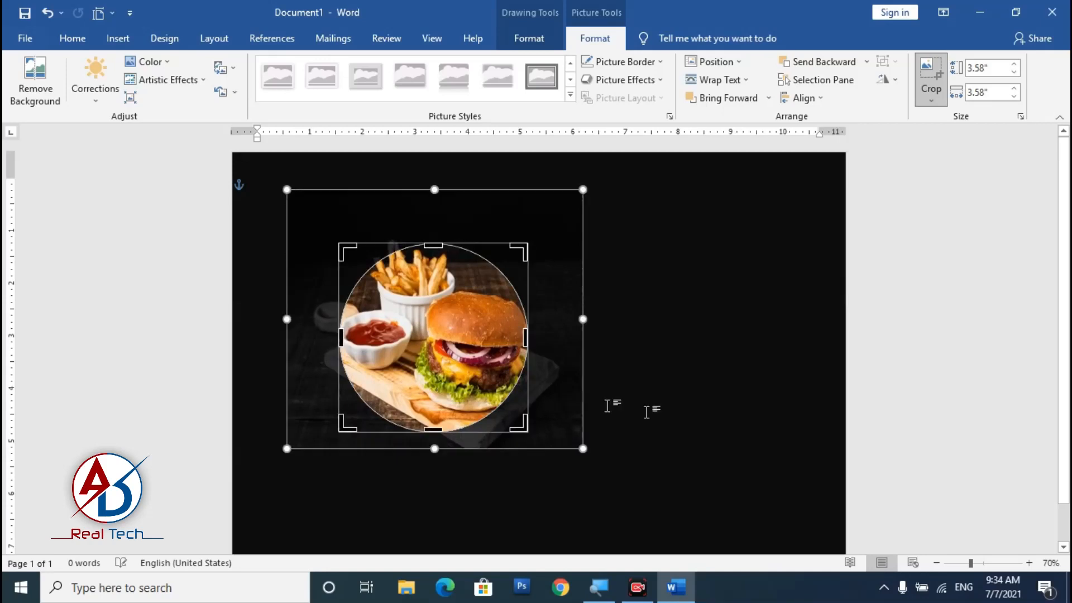
{"action": "left_click", "coordinate": [882, 433]}
{"action": "left_click_drag", "start_coordinate": [347, 352], "coordinate": [558, 412]}
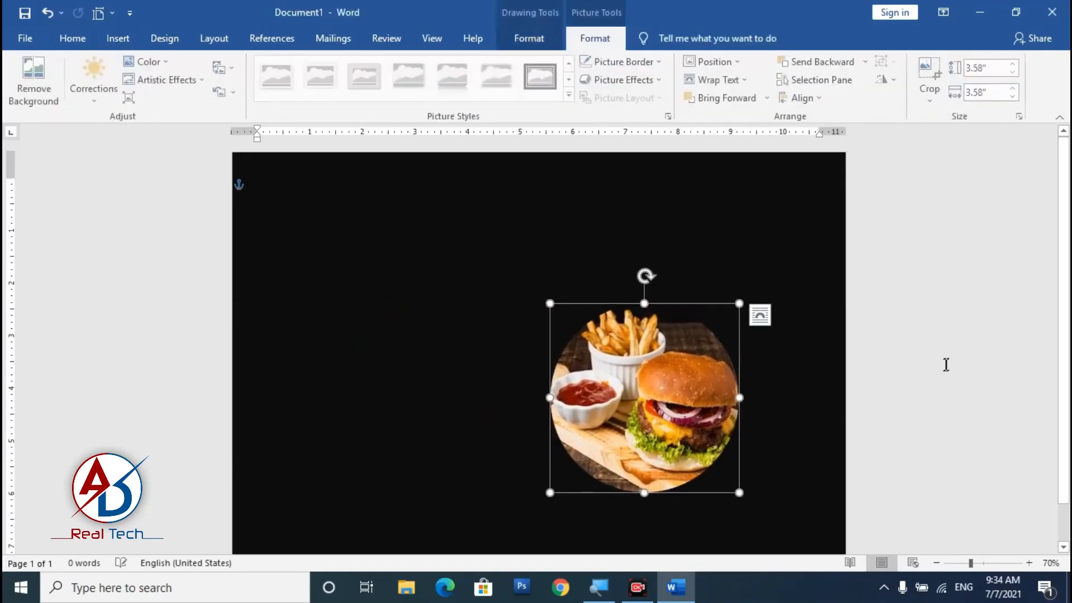
{"action": "left_click", "coordinate": [947, 365]}
Draw a second circle about 3.36" in diameter in the upper left area of the page.
{"action": "left_click", "coordinate": [120, 43]}
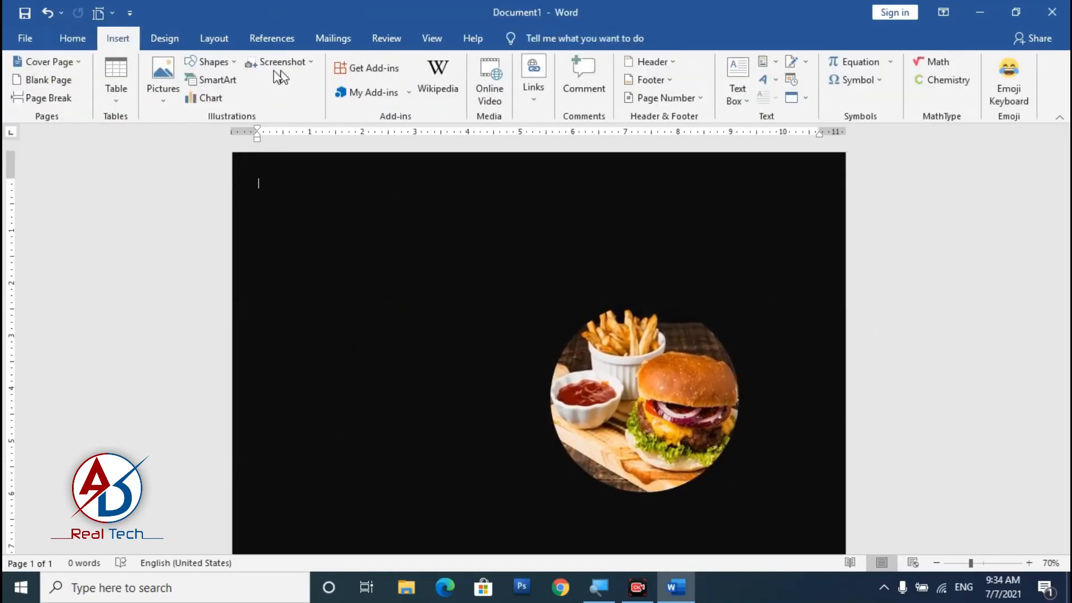
{"action": "left_click", "coordinate": [212, 66]}
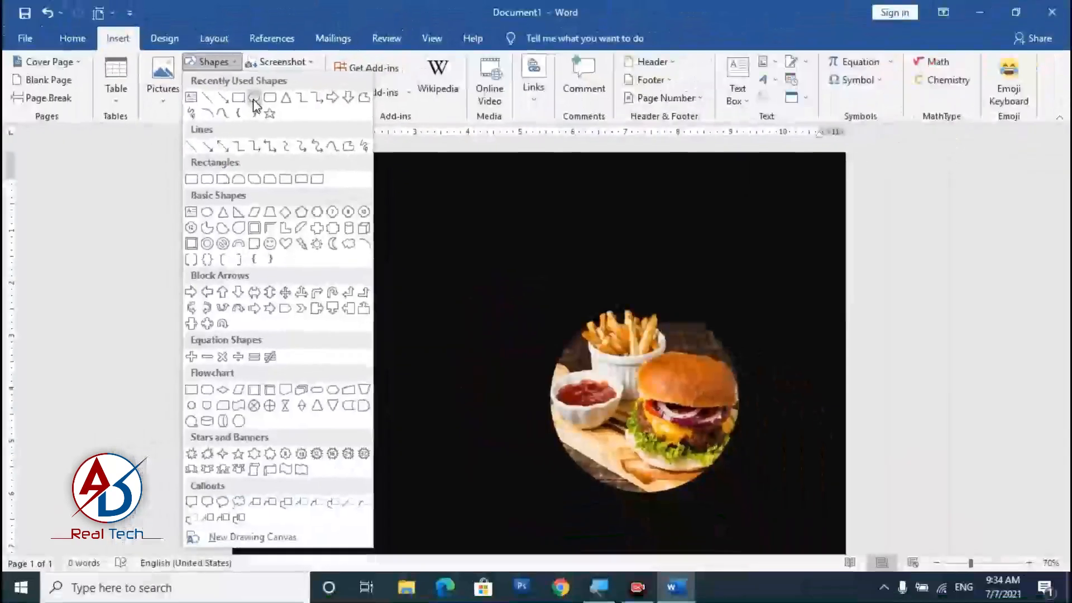
{"action": "left_click", "coordinate": [255, 98]}
{"action": "left_click_drag", "start_coordinate": [273, 212], "coordinate": [450, 368]}
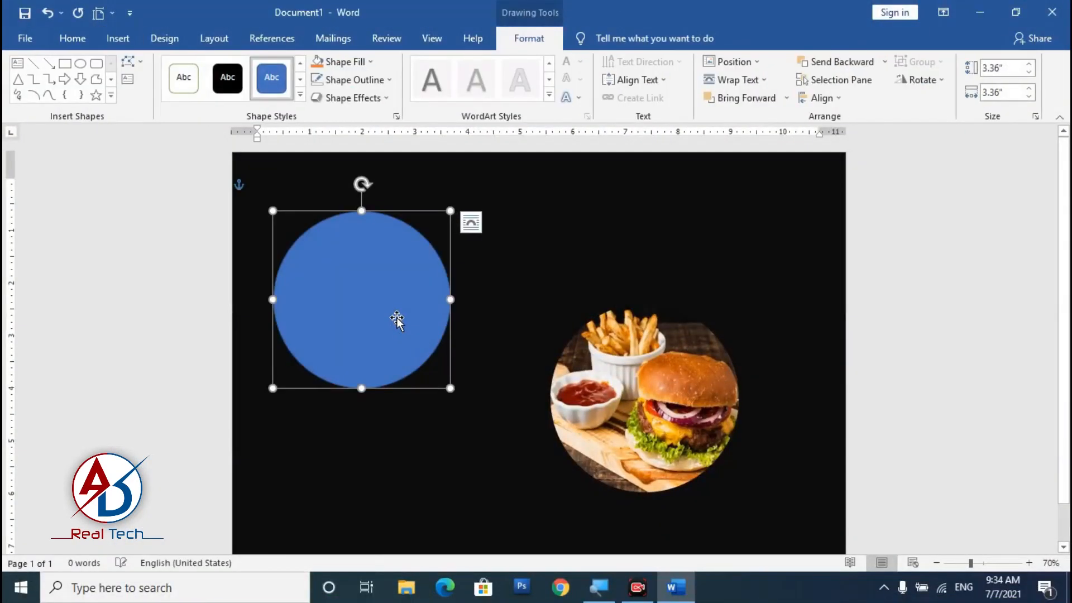
Fill the new circle with standard orange and remove its outline.
{"action": "left_click", "coordinate": [340, 64]}
{"action": "left_click", "coordinate": [343, 184]}
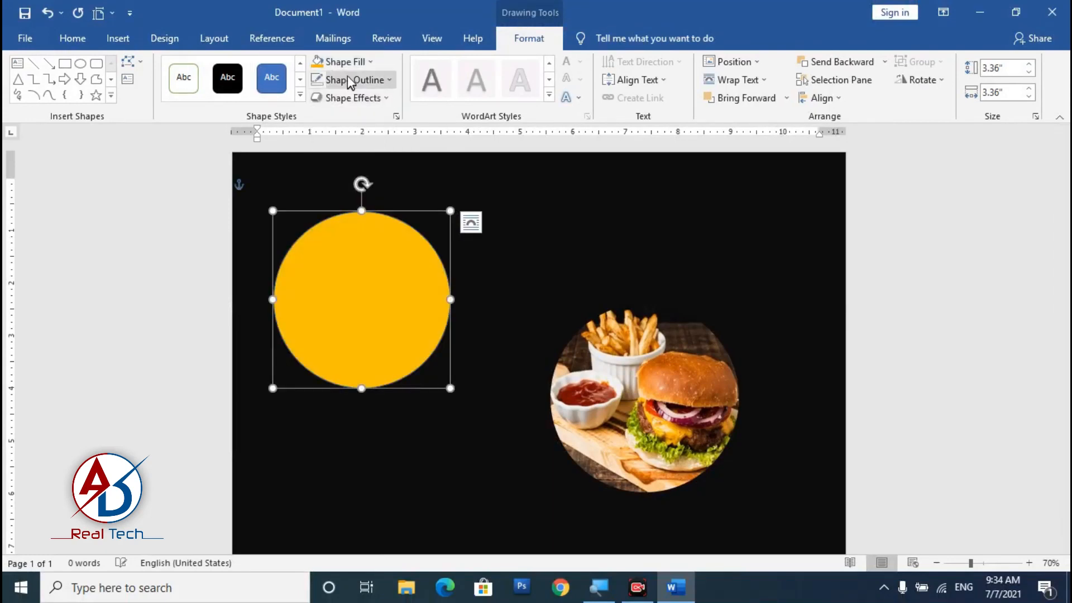
{"action": "left_click", "coordinate": [347, 80]}
{"action": "left_click", "coordinate": [359, 219]}
Move the orange circle partly off the page's upper left corner and enlarge it to about 4.06" in diameter.
{"action": "left_click_drag", "start_coordinate": [402, 317], "coordinate": [334, 221]}
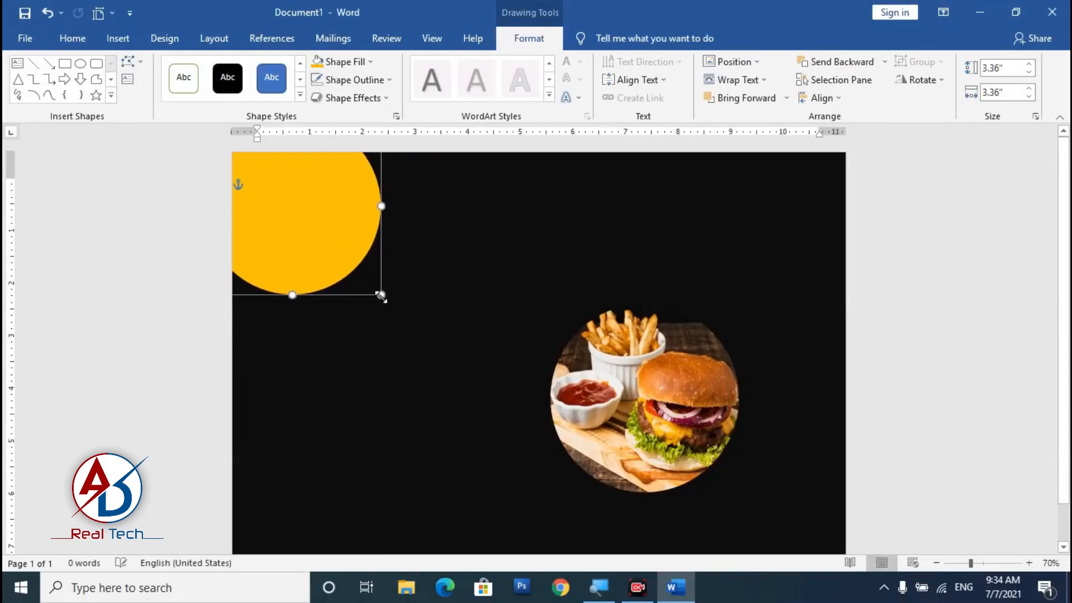
{"action": "left_click_drag", "start_coordinate": [381, 296], "coordinate": [421, 321]}
{"action": "scroll", "coordinate": [421, 321], "scroll_direction": "down", "scroll_amount": 3, "text": "ctrl"}
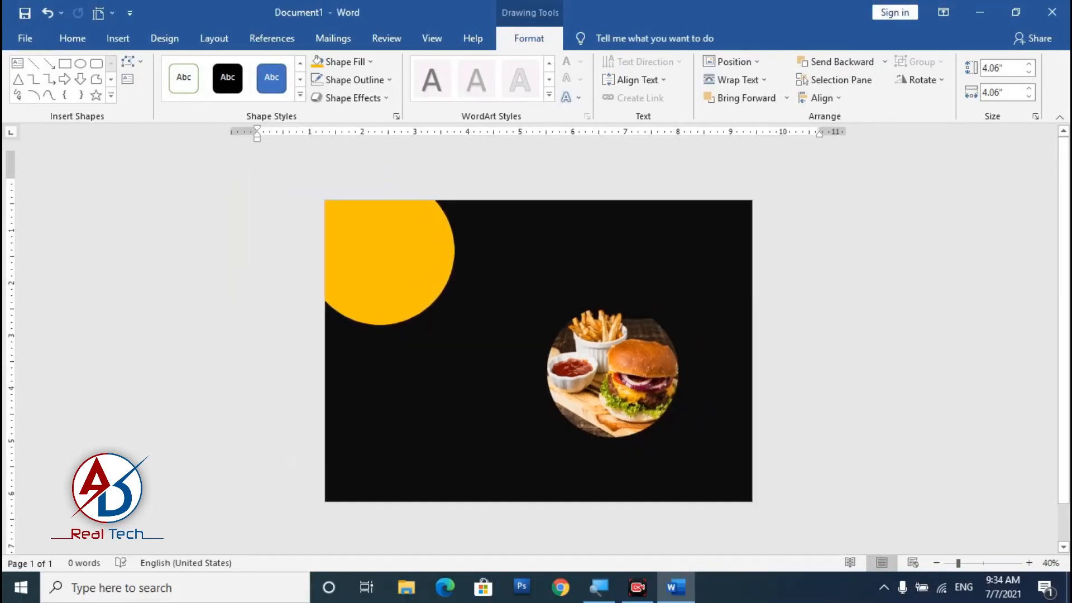
{"action": "scroll", "coordinate": [429, 320], "scroll_direction": "up", "scroll_amount": 1, "text": "ctrl"}
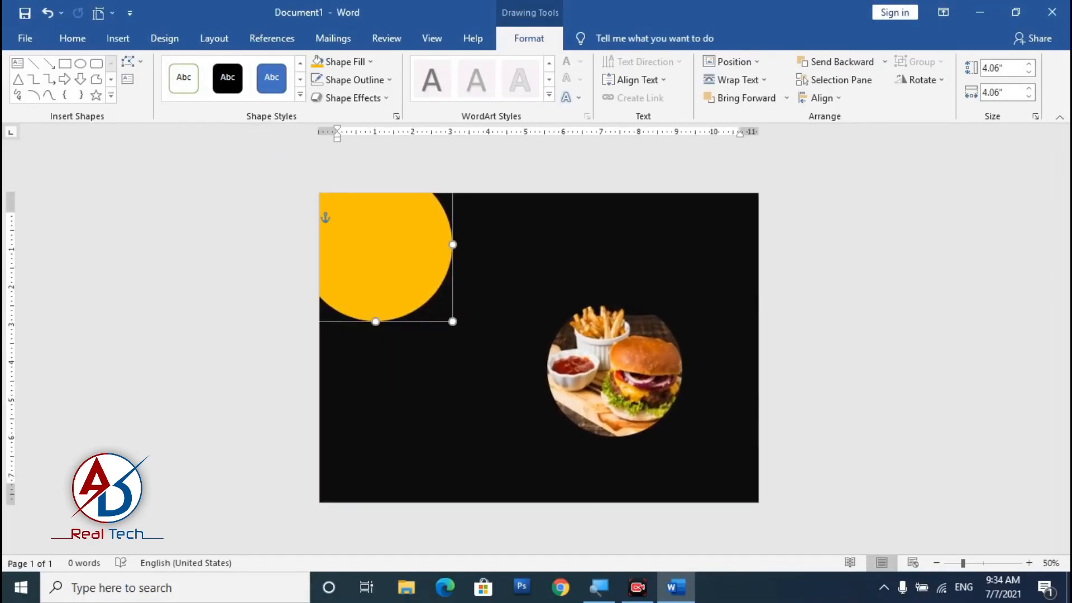
Reduce the orange circle in the page's upper left corner to about 3.92" in diameter.
{"action": "left_click_drag", "start_coordinate": [453, 321], "coordinate": [448, 316]}
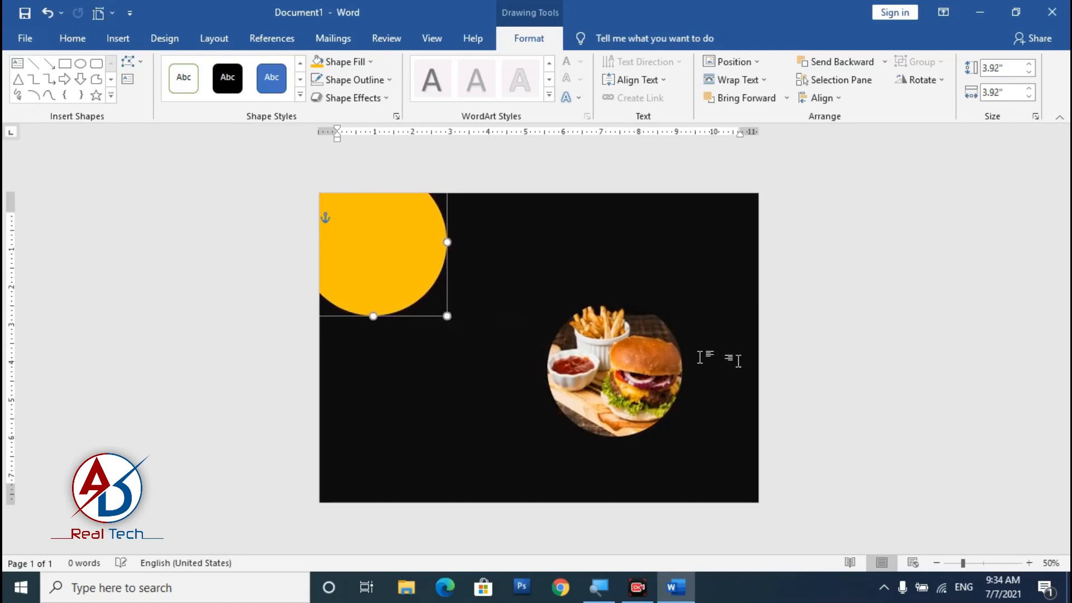
{"action": "left_click", "coordinate": [738, 360]}
{"action": "left_click", "coordinate": [407, 266]}
{"action": "key", "text": "ctrl+z"}
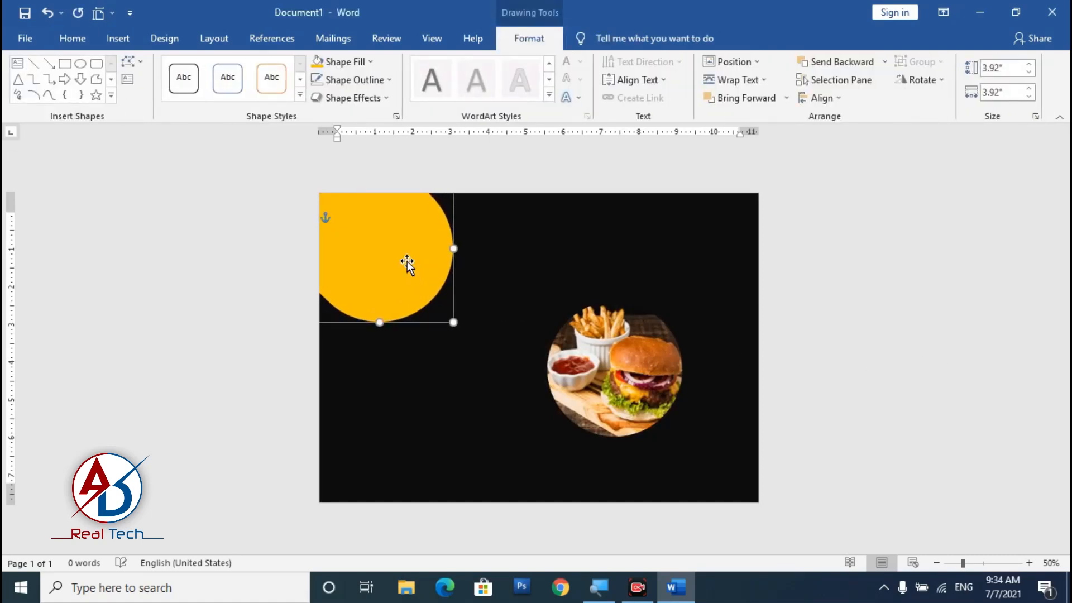
Duplicate the orange circle, give the copy a standard orange outline with no fill, and place it as a ring around the original.
{"action": "left_click_drag", "start_coordinate": [407, 260], "coordinate": [481, 355], "text": "ctrl"}
{"action": "left_click", "coordinate": [347, 82]}
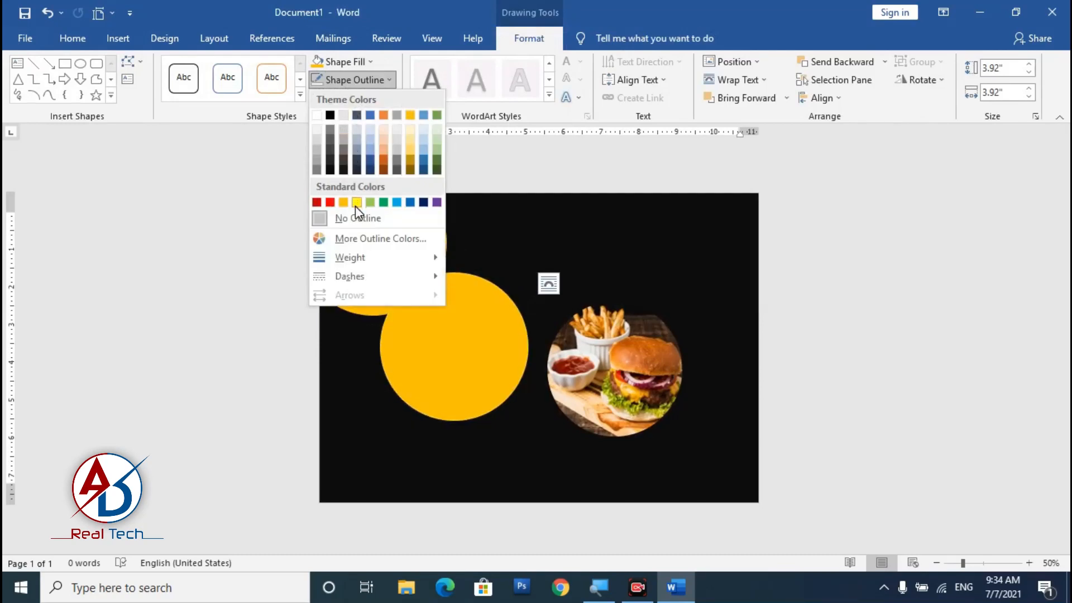
{"action": "left_click", "coordinate": [344, 203]}
{"action": "left_click", "coordinate": [343, 62]}
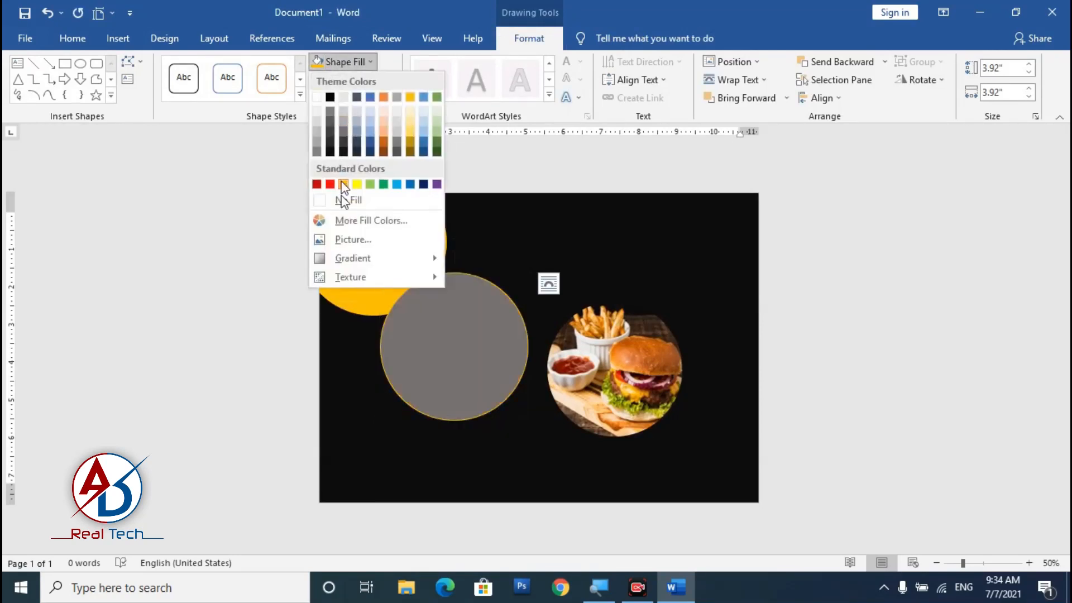
{"action": "left_click", "coordinate": [347, 200]}
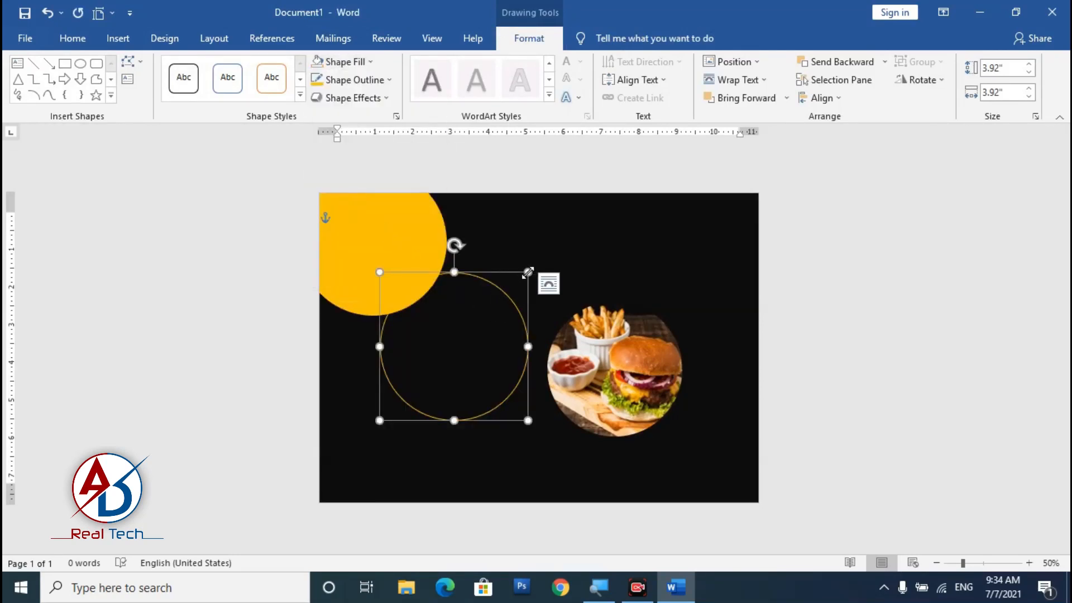
{"action": "left_click_drag", "start_coordinate": [528, 272], "coordinate": [418, 162]}
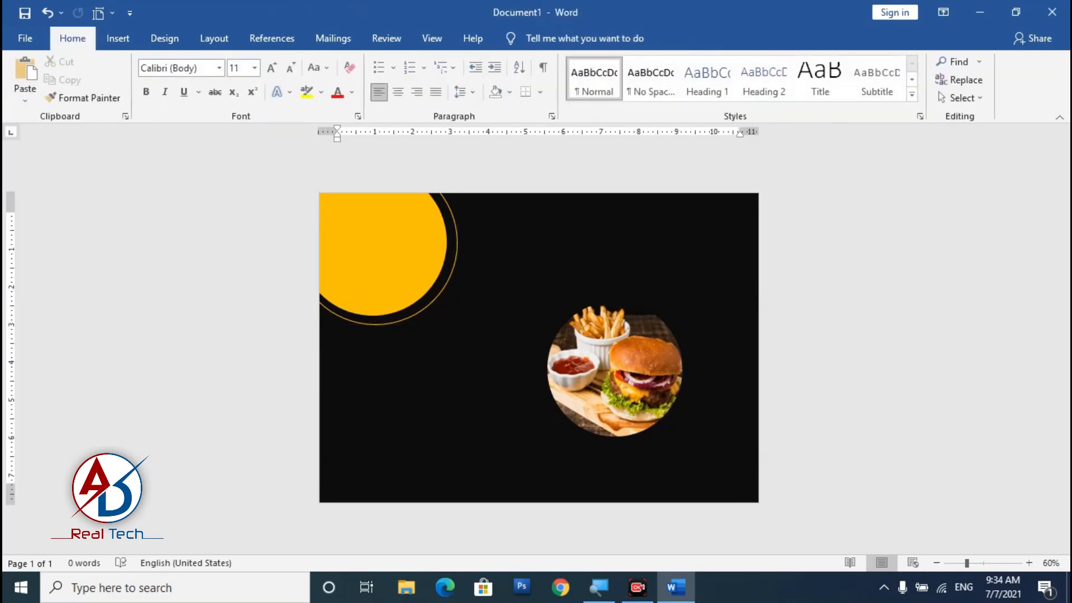
Move the burger picture onto the orange circle in the page's upper left corner and bring it forward above that circle.
{"action": "scroll", "coordinate": [668, 412], "scroll_direction": "up", "scroll_amount": 1}
{"action": "mouse_move", "coordinate": [635, 394]}
{"action": "left_mouse_down"}
{"action": "mouse_move", "coordinate": [328, 234]}
{"action": "mouse_move", "coordinate": [533, 351]}
{"action": "left_mouse_up"}
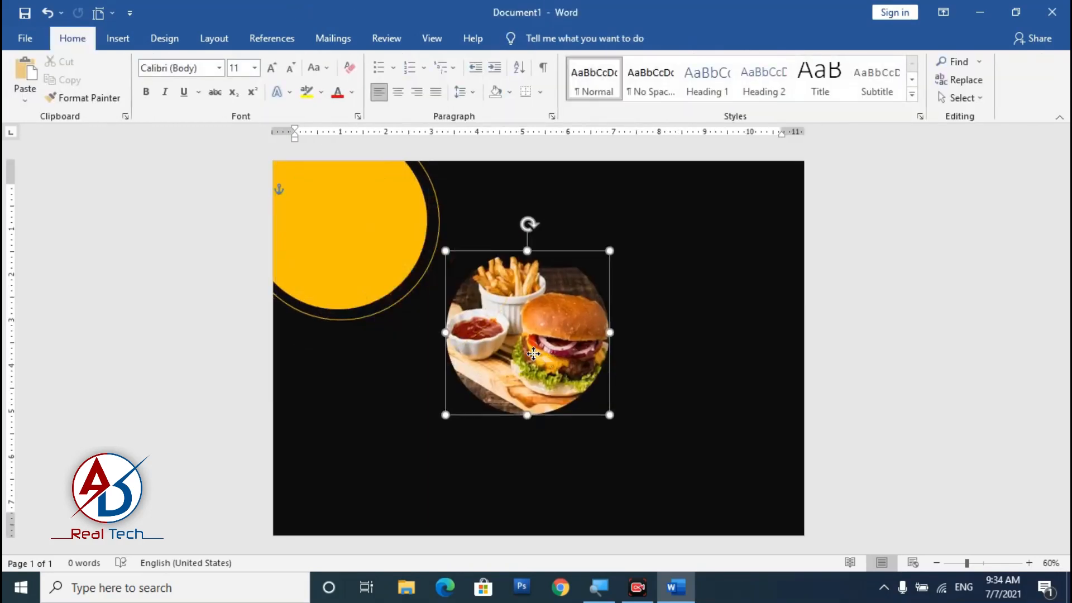
{"action": "left_click", "coordinate": [540, 42]}
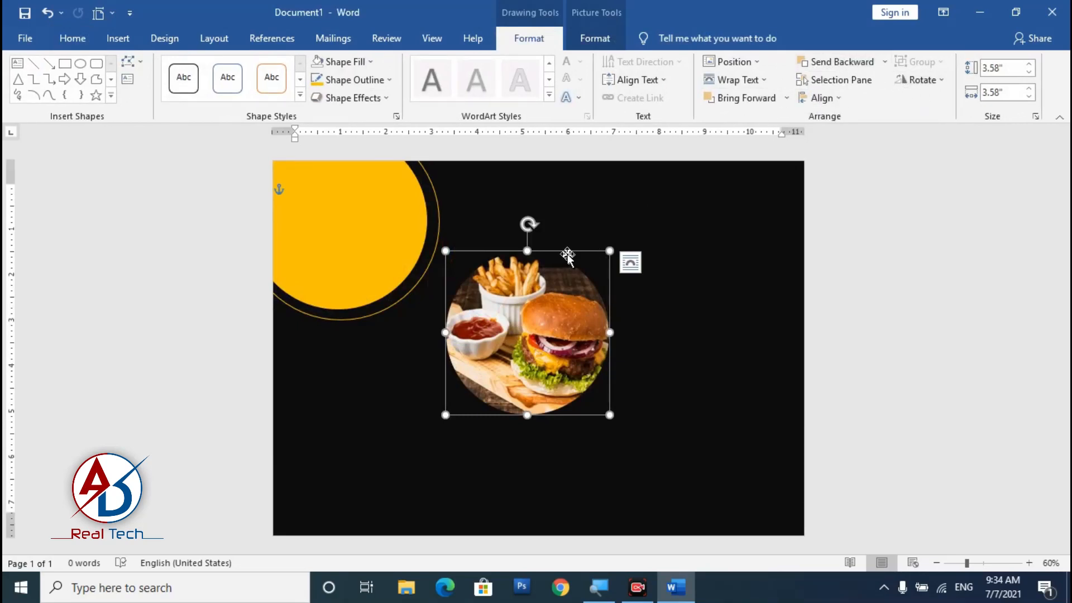
{"action": "left_click_drag", "start_coordinate": [568, 256], "coordinate": [396, 176]}
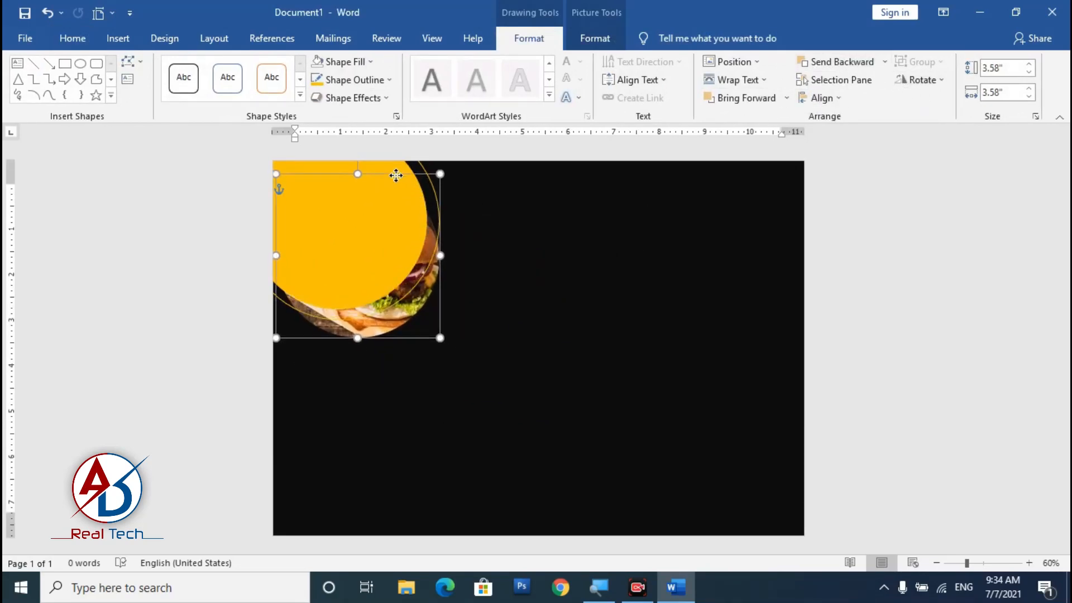
{"action": "left_click", "coordinate": [884, 62]}
{"action": "left_click", "coordinate": [884, 61]}
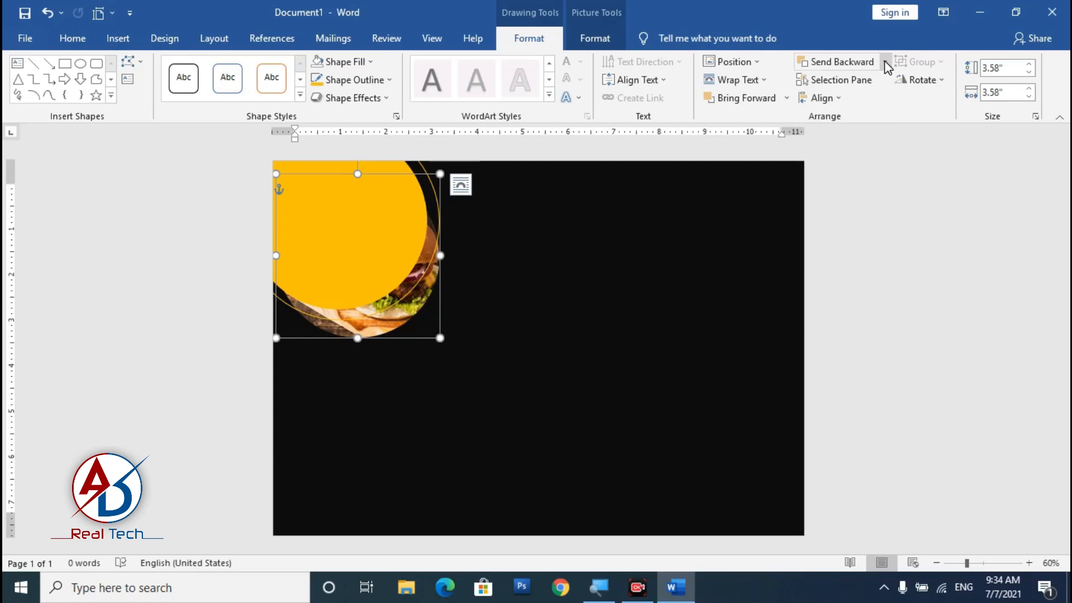
{"action": "left_click", "coordinate": [787, 98]}
{"action": "left_click", "coordinate": [786, 118]}
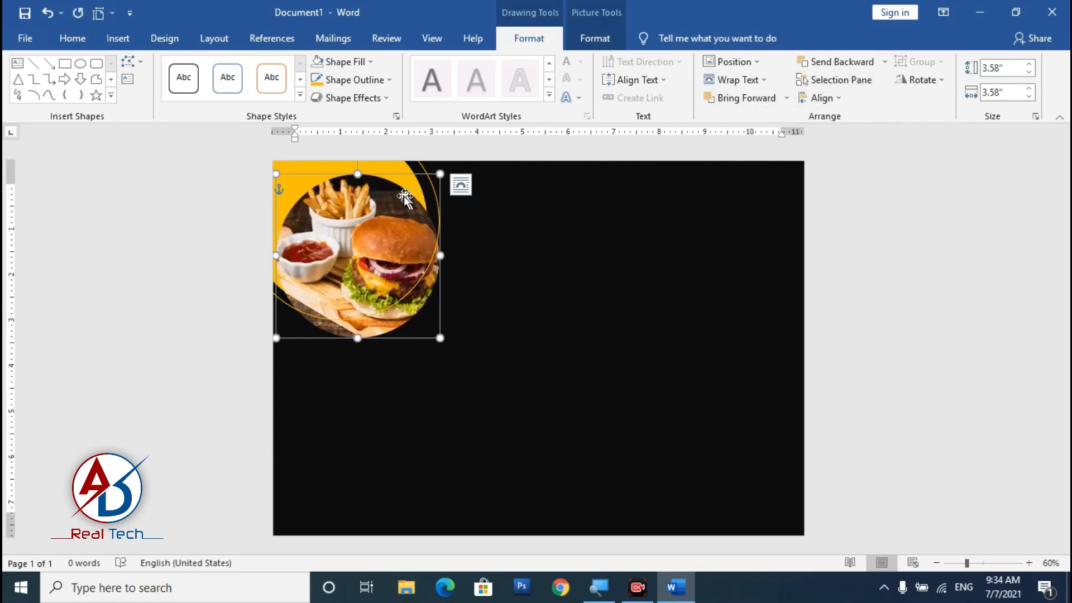
Fit the burger picture inside the orange circle, partly off the page corner, and enlarge it to about 3.73" in diameter.
{"action": "left_click_drag", "start_coordinate": [385, 176], "coordinate": [377, 138]}
{"action": "scroll", "coordinate": [508, 329], "scroll_direction": "up", "scroll_amount": 3}
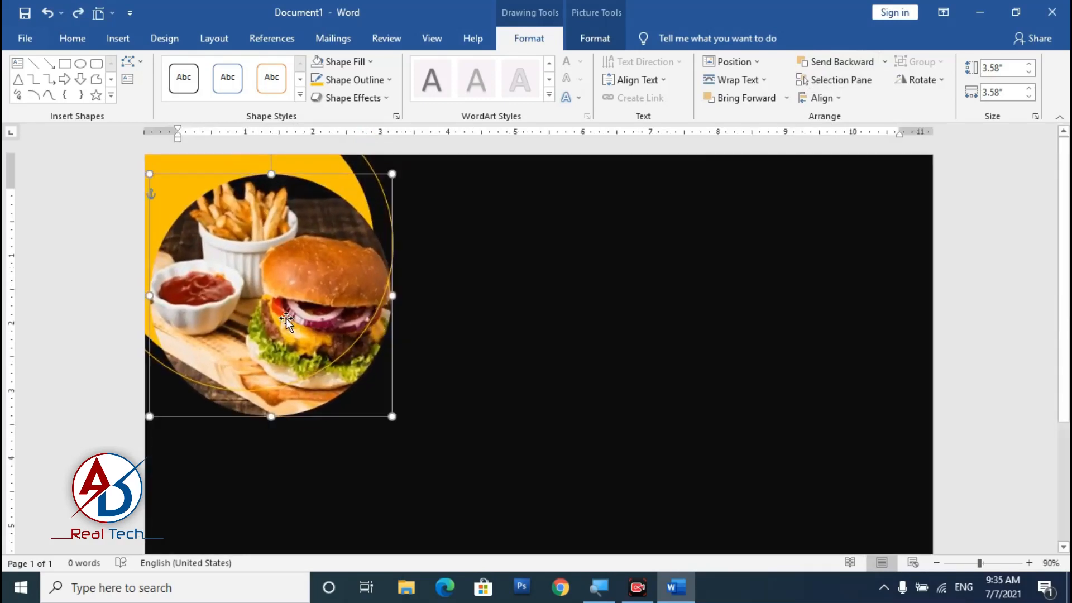
{"action": "left_click_drag", "start_coordinate": [284, 305], "coordinate": [247, 240]}
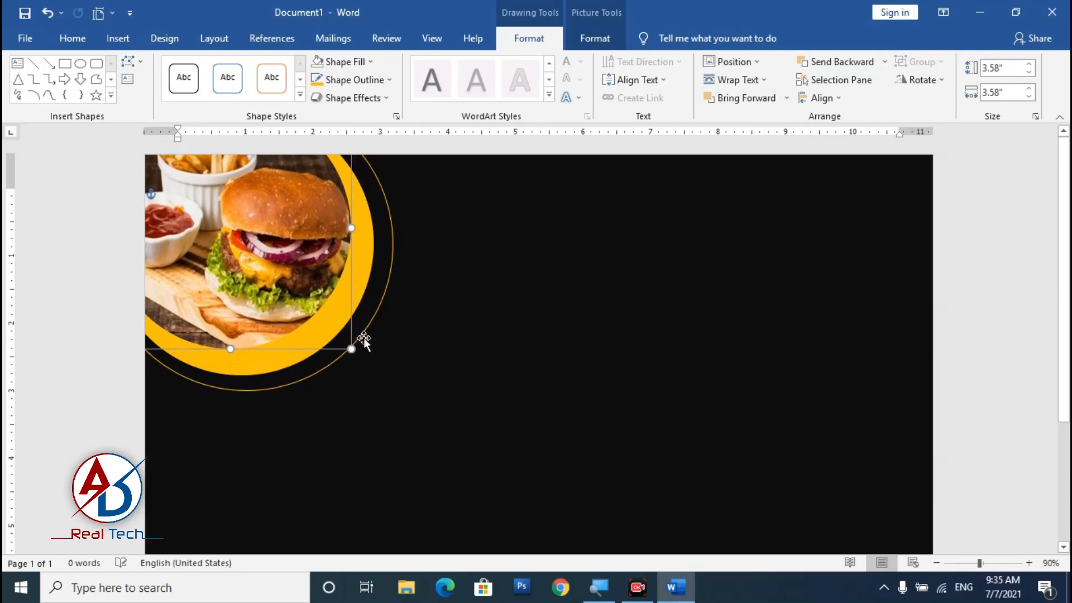
{"action": "left_click_drag", "start_coordinate": [352, 350], "coordinate": [362, 359]}
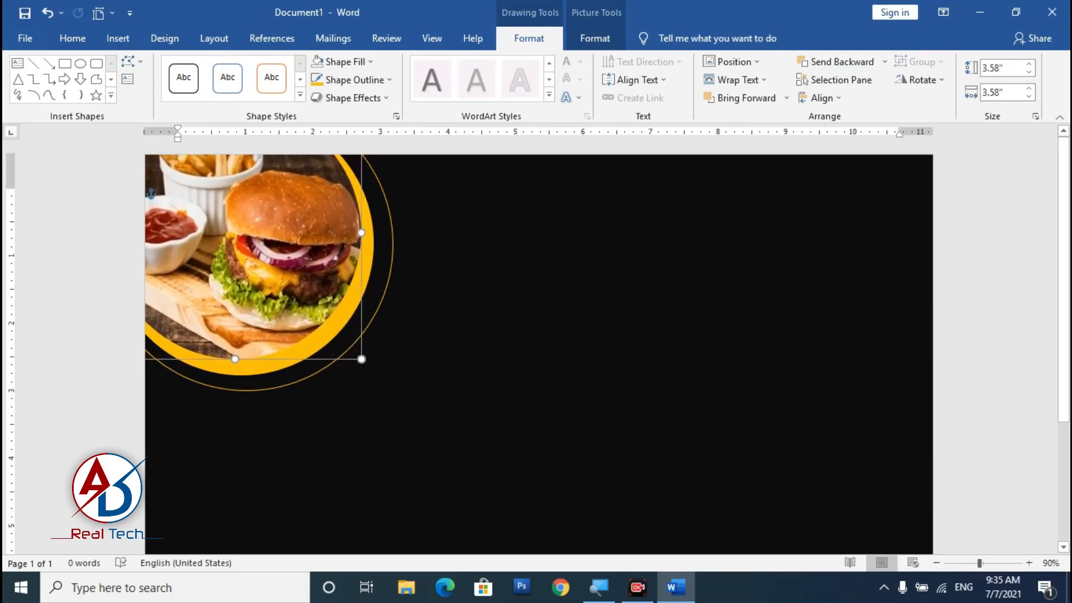
{"action": "left_click_drag", "start_coordinate": [314, 281], "coordinate": [314, 288]}
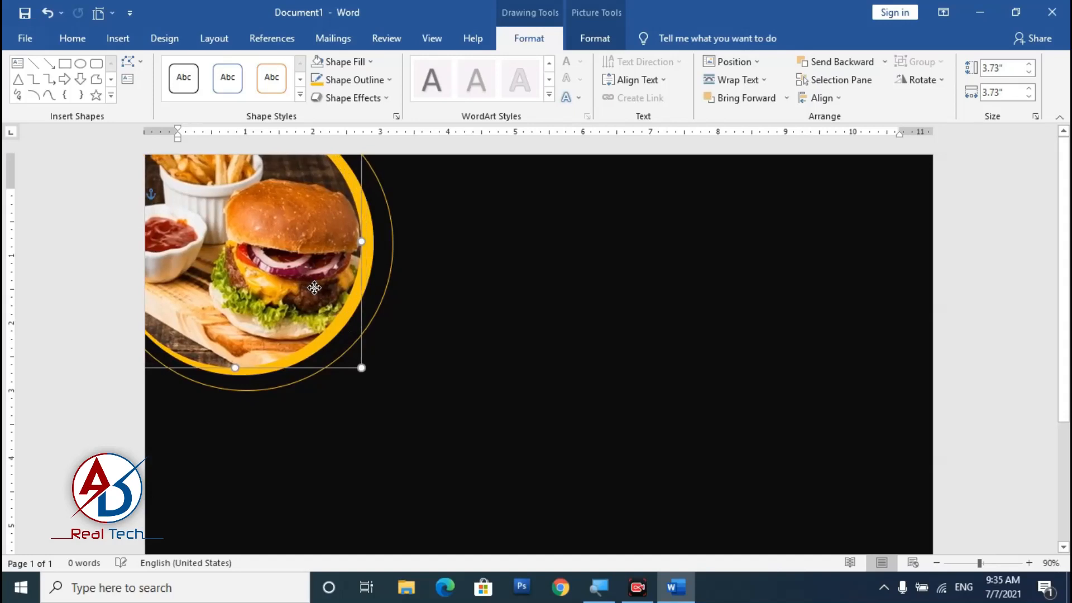
Widen the orange circle slightly toward the right behind the burger picture.
{"action": "scroll", "coordinate": [318, 296], "scroll_direction": "down", "scroll_amount": 6}
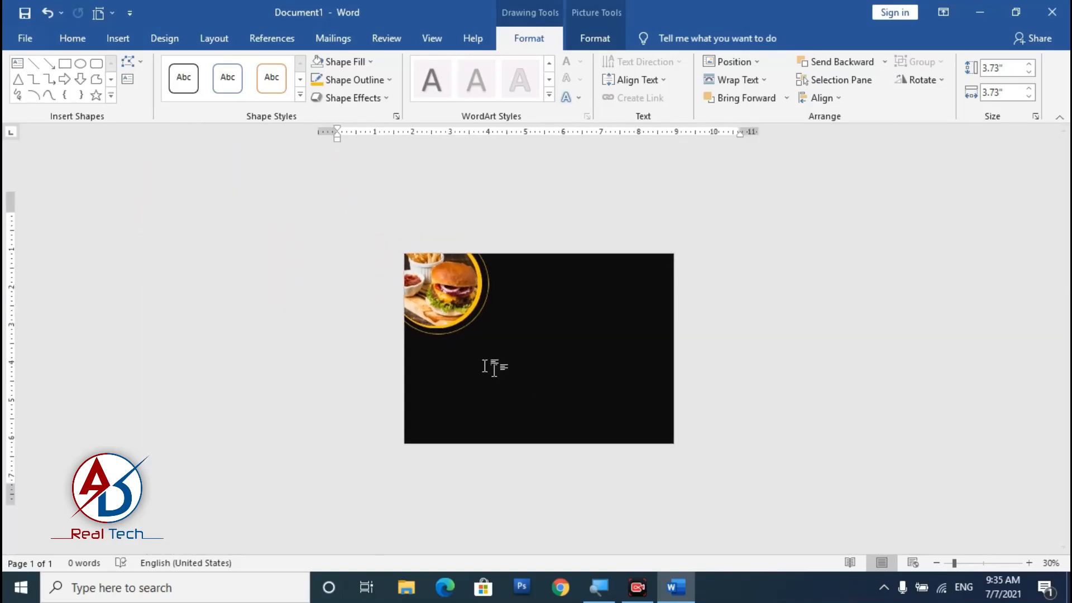
{"action": "scroll", "coordinate": [491, 366], "scroll_direction": "up", "scroll_amount": 2}
{"action": "left_click", "coordinate": [567, 355]}
{"action": "scroll", "coordinate": [567, 356], "scroll_direction": "down", "scroll_amount": 1}
{"action": "scroll", "coordinate": [553, 349], "scroll_direction": "up", "scroll_amount": 6}
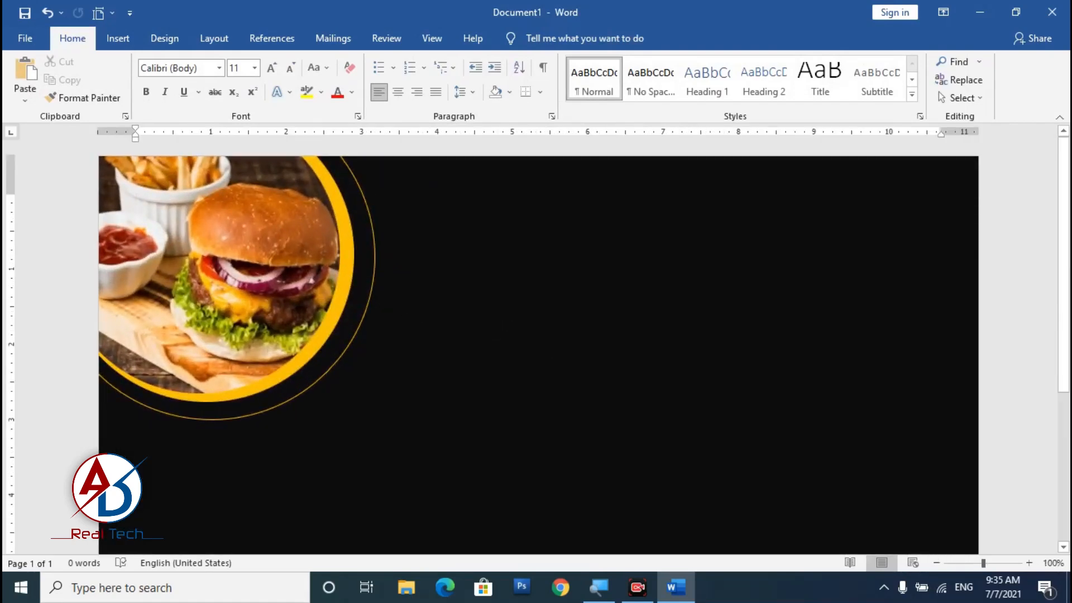
{"action": "left_click", "coordinate": [352, 282]}
{"action": "left_click_drag", "start_coordinate": [356, 258], "coordinate": [365, 258]}
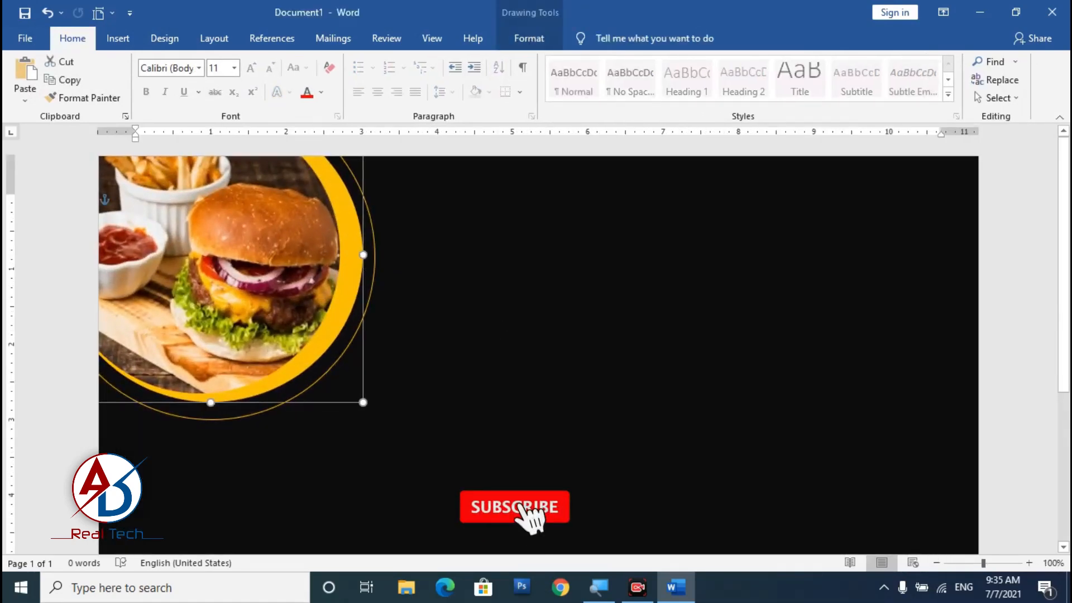
Nudge the burger picture right and slightly down to even out the orange rim around it.
{"action": "left_click", "coordinate": [328, 278]}
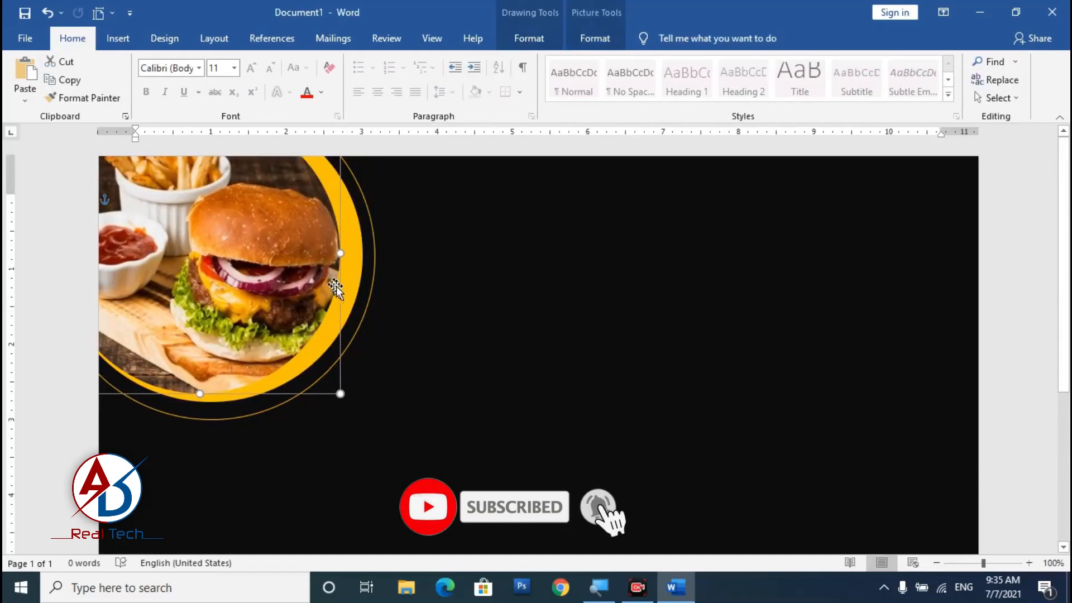
{"action": "key", "text": "Right"}
{"action": "key", "text": "Right"}
{"action": "key", "text": "Right"}
{"action": "key", "text": "Right"}
{"action": "key", "text": "Right"}
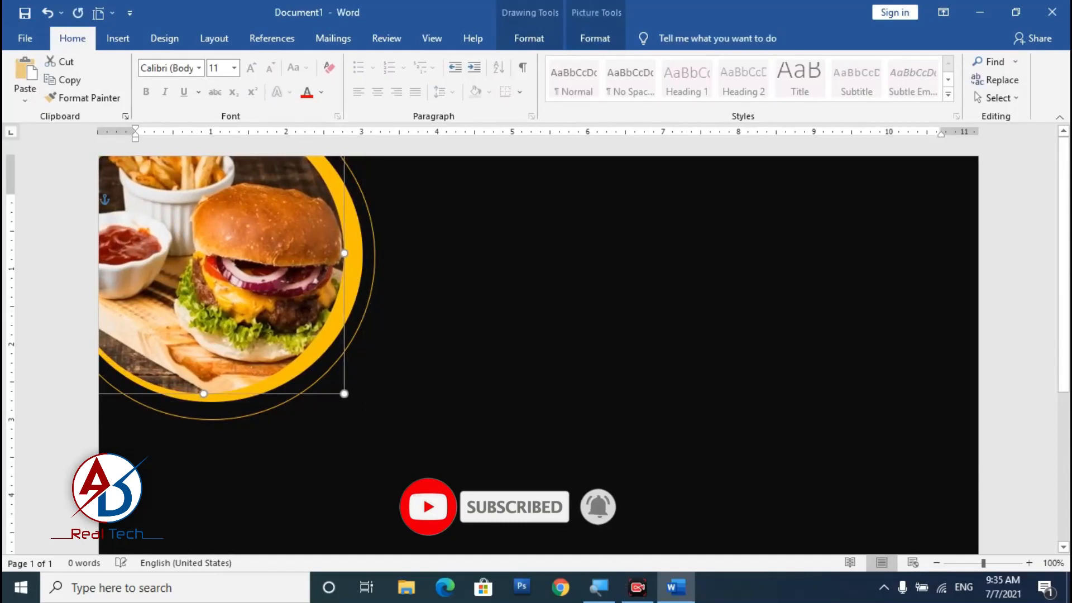
{"action": "key", "text": "Right"}
{"action": "key", "text": "Right"}
{"action": "key", "text": "Down"}
{"action": "key", "text": "Down"}
{"action": "key", "text": "Right"}
{"action": "key", "text": "Right"}
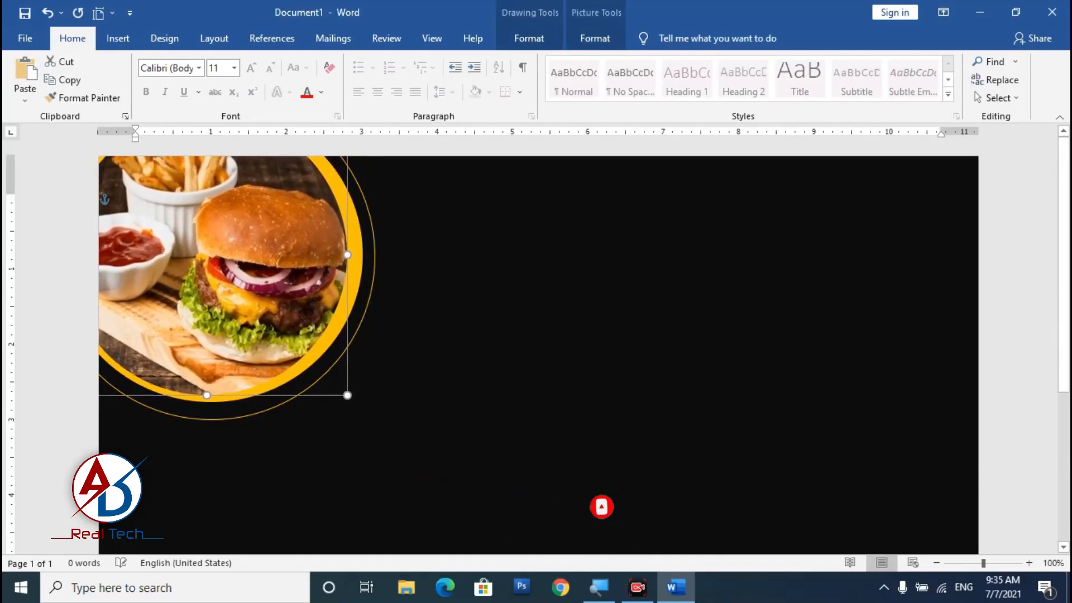
Shift the thin orange ring slightly up and to the right around the orange circle.
{"action": "left_click", "coordinate": [373, 306]}
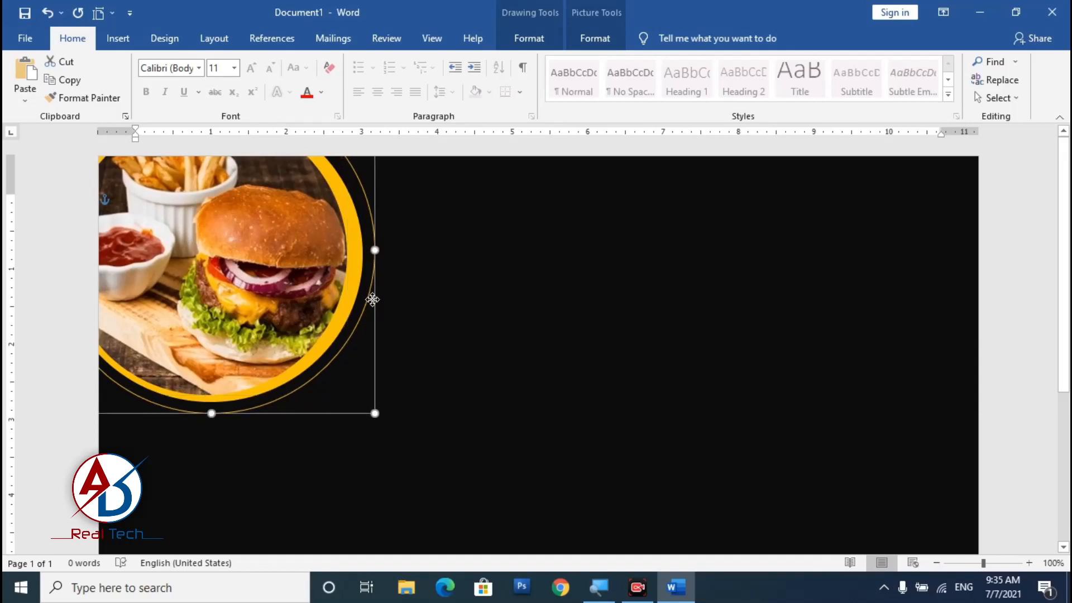
{"action": "key", "text": "Right"}
{"action": "key", "text": "Right"}
{"action": "key", "text": "Right"}
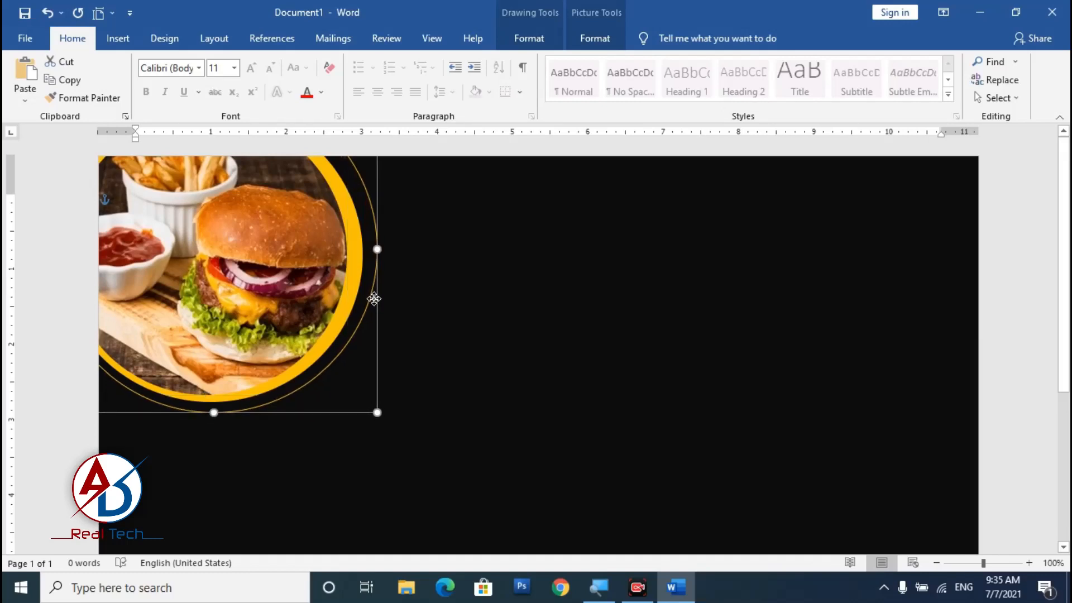
{"action": "left_click", "coordinate": [441, 330]}
Examine the burger and ring composition in the page corner at several zoom levels.
{"action": "scroll", "coordinate": [441, 329], "scroll_direction": "down", "scroll_amount": 7}
{"action": "scroll", "coordinate": [441, 330], "scroll_direction": "up", "scroll_amount": 3}
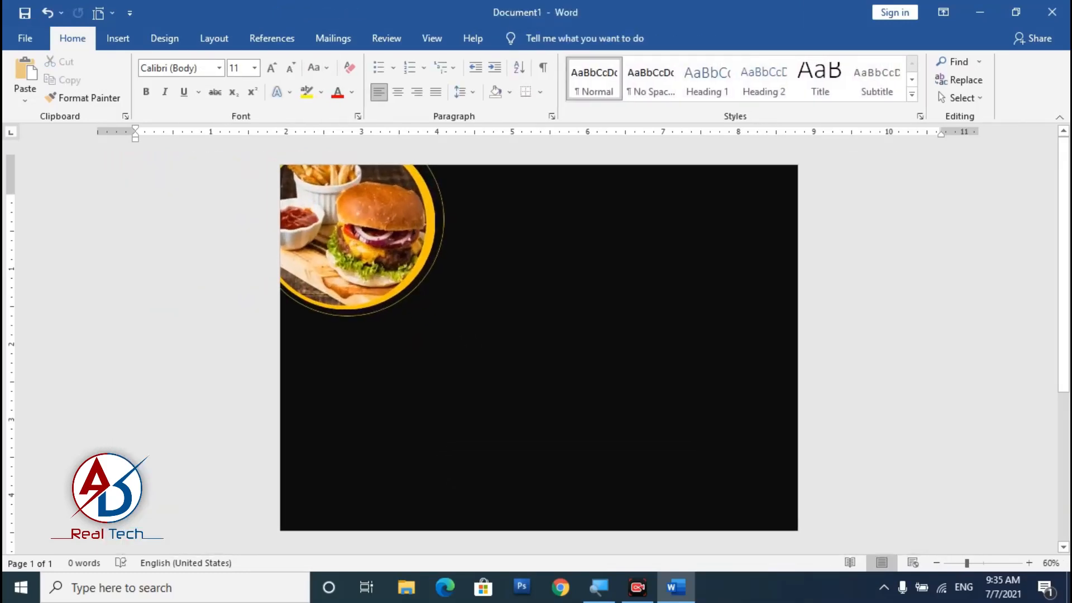
{"action": "scroll", "coordinate": [493, 376], "scroll_direction": "down", "scroll_amount": 3}
{"action": "scroll", "coordinate": [493, 376], "scroll_direction": "up", "scroll_amount": 3}
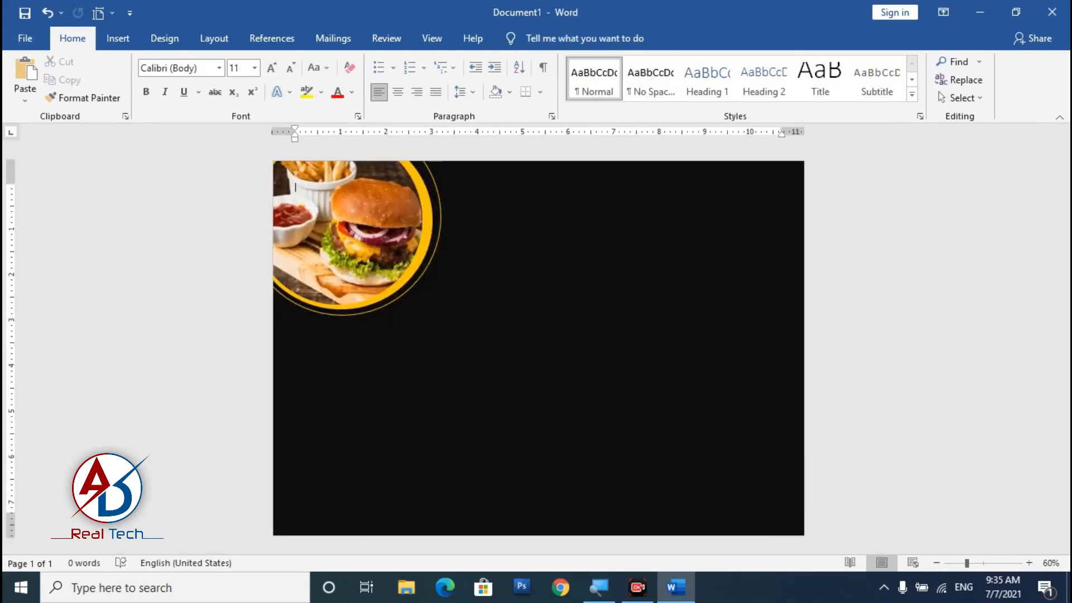
{"action": "scroll", "coordinate": [538, 347], "scroll_direction": "up", "scroll_amount": 3}
{"action": "scroll", "coordinate": [538, 347], "scroll_direction": "down", "scroll_amount": 7}
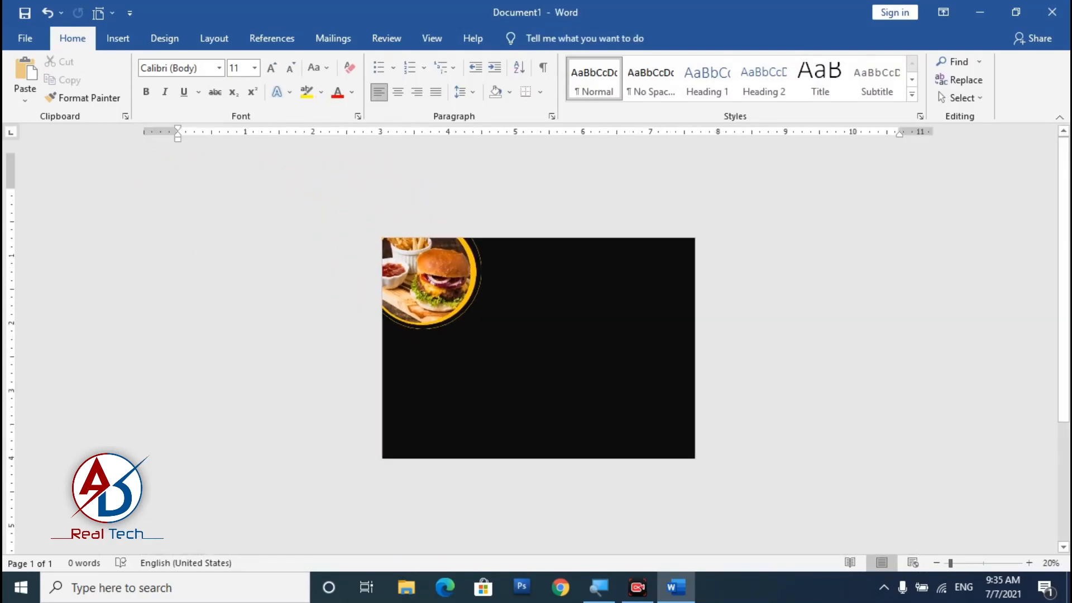
{"action": "scroll", "coordinate": [416, 357], "scroll_direction": "up", "scroll_amount": 5}
{"action": "scroll", "coordinate": [416, 358], "scroll_direction": "down", "scroll_amount": 2}
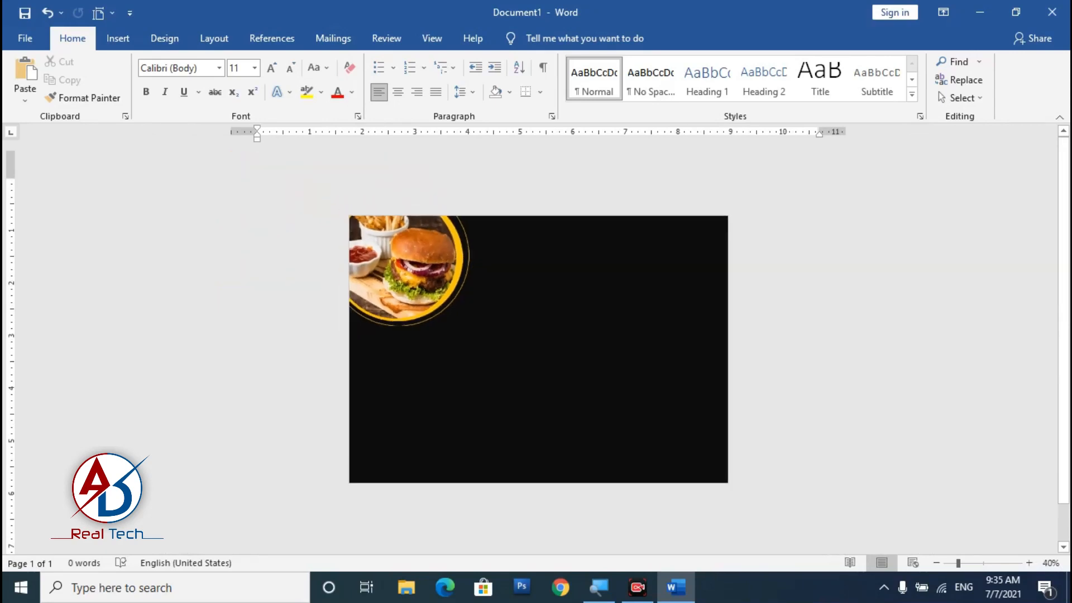
{"action": "scroll", "coordinate": [538, 353], "scroll_direction": "up", "scroll_amount": 3}
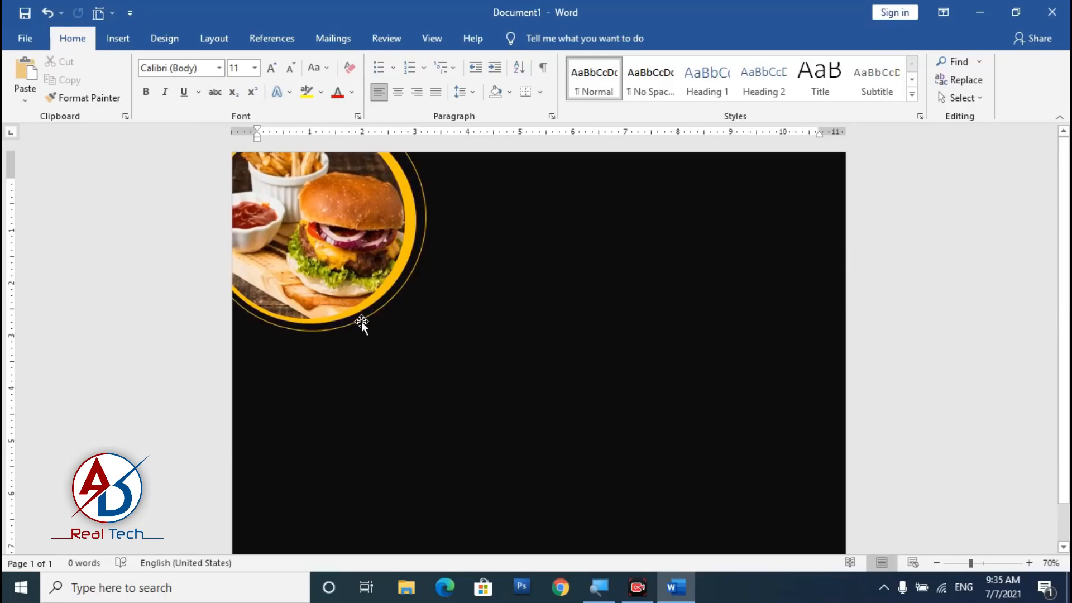
Draw a new circle about 3.43" in diameter in the right half of the page.
{"action": "left_click", "coordinate": [119, 39]}
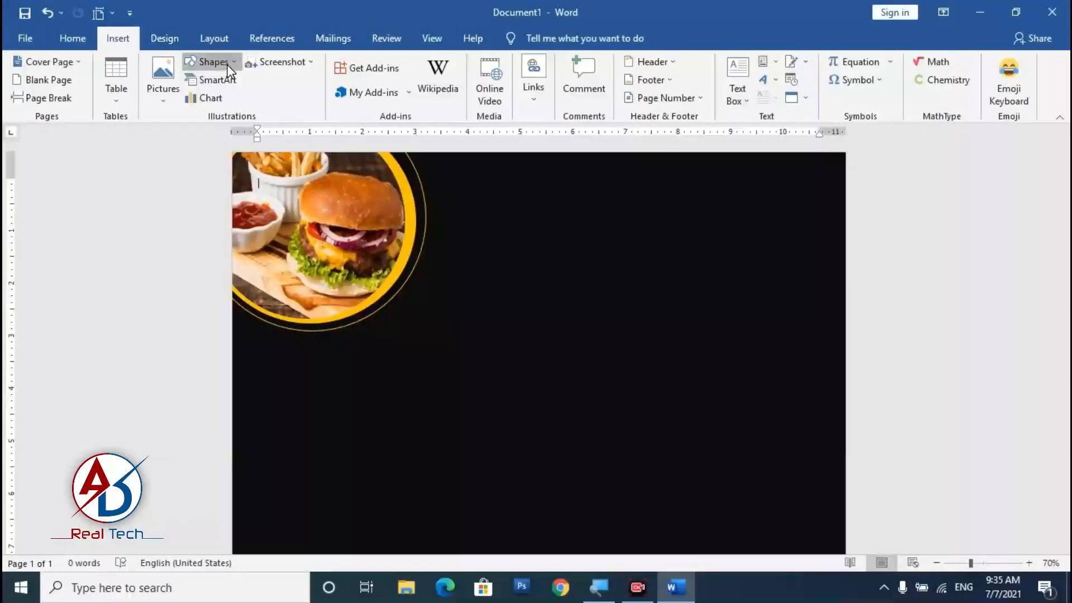
{"action": "left_click", "coordinate": [227, 62]}
{"action": "left_click", "coordinate": [254, 98]}
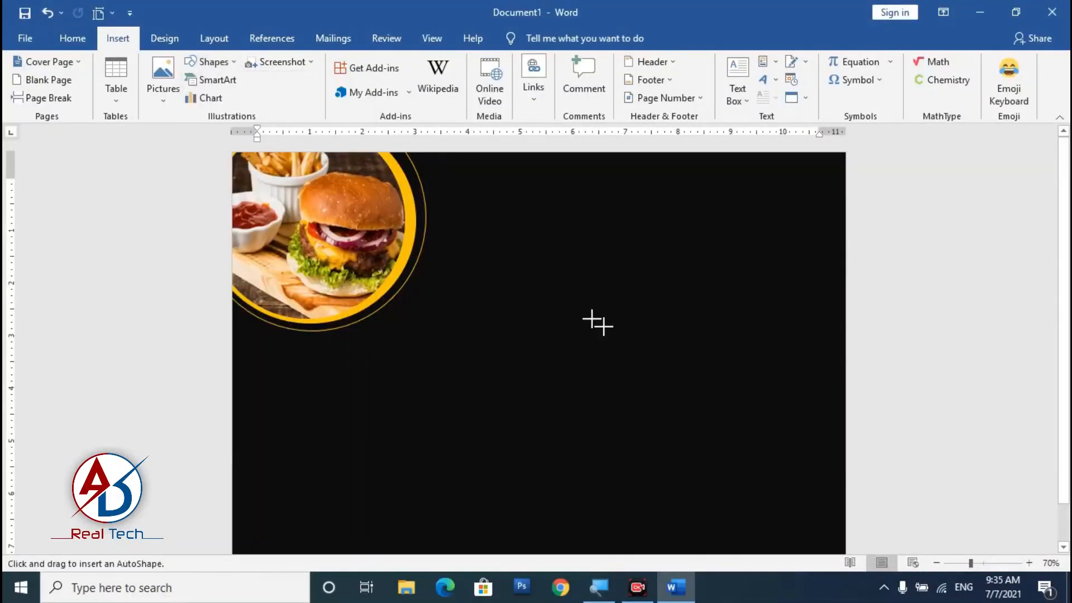
{"action": "mouse_move", "coordinate": [535, 267]}
{"action": "left_mouse_down"}
{"action": "mouse_move", "coordinate": [702, 388]}
{"action": "mouse_move", "coordinate": [715, 447]}
{"action": "left_mouse_up"}
{"action": "mouse_move", "coordinate": [678, 360]}
{"action": "left_mouse_down"}
{"action": "mouse_move", "coordinate": [810, 249]}
{"action": "mouse_move", "coordinate": [789, 205]}
{"action": "mouse_move", "coordinate": [714, 218]}
{"action": "mouse_move", "coordinate": [776, 182]}
{"action": "left_mouse_up"}
{"action": "left_click_drag", "start_coordinate": [692, 331], "coordinate": [691, 335]}
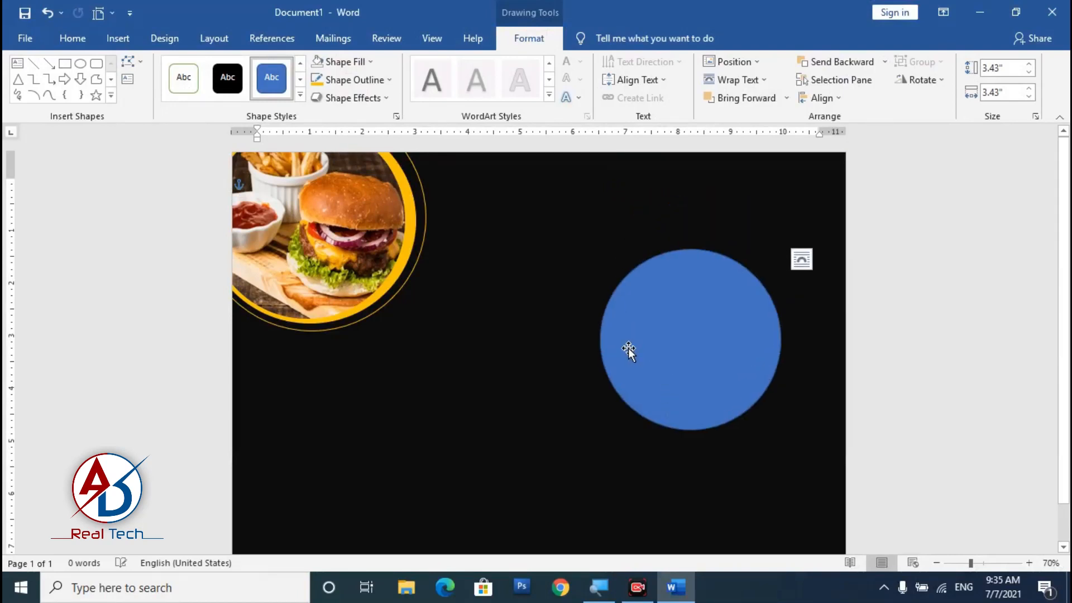
Enlarge the blue circle to about 3.71" high by 3.79" wide and move it partly off the page's upper right corner.
{"action": "scroll", "coordinate": [631, 355], "scroll_direction": "up", "scroll_amount": 2}
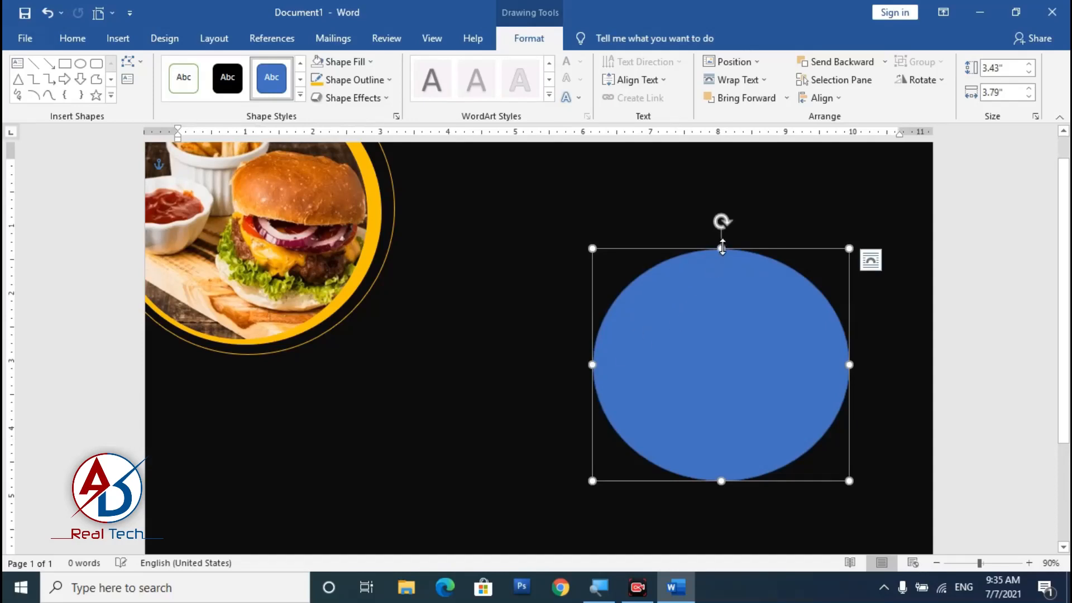
{"action": "left_click_drag", "start_coordinate": [722, 248], "coordinate": [722, 230]}
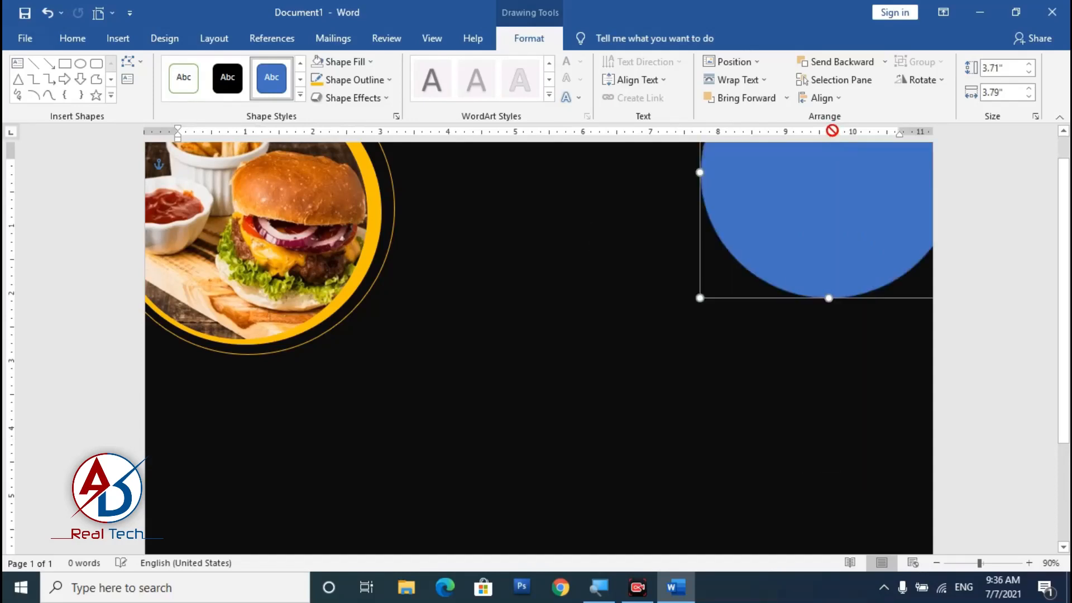
{"action": "left_click_drag", "start_coordinate": [786, 148], "coordinate": [848, 152]}
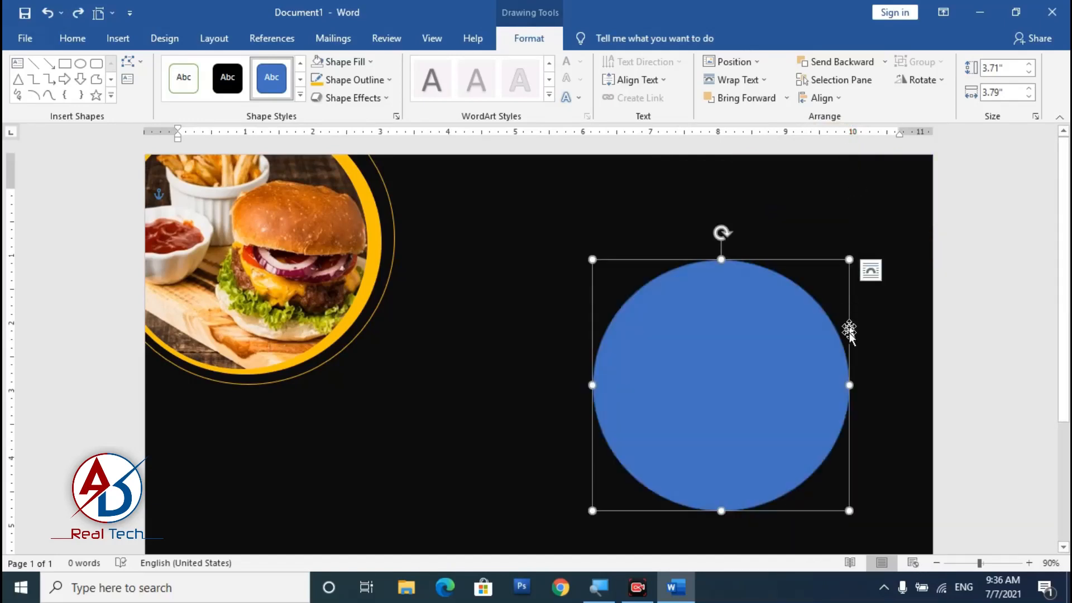
{"action": "left_click_drag", "start_coordinate": [849, 329], "coordinate": [863, 198]}
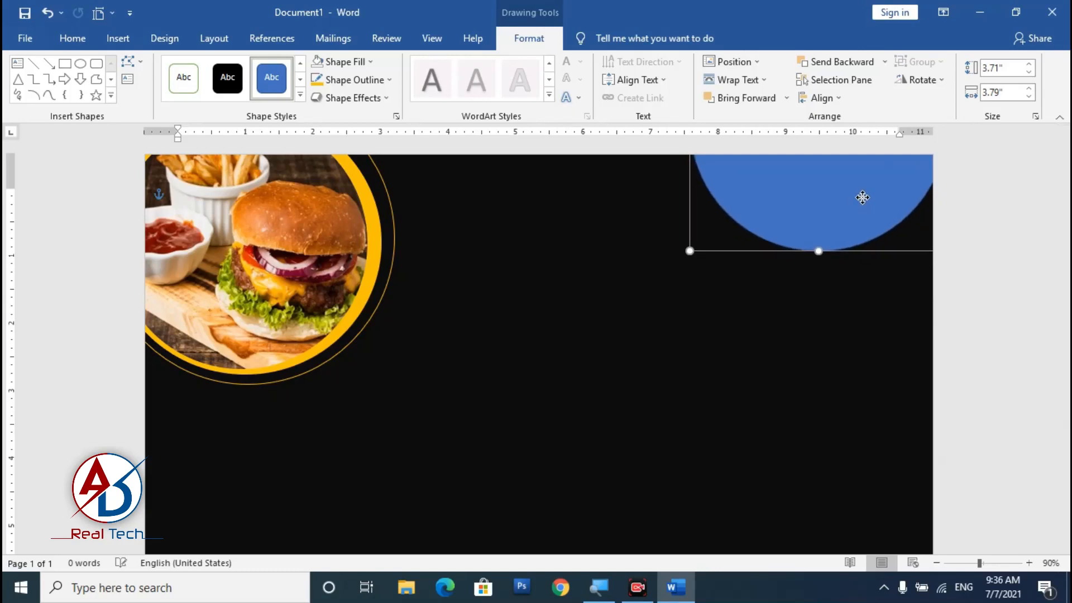
Shift the blue circle slightly down, duplicate it, and give the copy an orange outline with no fill.
{"action": "left_click_drag", "start_coordinate": [864, 196], "coordinate": [866, 211]}
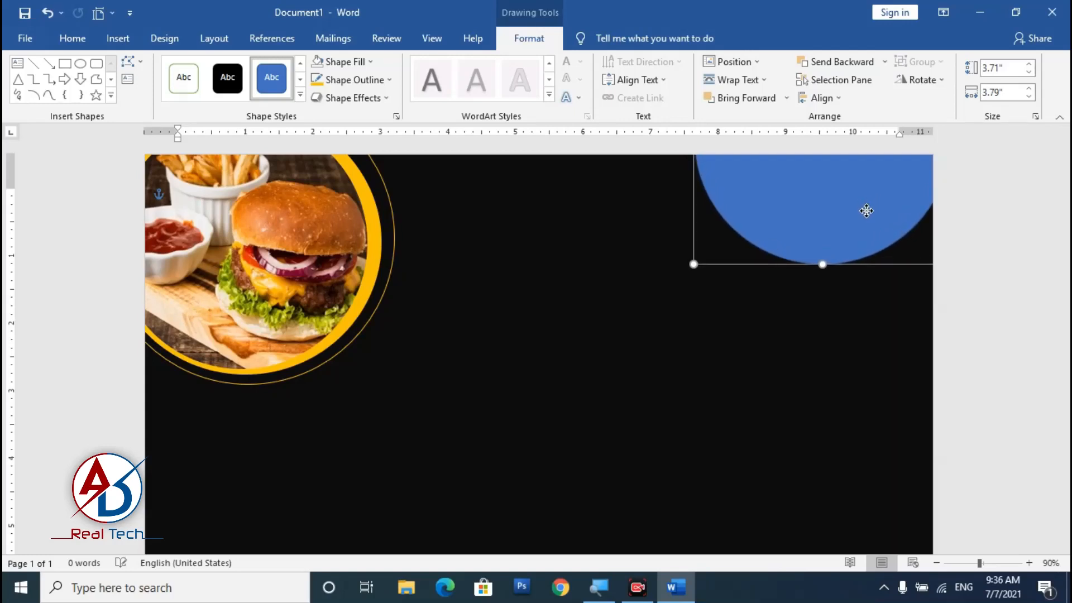
{"action": "left_click_drag", "start_coordinate": [844, 255], "coordinate": [723, 354]}
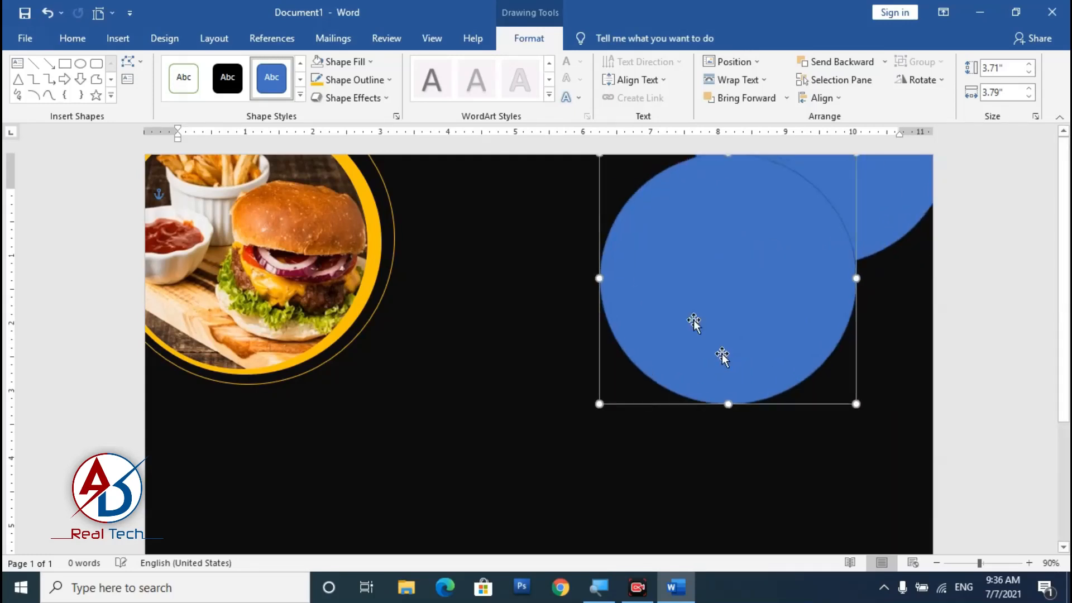
{"action": "left_click", "coordinate": [341, 79]}
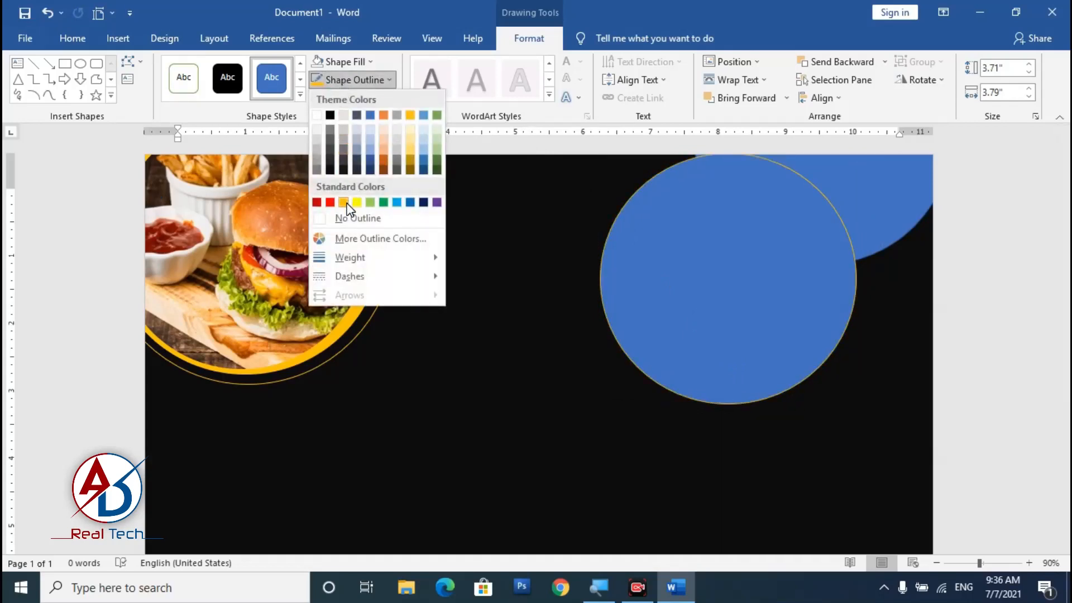
{"action": "left_click", "coordinate": [344, 199]}
{"action": "left_click", "coordinate": [361, 63]}
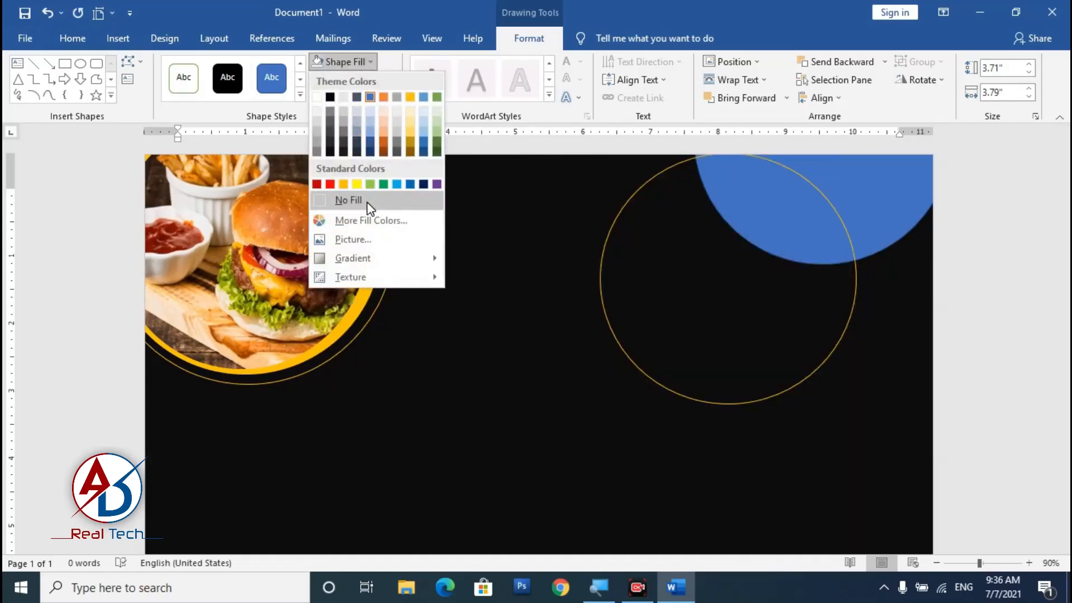
{"action": "left_click", "coordinate": [367, 202]}
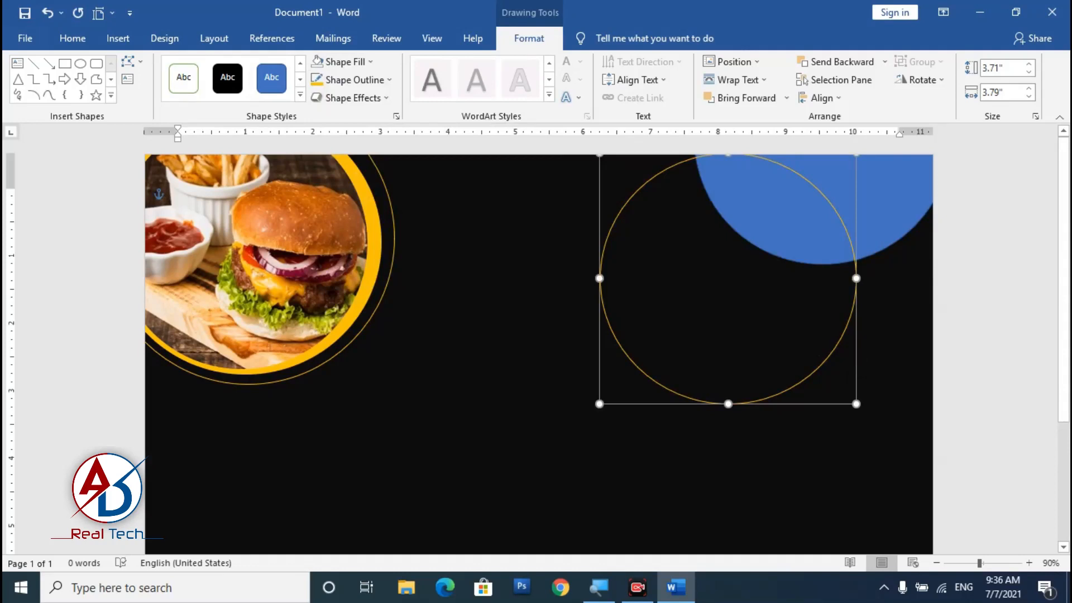
Move the thin orange ring around the blue circle in the page's upper right corner, send it backward and nudge it right.
{"action": "left_click_drag", "start_coordinate": [840, 345], "coordinate": [922, 216]}
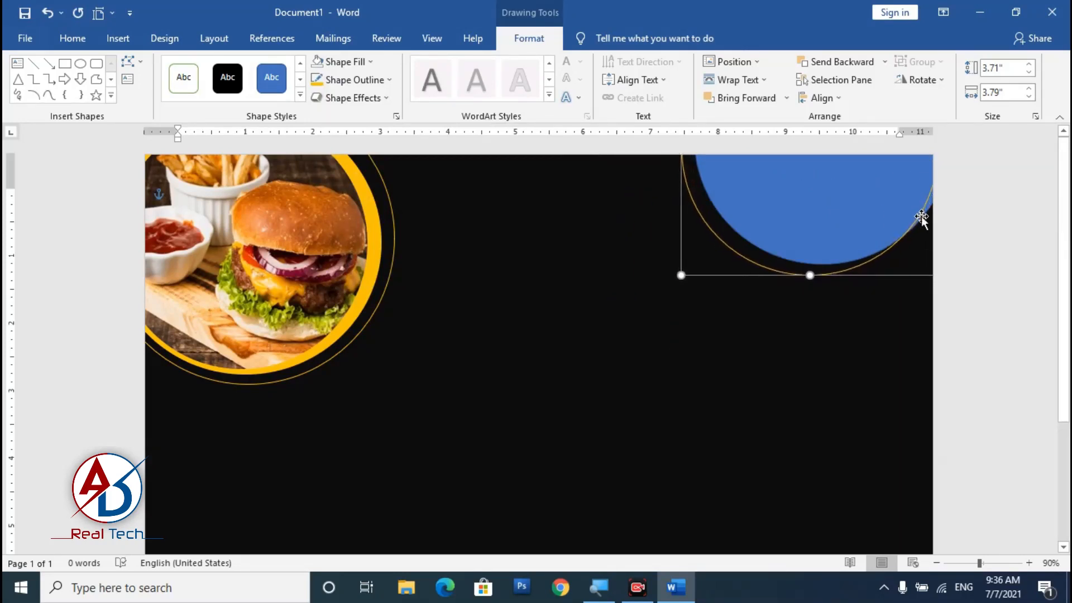
{"action": "left_click", "coordinate": [830, 65]}
{"action": "key", "text": "Right"}
{"action": "key", "text": "Right"}
{"action": "key", "text": "Right"}
{"action": "key", "text": "Right"}
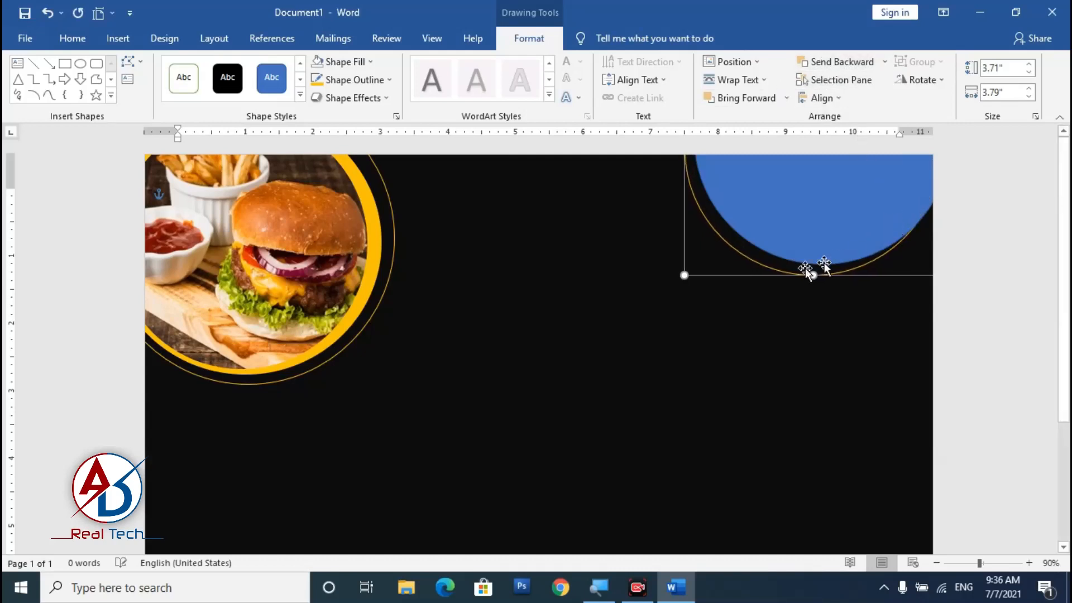
{"action": "key", "text": "Right"}
{"action": "key", "text": "Right"}
{"action": "key", "text": "Right"}
{"action": "key", "text": "Right"}
{"action": "key", "text": "Right"}
{"action": "key", "text": "Right"}
{"action": "key", "text": "Right"}
{"action": "key", "text": "Right"}
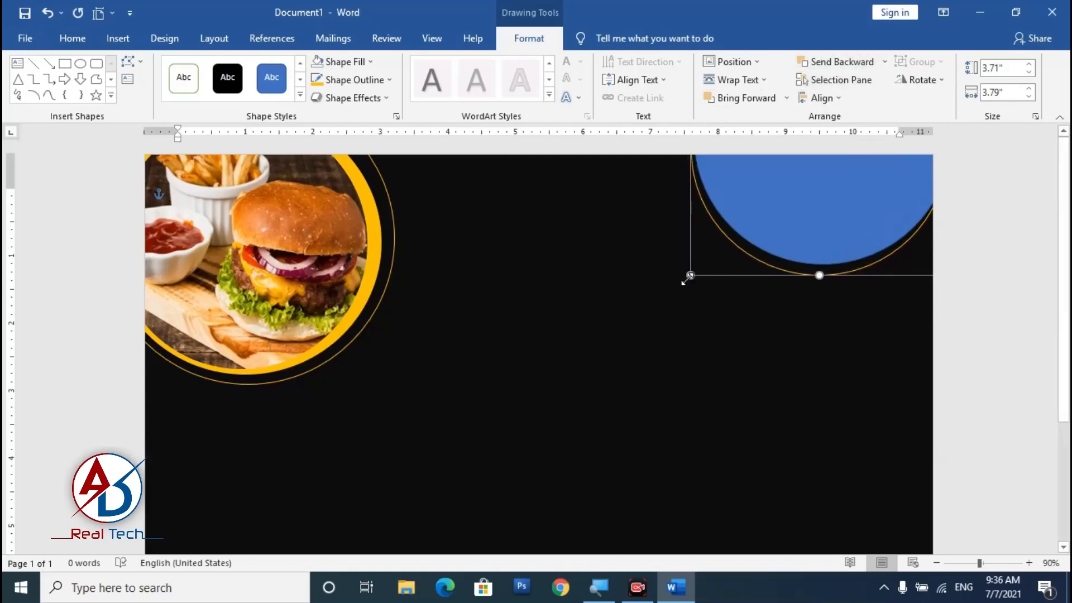
Widen the thin orange ring to about 4.12" and shift it slightly so it frames the blue circle.
{"action": "left_click_drag", "start_coordinate": [691, 276], "coordinate": [676, 275]}
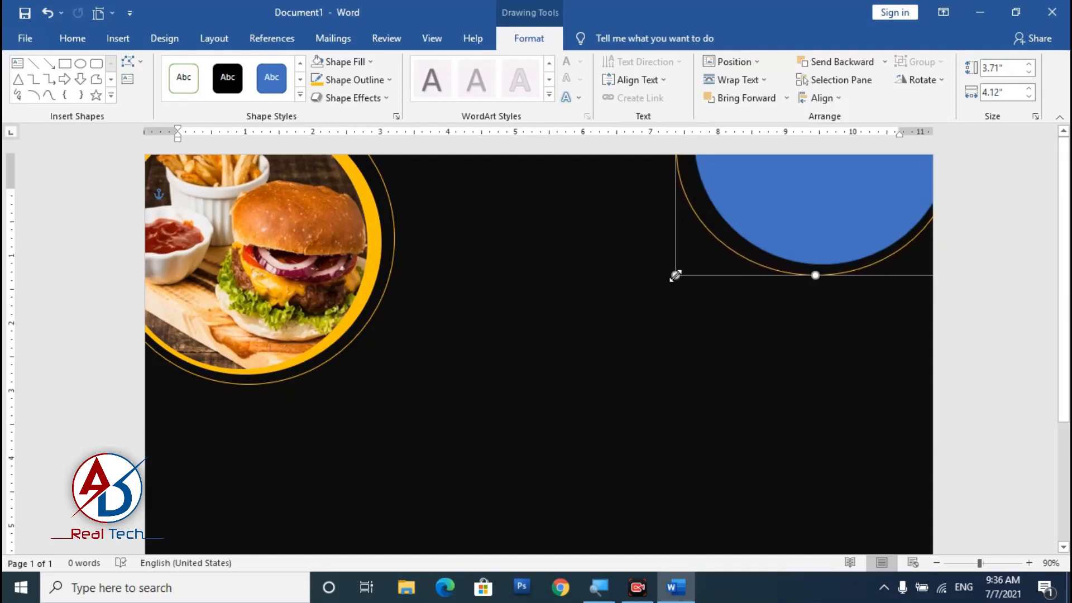
{"action": "left_click_drag", "start_coordinate": [675, 275], "coordinate": [678, 276]}
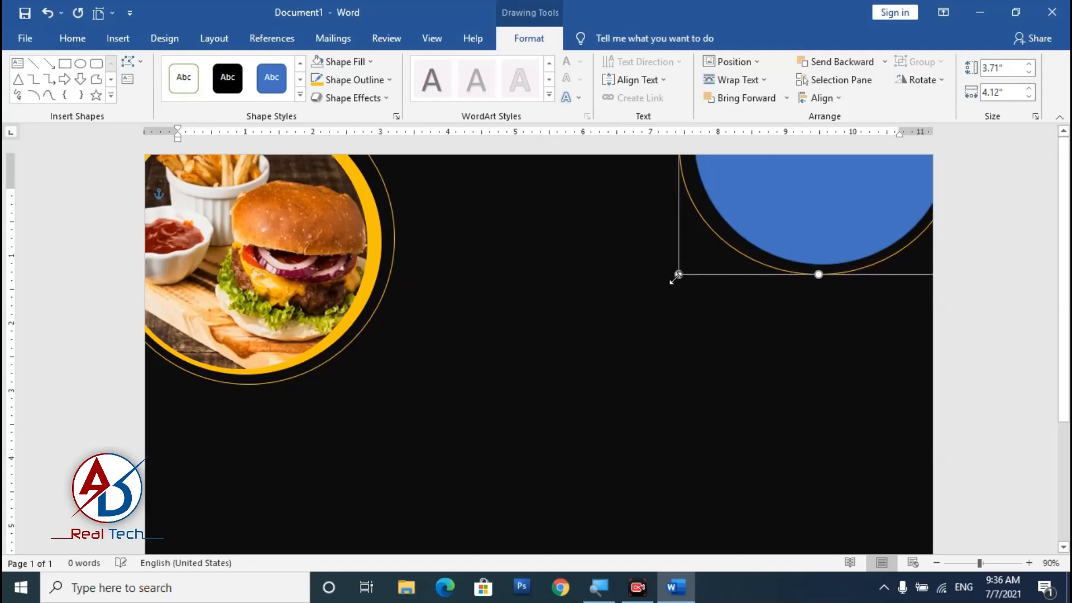
{"action": "left_click", "coordinate": [1043, 406]}
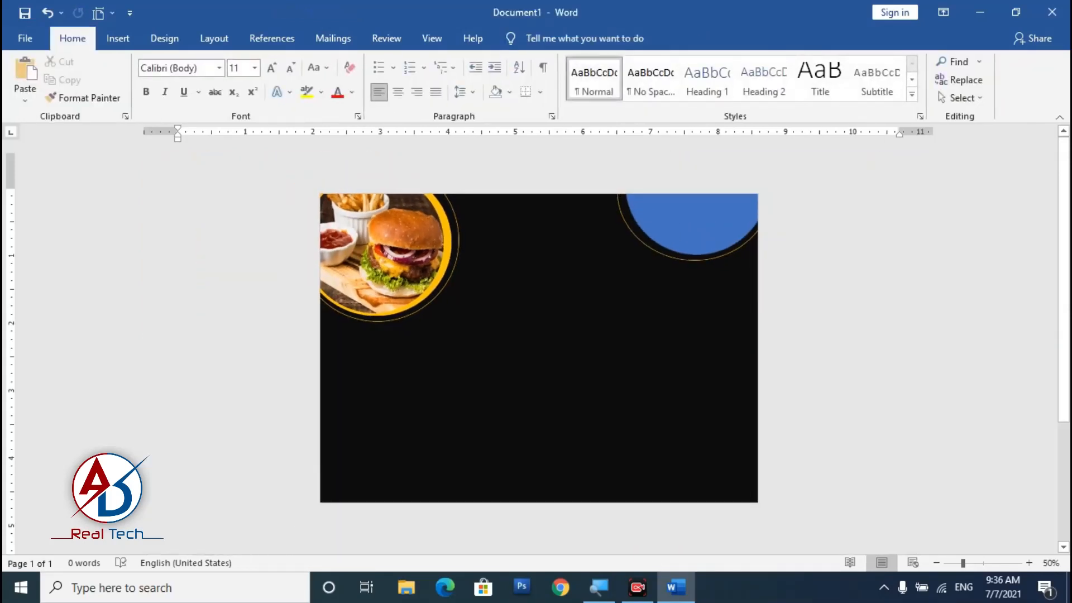
Draw a new circle about 3.31" in diameter in the middle of the page.
{"action": "scroll", "coordinate": [536, 351], "scroll_direction": "up", "scroll_amount": 2}
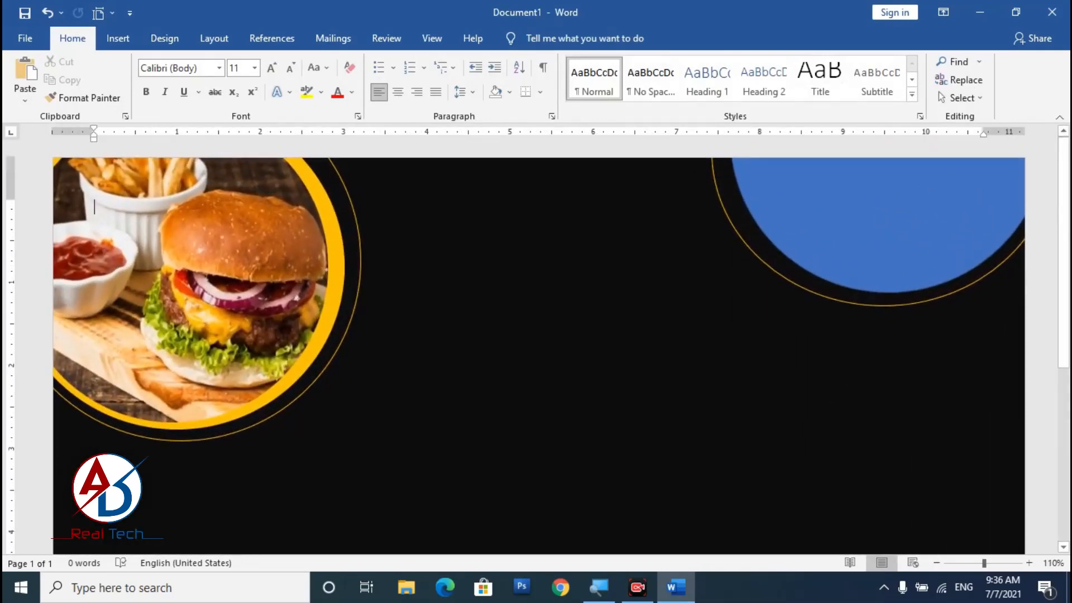
{"action": "left_click", "coordinate": [118, 39]}
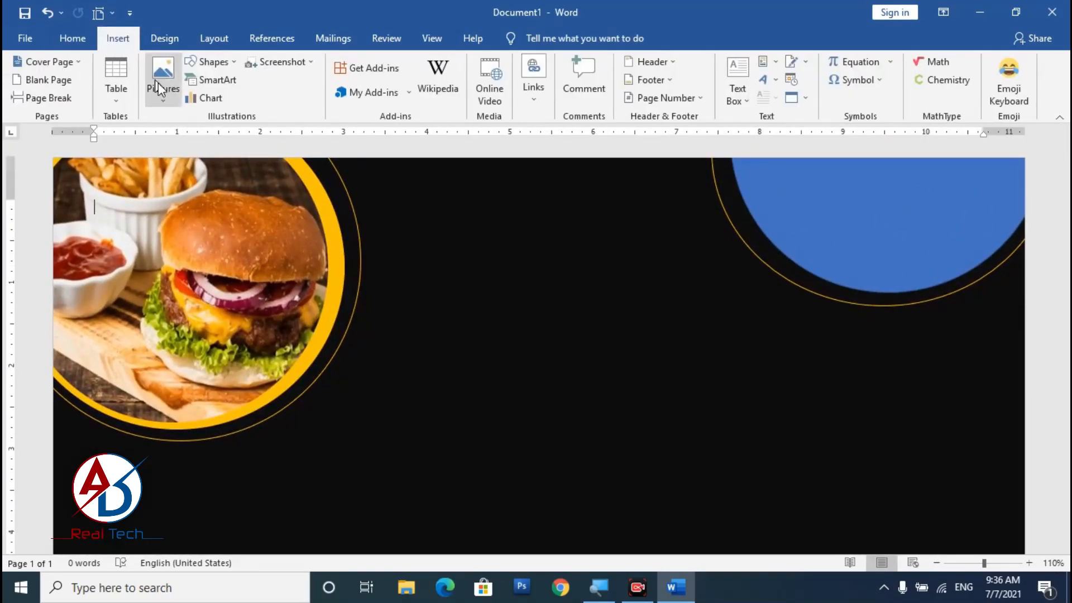
{"action": "left_click", "coordinate": [212, 63]}
{"action": "left_click", "coordinate": [269, 115]}
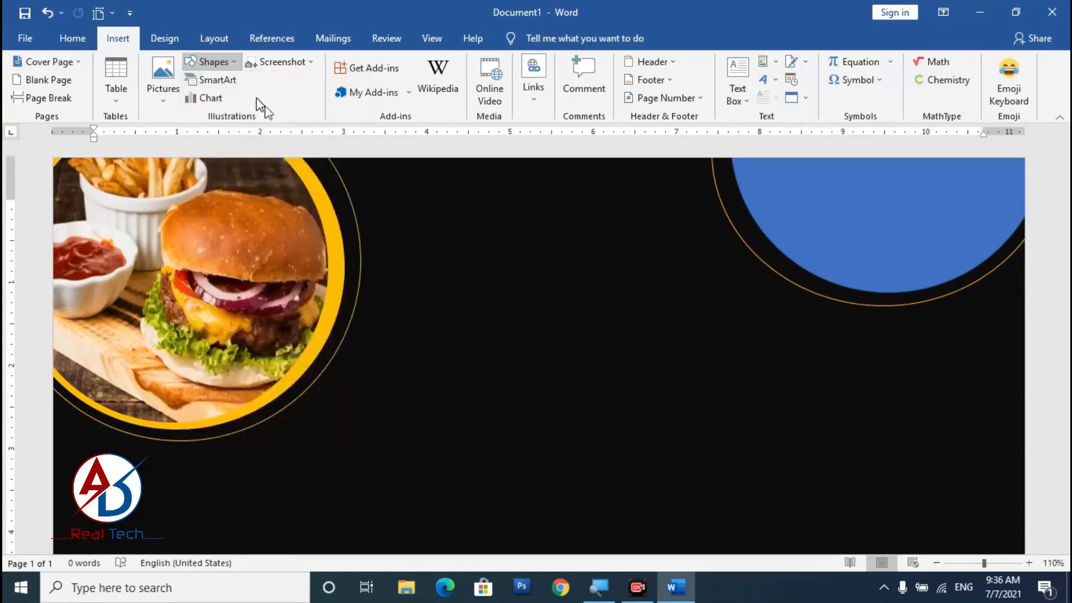
{"action": "left_click_drag", "start_coordinate": [464, 266], "coordinate": [741, 481]}
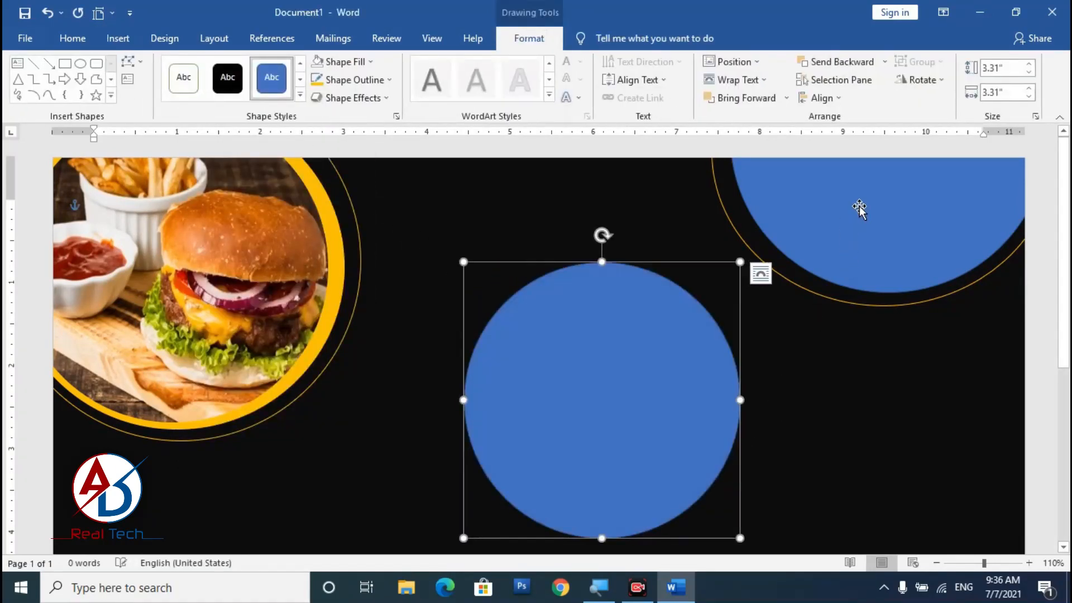
Fill the page's upper-right blue circle with orange and remove its outline.
{"action": "left_click", "coordinate": [857, 209]}
{"action": "left_click", "coordinate": [344, 62]}
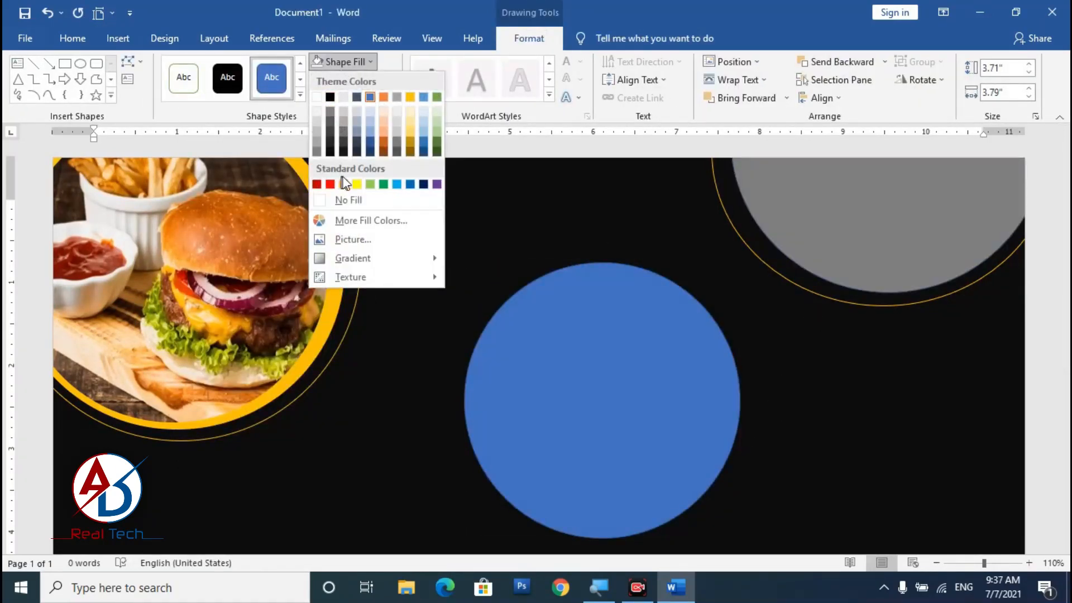
{"action": "left_click", "coordinate": [344, 184]}
{"action": "left_click", "coordinate": [316, 77]}
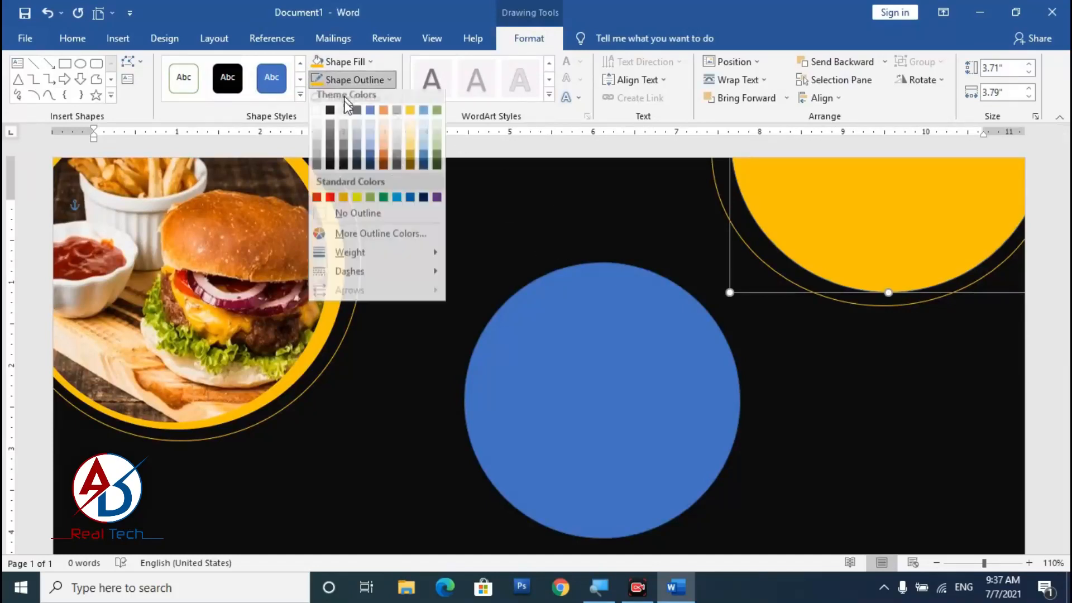
{"action": "left_click", "coordinate": [374, 223]}
Move the new blue circle onto the orange circle in the page corner, widen it to 3.6" and nudge it down.
{"action": "left_click_drag", "start_coordinate": [668, 398], "coordinate": [830, 249]}
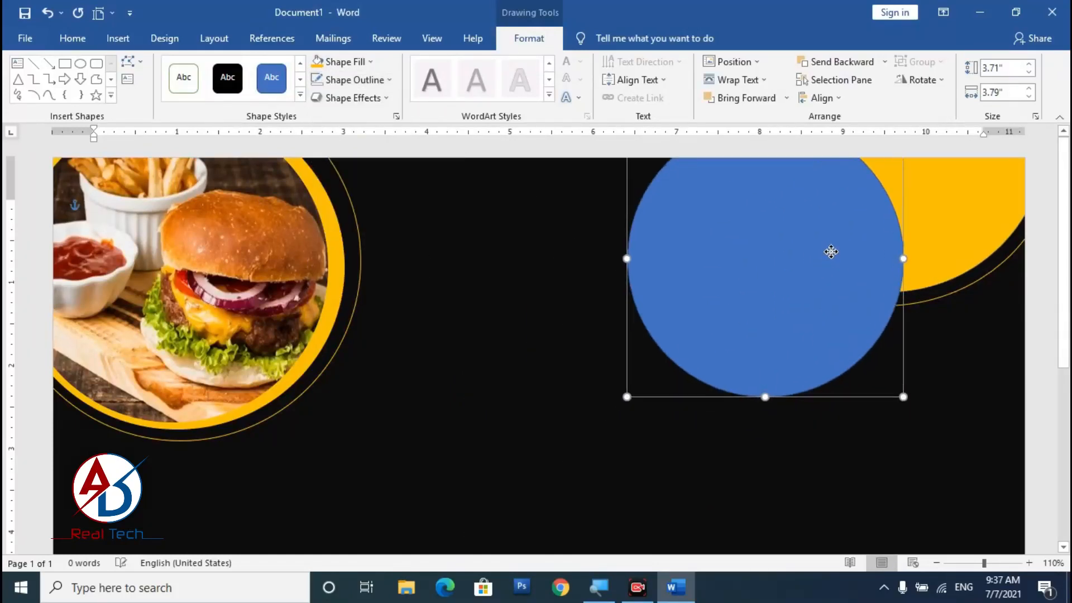
{"action": "scroll", "coordinate": [514, 495], "scroll_direction": "down", "scroll_amount": 5, "text": "ctrl"}
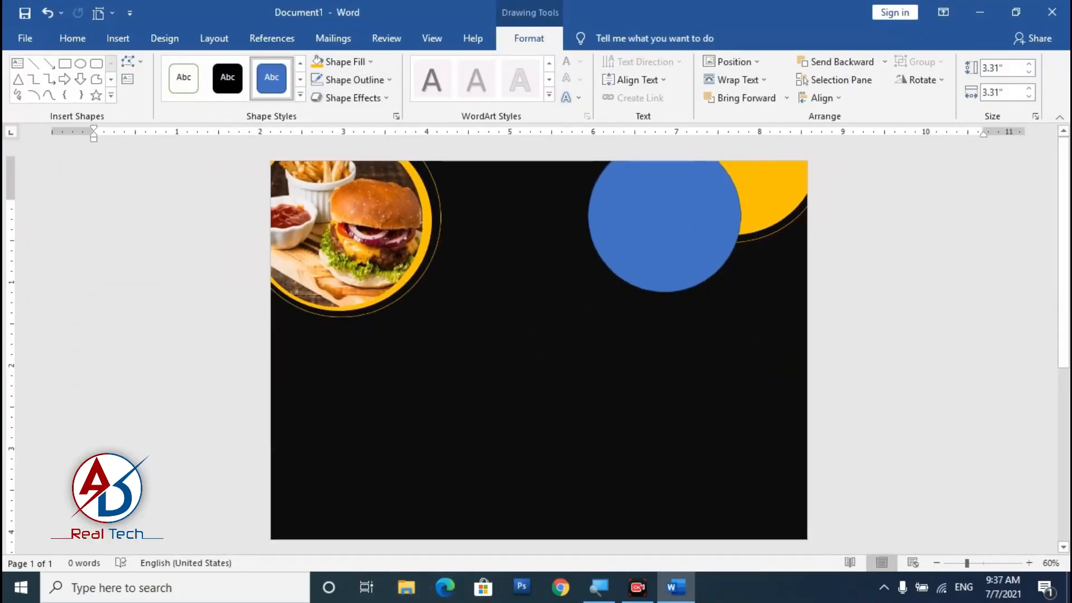
{"action": "left_click_drag", "start_coordinate": [724, 199], "coordinate": [771, 153]}
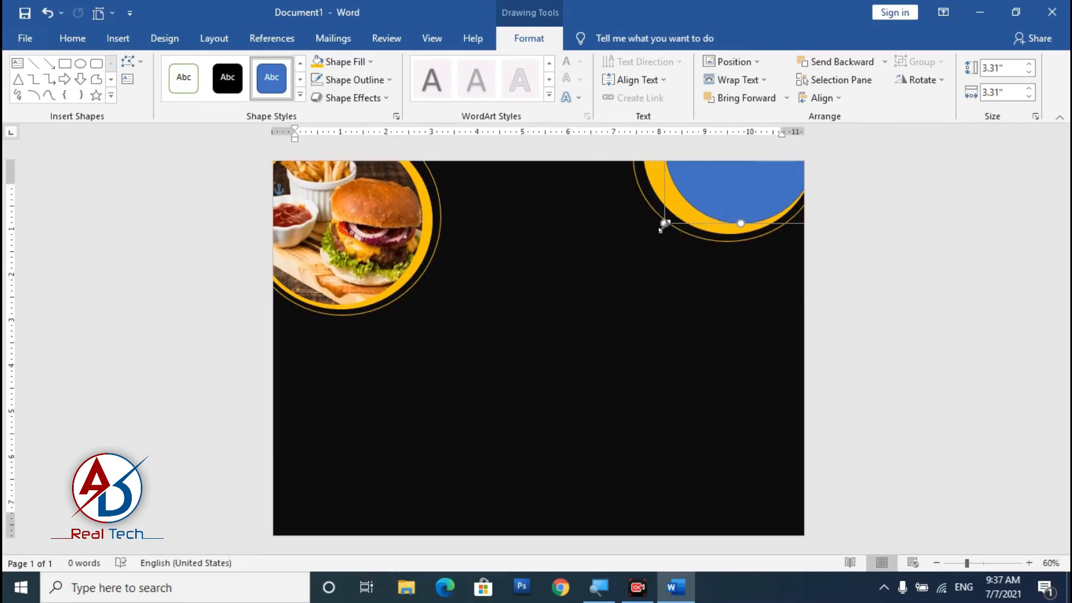
{"action": "left_click_drag", "start_coordinate": [664, 148], "coordinate": [652, 148]}
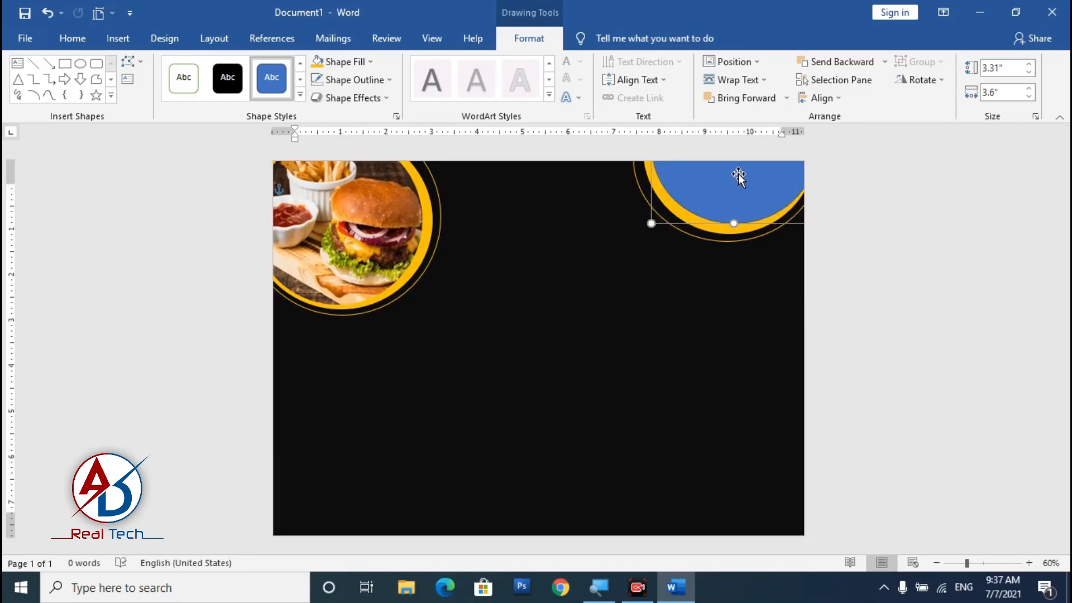
{"action": "key", "text": "Down"}
{"action": "key", "text": "Down"}
{"action": "key", "text": "Down"}
{"action": "key", "text": "Down"}
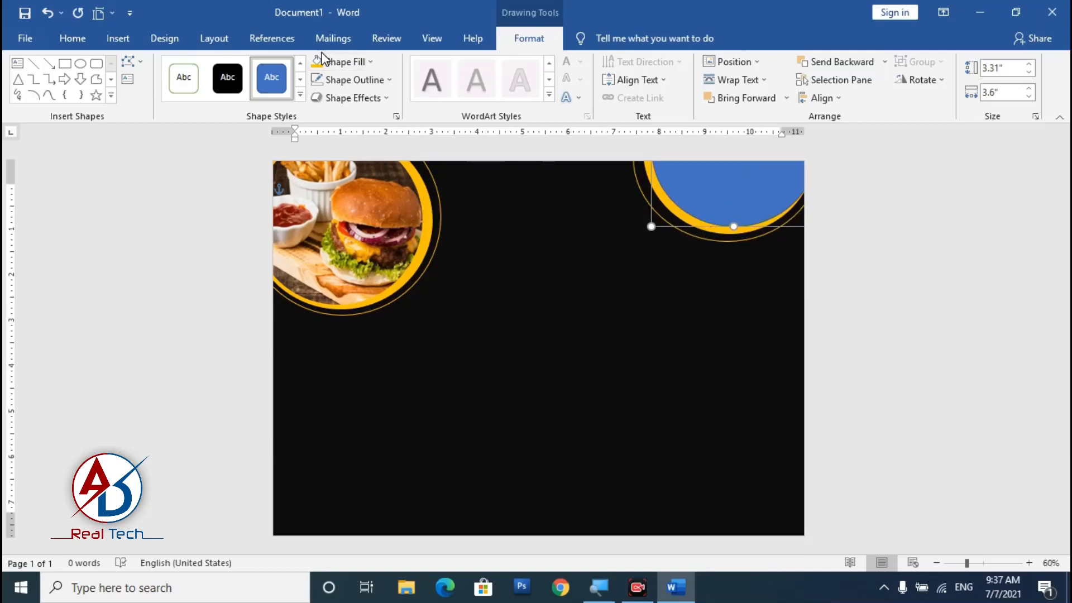
Remove the blue circle's outline and fill it with the picture 75605899 from the food folder.
{"action": "left_click", "coordinate": [358, 80]}
{"action": "left_click", "coordinate": [335, 218]}
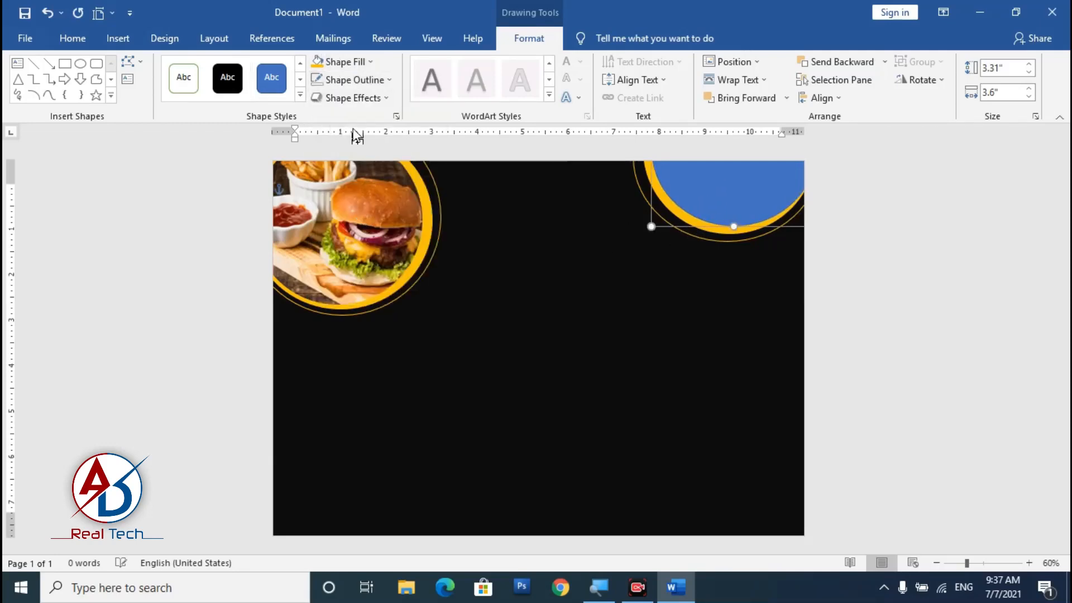
{"action": "left_click", "coordinate": [349, 61]}
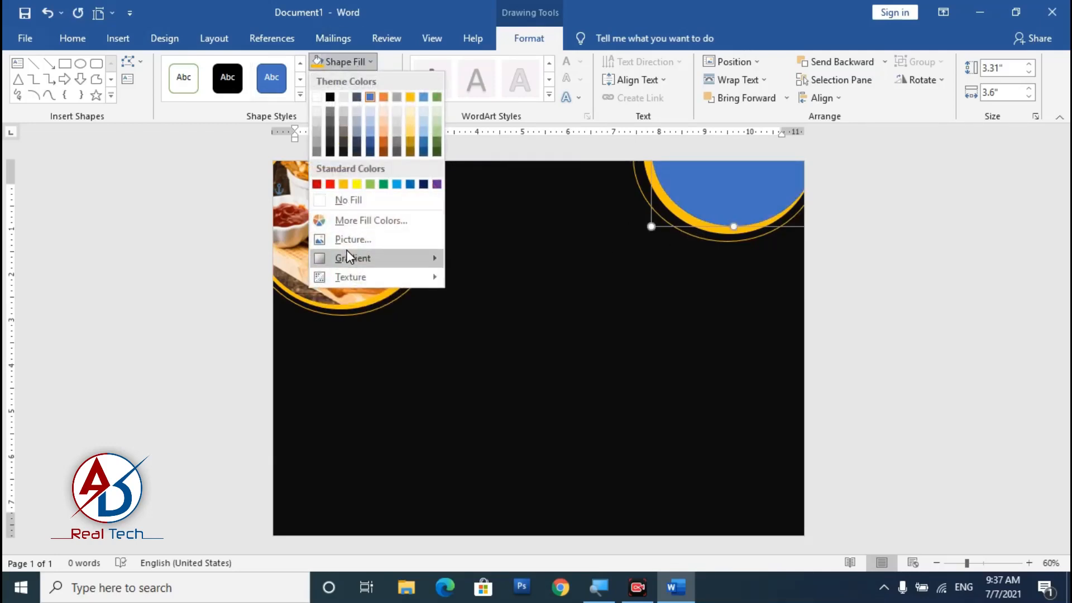
{"action": "left_click", "coordinate": [346, 239]}
{"action": "left_click", "coordinate": [460, 218]}
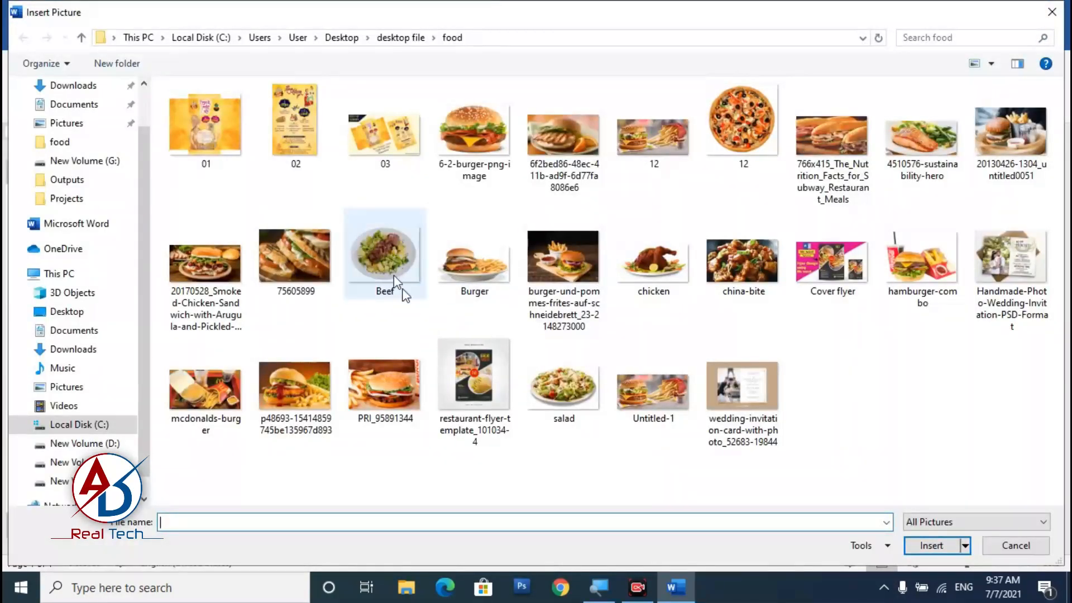
{"action": "left_click", "coordinate": [299, 266]}
{"action": "left_click", "coordinate": [927, 547]}
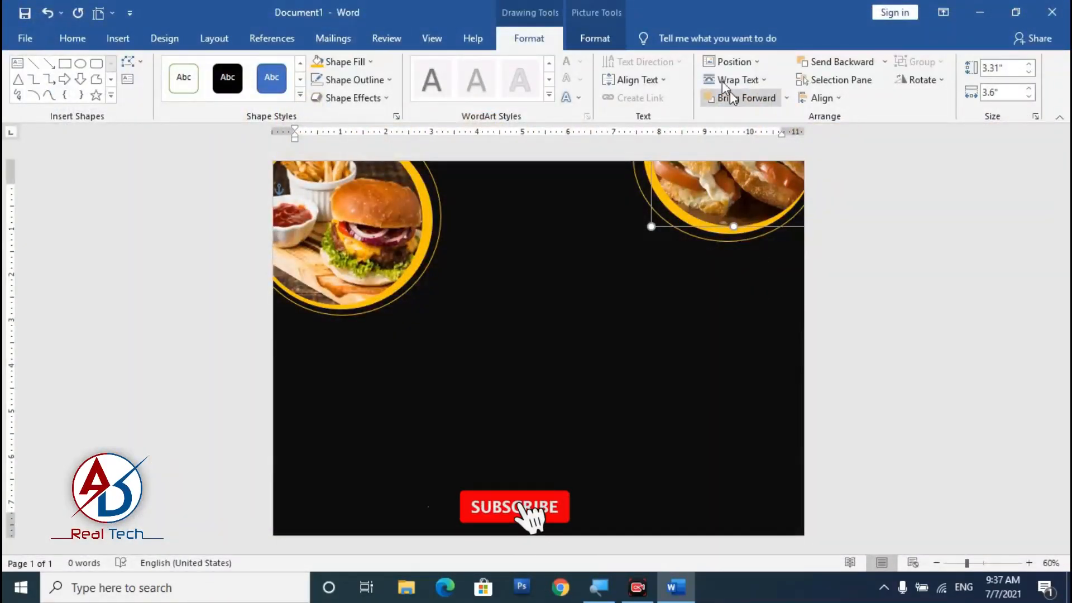
Crop the sandwich picture inside its circle, repositioning and resizing the image so the sandwiches fill the visible part.
{"action": "left_click", "coordinate": [584, 28]}
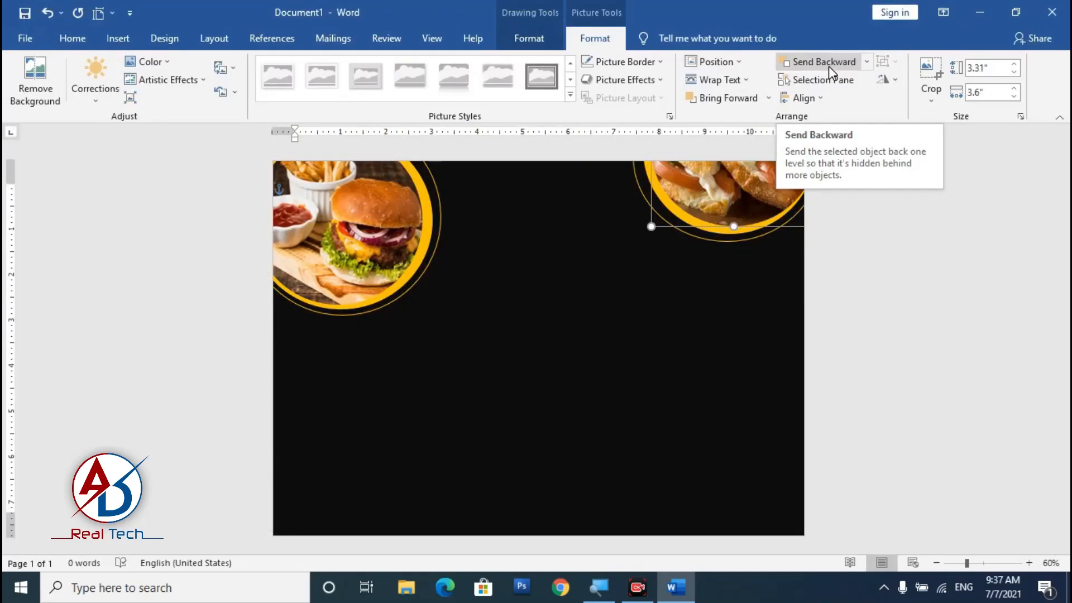
{"action": "left_click", "coordinate": [931, 78]}
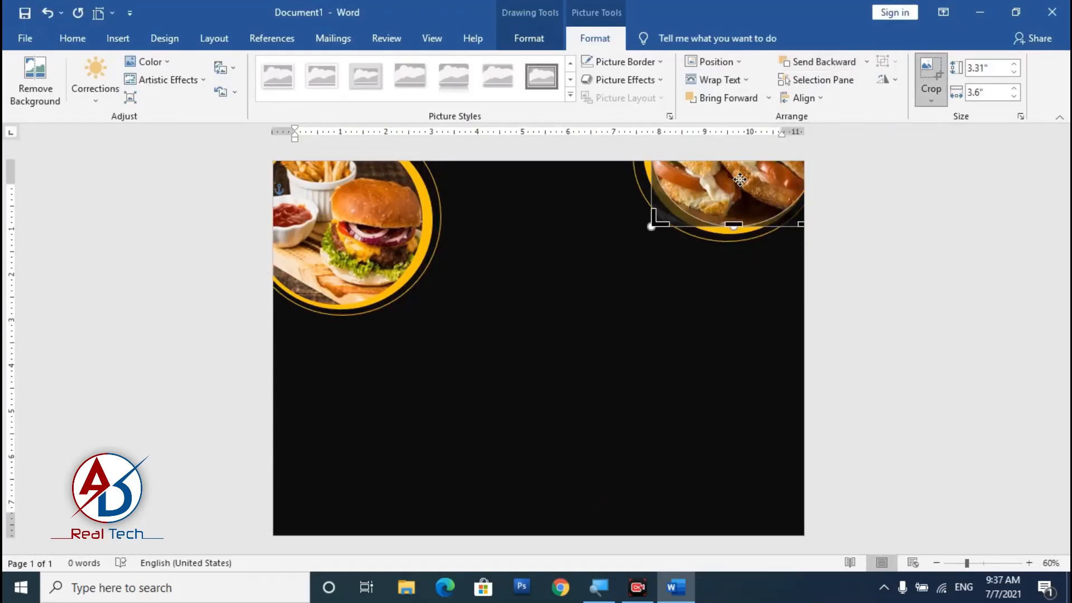
{"action": "left_click_drag", "start_coordinate": [740, 179], "coordinate": [745, 204]}
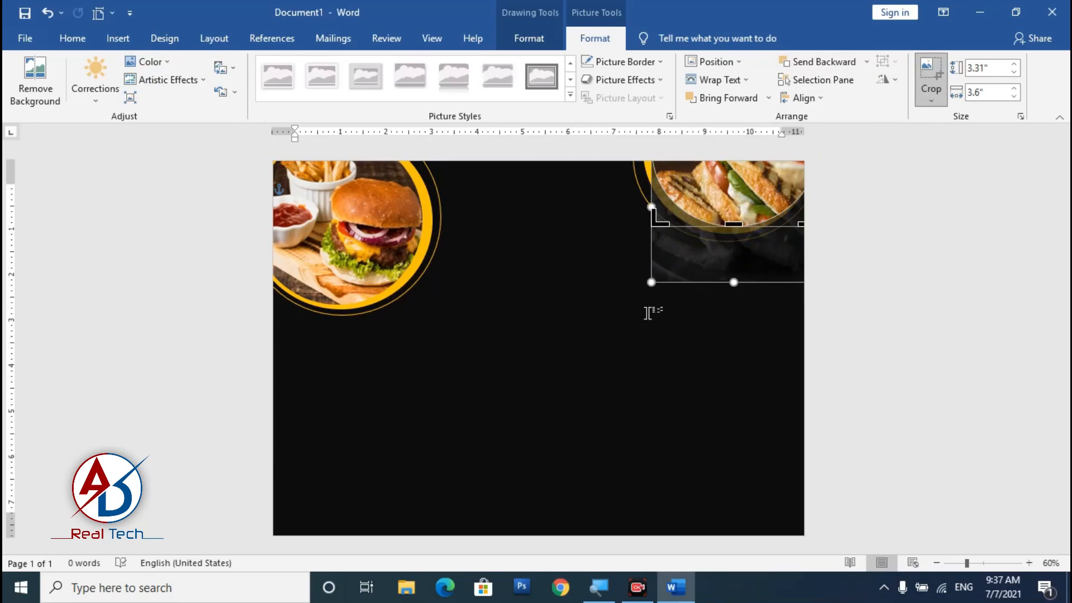
{"action": "left_click_drag", "start_coordinate": [651, 286], "coordinate": [674, 249]}
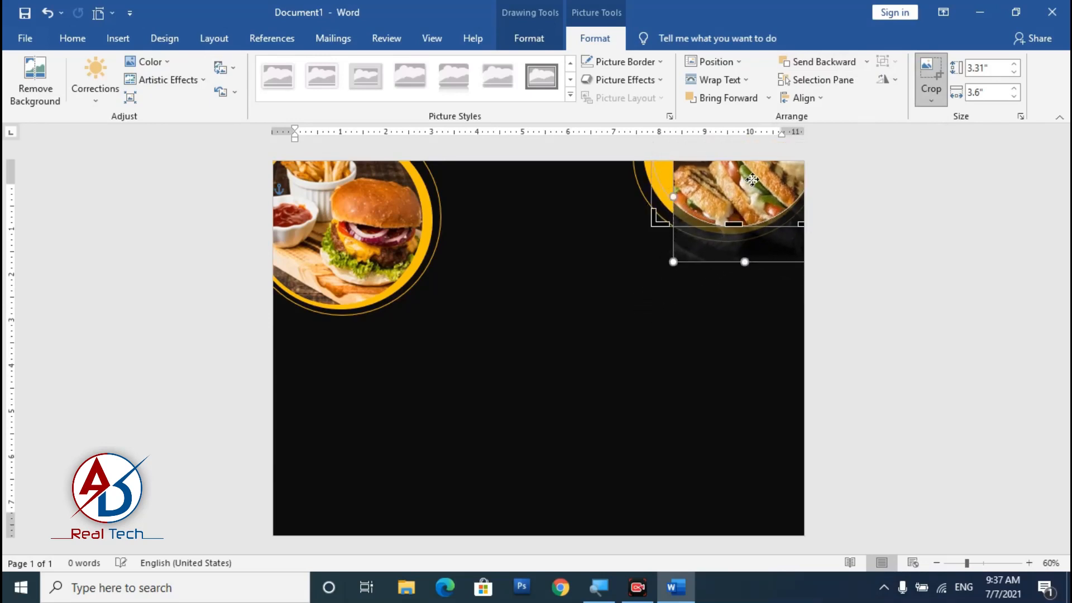
{"action": "left_click_drag", "start_coordinate": [752, 180], "coordinate": [732, 186]}
{"action": "left_click_drag", "start_coordinate": [785, 258], "coordinate": [831, 298]}
{"action": "left_click_drag", "start_coordinate": [738, 191], "coordinate": [738, 157]}
{"action": "left_click", "coordinate": [687, 357]}
Examine the whole page with its two circular food pictures at several zoom levels.
{"action": "scroll", "coordinate": [687, 357], "scroll_direction": "down", "scroll_amount": 4}
{"action": "scroll", "coordinate": [690, 356], "scroll_direction": "up", "scroll_amount": 3}
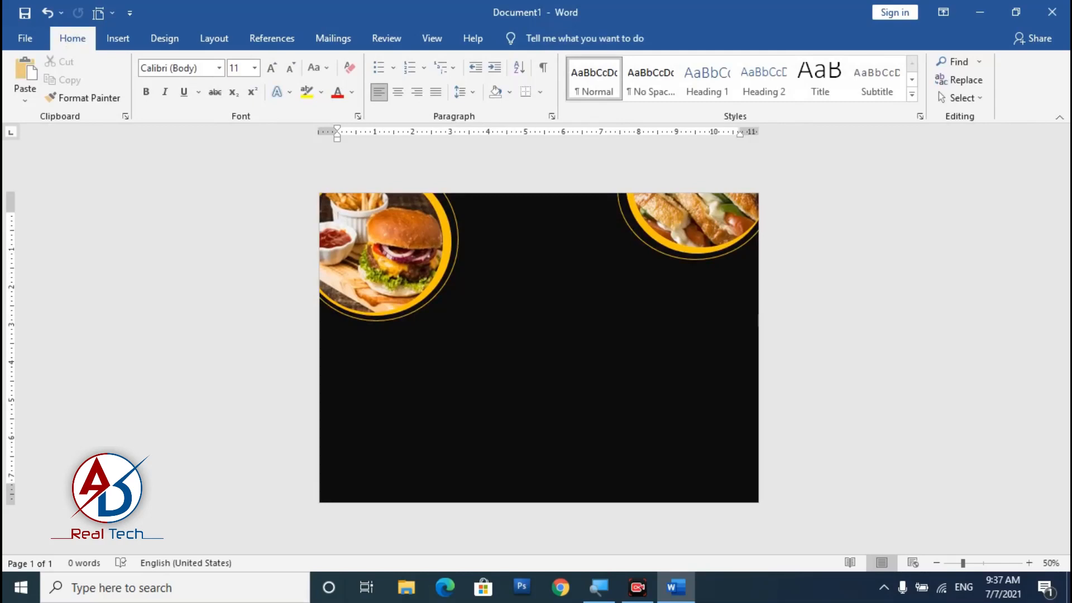
{"action": "scroll", "coordinate": [539, 347], "scroll_direction": "down", "scroll_amount": 3}
{"action": "scroll", "coordinate": [539, 347], "scroll_direction": "up", "scroll_amount": 2}
{"action": "scroll", "coordinate": [538, 348], "scroll_direction": "up", "scroll_amount": 1}
{"action": "scroll", "coordinate": [539, 348], "scroll_direction": "down", "scroll_amount": 1}
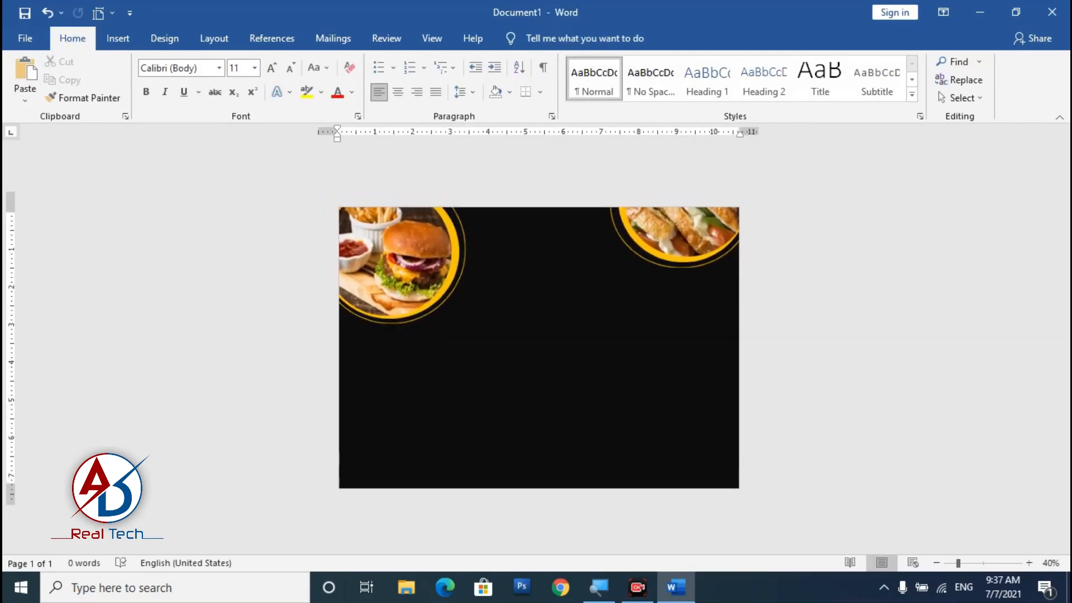
{"action": "scroll", "coordinate": [538, 347], "scroll_direction": "up", "scroll_amount": 1}
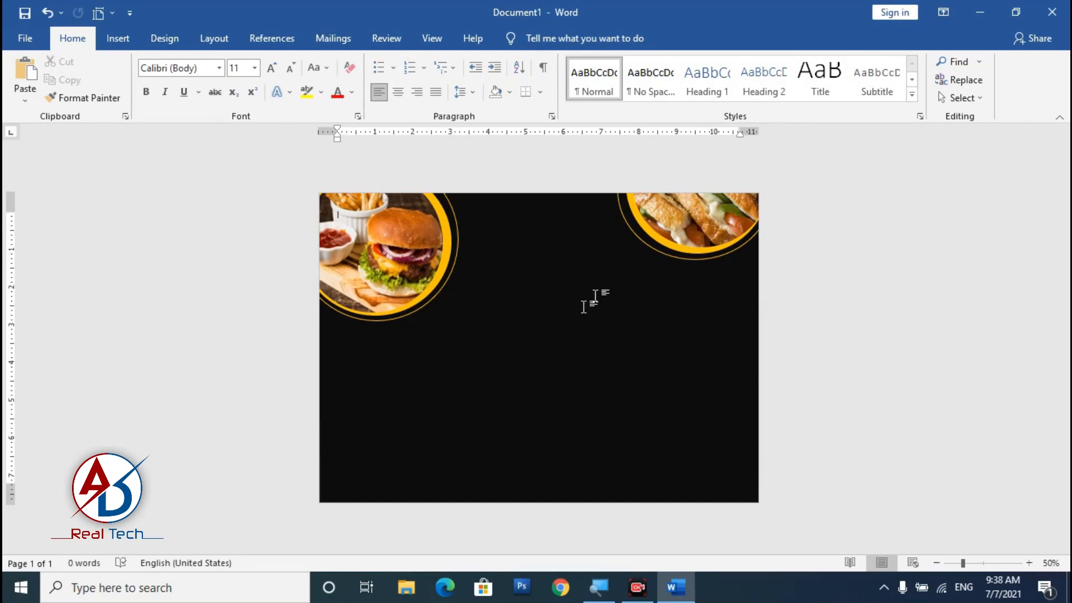
Draw a circle about 5.48" across and move it into the page's lower-right corner, partly beyond the edges.
{"action": "left_click", "coordinate": [118, 38]}
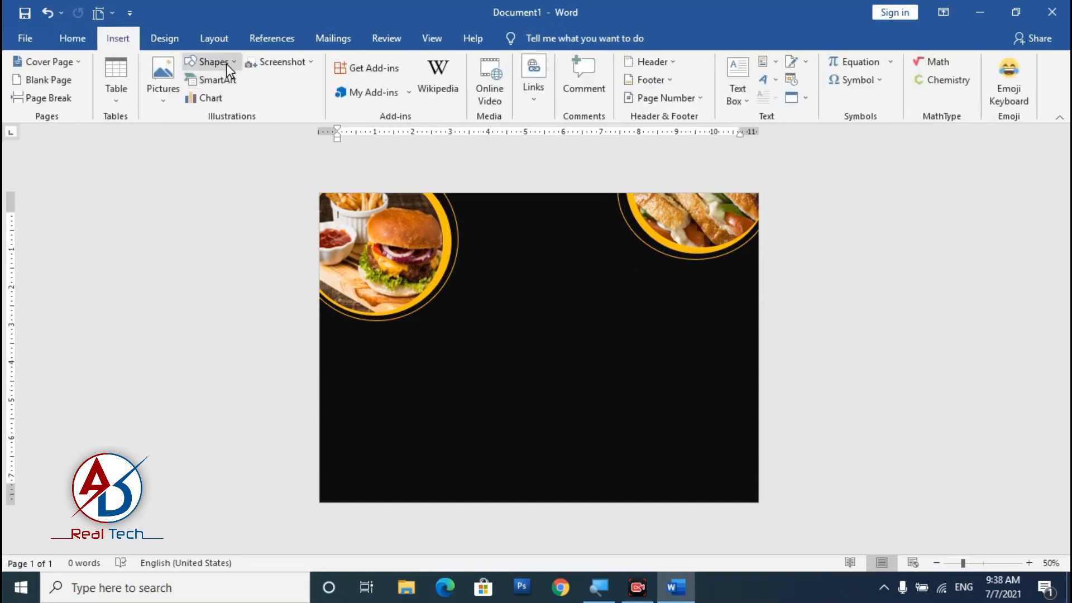
{"action": "left_click", "coordinate": [223, 62]}
{"action": "left_click", "coordinate": [254, 97]}
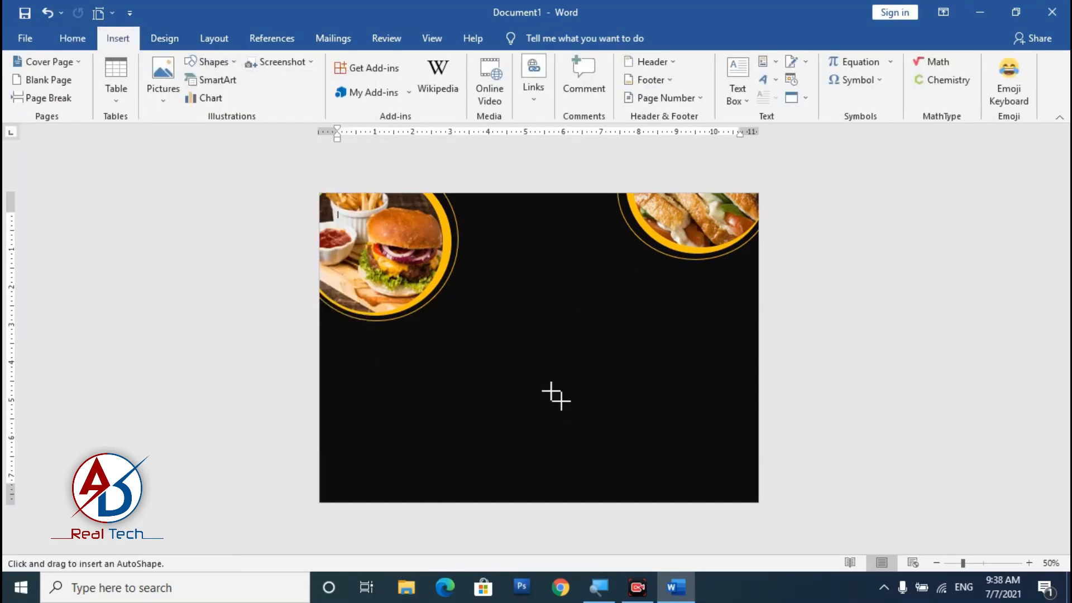
{"action": "mouse_move", "coordinate": [537, 373]}
{"action": "left_mouse_down"}
{"action": "mouse_move", "coordinate": [756, 514]}
{"action": "mouse_move", "coordinate": [745, 511]}
{"action": "left_mouse_up"}
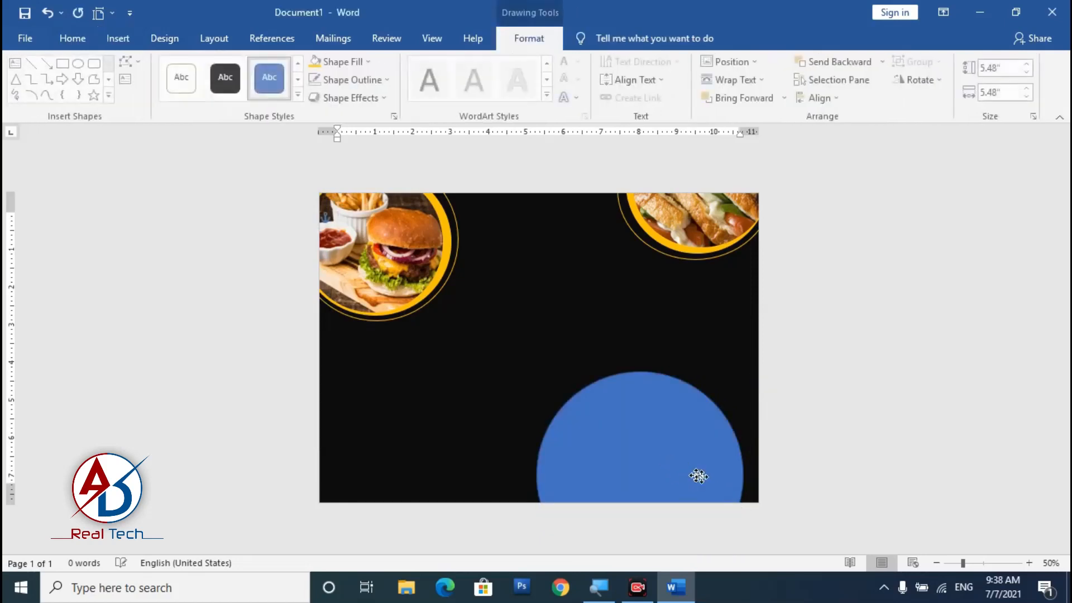
{"action": "mouse_move", "coordinate": [699, 476]}
{"action": "left_mouse_down"}
{"action": "mouse_move", "coordinate": [723, 483]}
{"action": "mouse_move", "coordinate": [714, 509]}
{"action": "mouse_move", "coordinate": [718, 486]}
{"action": "mouse_move", "coordinate": [707, 476]}
{"action": "left_mouse_up"}
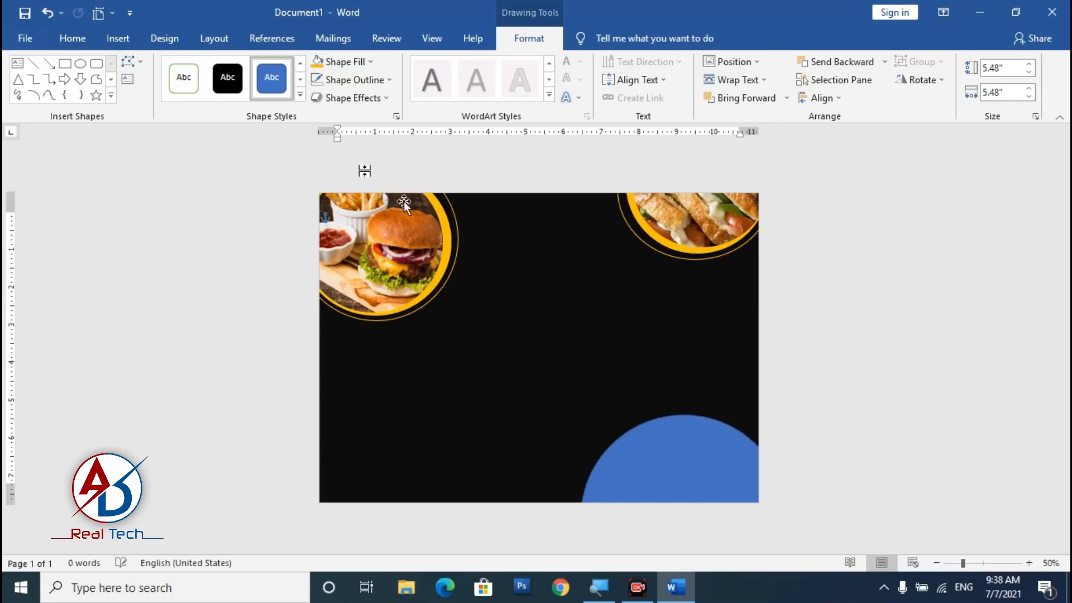
Fill the new corner circle with orange and remove its outline.
{"action": "left_click", "coordinate": [316, 68]}
{"action": "left_click", "coordinate": [357, 80]}
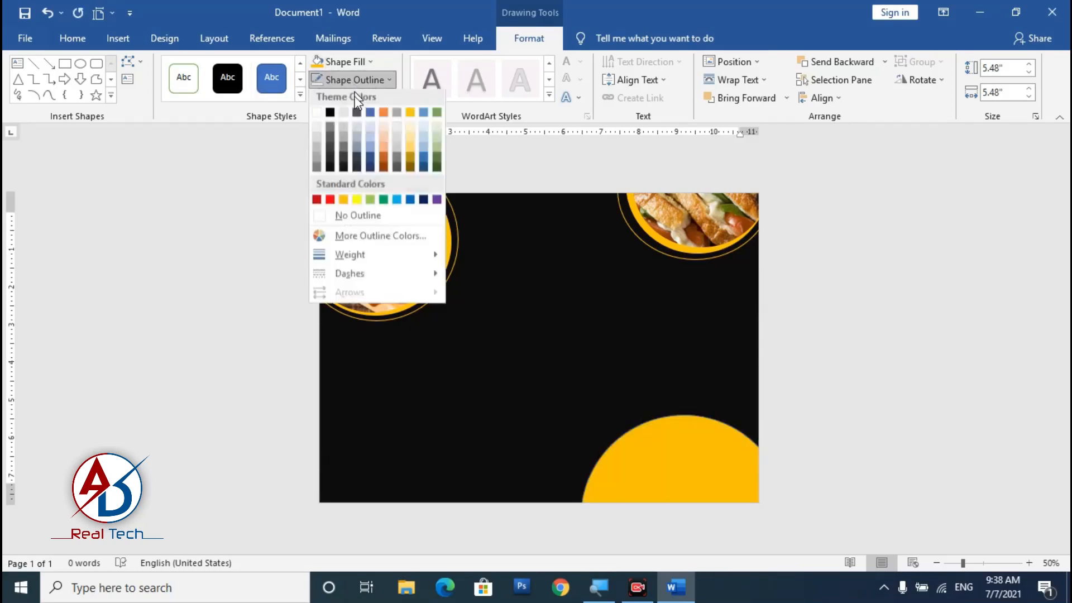
{"action": "left_click", "coordinate": [358, 213]}
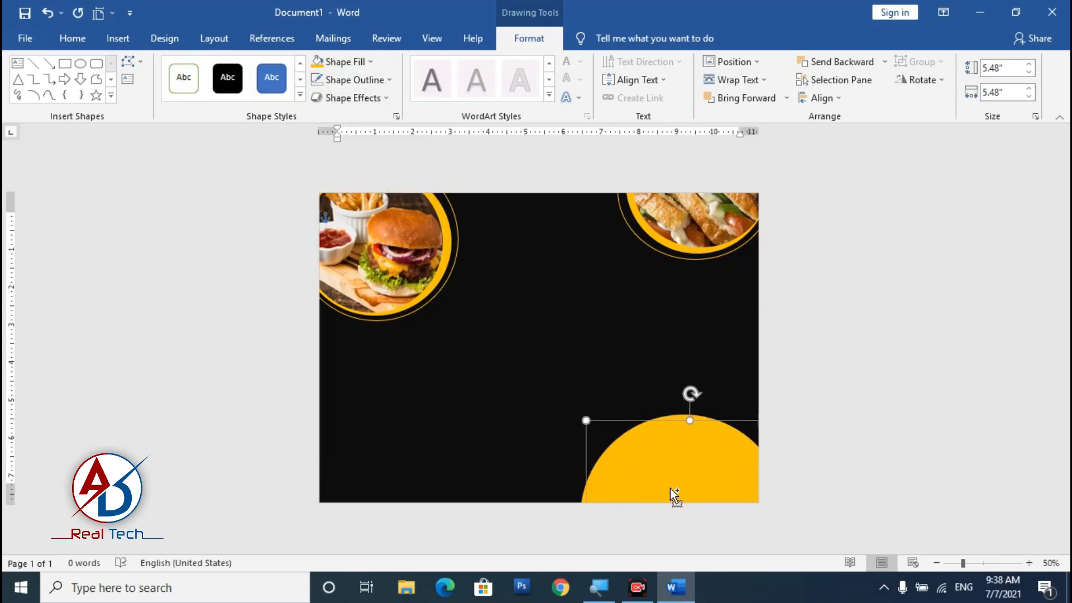
Duplicate the orange corner circle, remove the copy's fill and give it an orange outline.
{"action": "left_click_drag", "start_coordinate": [670, 491], "coordinate": [575, 407]}
{"action": "left_click", "coordinate": [365, 63]}
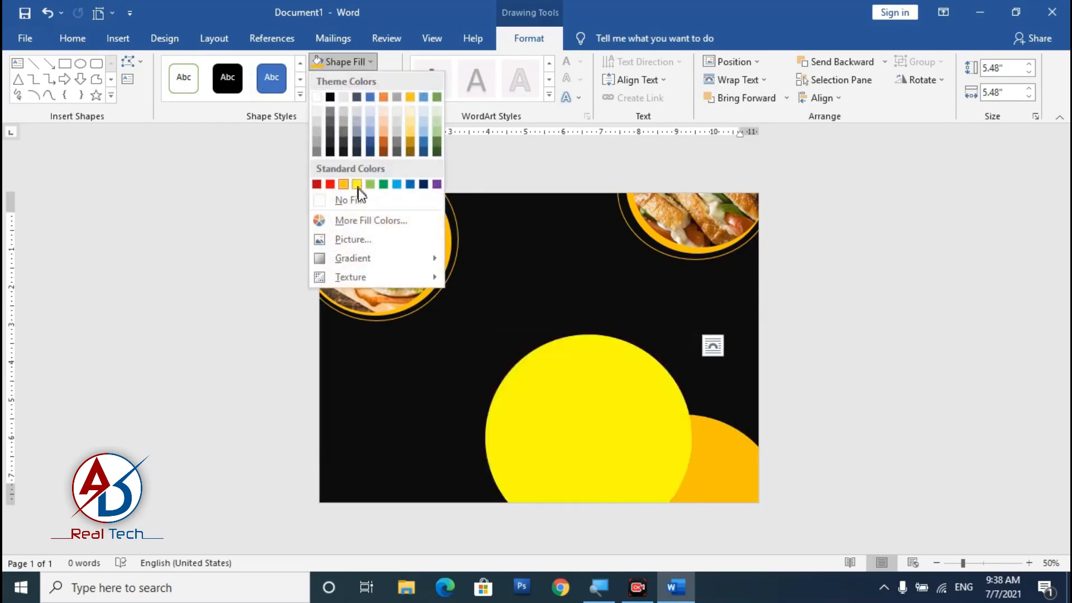
{"action": "left_click", "coordinate": [357, 200]}
{"action": "left_click", "coordinate": [347, 79]}
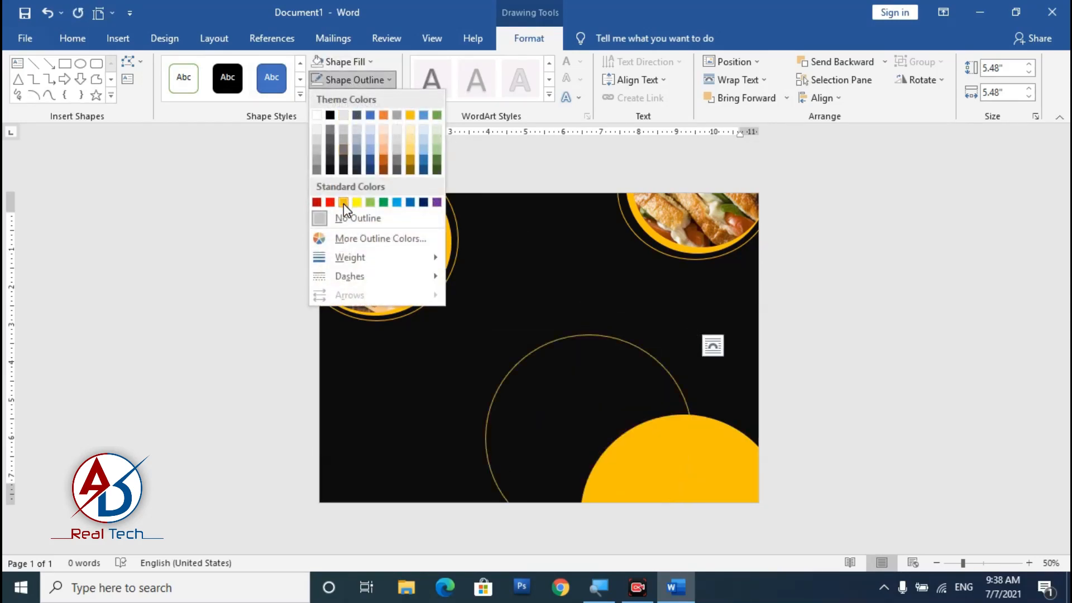
{"action": "left_click", "coordinate": [343, 203]}
Place the thin orange ring around the orange corner circle, widen it to 5.81" and nudge it into position.
{"action": "left_click_drag", "start_coordinate": [613, 339], "coordinate": [702, 407]}
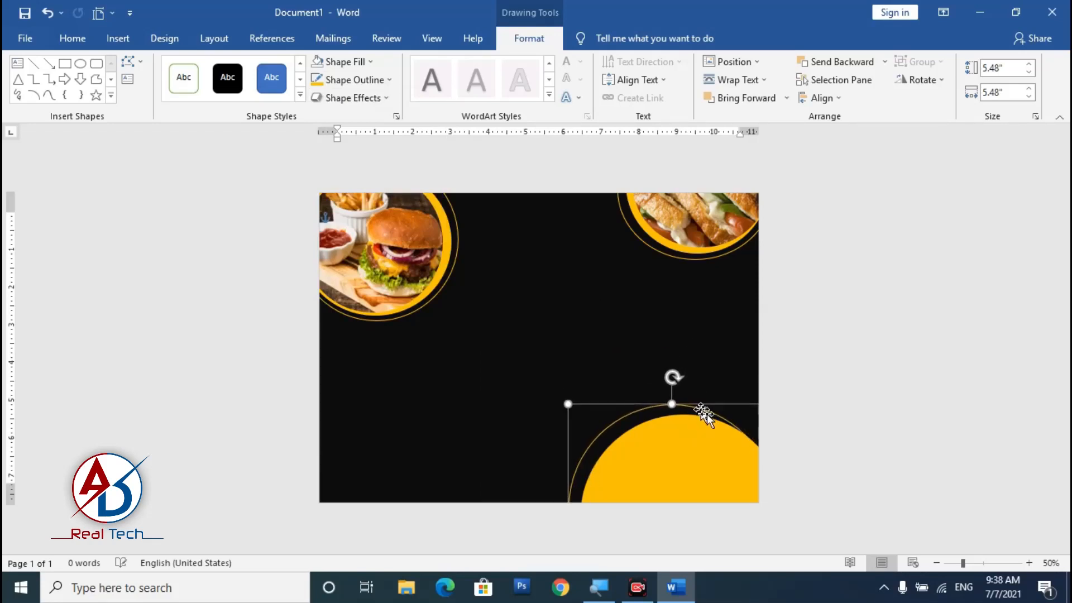
{"action": "key", "text": "Right"}
{"action": "key", "text": "Right"}
{"action": "key", "text": "Right"}
{"action": "key", "text": "Right"}
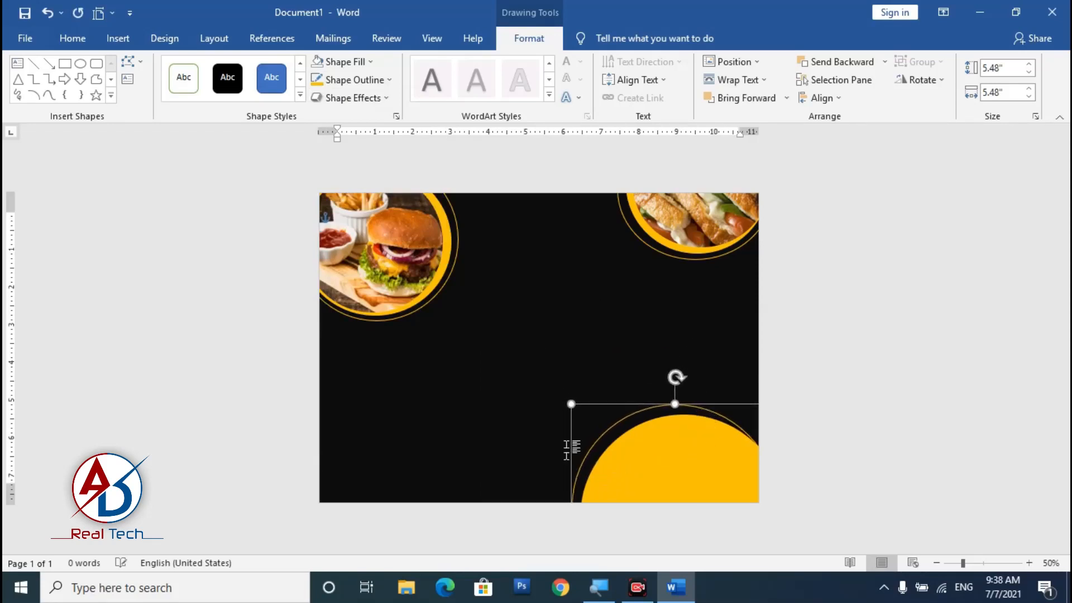
{"action": "left_click_drag", "start_coordinate": [572, 403], "coordinate": [559, 402]}
{"action": "key", "text": "Right"}
{"action": "key", "text": "Right"}
{"action": "key", "text": "Right"}
{"action": "key", "text": "Right"}
{"action": "key", "text": "Right"}
{"action": "key", "text": "Right"}
{"action": "key", "text": "Right"}
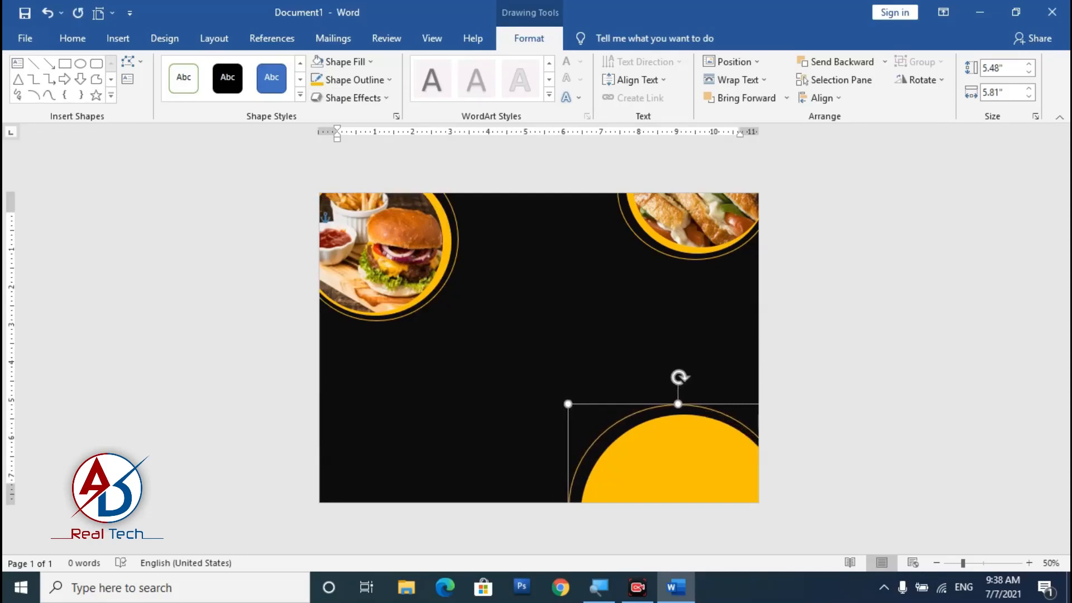
{"action": "key", "text": "Right"}
{"action": "key", "text": "Right"}
{"action": "key", "text": "Right"}
{"action": "key", "text": "Right"}
{"action": "key", "text": "Left"}
{"action": "key", "text": "Left"}
{"action": "key", "text": "Left"}
{"action": "key", "text": "Left"}
{"action": "key", "text": "Left"}
{"action": "key", "text": "Left"}
{"action": "key", "text": "Left"}
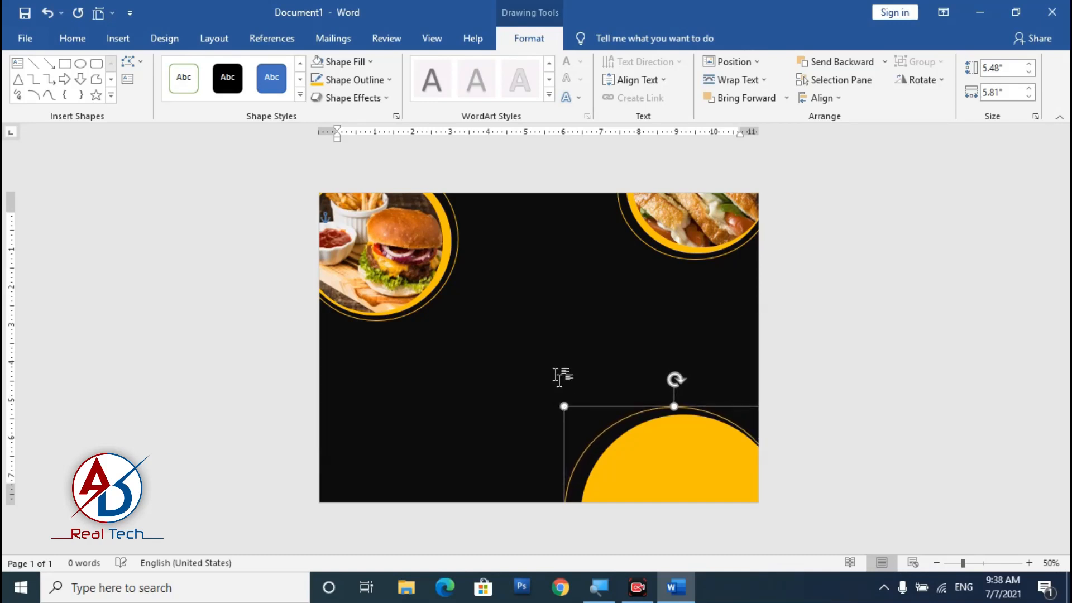
Draw a blue circle about 4.3" across and move it onto the orange circle in the lower-right corner.
{"action": "left_click", "coordinate": [401, 256]}
{"action": "left_click", "coordinate": [118, 38]}
{"action": "left_click", "coordinate": [210, 63]}
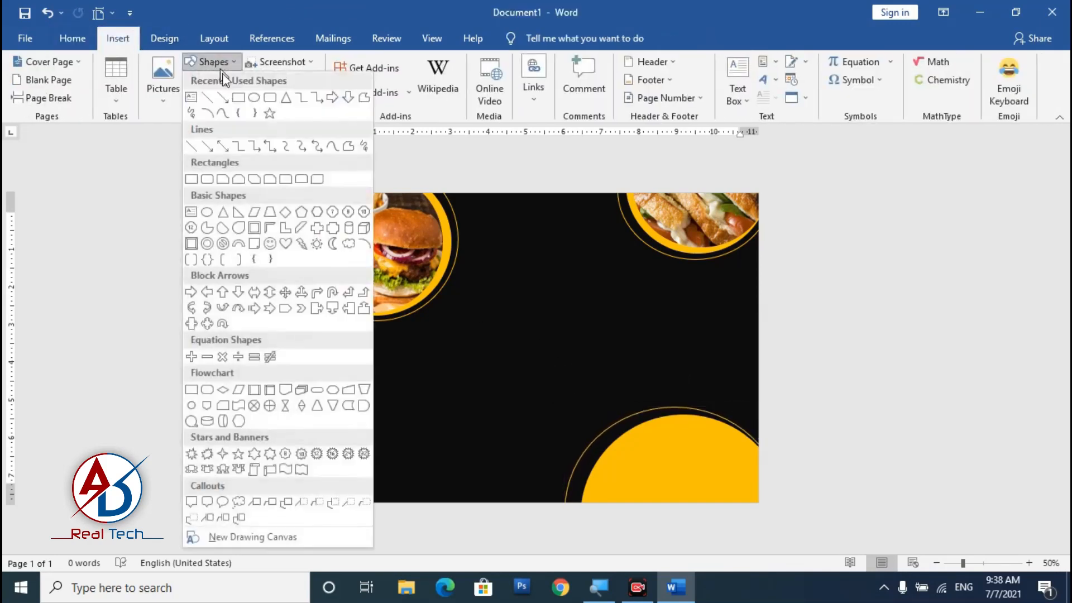
{"action": "left_click", "coordinate": [262, 111]}
{"action": "mouse_move", "coordinate": [458, 324]}
{"action": "left_mouse_down"}
{"action": "mouse_move", "coordinate": [632, 437]}
{"action": "mouse_move", "coordinate": [615, 424]}
{"action": "mouse_move", "coordinate": [613, 479]}
{"action": "left_mouse_up"}
{"action": "left_click_drag", "start_coordinate": [556, 393], "coordinate": [703, 493]}
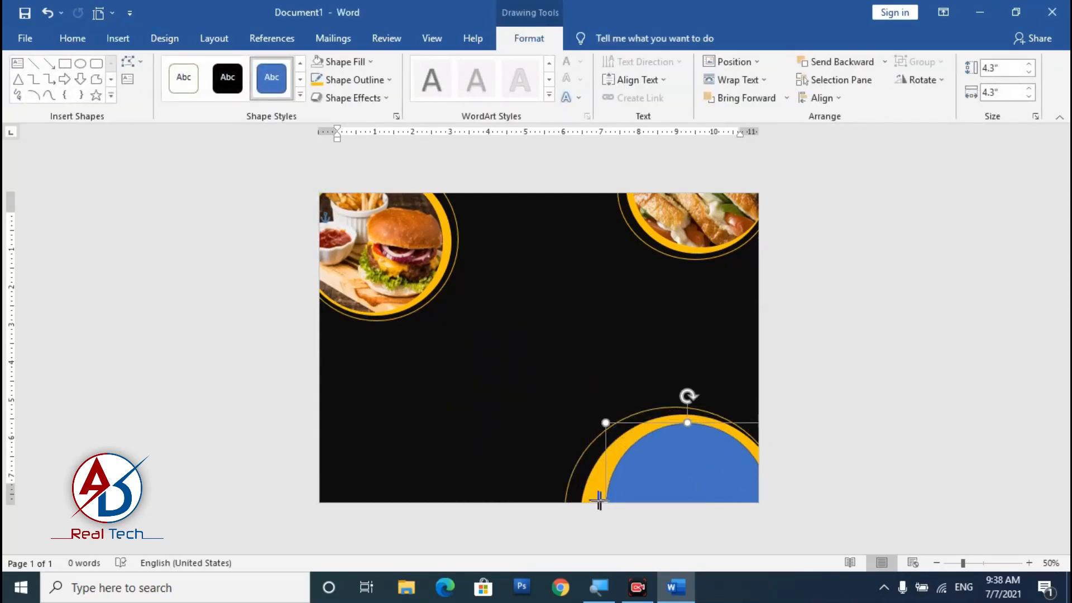
Widen the blue circle to 5.09" and nudge it so the orange circle frames it as a rim.
{"action": "left_click_drag", "start_coordinate": [599, 501], "coordinate": [580, 502]}
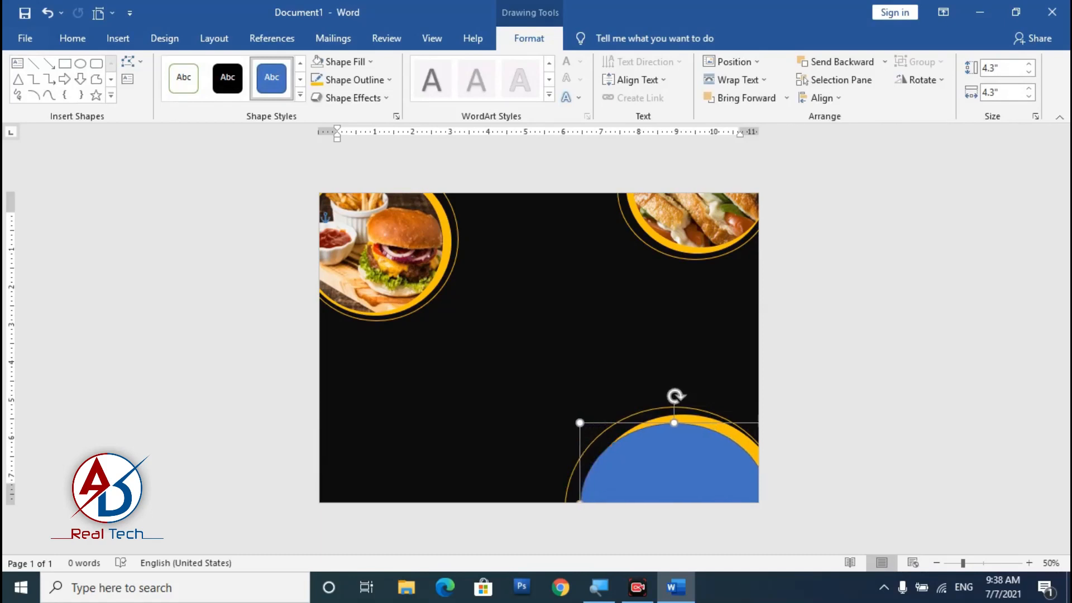
{"action": "left_click_drag", "start_coordinate": [661, 496], "coordinate": [664, 496]}
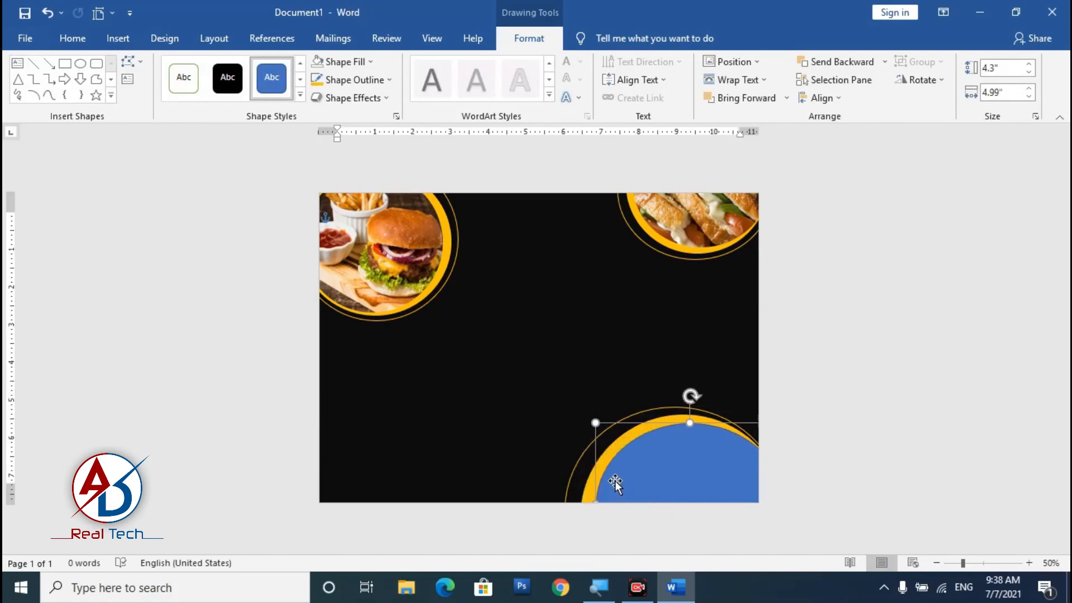
{"action": "left_click_drag", "start_coordinate": [594, 501], "coordinate": [586, 501]}
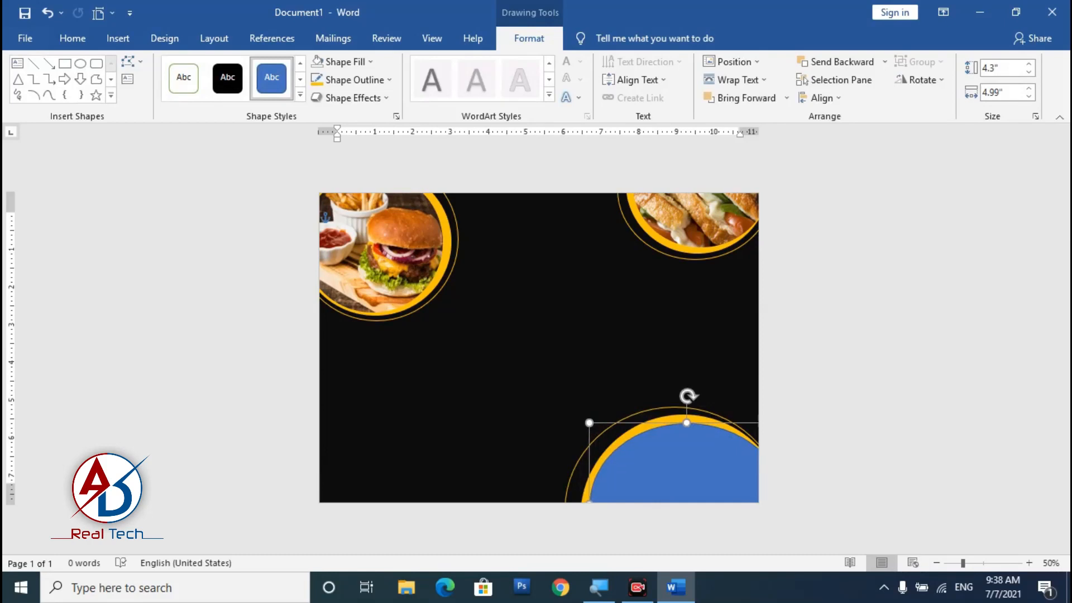
{"action": "key", "text": "Right"}
{"action": "key", "text": "Right"}
{"action": "key", "text": "ctrl+z"}
{"action": "key", "text": "ctrl+z"}
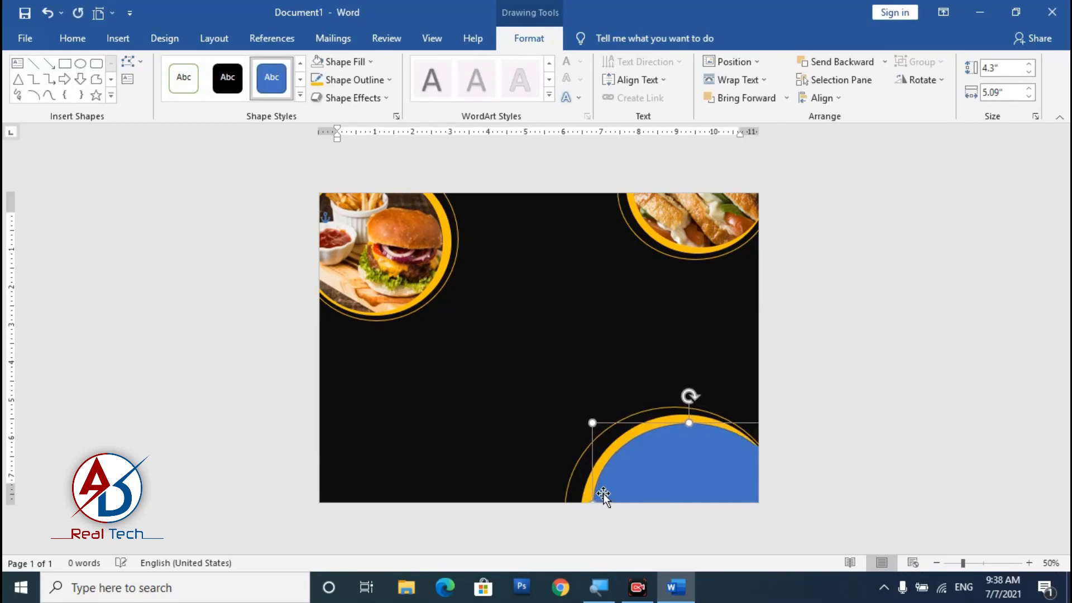
{"action": "key", "text": "Up"}
{"action": "key", "text": "Up"}
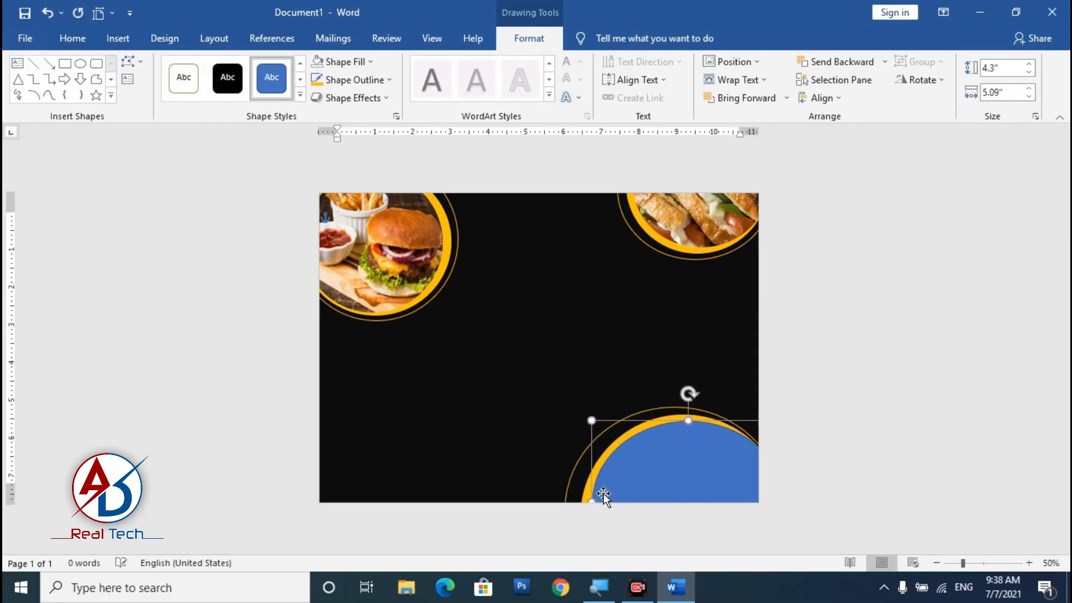
{"action": "key", "text": "Down"}
{"action": "key", "text": "Down"}
{"action": "key", "text": "Down"}
{"action": "key", "text": "Right"}
{"action": "key", "text": "Right"}
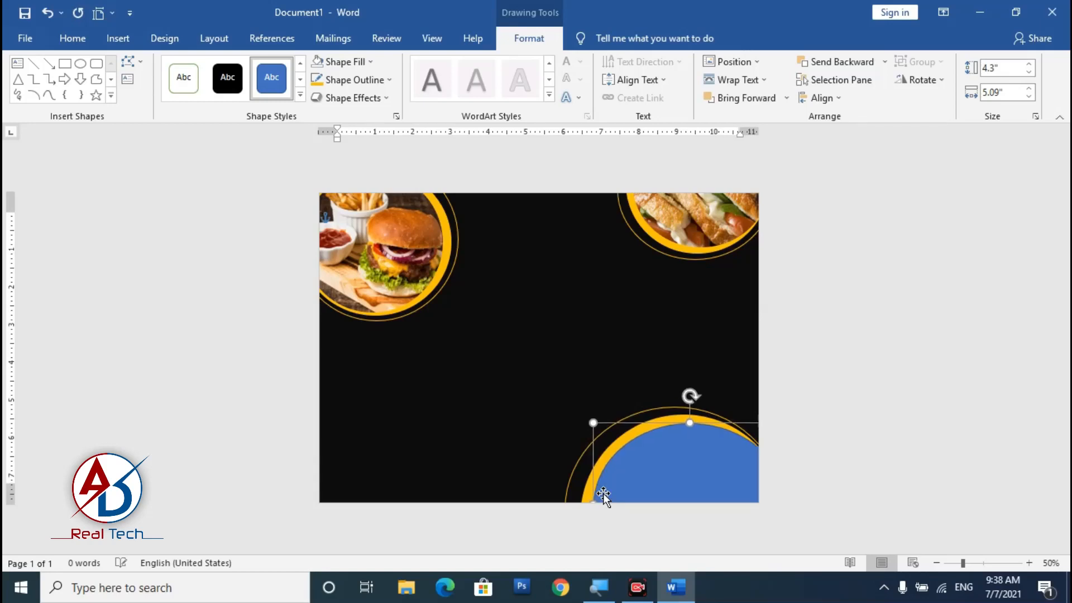
{"action": "key", "text": "Right"}
{"action": "key", "text": "Right"}
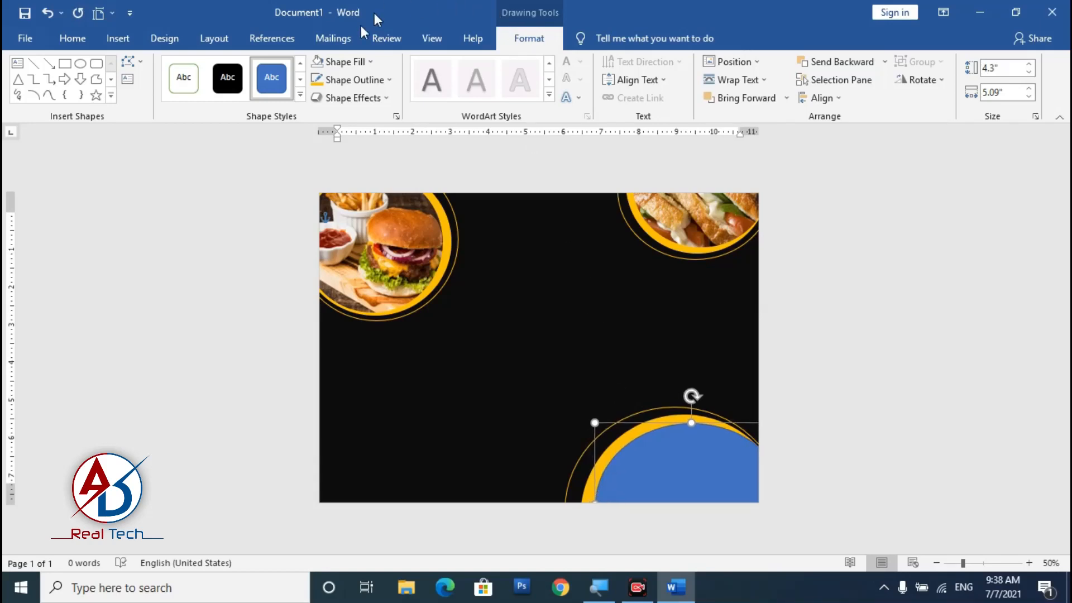
Remove the blue circle's outline and check the whole page.
{"action": "left_click", "coordinate": [351, 80]}
{"action": "left_click", "coordinate": [354, 217]}
{"action": "left_click", "coordinate": [569, 328]}
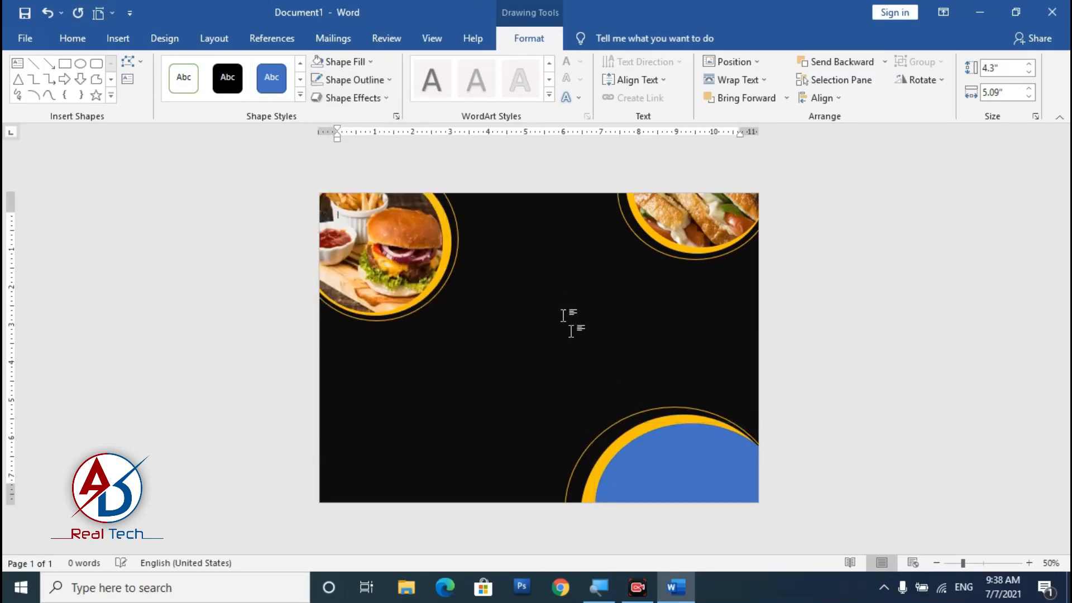
{"action": "scroll", "coordinate": [572, 332], "scroll_direction": "up", "scroll_amount": 1}
{"action": "scroll", "coordinate": [572, 332], "scroll_direction": "down", "scroll_amount": 3}
{"action": "scroll", "coordinate": [571, 332], "scroll_direction": "up", "scroll_amount": 2}
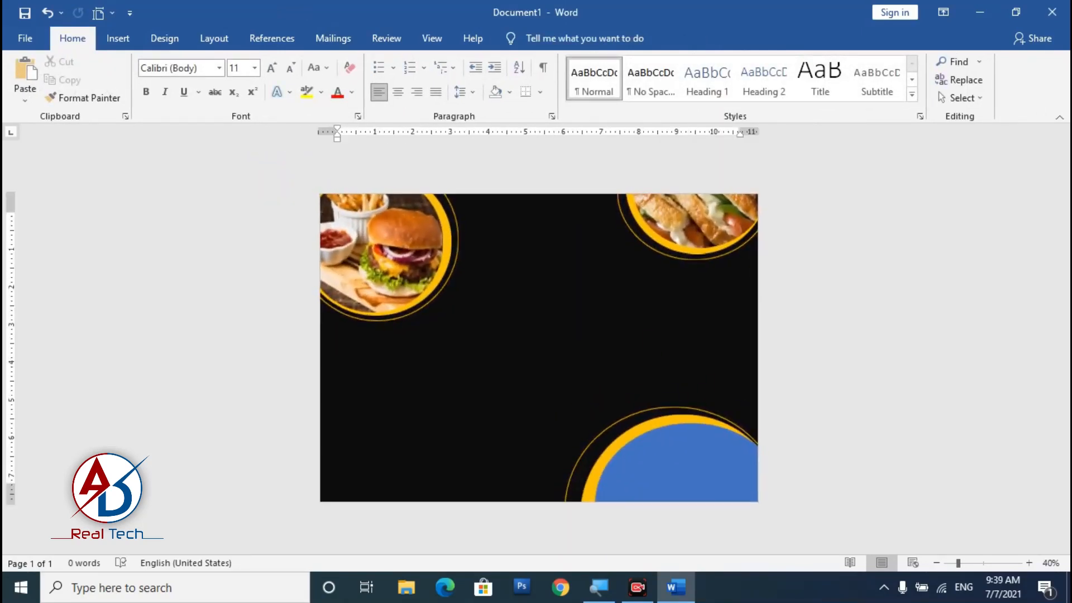
{"action": "scroll", "coordinate": [572, 331], "scroll_direction": "down", "scroll_amount": 3}
{"action": "scroll", "coordinate": [571, 332], "scroll_direction": "up", "scroll_amount": 4}
Try filling the blue circle with the picture 766x415_The_Nutrition_Facts_for_Subway_Restaurant_Meals from the food folder, and undo that fill.
{"action": "left_click", "coordinate": [683, 472]}
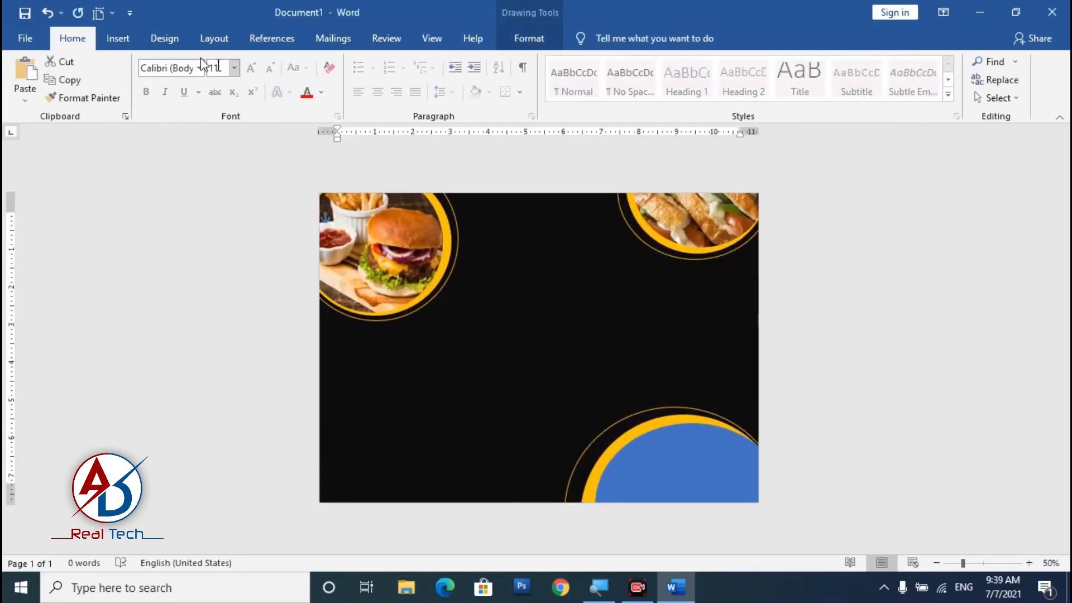
{"action": "left_click", "coordinate": [517, 40]}
{"action": "left_click", "coordinate": [363, 60]}
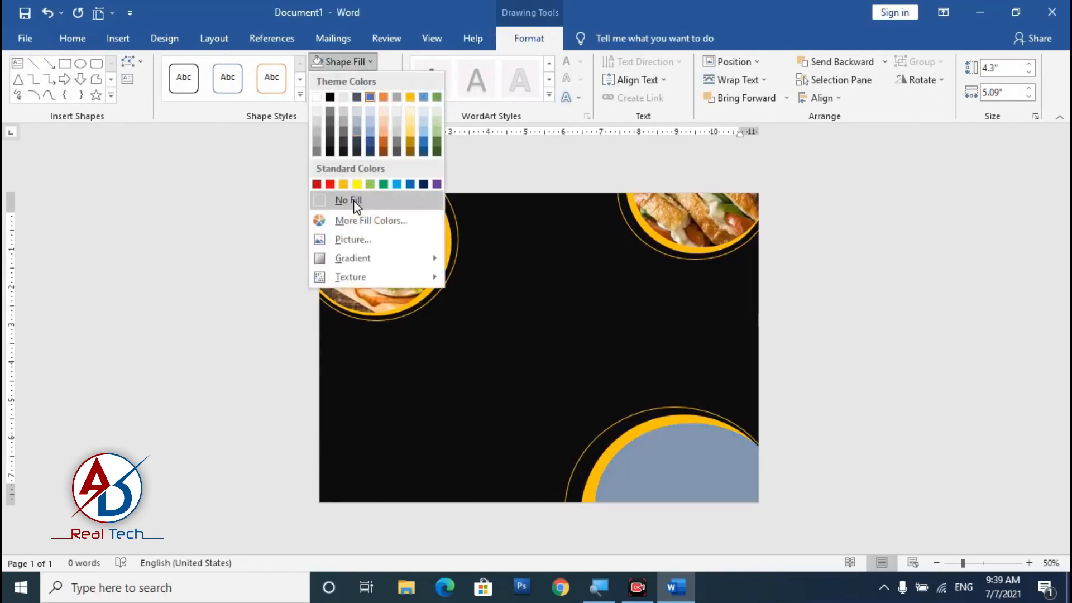
{"action": "left_click", "coordinate": [364, 239]}
{"action": "left_click", "coordinate": [459, 205]}
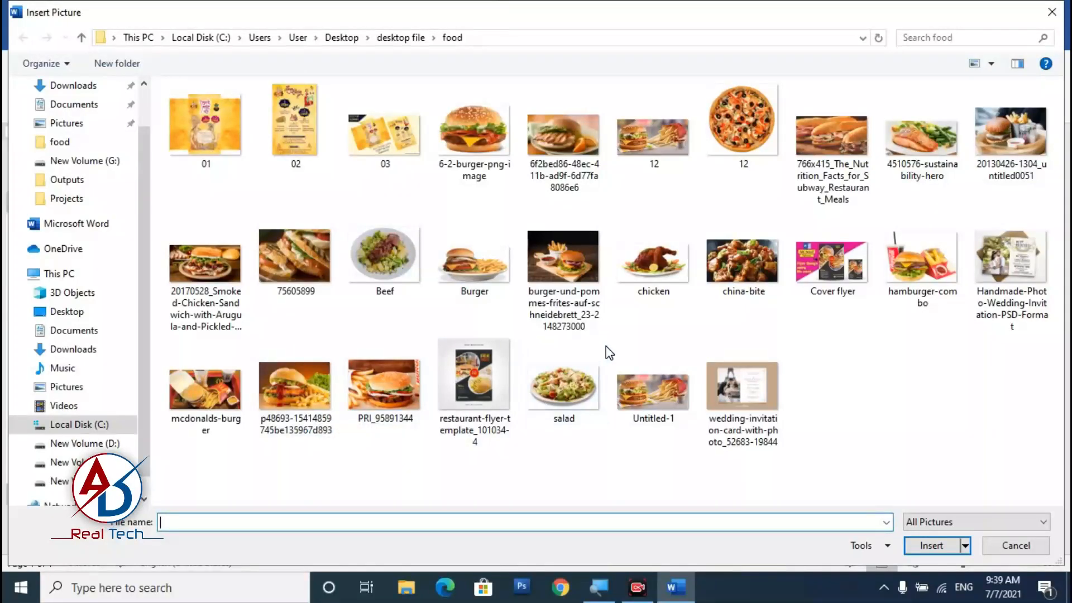
{"action": "left_click", "coordinate": [888, 149]}
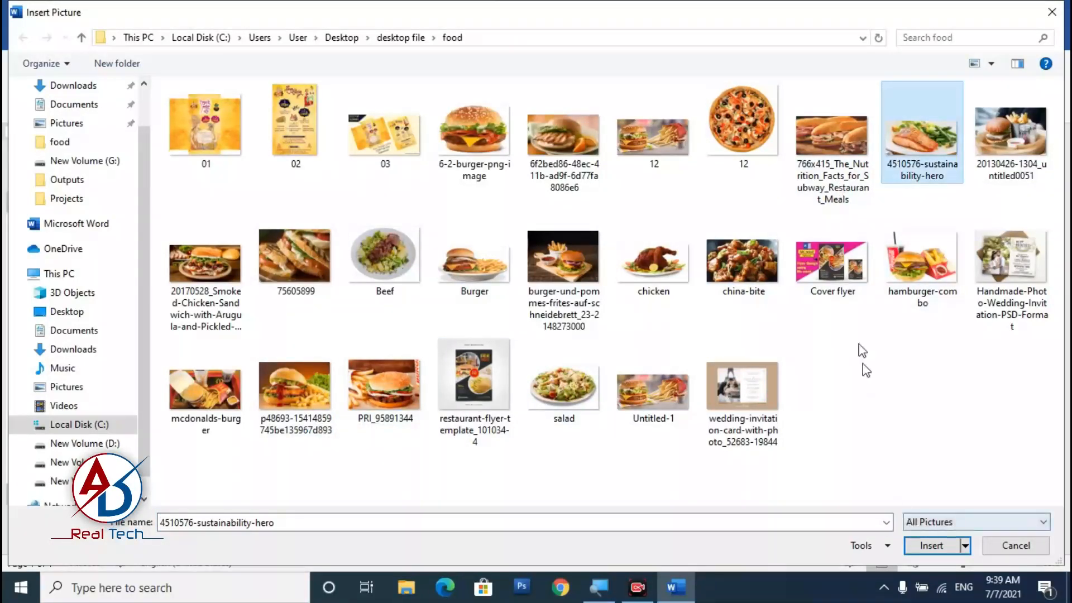
{"action": "left_click", "coordinate": [833, 141]}
{"action": "left_click", "coordinate": [929, 546]}
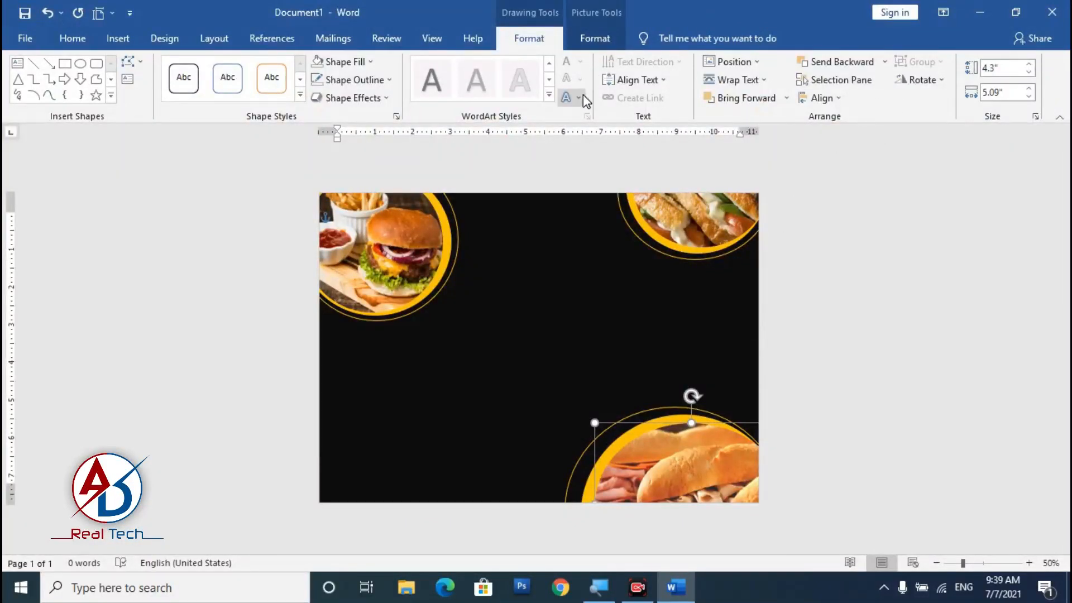
{"action": "key", "text": "ctrl+z"}
Fill the blue circle with the picture 4510576-sustainability-hero from the food folder.
{"action": "left_click", "coordinate": [360, 62]}
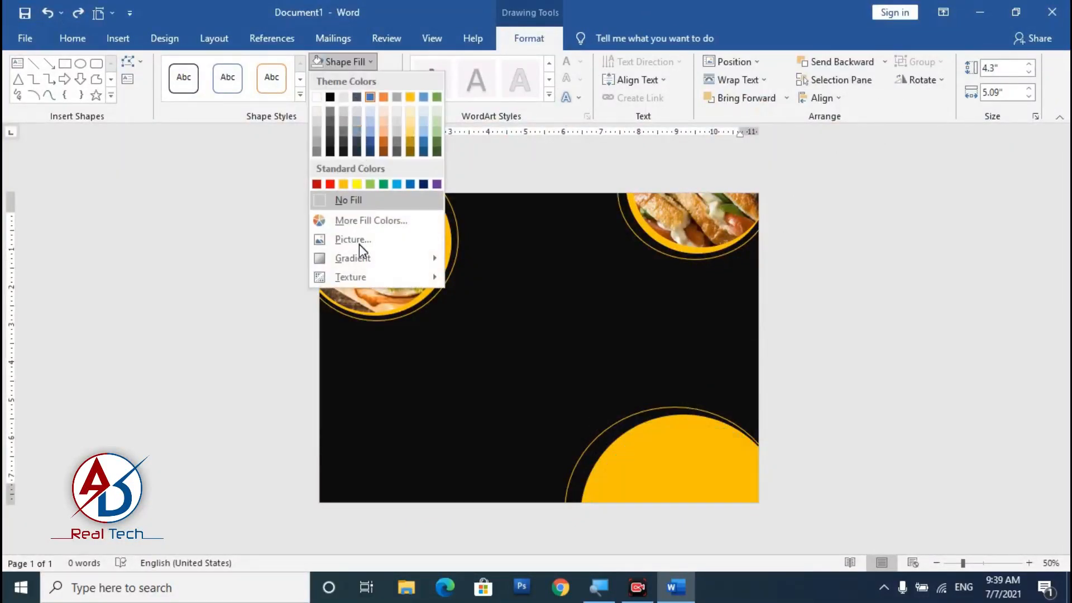
{"action": "left_click", "coordinate": [360, 242]}
{"action": "left_click", "coordinate": [534, 214]}
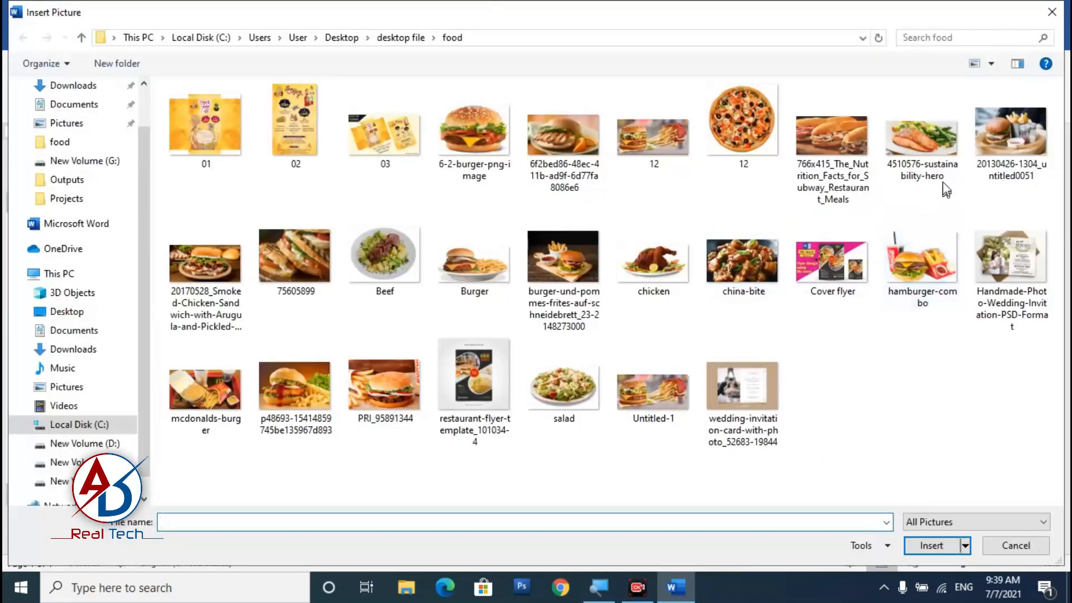
{"action": "left_click", "coordinate": [929, 152]}
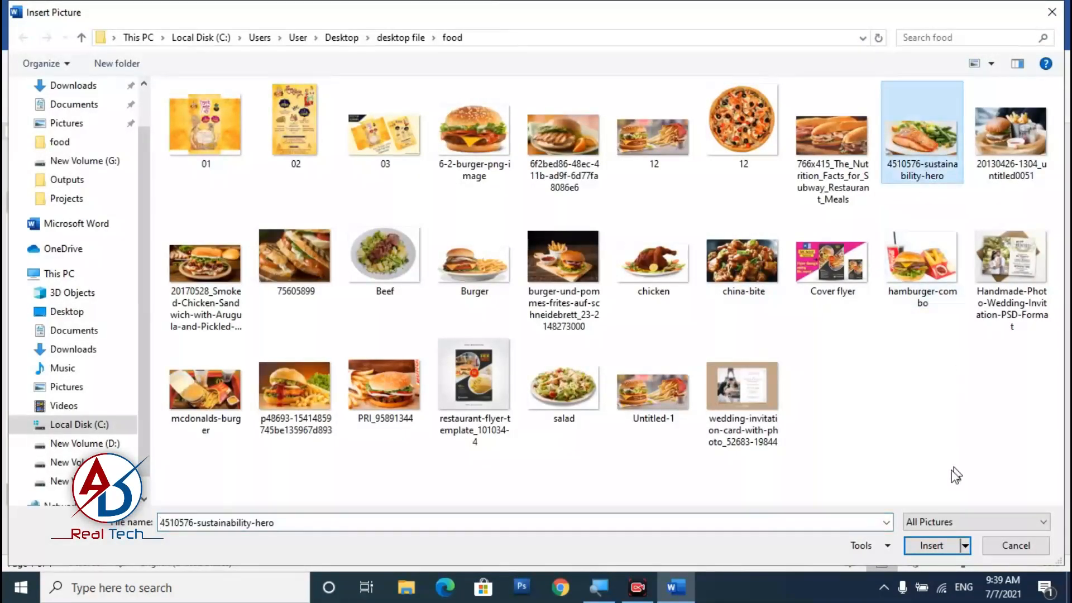
{"action": "left_click", "coordinate": [929, 552]}
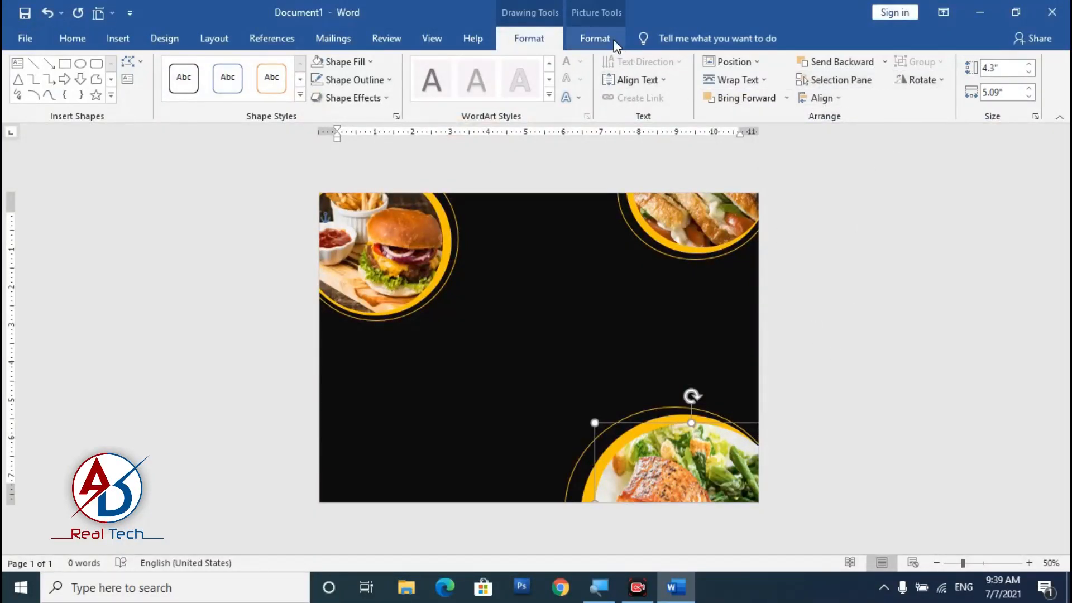
Crop the salmon picture, shifting and scaling the image down so the salmon and greens sit inside the lower-right circle.
{"action": "left_click", "coordinate": [595, 38]}
{"action": "left_click", "coordinate": [531, 39]}
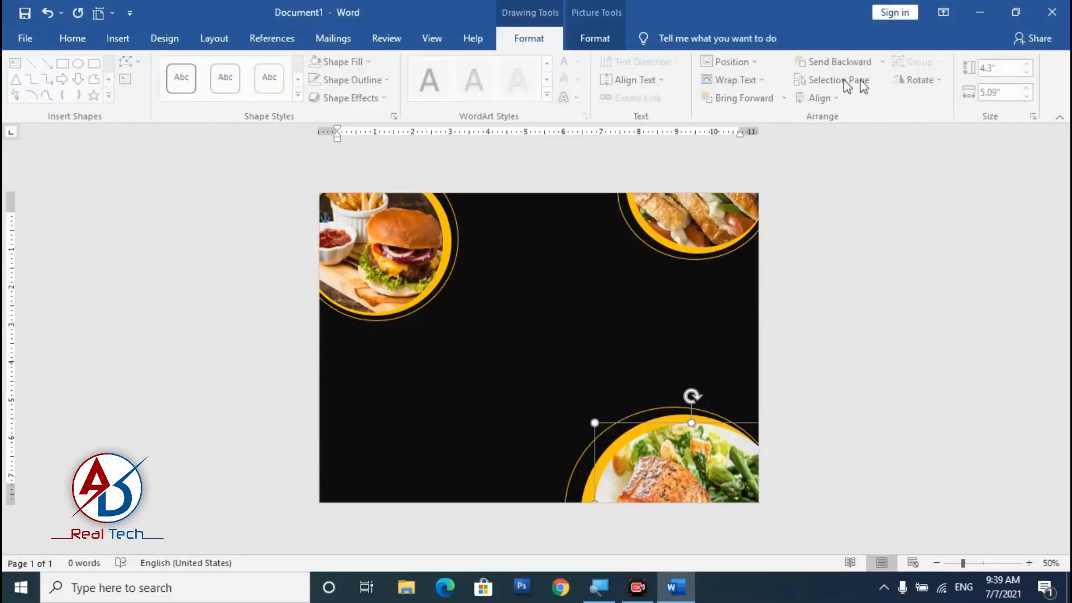
{"action": "left_click", "coordinate": [595, 38]}
{"action": "left_click", "coordinate": [931, 78]}
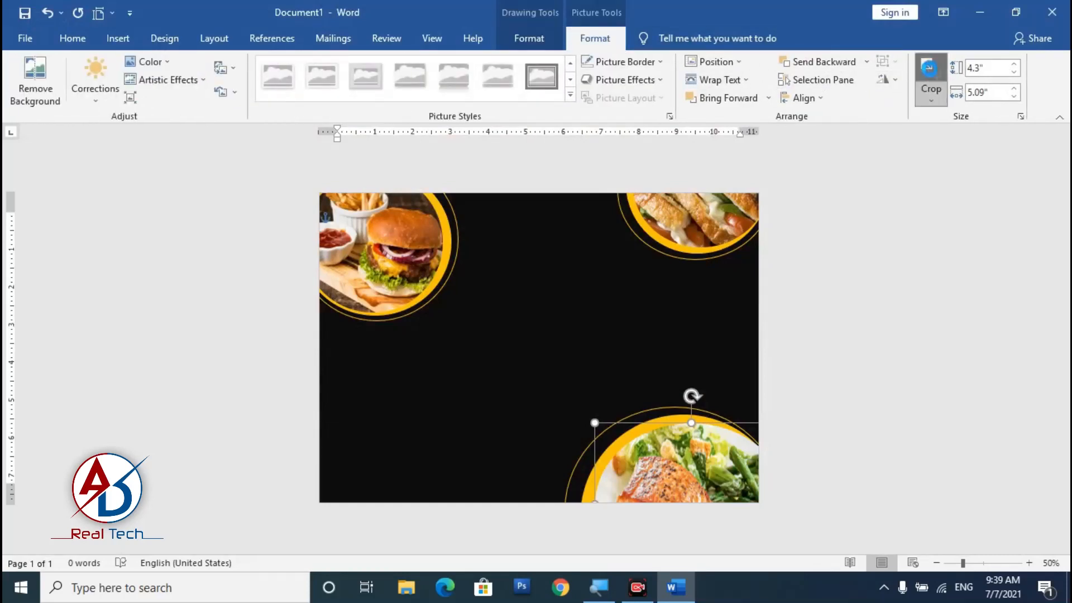
{"action": "left_click_drag", "start_coordinate": [695, 469], "coordinate": [681, 446]}
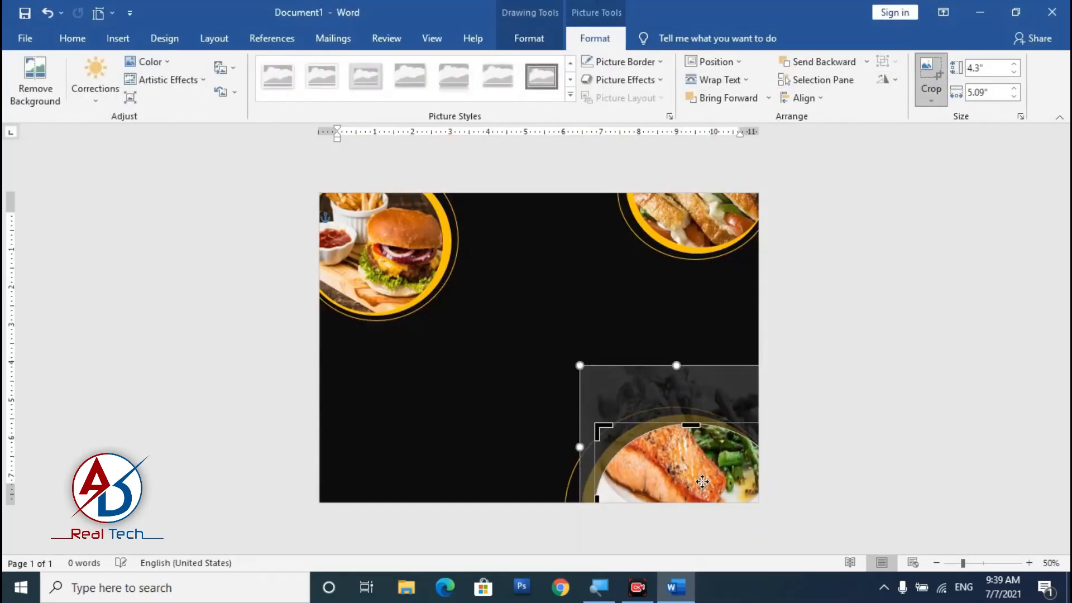
{"action": "left_click_drag", "start_coordinate": [702, 482], "coordinate": [703, 491]}
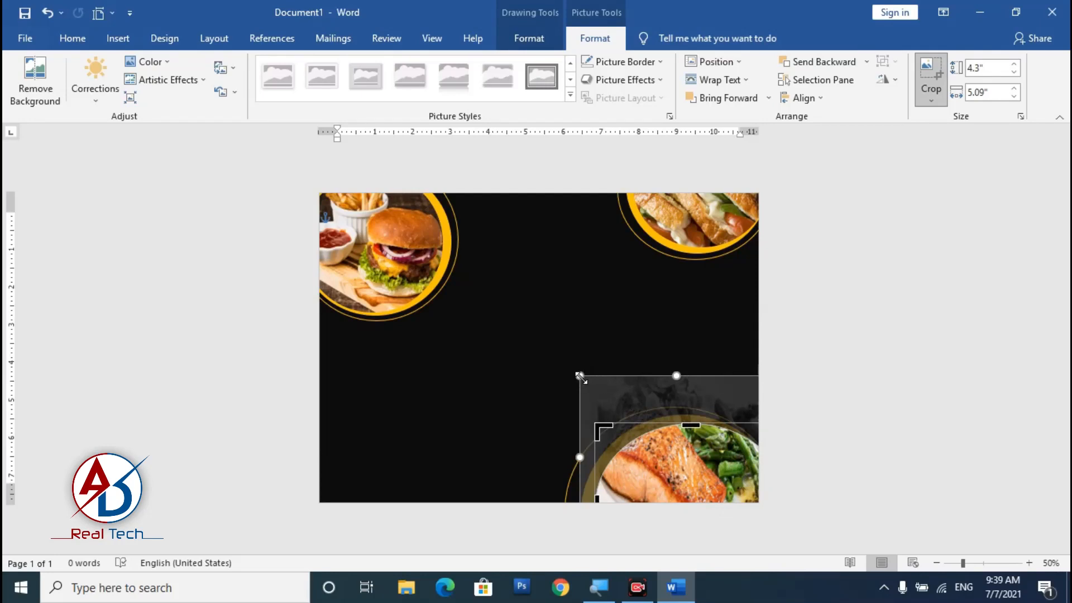
{"action": "left_click_drag", "start_coordinate": [581, 378], "coordinate": [605, 397]}
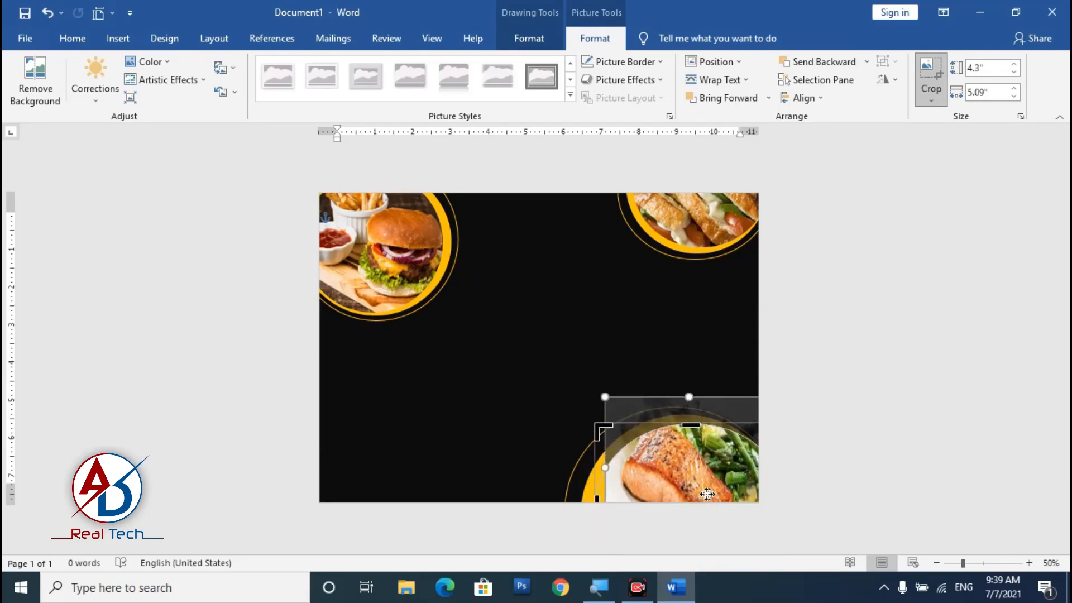
{"action": "left_click_drag", "start_coordinate": [707, 494], "coordinate": [686, 491]}
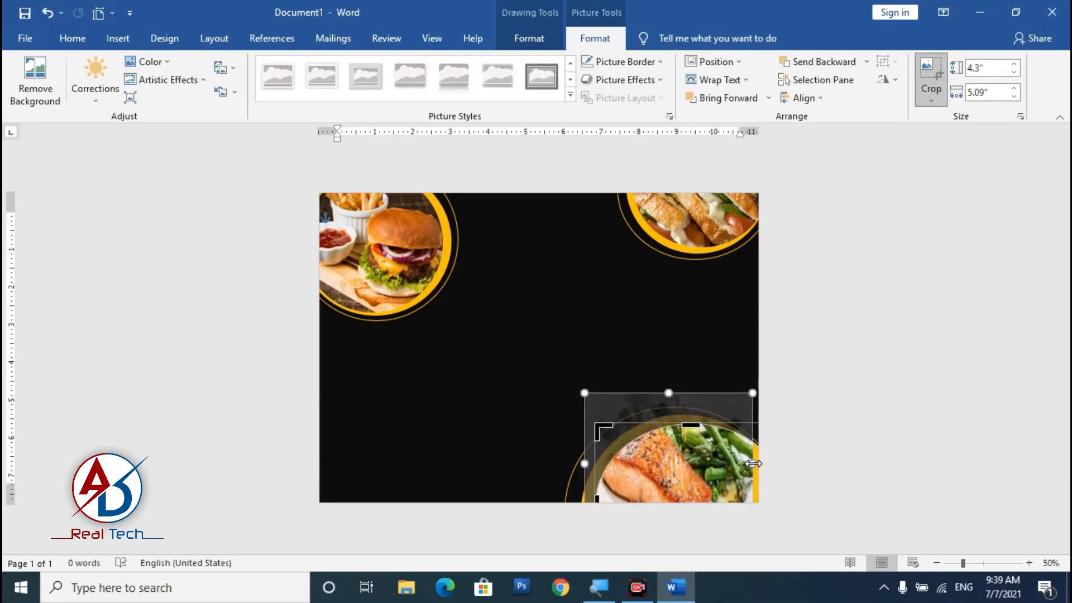
{"action": "left_click", "coordinate": [793, 463]}
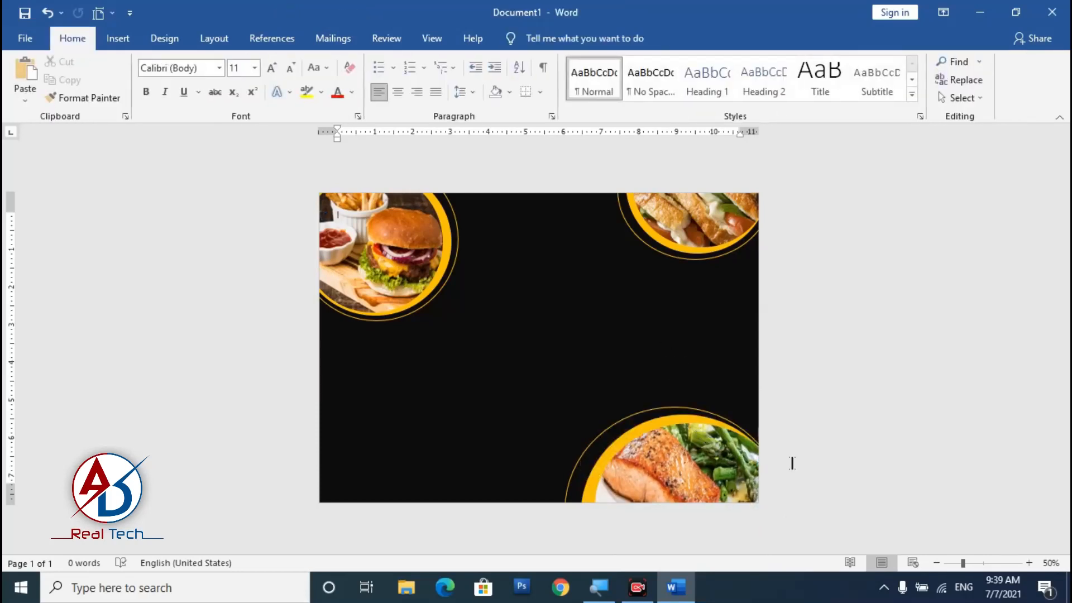
Check the whole page at several zoom levels, looking at how the salmon picture sits within its circle.
{"action": "scroll", "coordinate": [793, 463], "scroll_direction": "down", "scroll_amount": 3}
{"action": "scroll", "coordinate": [794, 460], "scroll_direction": "up", "scroll_amount": 3}
{"action": "scroll", "coordinate": [795, 456], "scroll_direction": "up", "scroll_amount": 2}
{"action": "scroll", "coordinate": [796, 457], "scroll_direction": "down", "scroll_amount": 2}
{"action": "scroll", "coordinate": [794, 455], "scroll_direction": "up", "scroll_amount": 1}
{"action": "scroll", "coordinate": [791, 452], "scroll_direction": "down", "scroll_amount": 2}
{"action": "scroll", "coordinate": [789, 452], "scroll_direction": "up", "scroll_amount": 1}
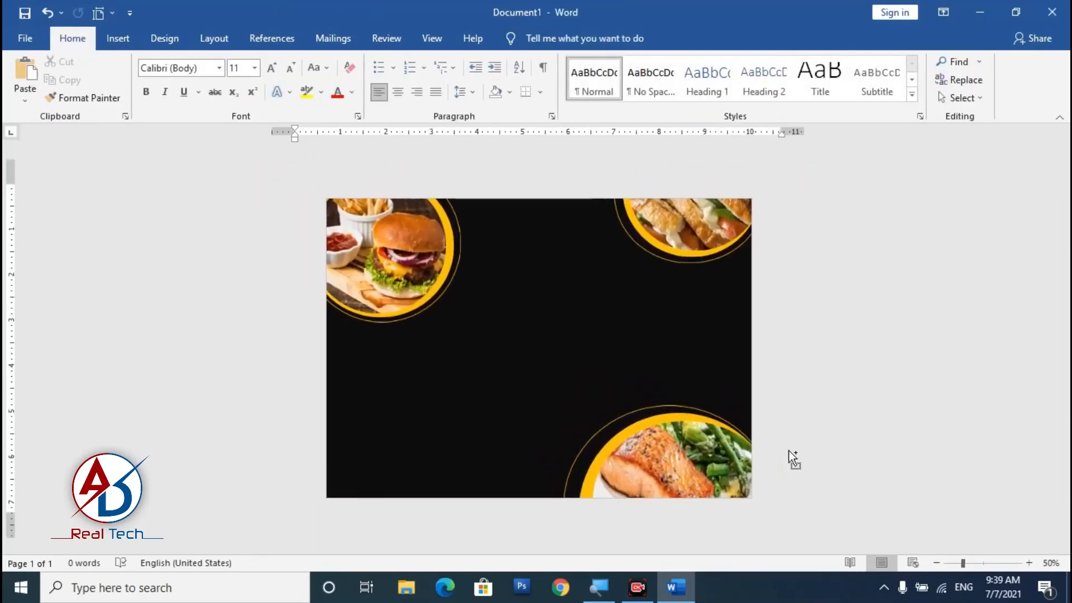
Crop the burger picture, shifting and scaling the image so the burger, fries and sauce fit inside the upper-left circle.
{"action": "scroll", "coordinate": [793, 459], "scroll_direction": "up", "scroll_amount": 2}
{"action": "left_click", "coordinate": [317, 221]}
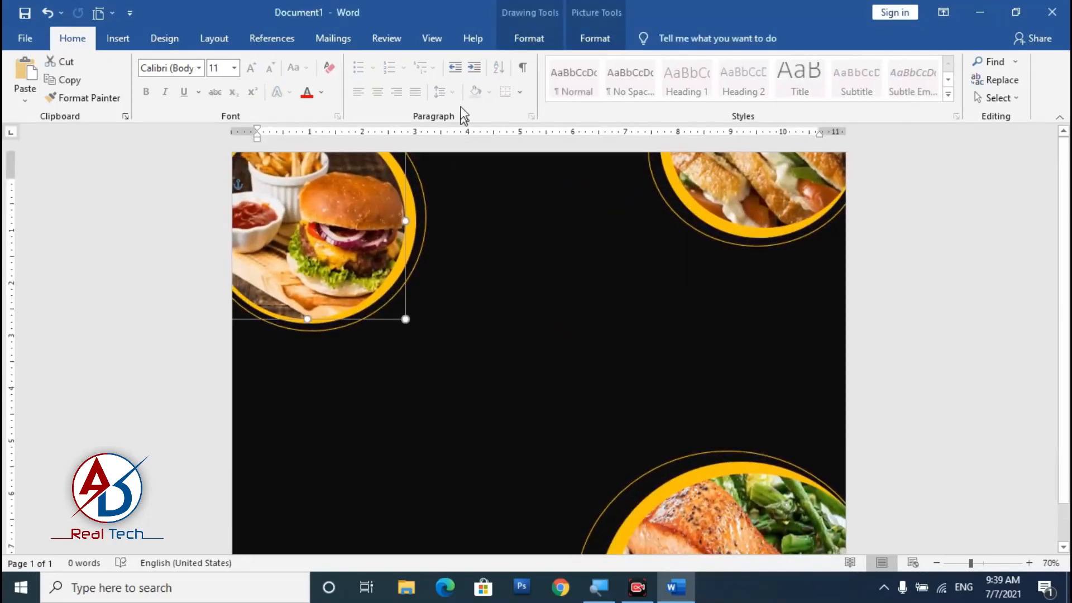
{"action": "left_click", "coordinate": [595, 39]}
{"action": "left_click", "coordinate": [931, 78]}
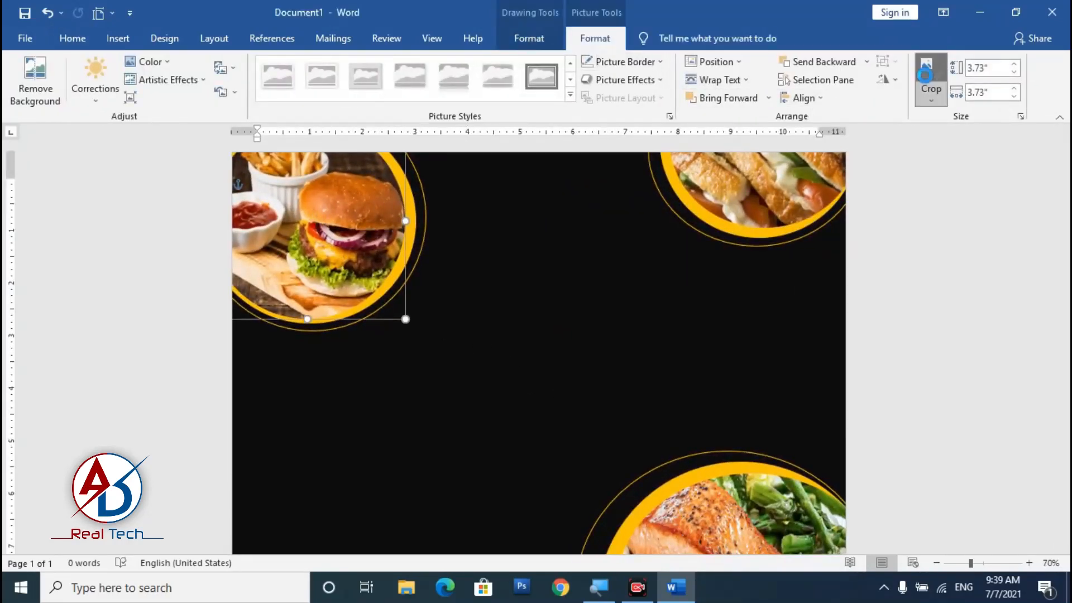
{"action": "left_click_drag", "start_coordinate": [463, 203], "coordinate": [490, 201]}
{"action": "left_click_drag", "start_coordinate": [368, 217], "coordinate": [355, 237]}
{"action": "left_click", "coordinate": [554, 333]}
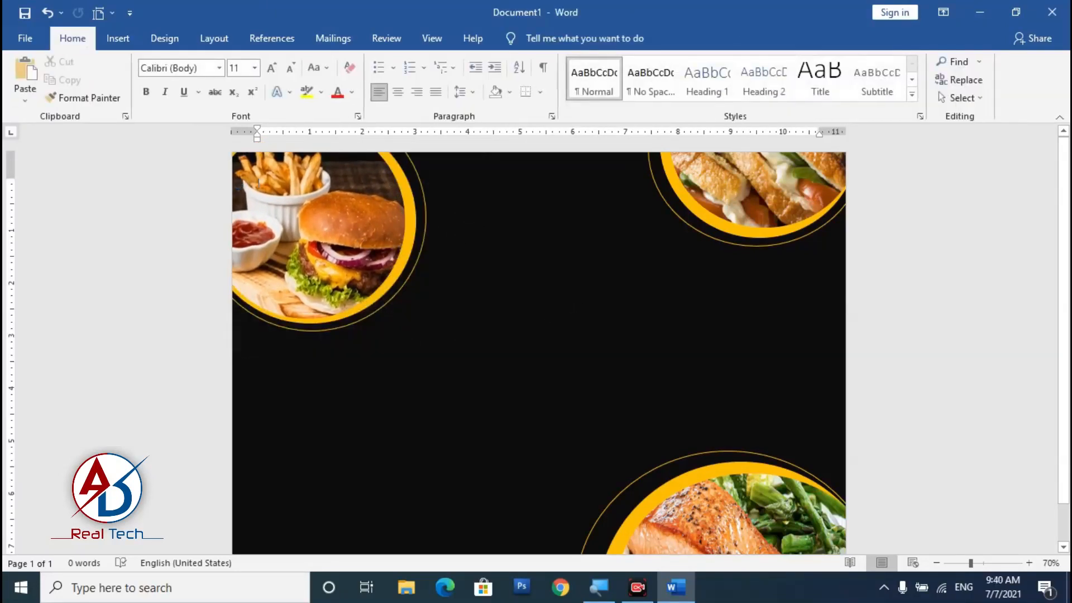
Examine the balance of the three framed food pictures across the whole black page.
{"action": "scroll", "coordinate": [554, 334], "scroll_direction": "down", "scroll_amount": 3}
{"action": "scroll", "coordinate": [558, 338], "scroll_direction": "up", "scroll_amount": 1}
{"action": "scroll", "coordinate": [559, 338], "scroll_direction": "up", "scroll_amount": 1}
{"action": "scroll", "coordinate": [559, 338], "scroll_direction": "down", "scroll_amount": 3}
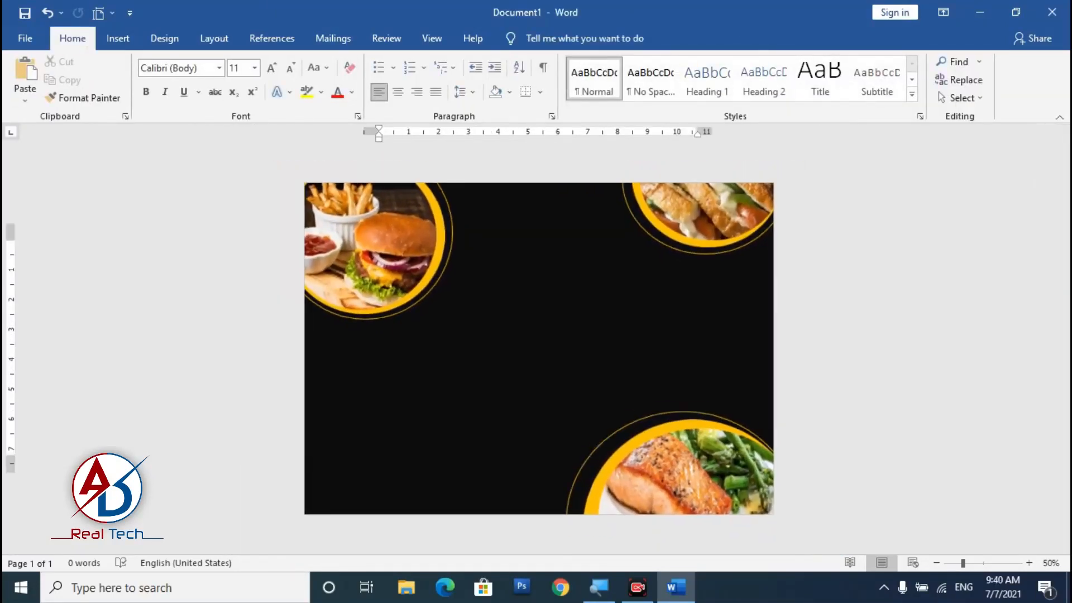
{"action": "scroll", "coordinate": [559, 338], "scroll_direction": "up", "scroll_amount": 2}
{"action": "scroll", "coordinate": [558, 337], "scroll_direction": "down", "scroll_amount": 1}
{"action": "scroll", "coordinate": [438, 312], "scroll_direction": "down", "scroll_amount": 1}
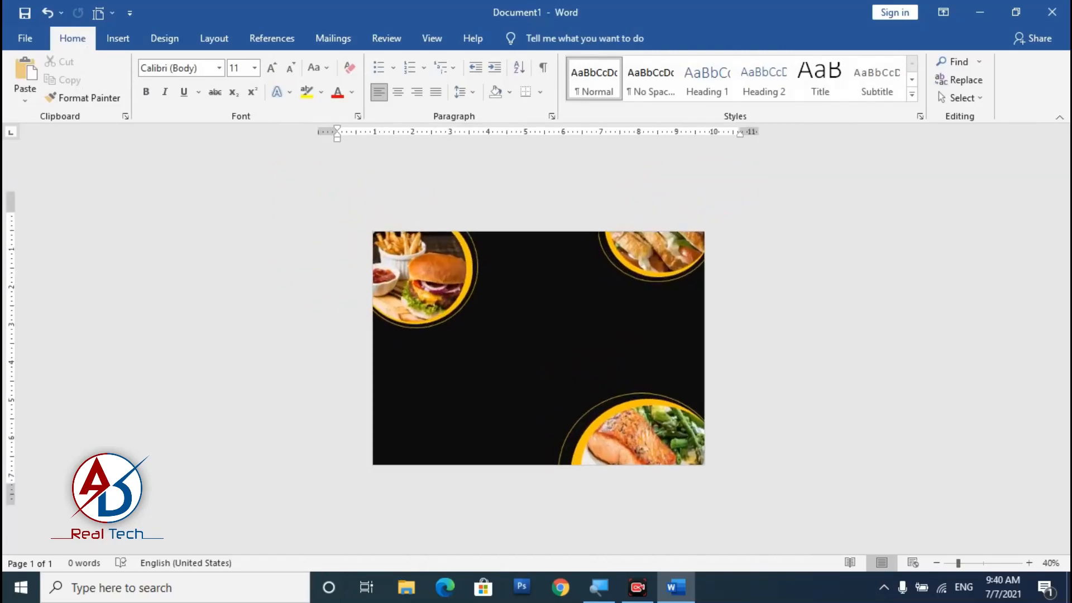
Insert a WordArt text box in the plain black style and place it between the burger and sandwich circles.
{"action": "scroll", "coordinate": [439, 312], "scroll_direction": "up", "scroll_amount": 4}
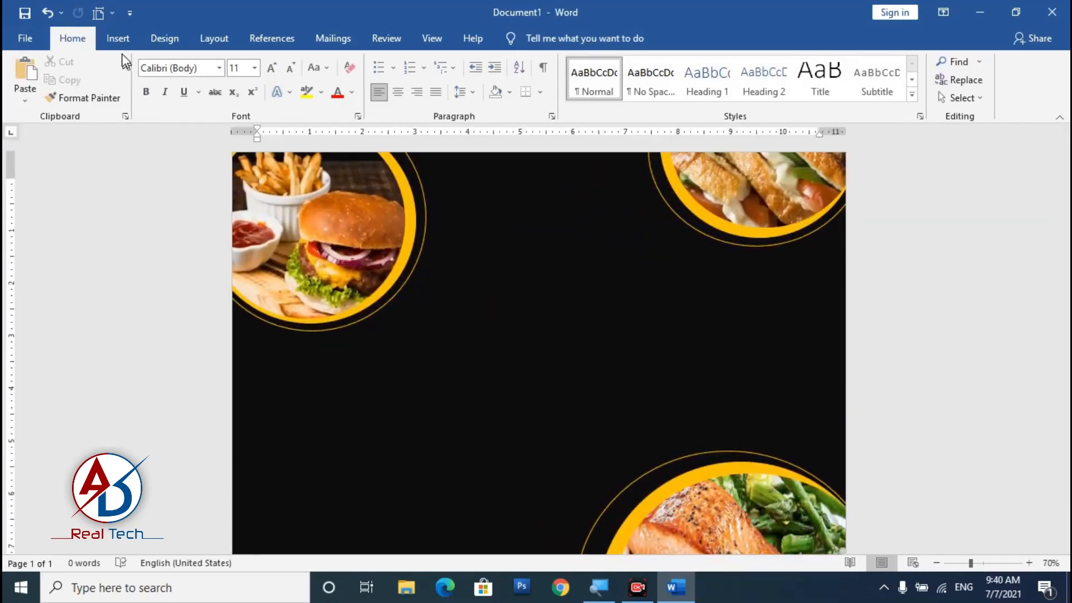
{"action": "left_click", "coordinate": [119, 39]}
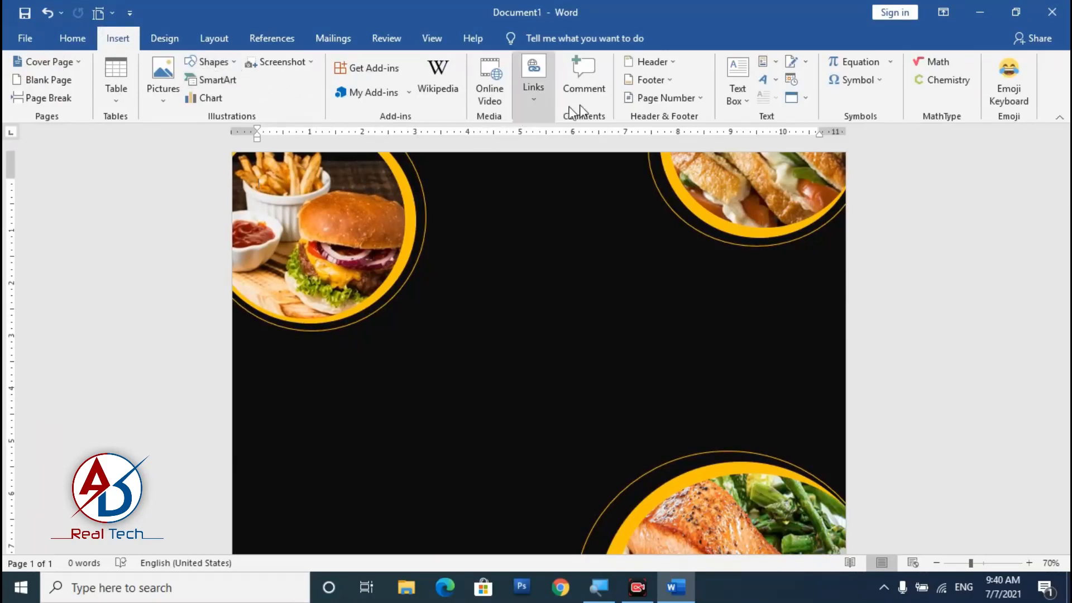
{"action": "left_click", "coordinate": [771, 81]}
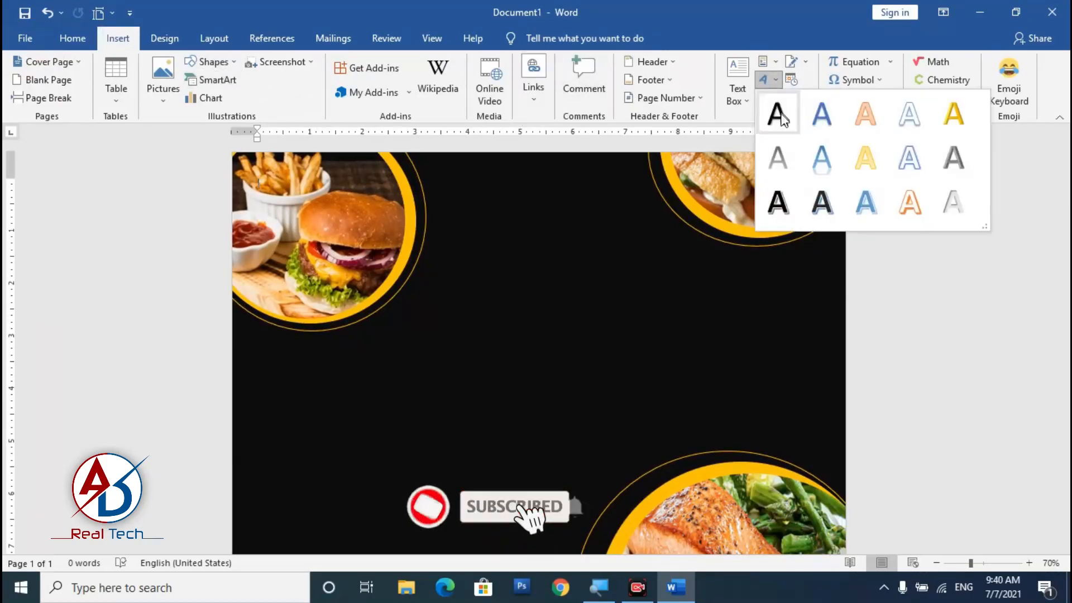
{"action": "left_click", "coordinate": [785, 113]}
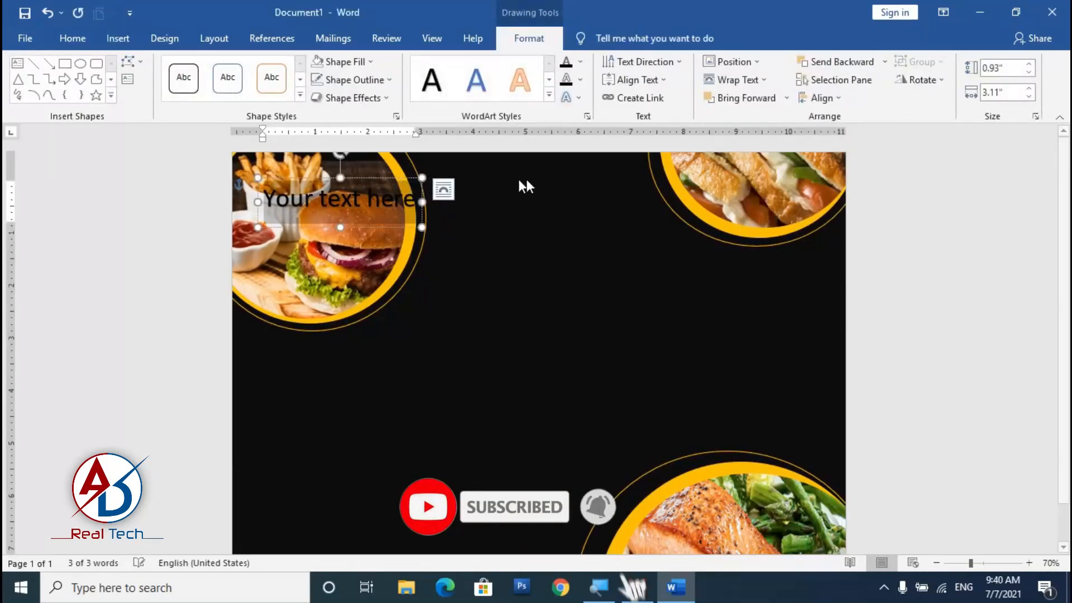
{"action": "left_click_drag", "start_coordinate": [370, 181], "coordinate": [550, 177]}
Set the WordArt's text fill to the standard orange colour.
{"action": "left_click", "coordinate": [342, 61]}
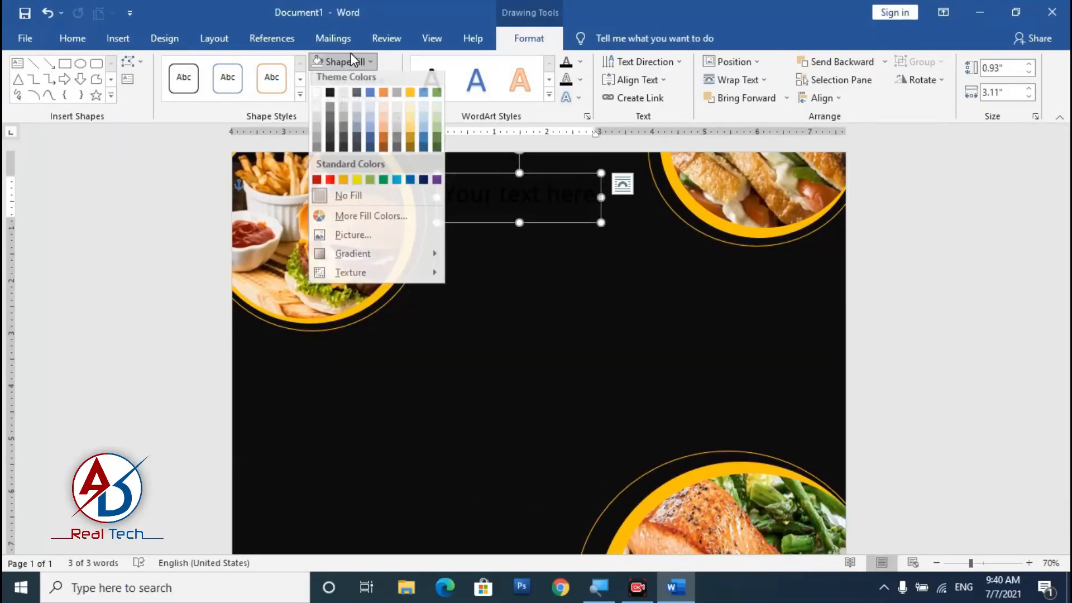
{"action": "left_click", "coordinate": [581, 62]}
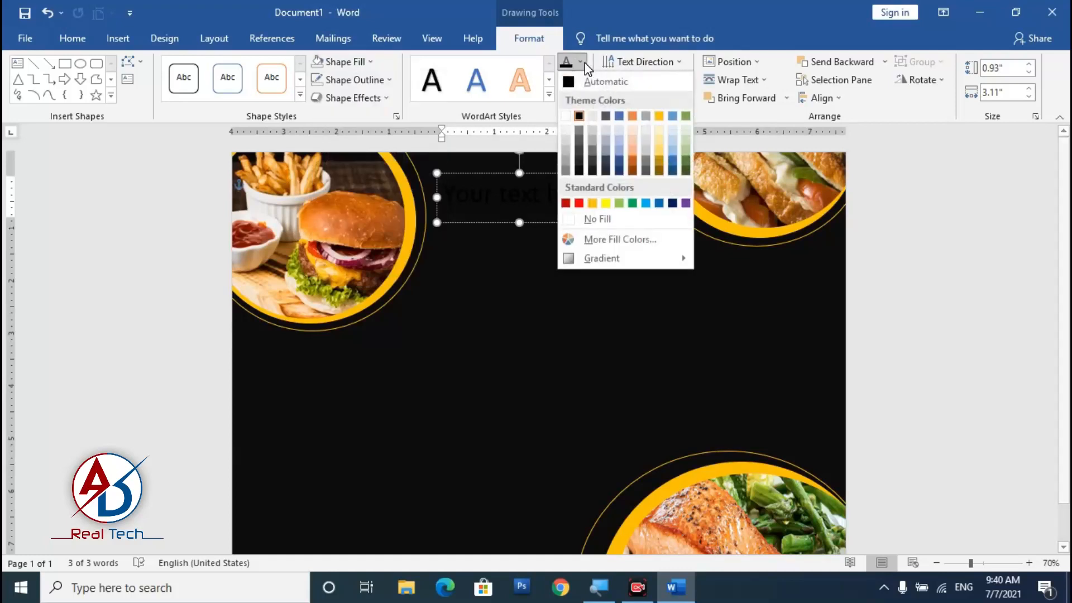
{"action": "left_click", "coordinate": [593, 203]}
Replace the WordArt's placeholder text with "Menu".
{"action": "scroll", "coordinate": [542, 263], "scroll_direction": "up", "scroll_amount": 3}
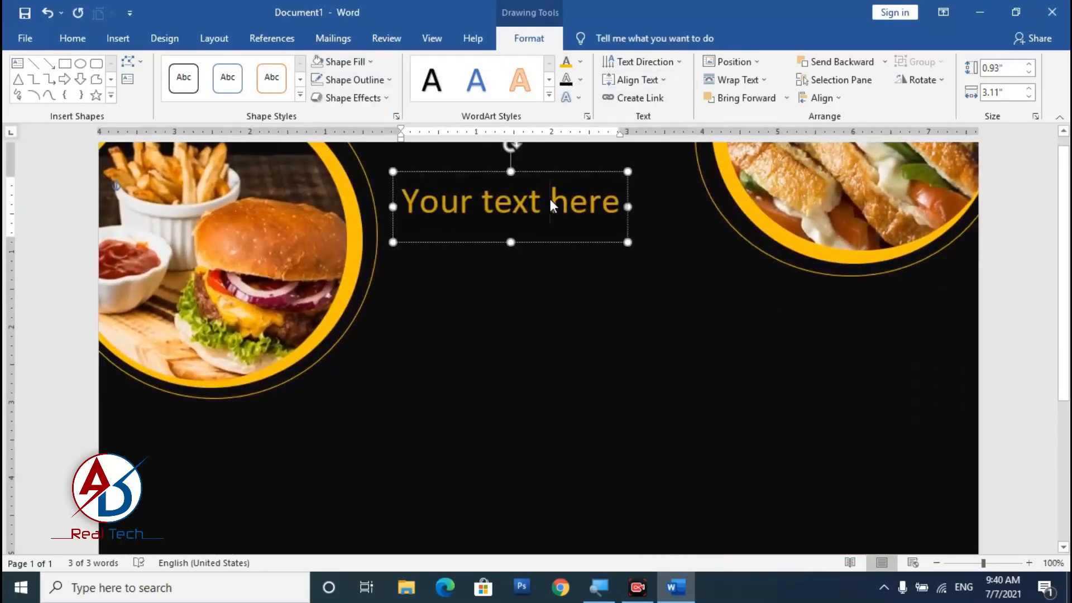
{"action": "type", "text": "MEny"}
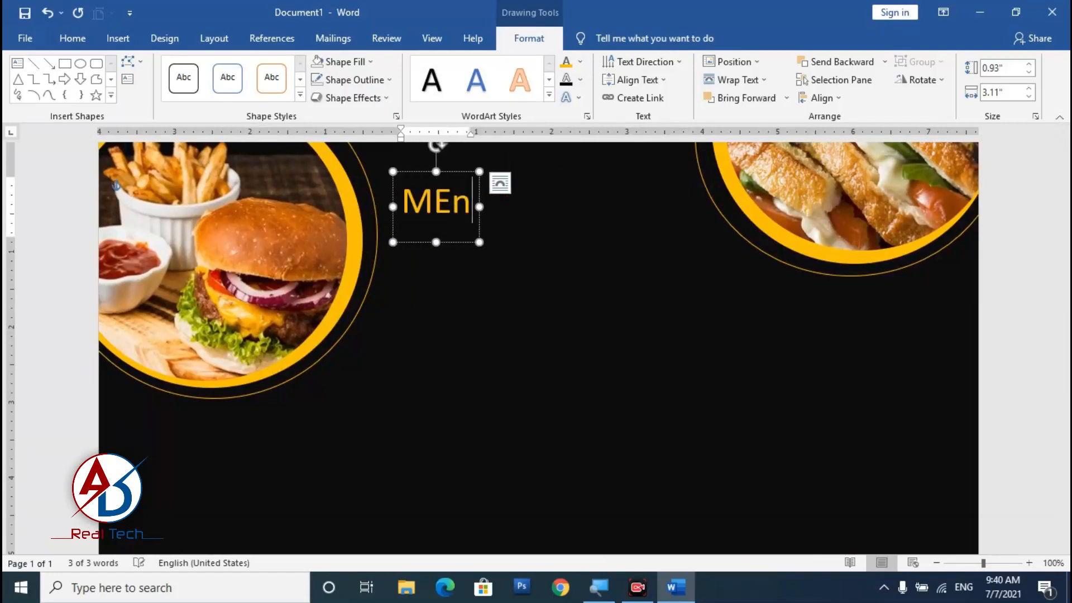
{"action": "key", "text": "BackSpace"}
{"action": "key", "text": "BackSpace"}
{"action": "key", "text": "BackSpace"}
{"action": "type", "text": "enu"}
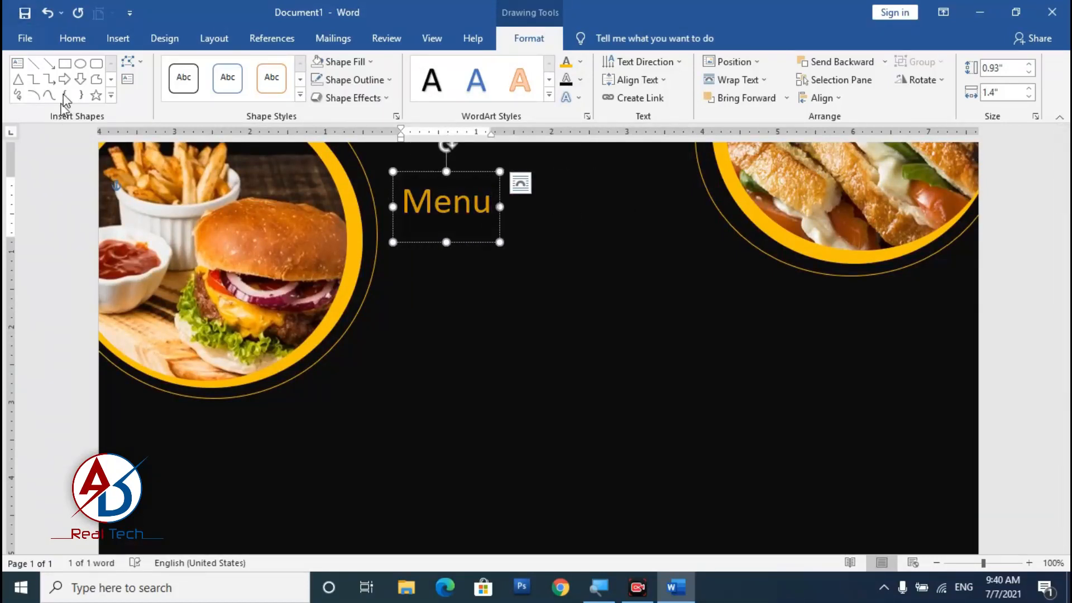
Set the font of the Menu heading to Monotype Corsiva.
{"action": "left_click", "coordinate": [73, 39]}
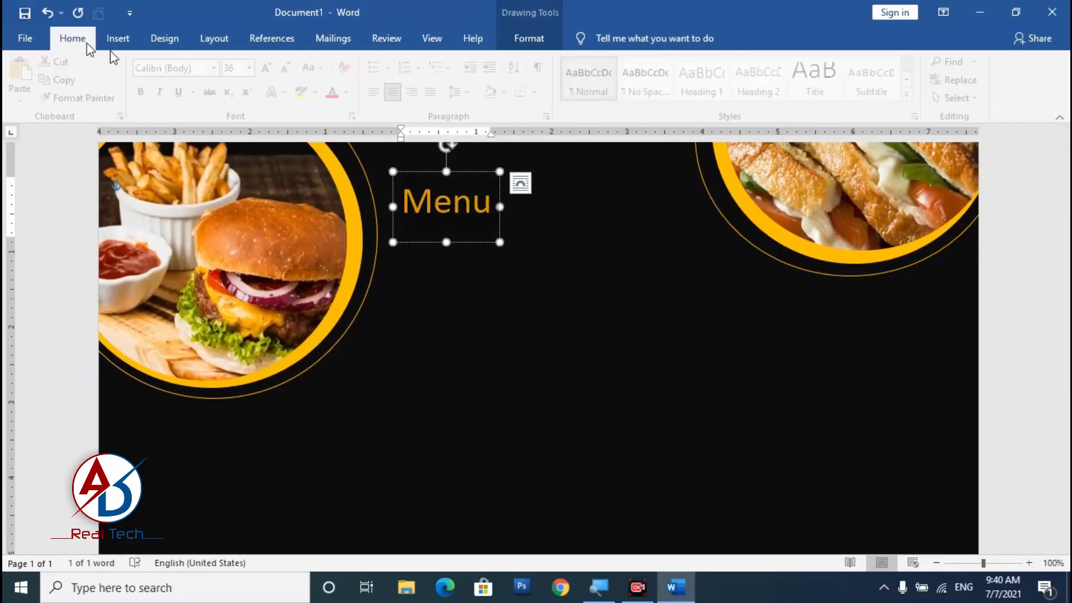
{"action": "left_click", "coordinate": [219, 68]}
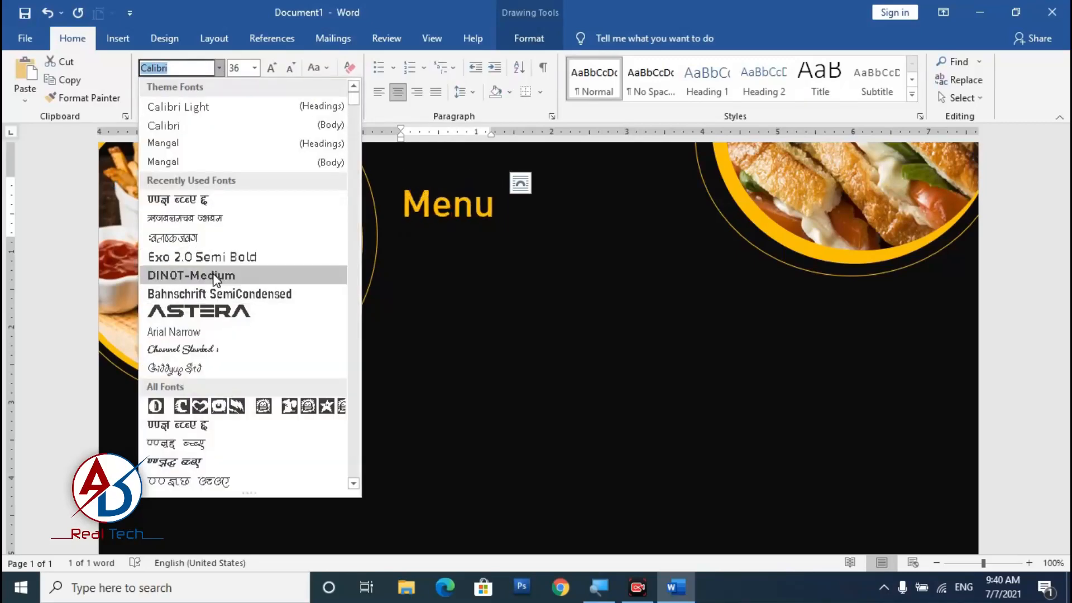
{"action": "scroll", "coordinate": [210, 279], "scroll_direction": "down", "scroll_amount": 10}
{"action": "scroll", "coordinate": [192, 334], "scroll_direction": "down", "scroll_amount": 12}
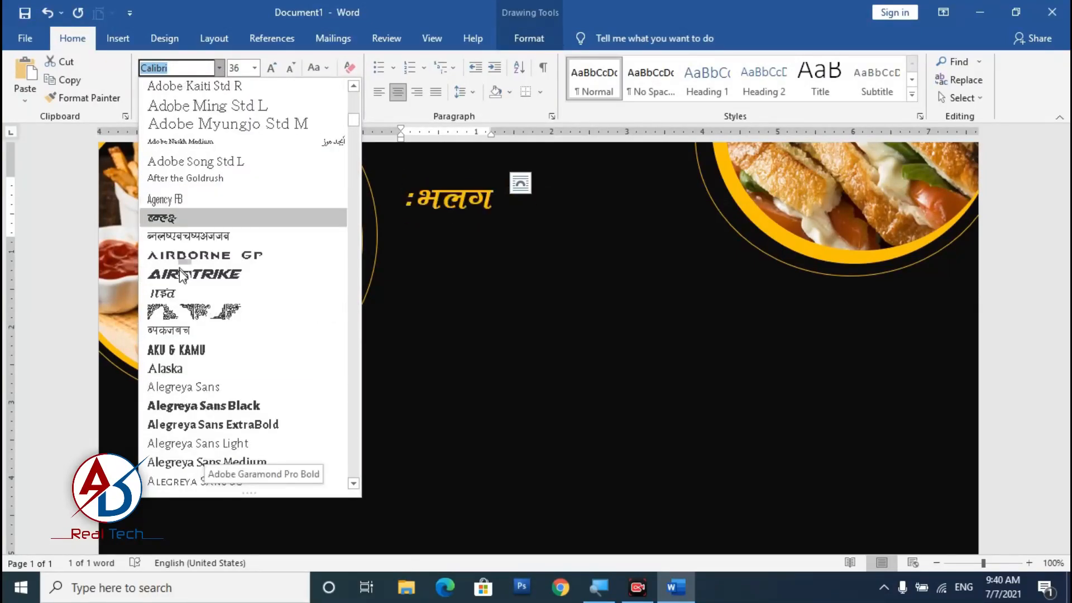
{"action": "scroll", "coordinate": [192, 334], "scroll_direction": "down", "scroll_amount": 15}
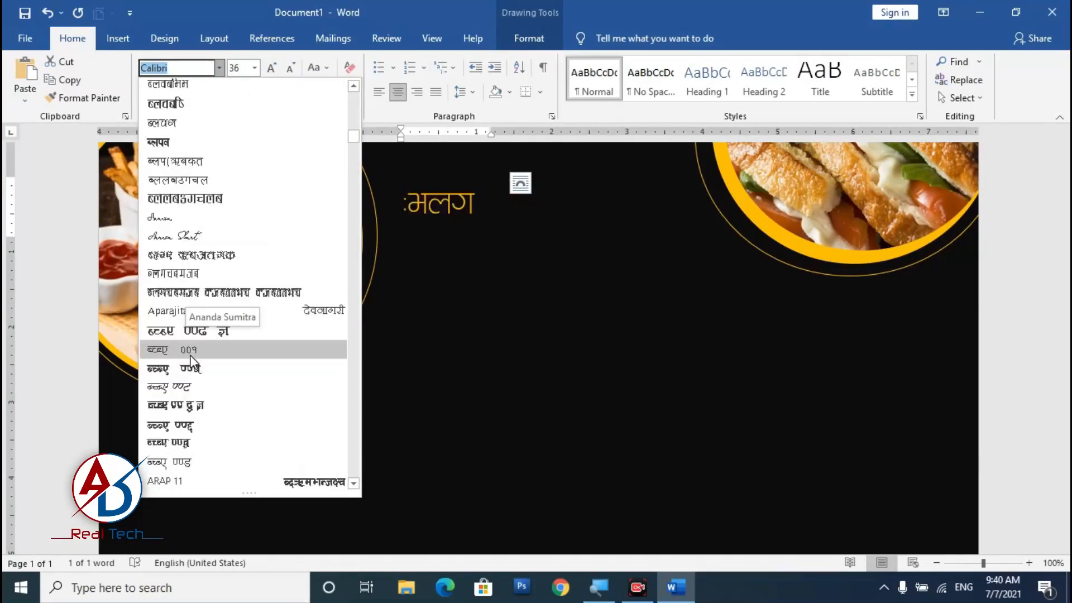
{"action": "scroll", "coordinate": [193, 336], "scroll_direction": "down", "scroll_amount": 15}
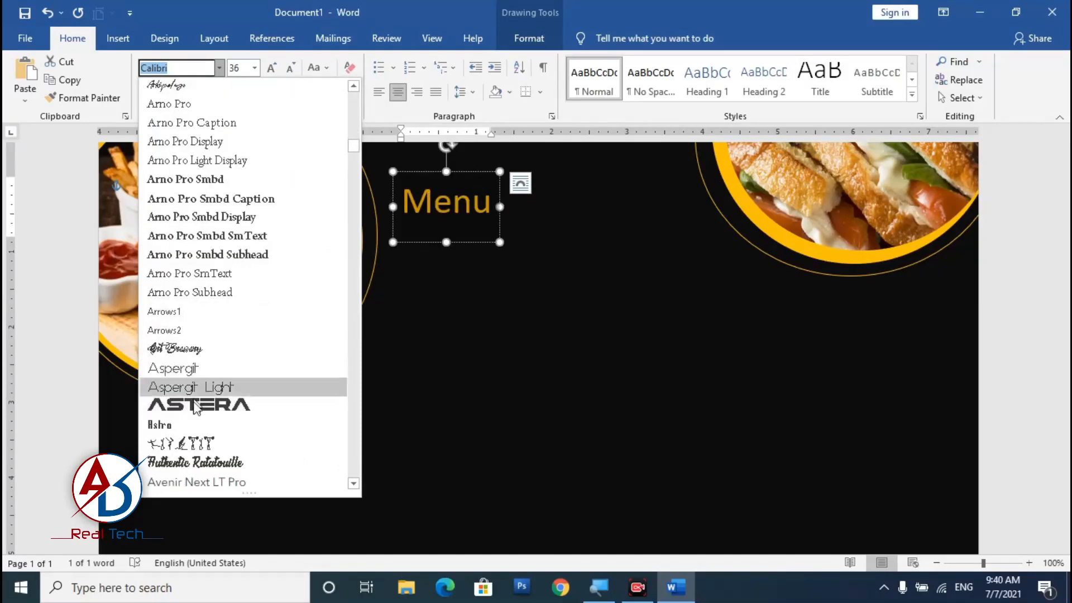
{"action": "scroll", "coordinate": [204, 389], "scroll_direction": "down", "scroll_amount": 15}
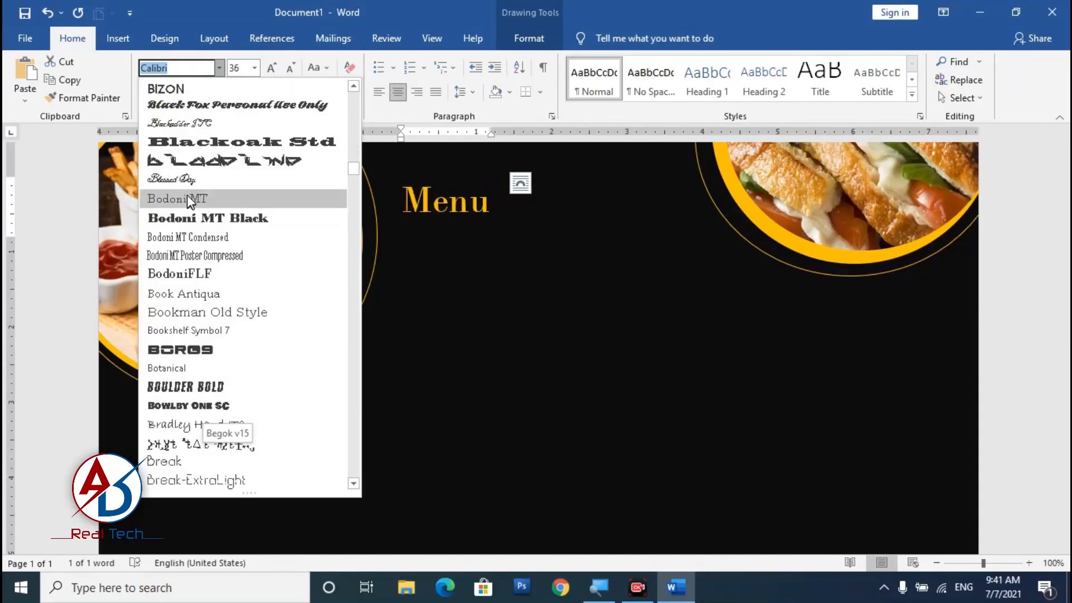
{"action": "type", "text": "Monotype Corsiva"}
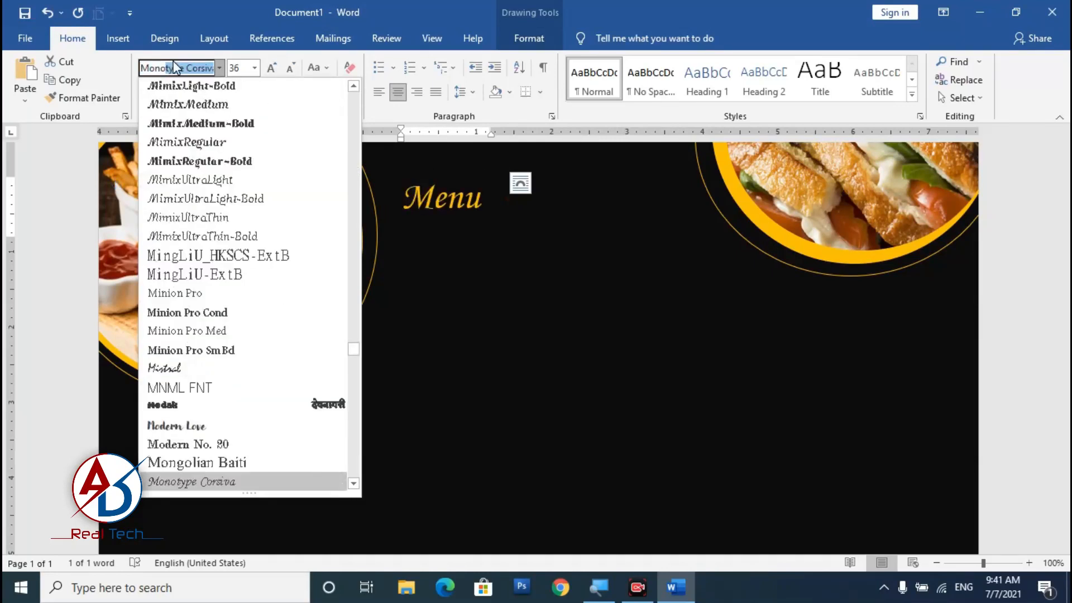
{"action": "key", "text": "Return"}
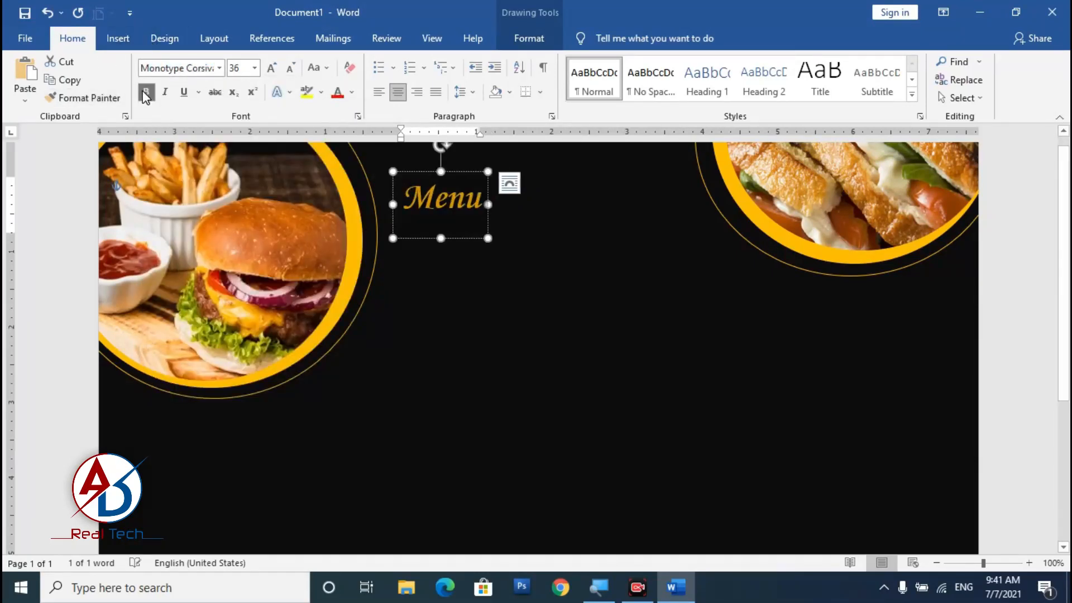
Make the Menu heading bold at size 28 and move it up near the middle of the page's top edge.
{"action": "left_click", "coordinate": [291, 68]}
{"action": "left_click", "coordinate": [291, 68]}
{"action": "left_click", "coordinate": [291, 68]}
{"action": "left_click_drag", "start_coordinate": [447, 171], "coordinate": [525, 152]}
{"action": "left_click", "coordinate": [272, 68]}
{"action": "left_click", "coordinate": [272, 68]}
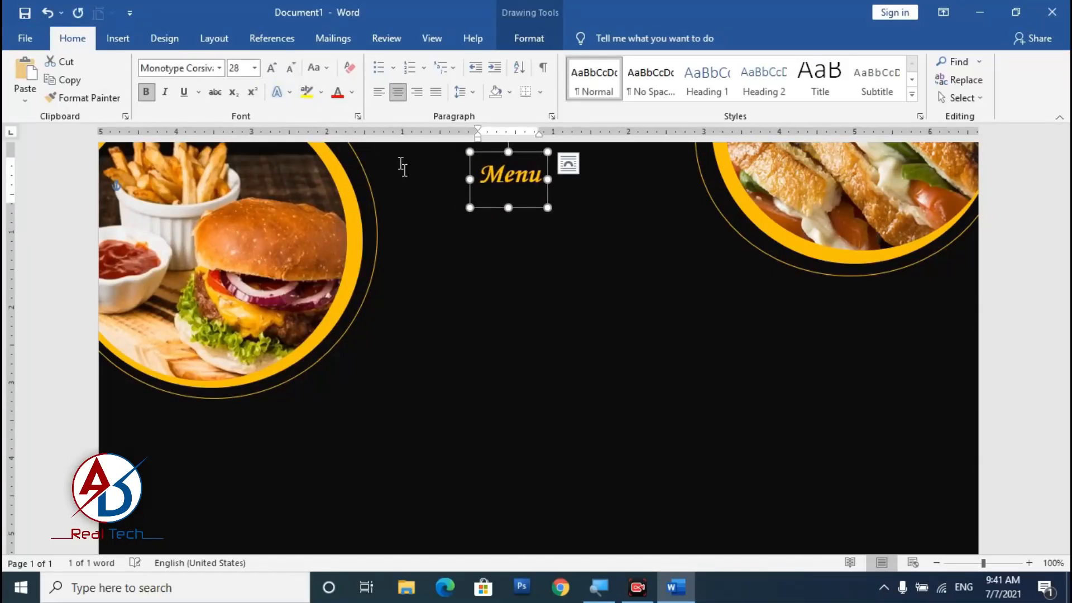
{"action": "left_click_drag", "start_coordinate": [525, 212], "coordinate": [525, 216]}
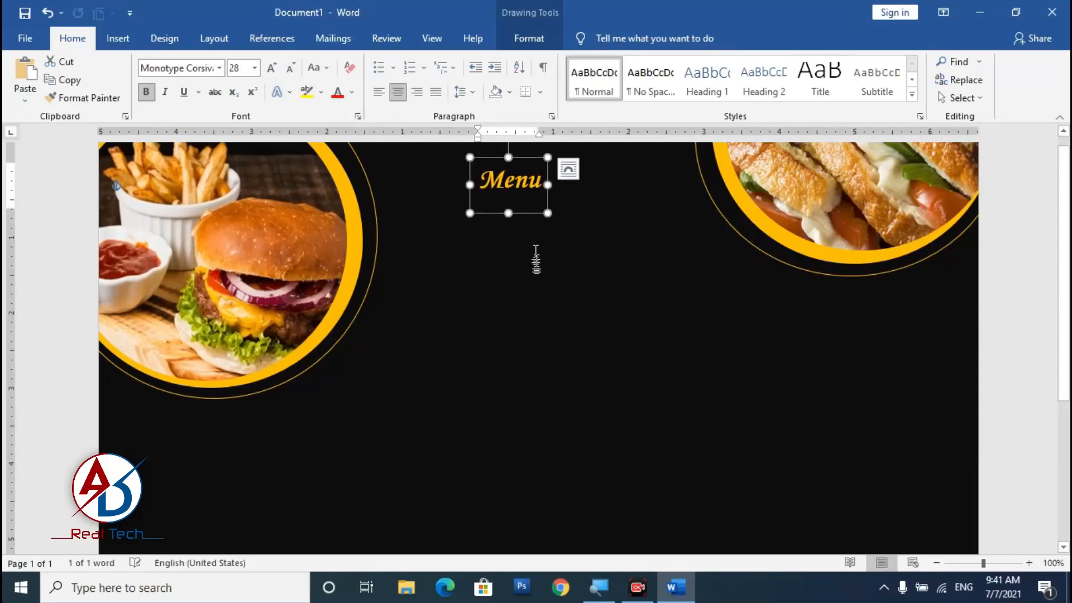
Enlarge the Menu heading to size 48 and adjust its text box so it sits centred at the top of the page.
{"action": "scroll", "coordinate": [536, 260], "scroll_direction": "down", "scroll_amount": 5}
{"action": "scroll", "coordinate": [520, 158], "scroll_direction": "up", "scroll_amount": 3}
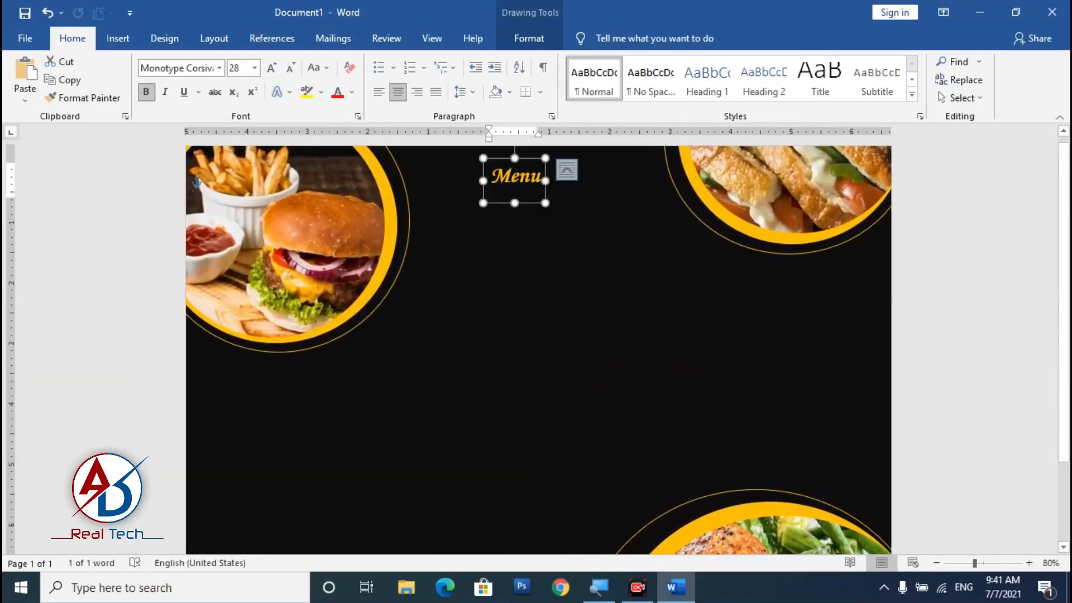
{"action": "left_click", "coordinate": [274, 71]}
{"action": "left_click", "coordinate": [275, 71]}
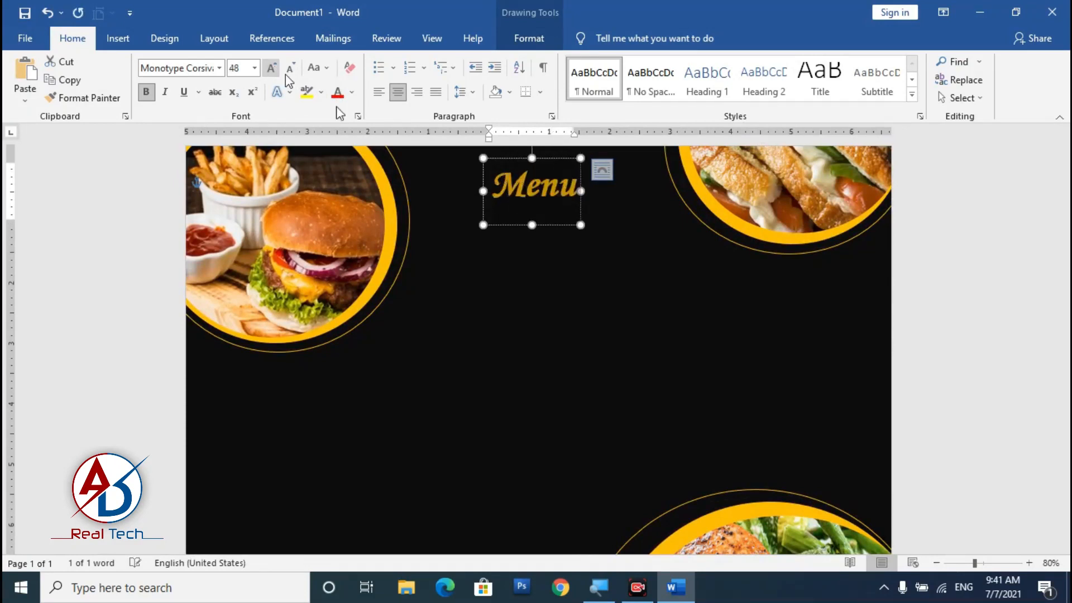
{"action": "mouse_move", "coordinate": [567, 225]}
{"action": "left_mouse_down"}
{"action": "mouse_move", "coordinate": [552, 227]}
{"action": "mouse_move", "coordinate": [592, 211]}
{"action": "mouse_move", "coordinate": [542, 213]}
{"action": "mouse_move", "coordinate": [582, 213]}
{"action": "left_mouse_up"}
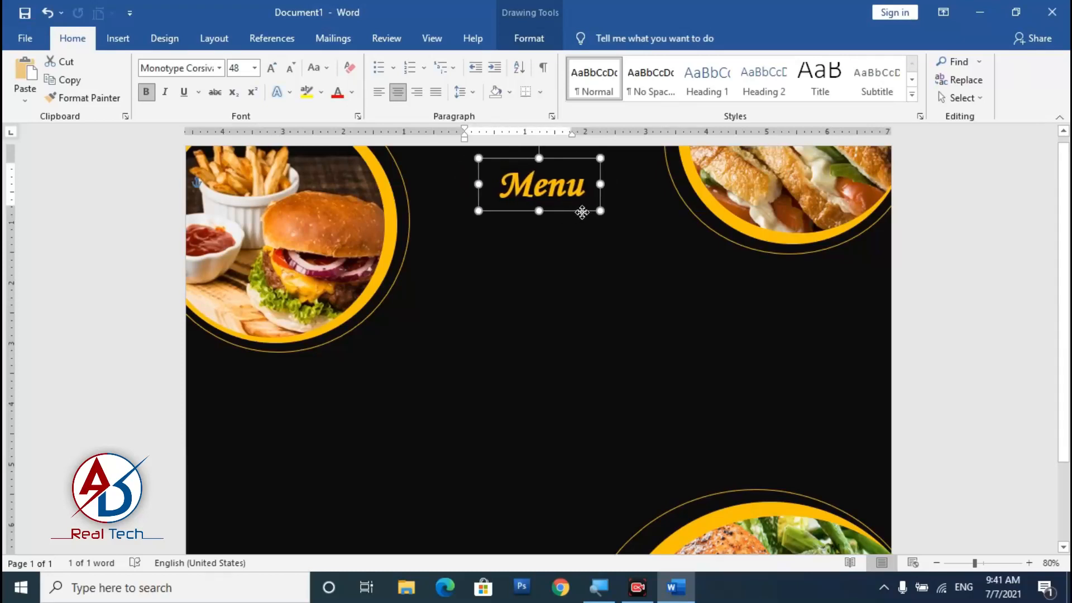
Nudge the Menu heading slightly left to centre it along the page's top edge.
{"action": "scroll", "coordinate": [1031, 331], "scroll_direction": "down", "scroll_amount": 2}
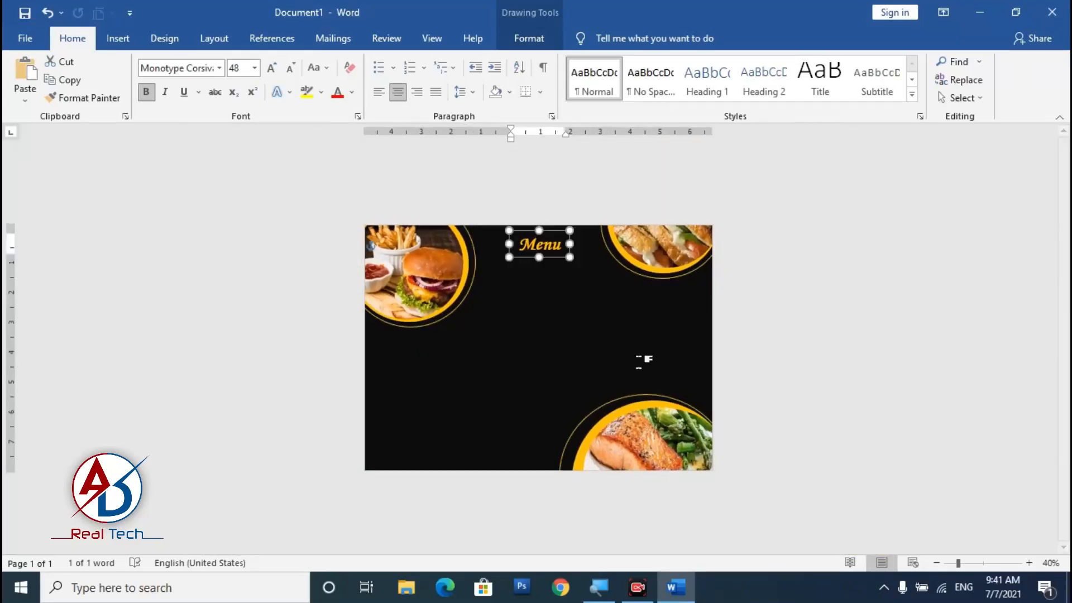
{"action": "left_click", "coordinate": [555, 210]}
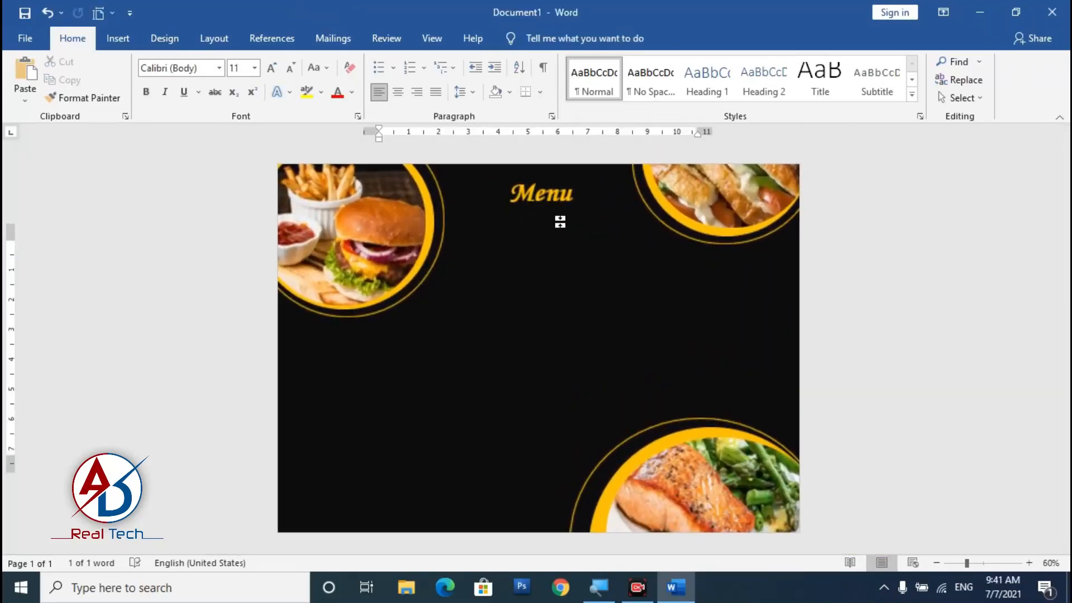
{"action": "scroll", "coordinate": [558, 212], "scroll_direction": "up", "scroll_amount": 2}
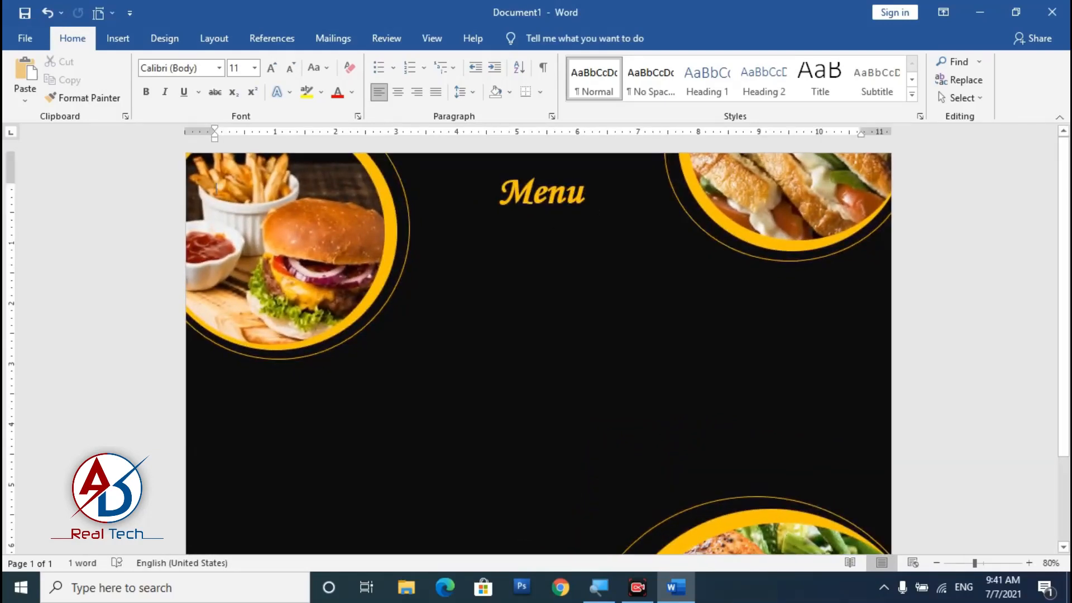
{"action": "left_click", "coordinate": [571, 218]}
{"action": "left_click_drag", "start_coordinate": [571, 218], "coordinate": [561, 218]}
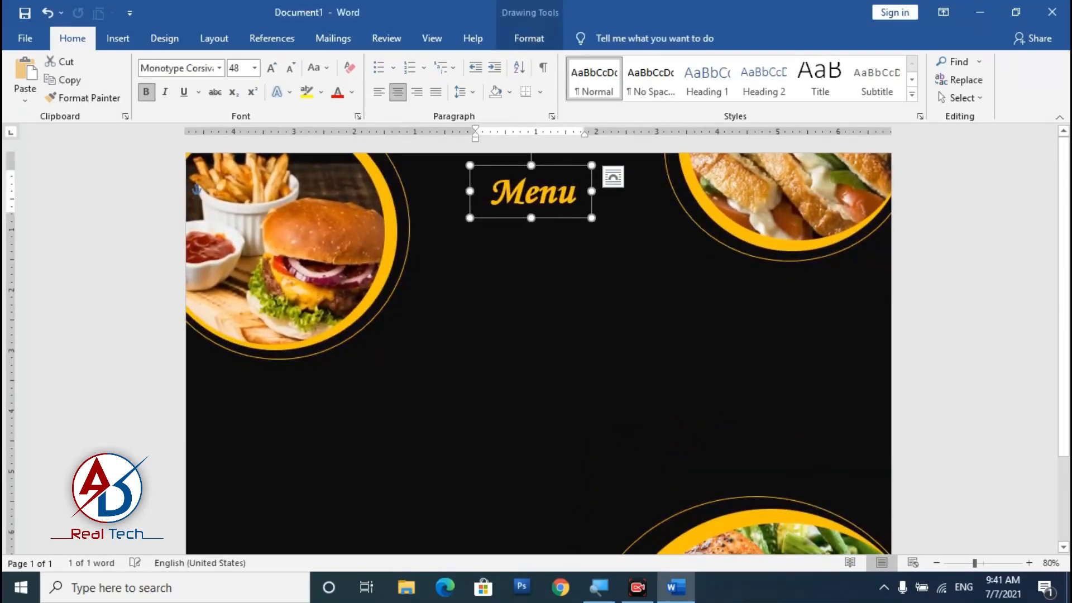
{"action": "scroll", "coordinate": [562, 219], "scroll_direction": "down", "scroll_amount": 3}
{"action": "scroll", "coordinate": [562, 218], "scroll_direction": "up", "scroll_amount": 1}
{"action": "left_click", "coordinate": [567, 196]}
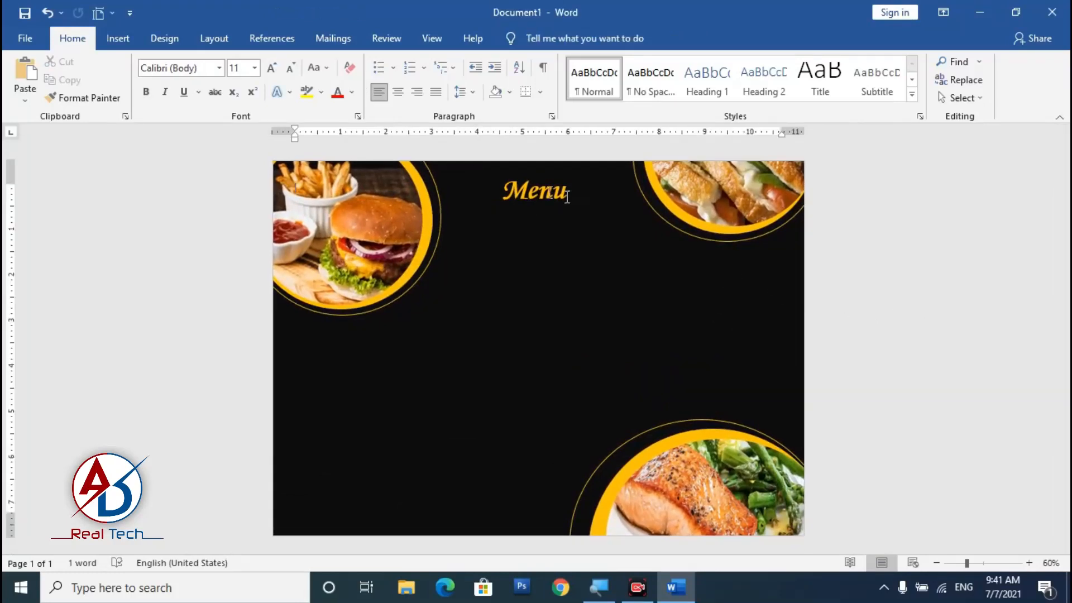
Insert a WordArt text box below the Menu heading and give its placeholder text a white fill.
{"action": "left_click", "coordinate": [118, 39]}
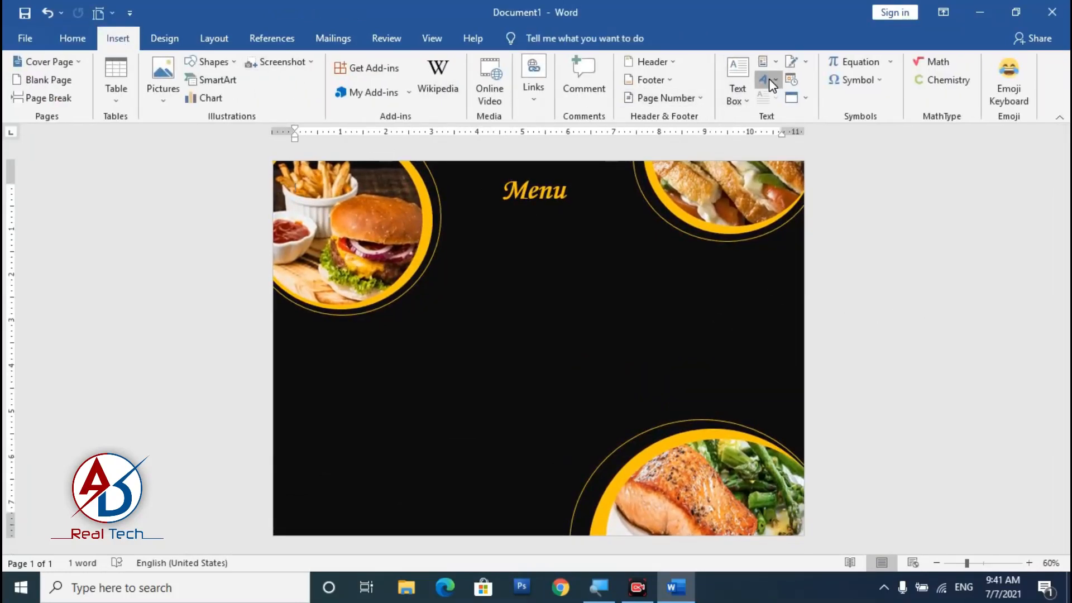
{"action": "left_click_drag", "start_coordinate": [419, 210], "coordinate": [642, 280]}
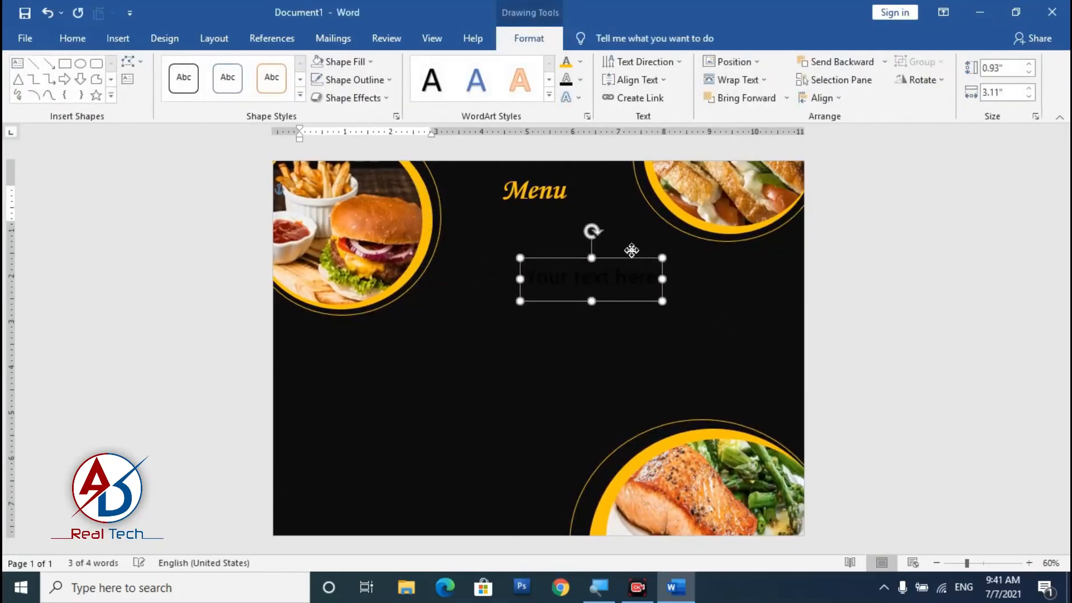
{"action": "left_click", "coordinate": [358, 62]}
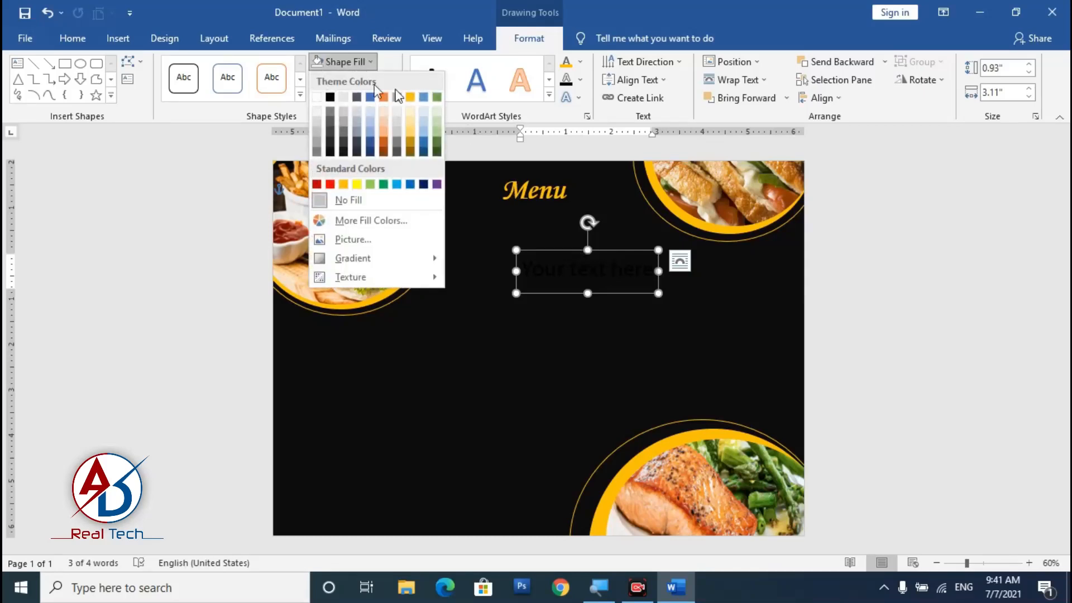
{"action": "left_click", "coordinate": [579, 63]}
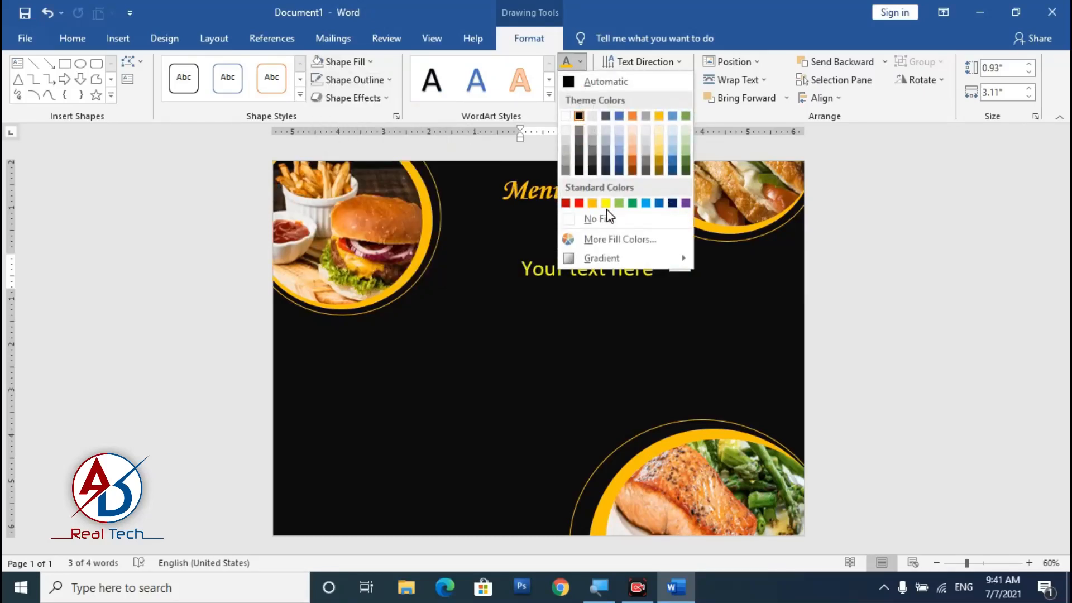
{"action": "left_click", "coordinate": [567, 116]}
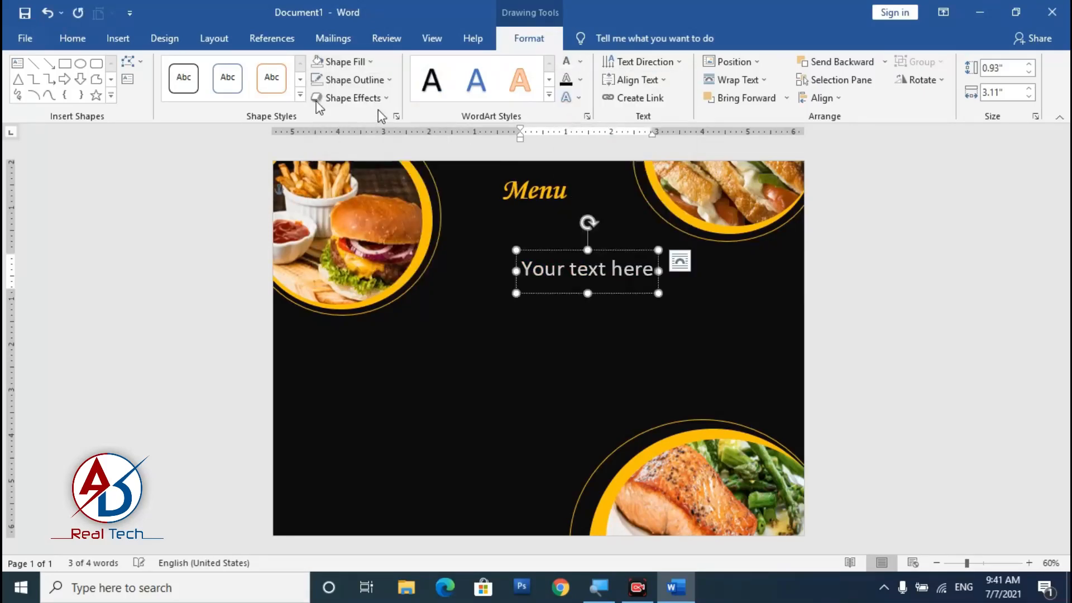
Clear the new WordArt's formatting and apply the No Spacing style to its placeholder text.
{"action": "left_click", "coordinate": [61, 37]}
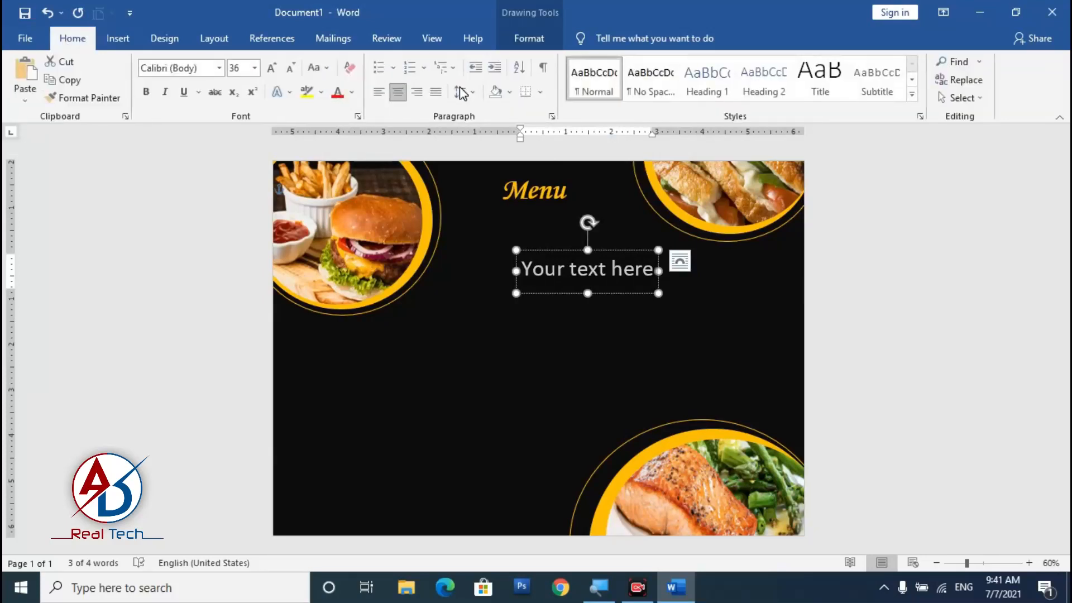
{"action": "left_click", "coordinate": [664, 84]}
{"action": "left_click", "coordinate": [352, 73]}
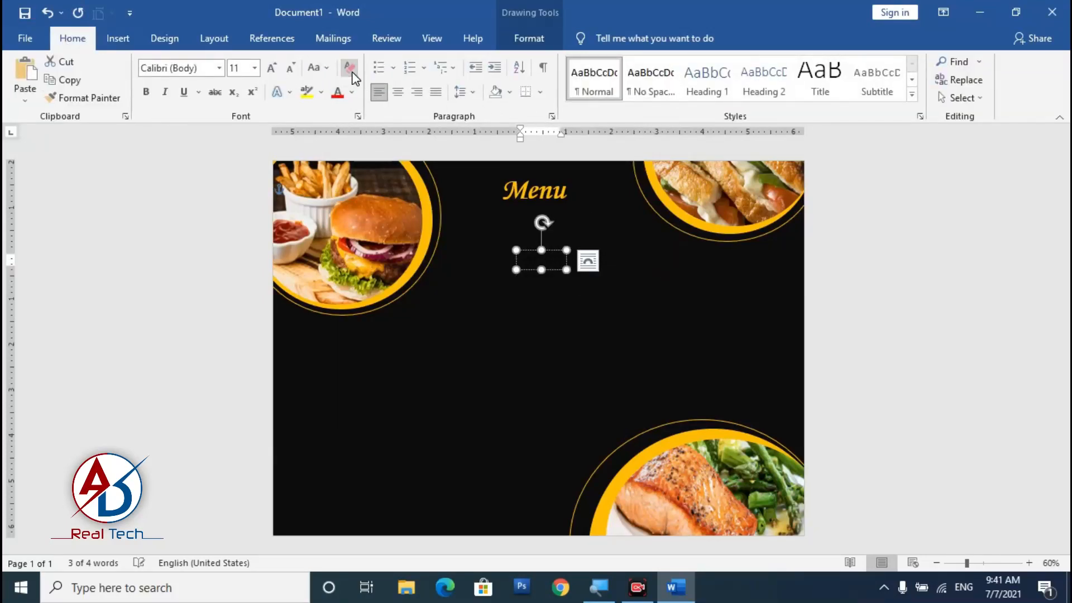
{"action": "left_click", "coordinate": [653, 84]}
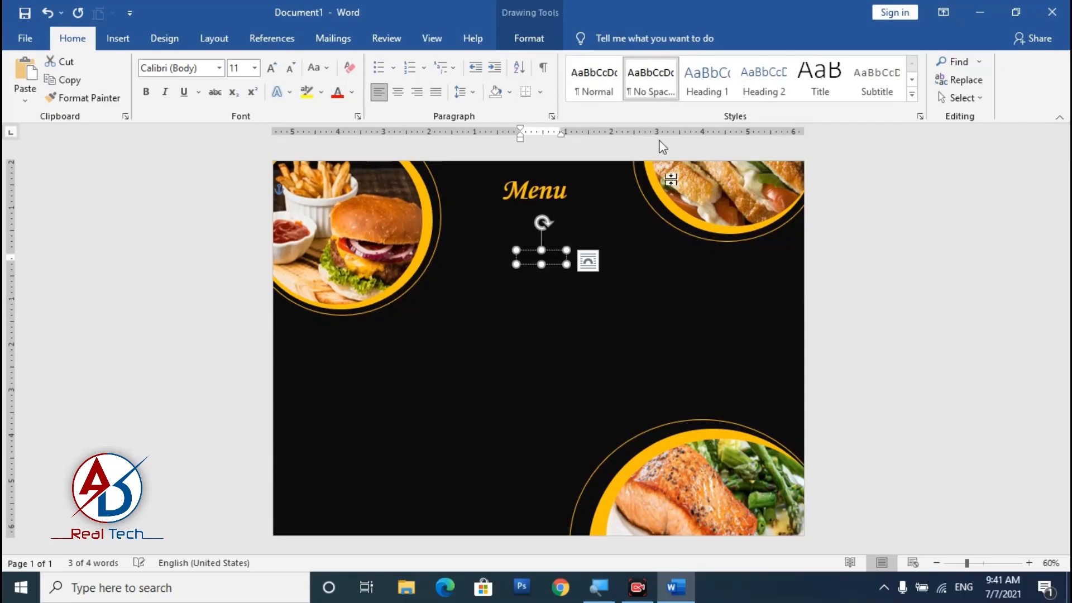
Enlarge the new WordArt's placeholder text to size 26 and set its font color to white.
{"action": "left_click", "coordinate": [270, 67]}
{"action": "left_click", "coordinate": [270, 68]}
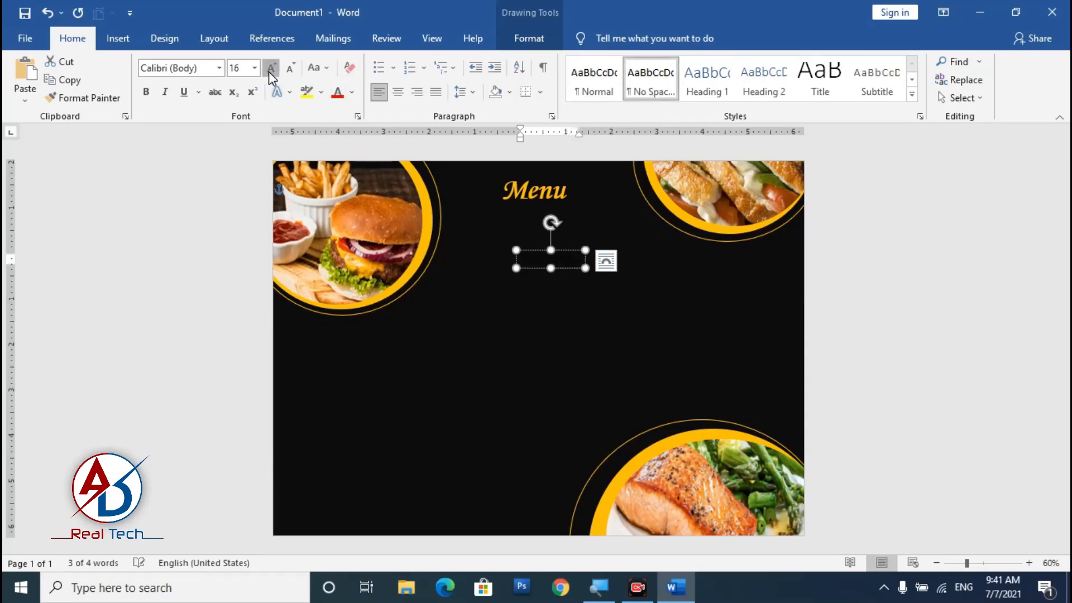
{"action": "left_click", "coordinate": [270, 67]}
{"action": "left_click", "coordinate": [271, 67]}
{"action": "left_click", "coordinate": [271, 67]}
{"action": "left_click", "coordinate": [271, 68]}
{"action": "left_click", "coordinate": [270, 68]}
{"action": "left_click", "coordinate": [352, 92]}
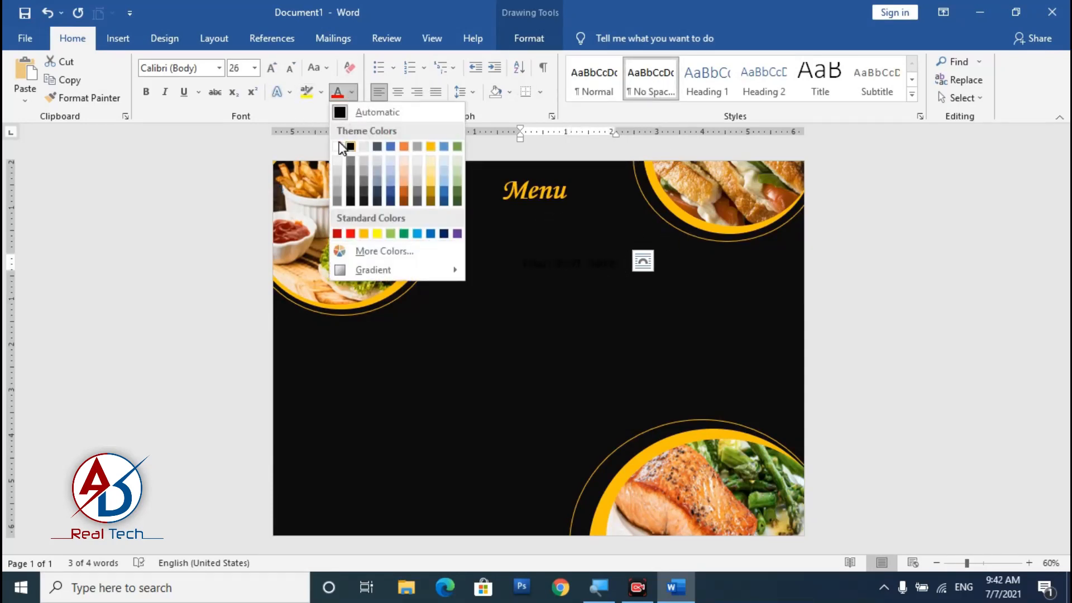
{"action": "left_click", "coordinate": [344, 148]}
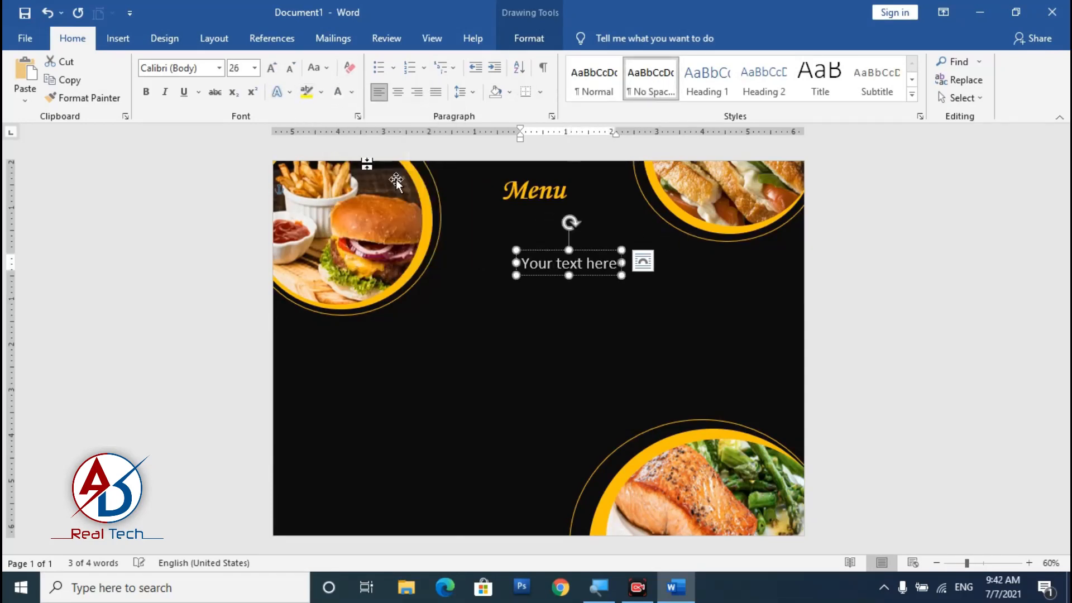
Replace the new WordArt's placeholder text with "RESTAURANT".
{"action": "left_click", "coordinate": [589, 269]}
{"action": "type", "text": "rRE"}
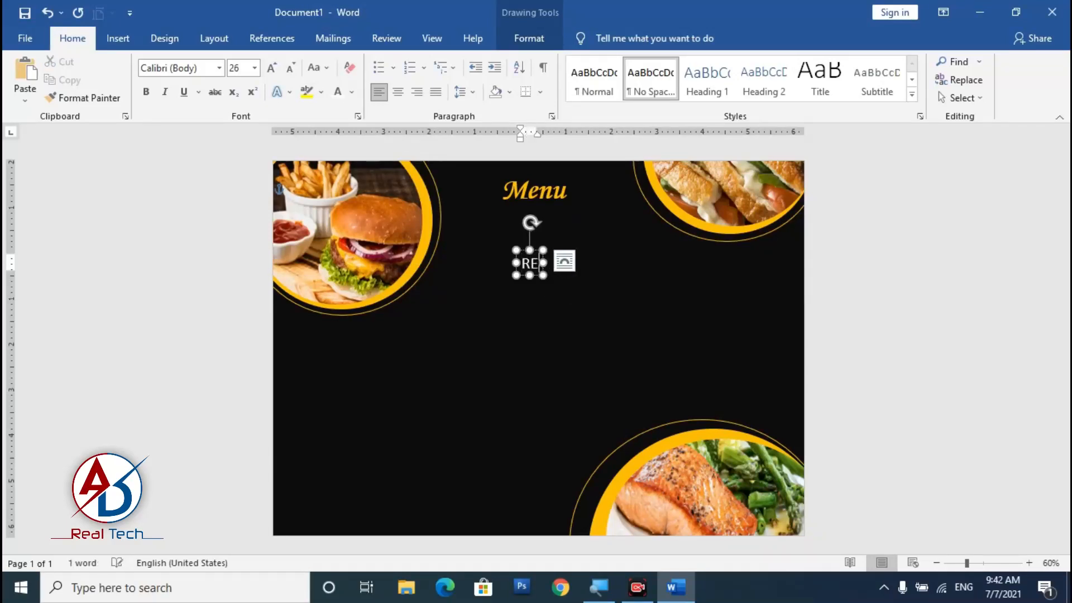
{"action": "type", "text": "STAURANT"}
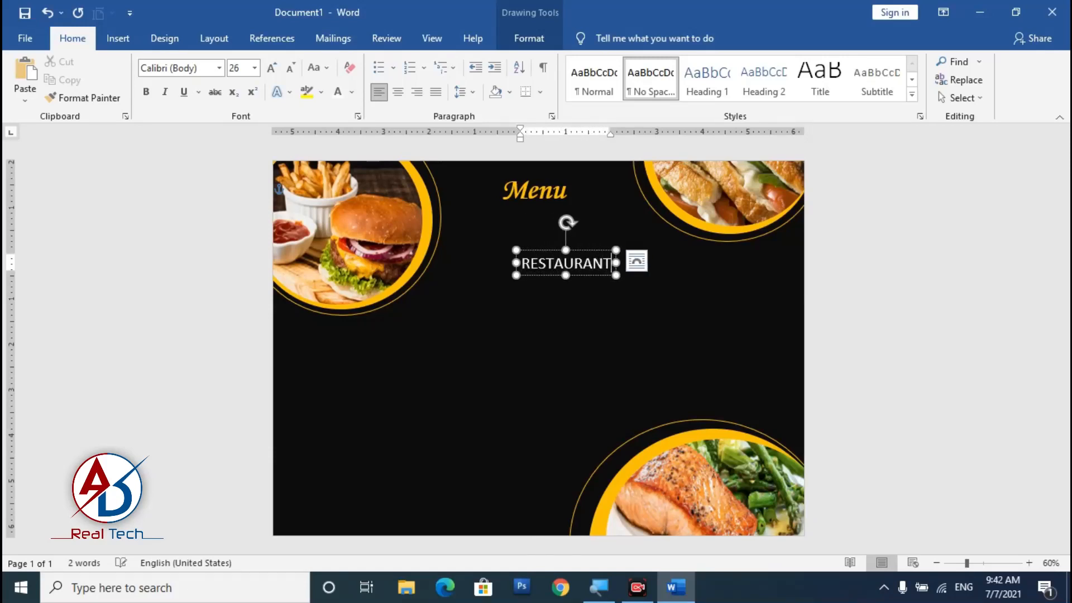
Make the RESTAURANT text bold and enlarge it to size 72.
{"action": "left_click", "coordinate": [141, 94]}
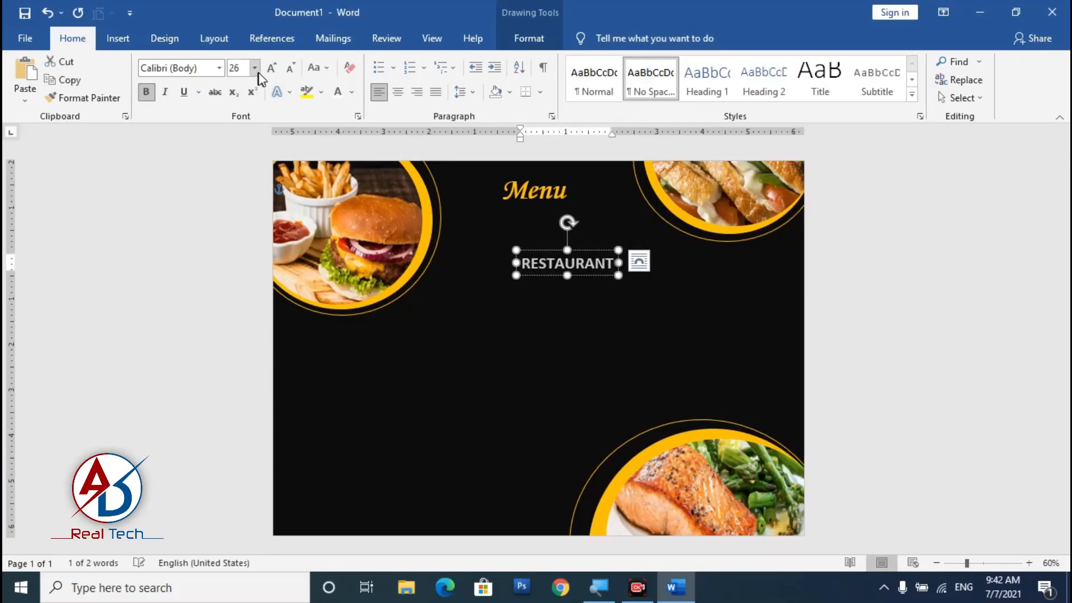
{"action": "left_click", "coordinate": [272, 68]}
{"action": "left_click", "coordinate": [272, 67]}
{"action": "left_click", "coordinate": [272, 68]}
{"action": "left_click", "coordinate": [272, 67]}
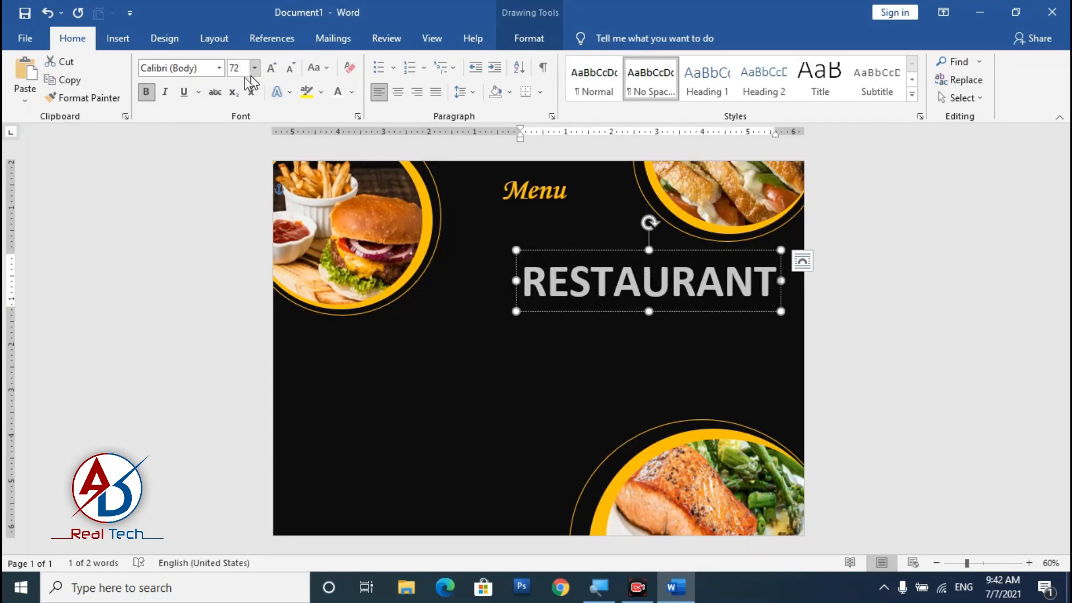
Try DINOT-Medium on the RESTAURANT text and settle on the Bahnschrift SemiCondensed font.
{"action": "left_click", "coordinate": [219, 68]}
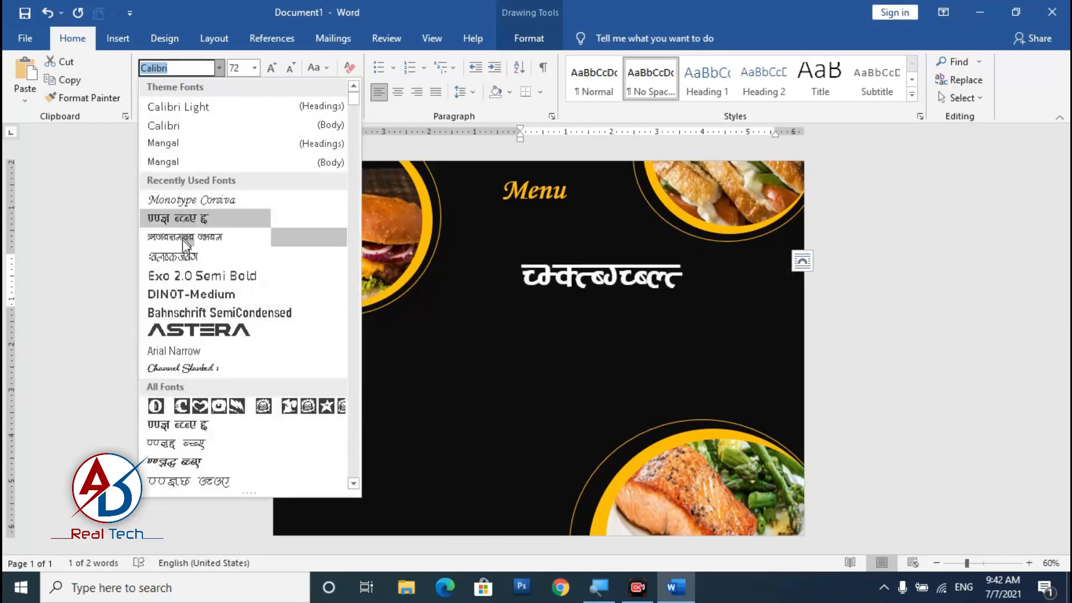
{"action": "left_click", "coordinate": [186, 295]}
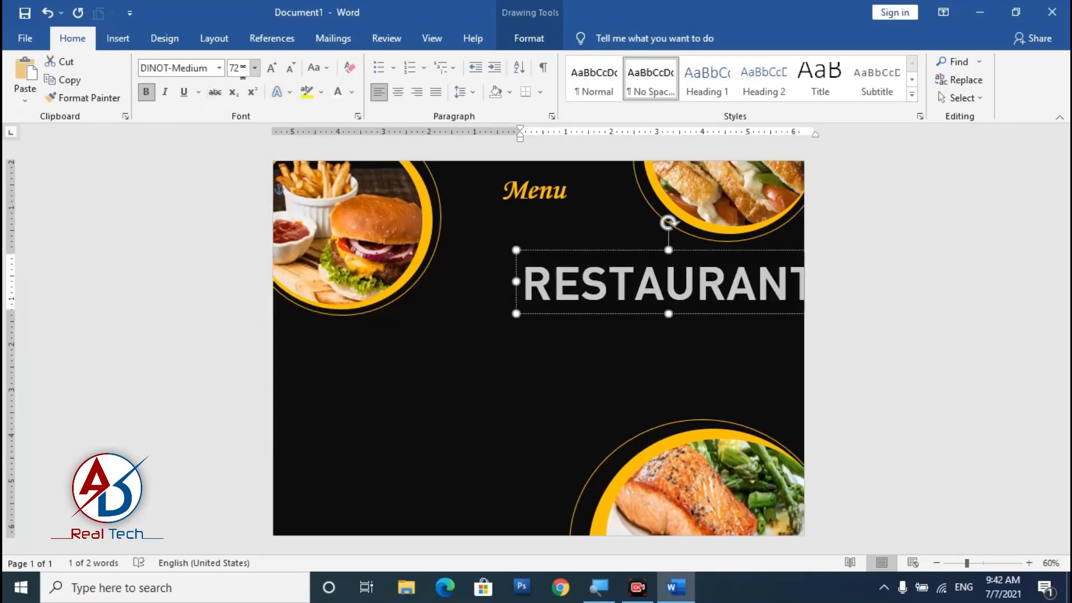
{"action": "left_click", "coordinate": [219, 68]}
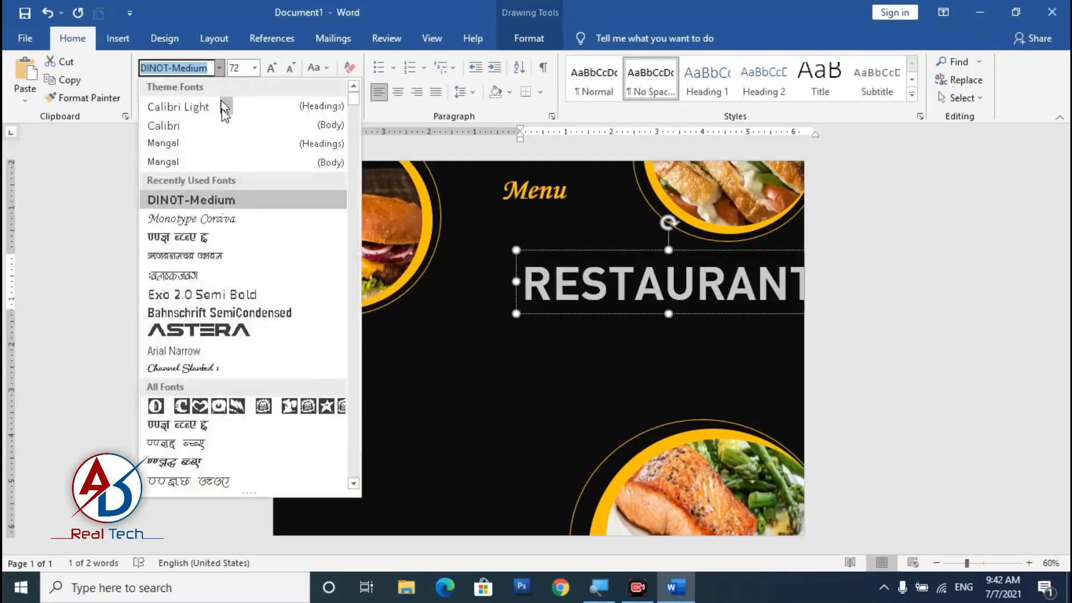
{"action": "left_click", "coordinate": [214, 313]}
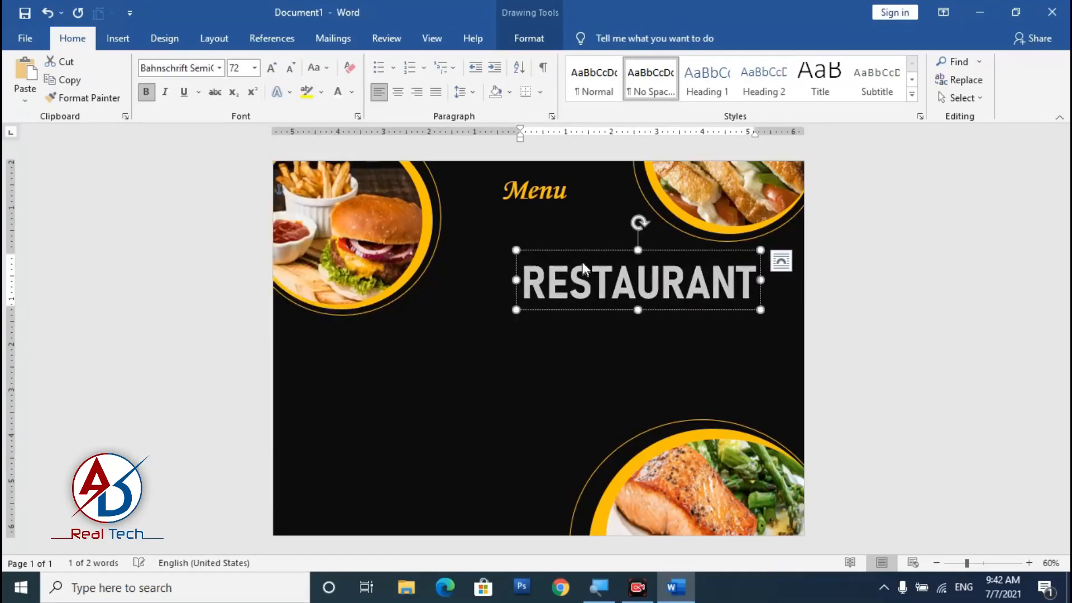
Reduce the RESTAURANT text to size 48 and move it directly beneath the Menu heading.
{"action": "left_click", "coordinate": [291, 69]}
{"action": "left_click", "coordinate": [291, 69]}
{"action": "left_click", "coordinate": [273, 68]}
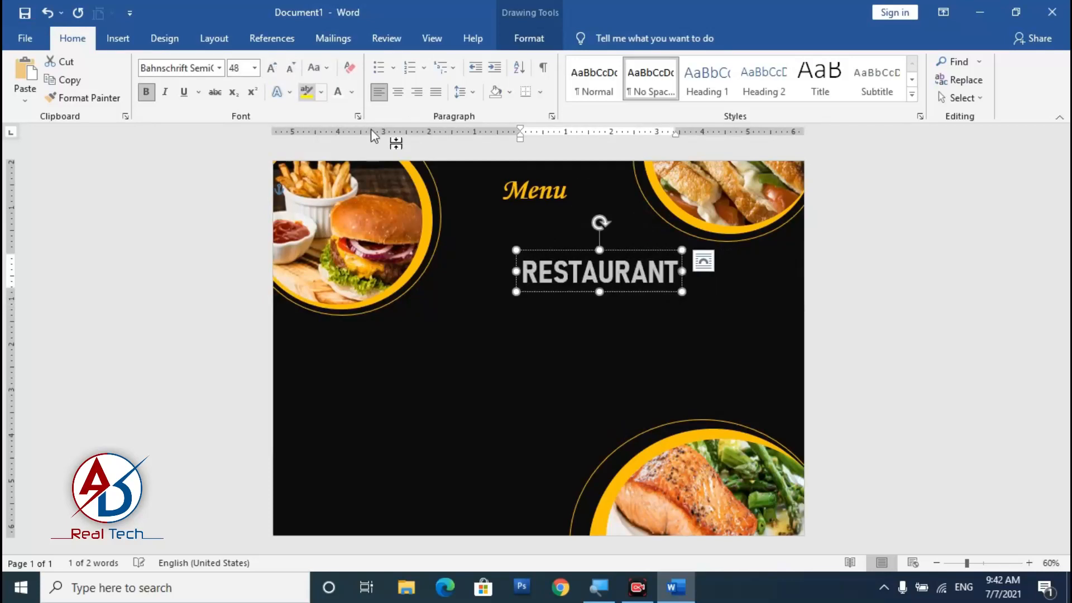
{"action": "left_click_drag", "start_coordinate": [618, 248], "coordinate": [562, 195]}
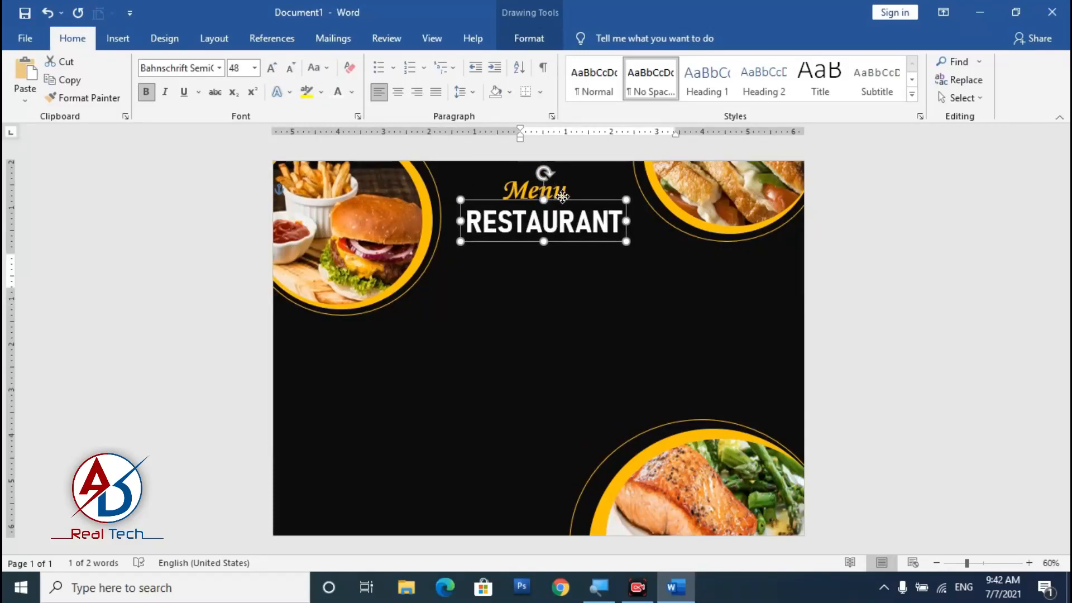
{"action": "left_click", "coordinate": [877, 316]}
{"action": "scroll", "coordinate": [877, 317], "scroll_direction": "down", "scroll_amount": 4}
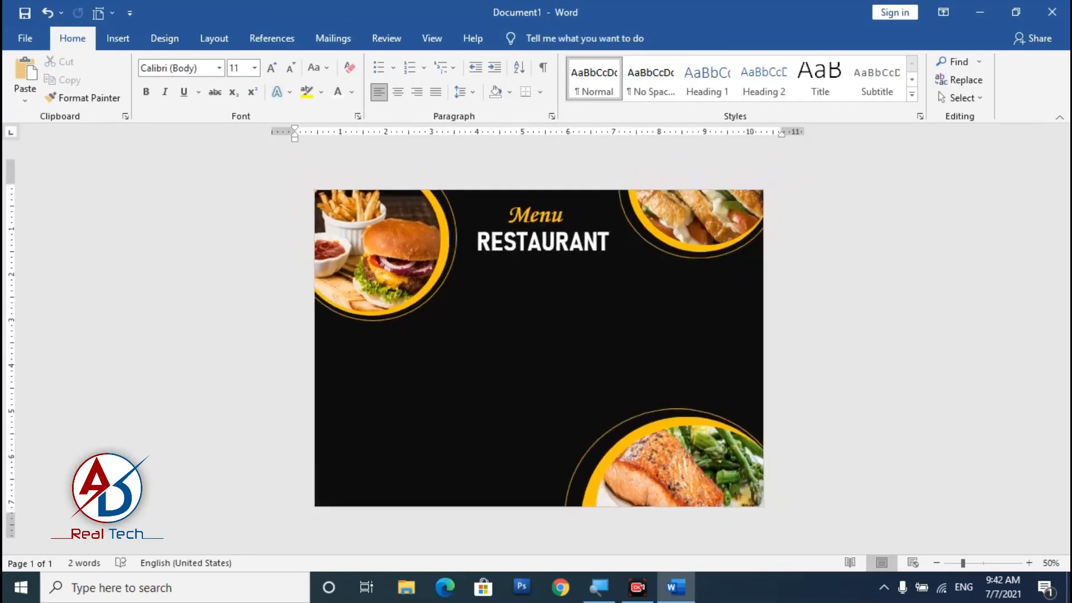
Move the RESTAURANT text box slightly up, closer to the Menu heading.
{"action": "scroll", "coordinate": [876, 316], "scroll_direction": "up", "scroll_amount": 4}
{"action": "left_click", "coordinate": [546, 192]}
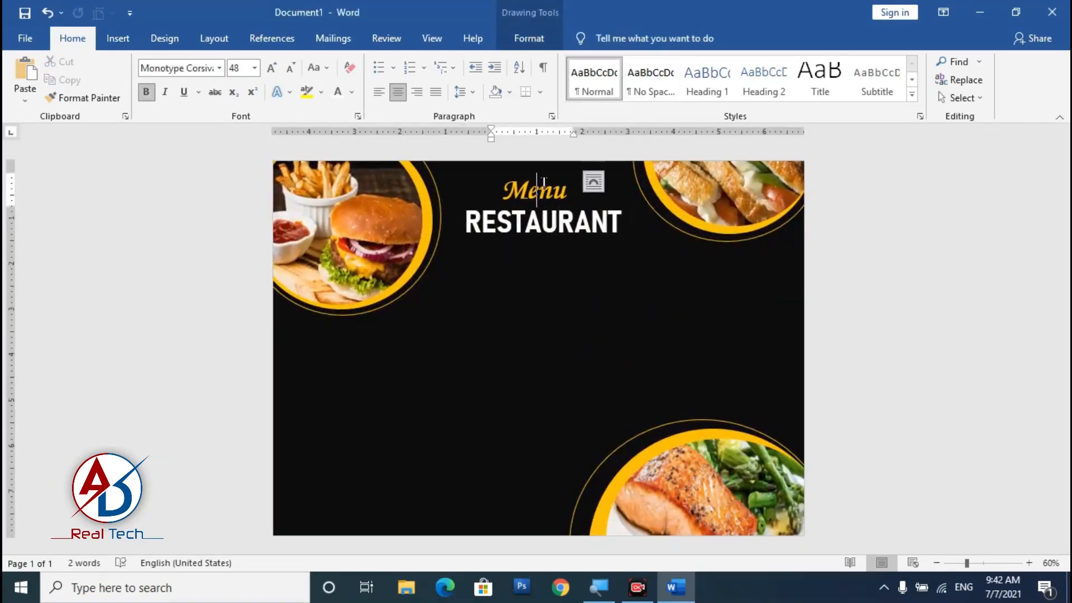
{"action": "scroll", "coordinate": [547, 193], "scroll_direction": "up", "scroll_amount": 3}
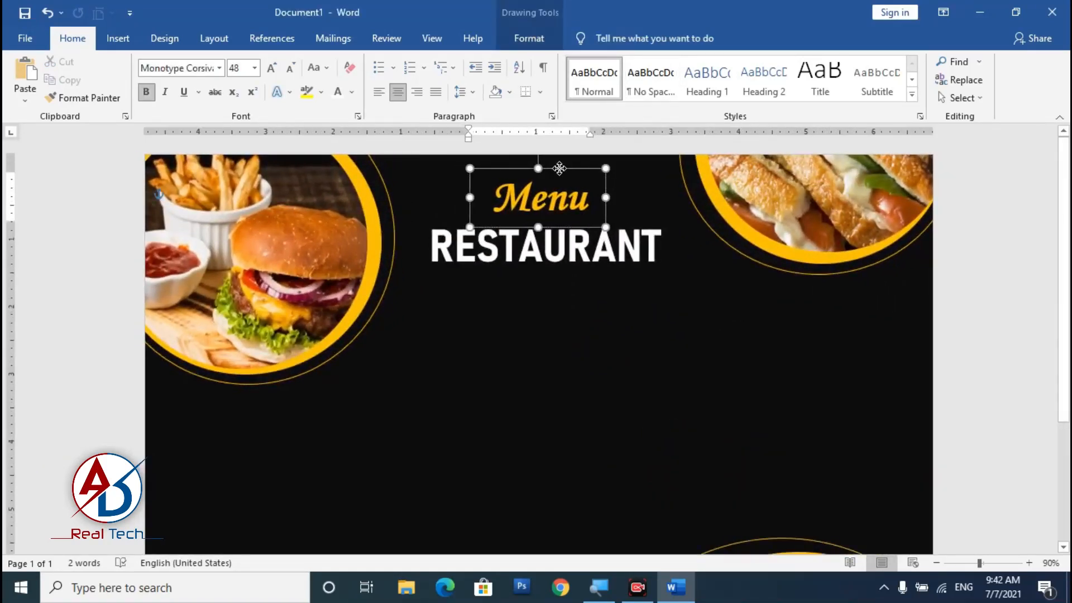
{"action": "left_click", "coordinate": [566, 245]}
{"action": "left_click_drag", "start_coordinate": [564, 211], "coordinate": [563, 202]}
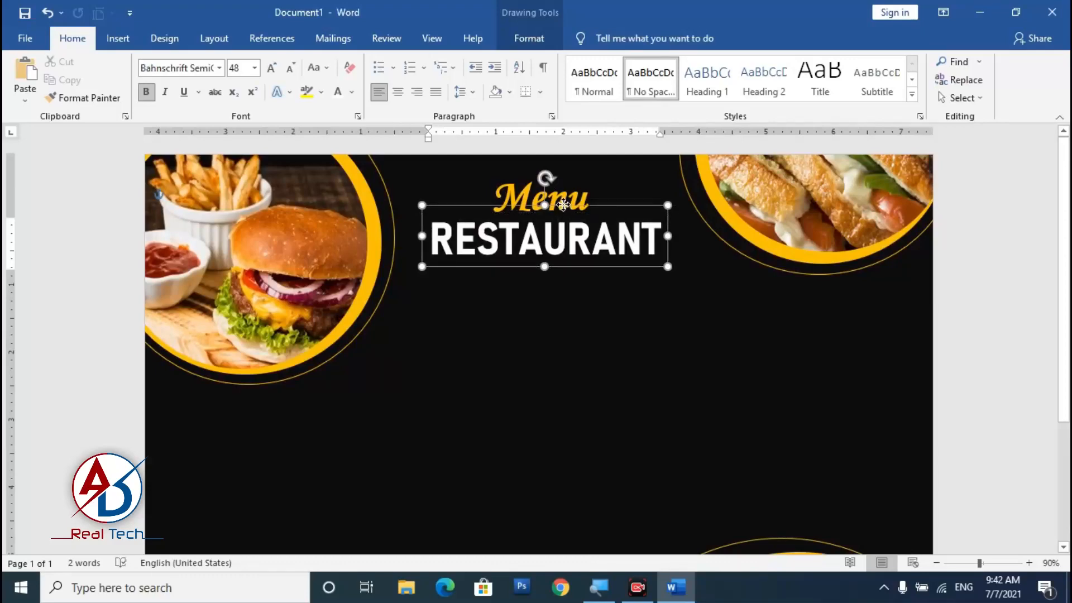
{"action": "left_click", "coordinate": [609, 335]}
{"action": "scroll", "coordinate": [608, 335], "scroll_direction": "down", "scroll_amount": 1}
{"action": "scroll", "coordinate": [595, 386], "scroll_direction": "down", "scroll_amount": 3}
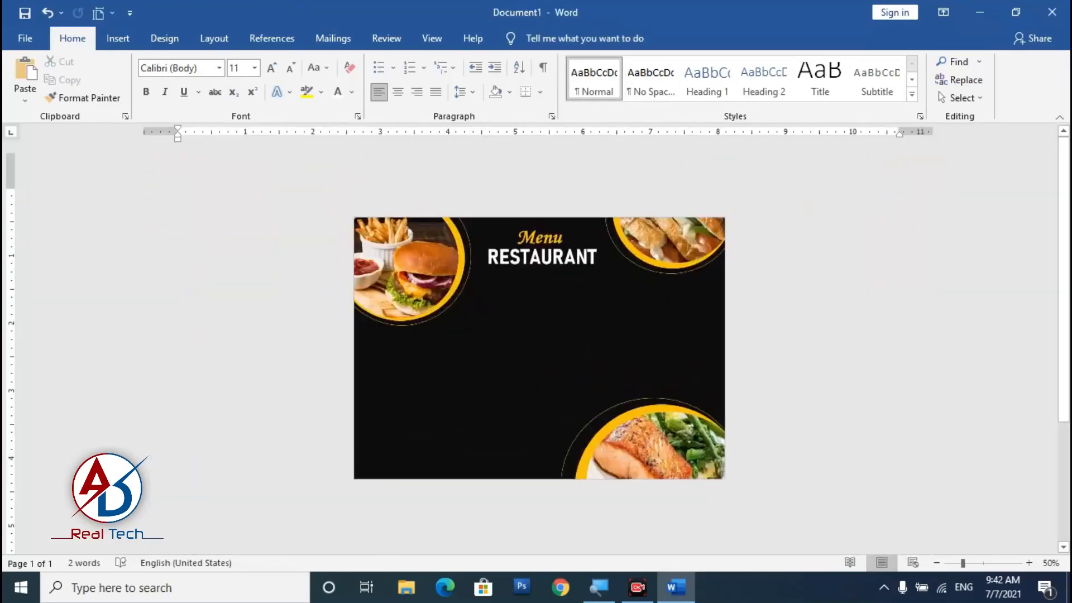
Draw a horizontal straight line just beneath the RESTAURANT text, starting at its left edge.
{"action": "scroll", "coordinate": [591, 383], "scroll_direction": "up", "scroll_amount": 8}
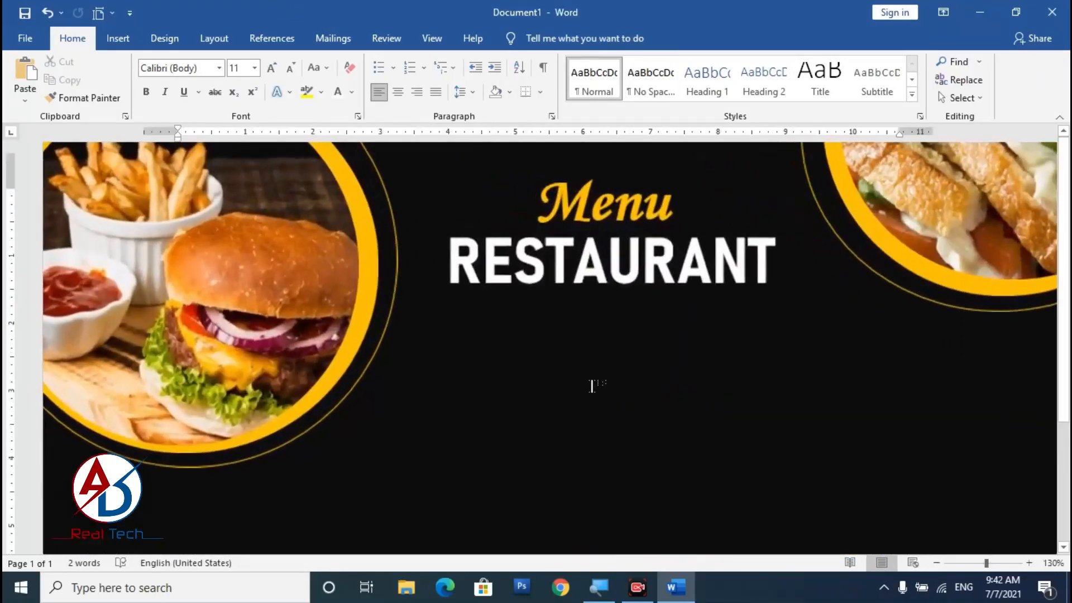
{"action": "left_click", "coordinate": [118, 38]}
{"action": "left_click", "coordinate": [212, 61]}
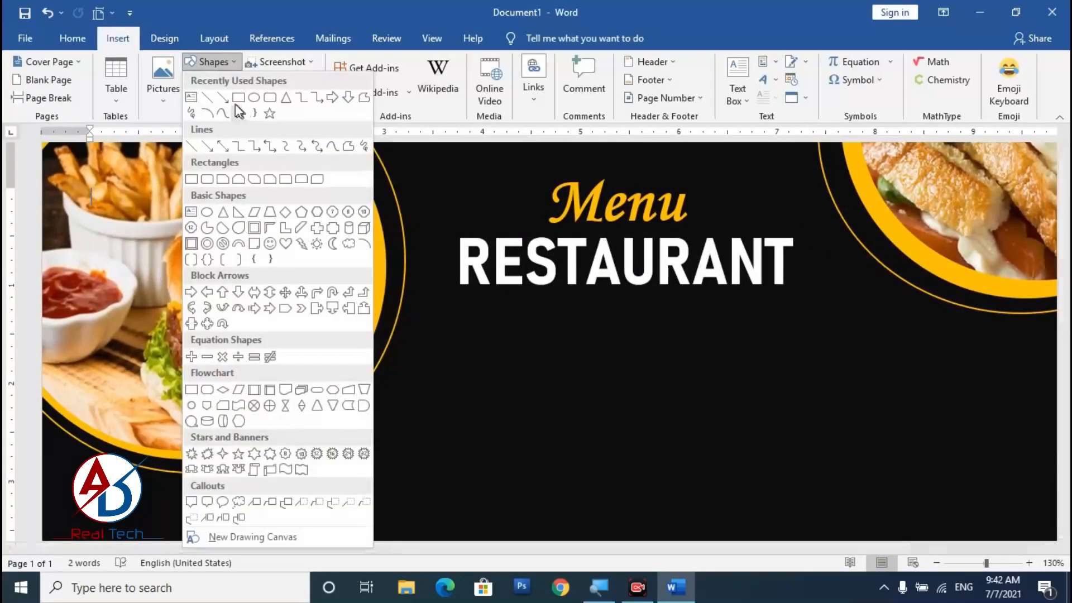
{"action": "left_click", "coordinate": [210, 99]}
{"action": "mouse_move", "coordinate": [463, 298]}
{"action": "left_mouse_down"}
{"action": "mouse_move", "coordinate": [708, 298]}
{"action": "mouse_move", "coordinate": [691, 297]}
{"action": "left_mouse_up"}
Undo the last move of the RESTAURANT text box.
{"action": "key", "text": "ctrl"}
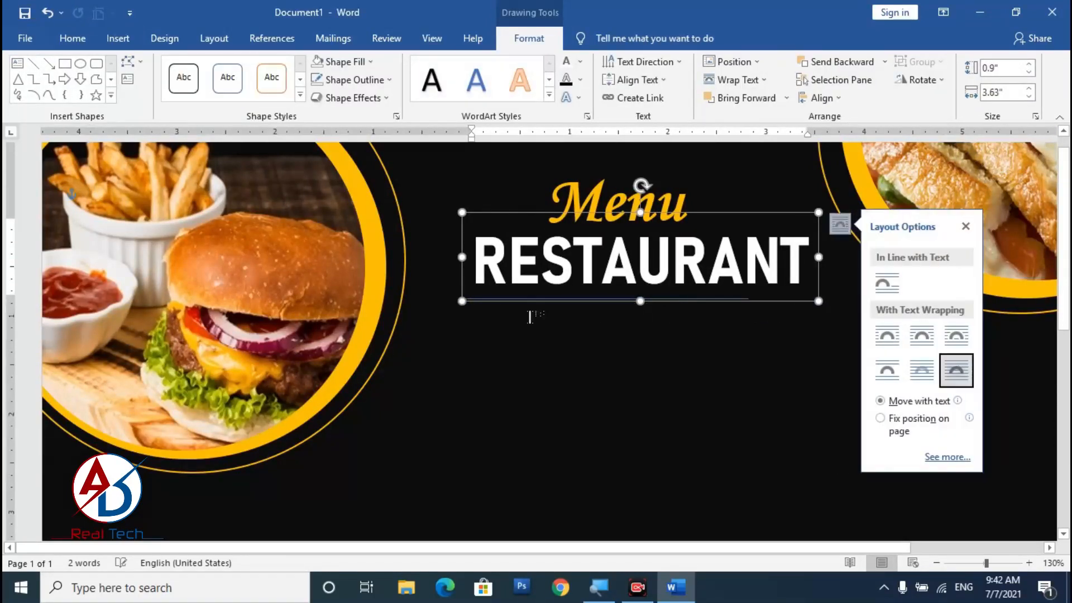
{"action": "left_click", "coordinate": [583, 373]}
{"action": "key", "text": "ctrl+z"}
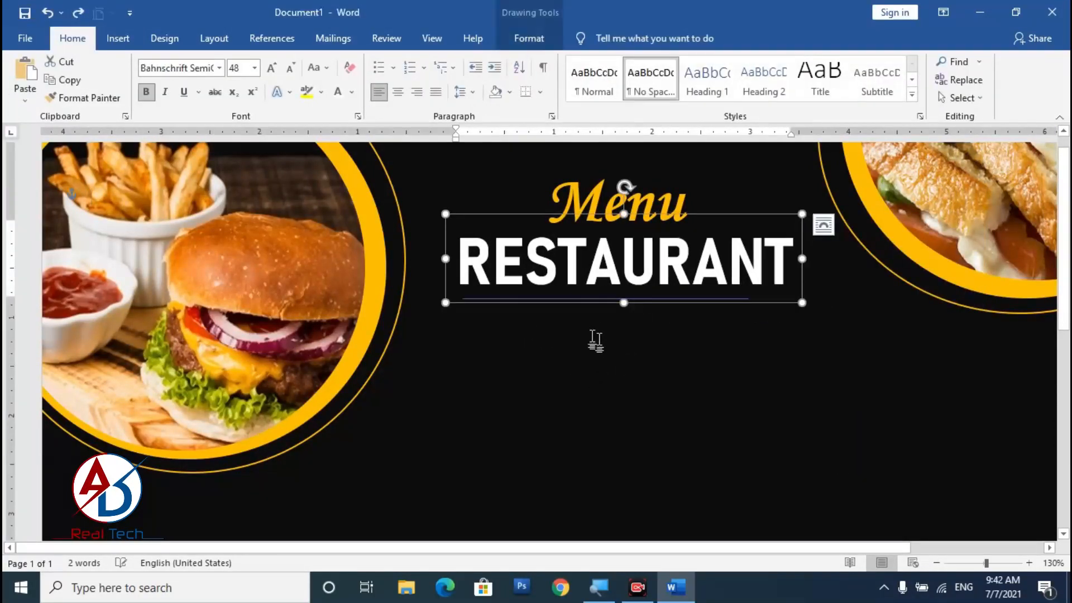
Shorten the RESTAURANT text box from its bottom edge and nudge the line into a centred position just beneath the word.
{"action": "left_click", "coordinate": [568, 329]}
{"action": "left_click", "coordinate": [586, 260]}
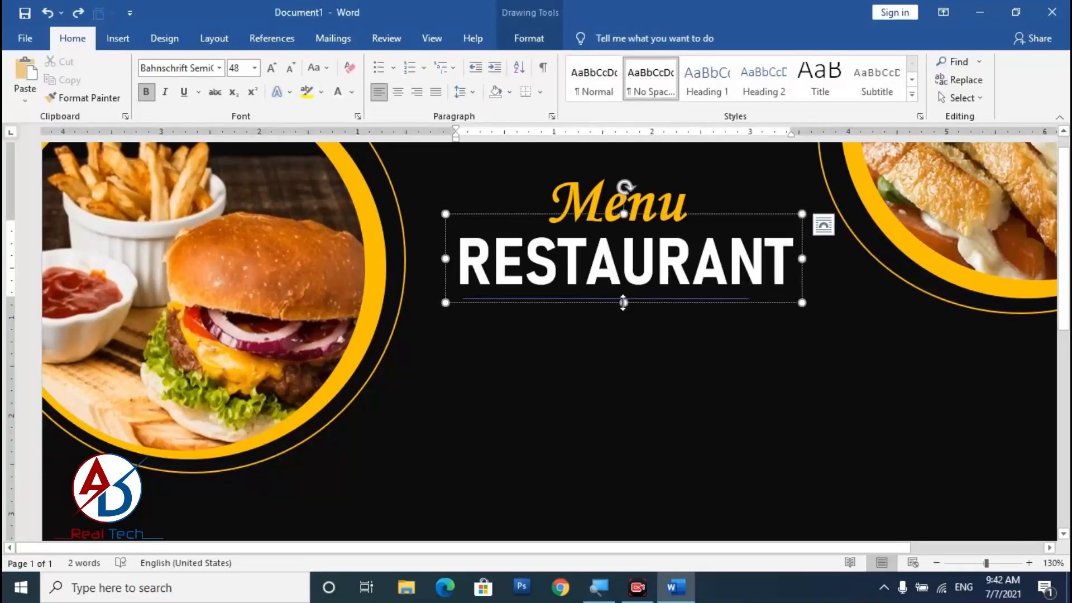
{"action": "left_click_drag", "start_coordinate": [623, 302], "coordinate": [623, 292]}
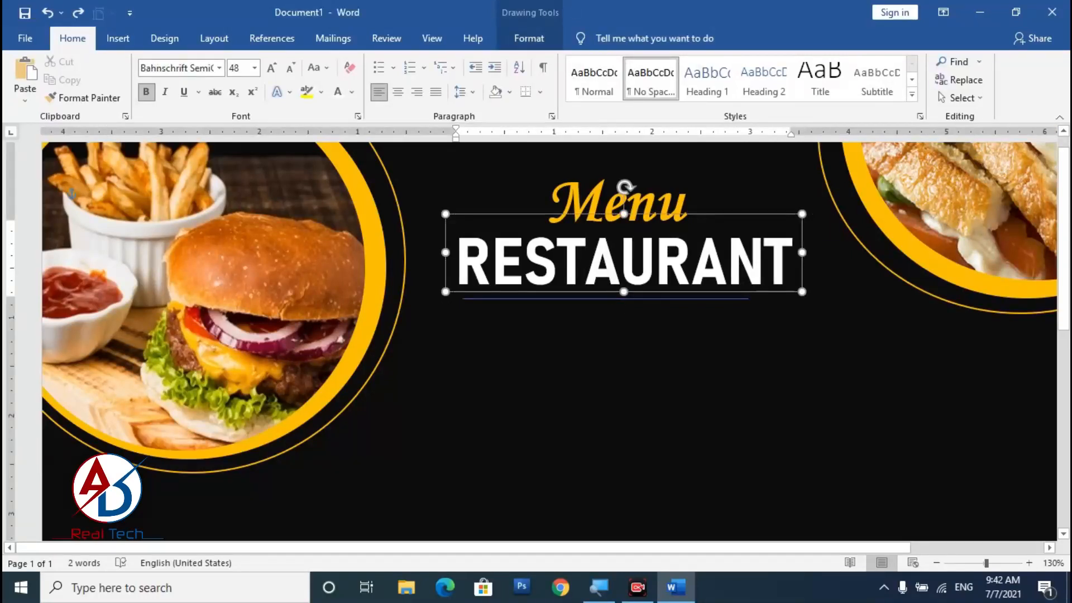
{"action": "left_click", "coordinate": [589, 300]}
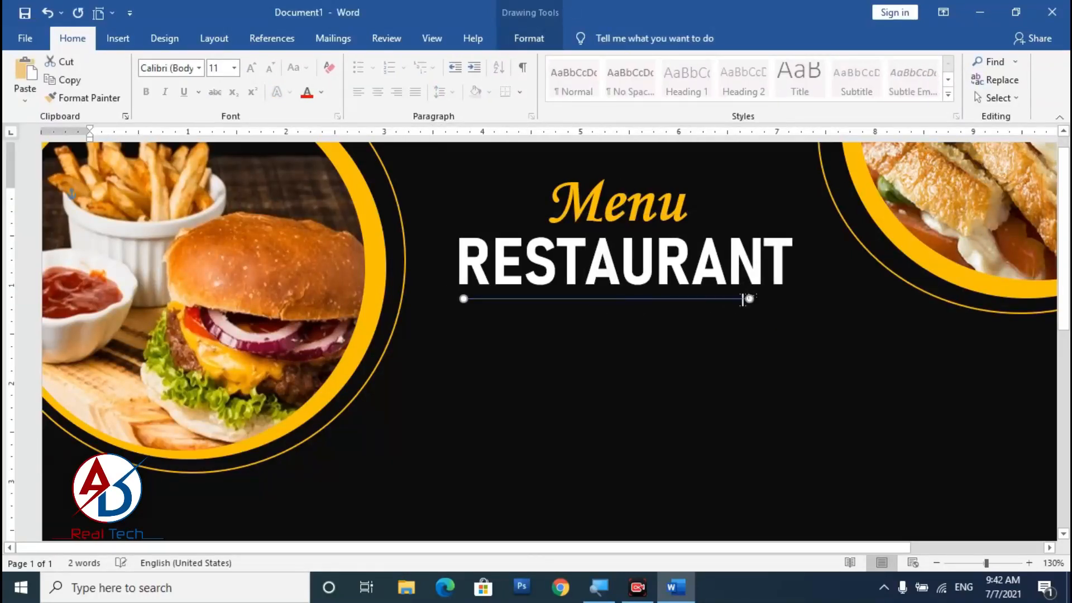
{"action": "key", "text": "Up"}
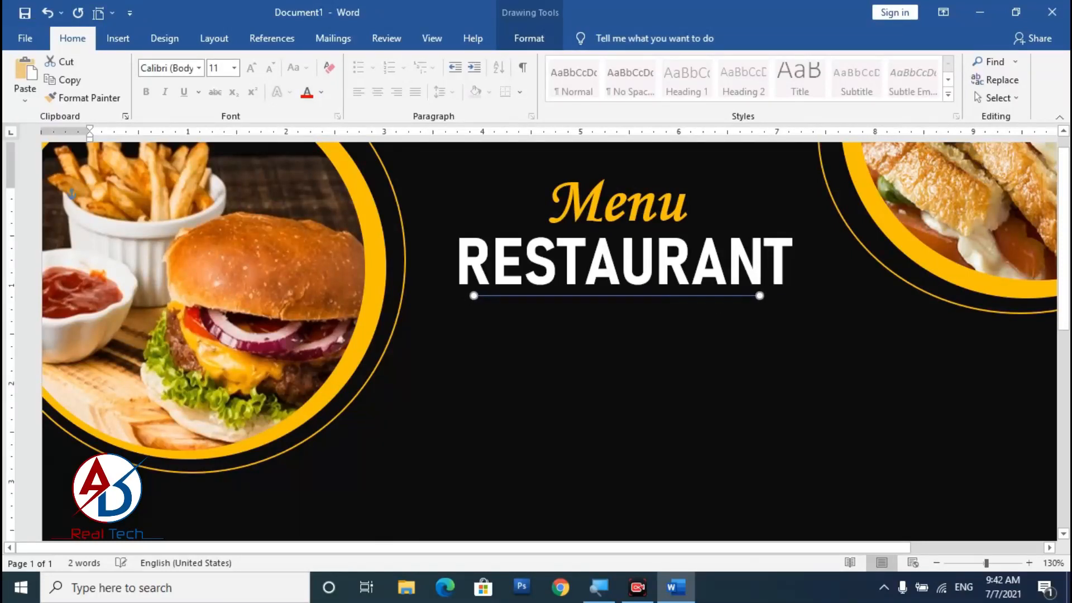
Colour the line beneath RESTAURANT with the standard orange and give it a thicker weight.
{"action": "left_click", "coordinate": [545, 40]}
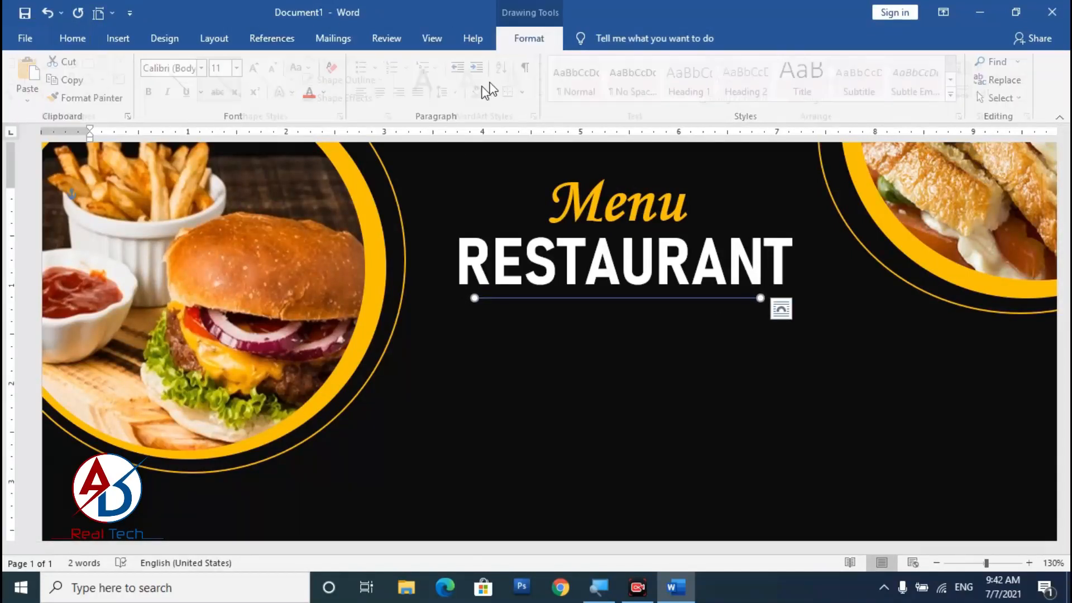
{"action": "left_click", "coordinate": [368, 79]}
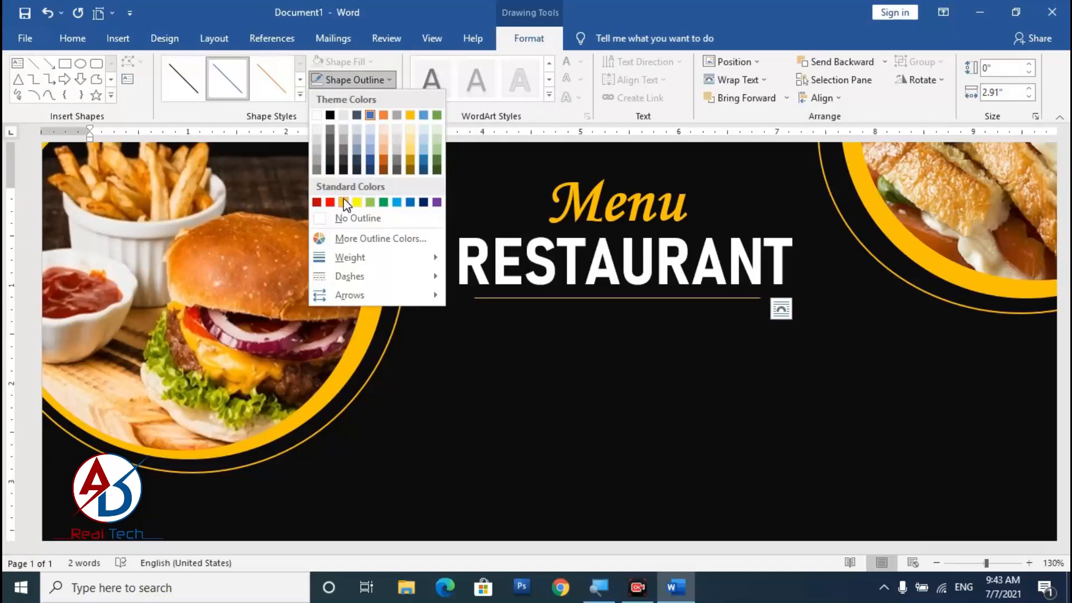
{"action": "left_click", "coordinate": [343, 202]}
{"action": "left_click", "coordinate": [343, 80]}
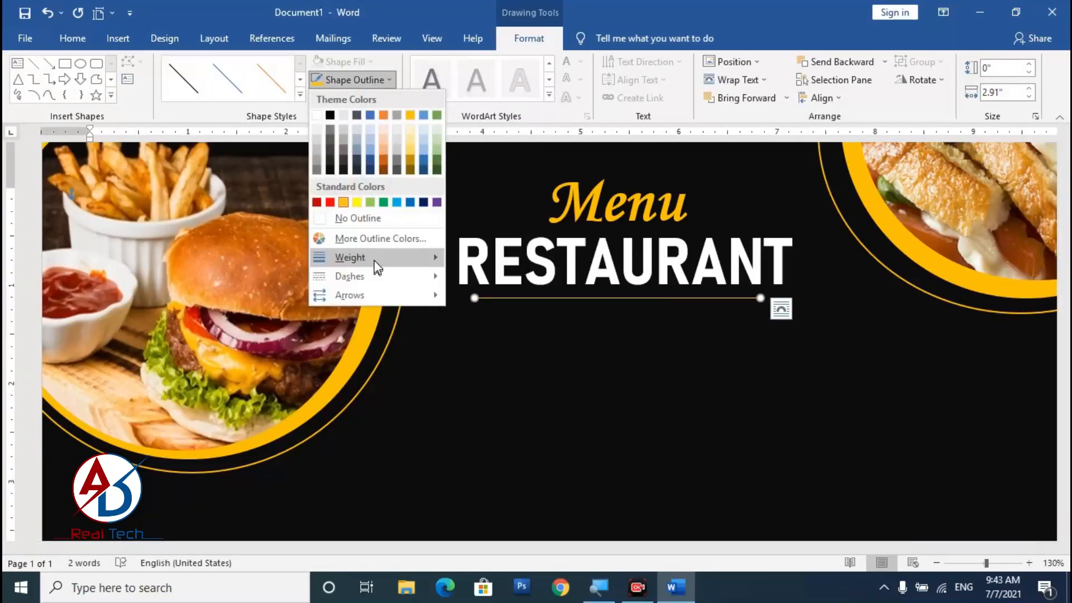
{"action": "mouse_move", "coordinate": [369, 259]}
{"action": "left_click", "coordinate": [504, 350]}
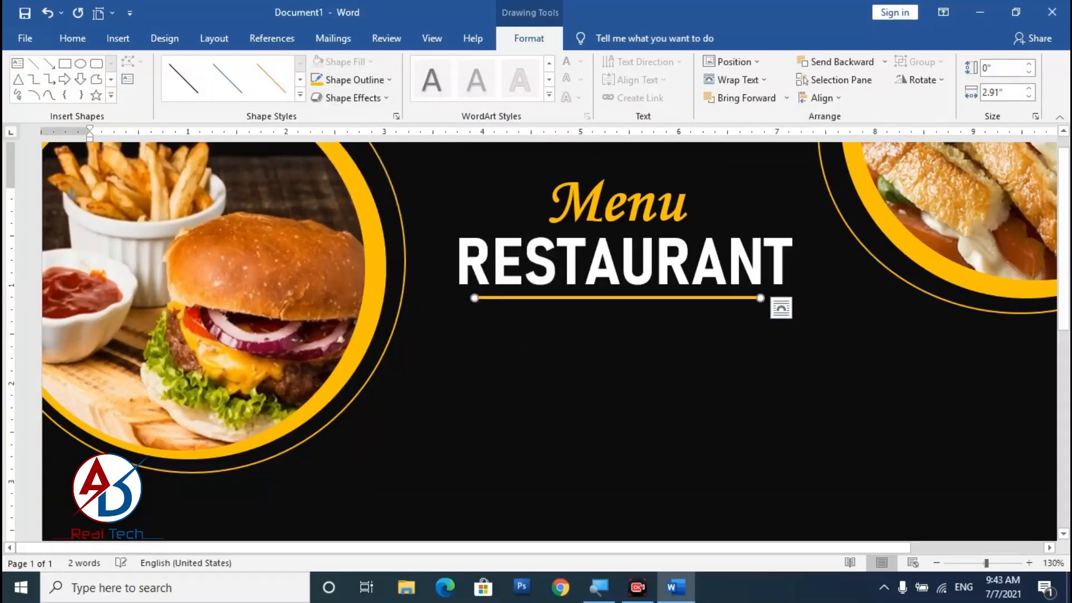
Draw a text box about 4.52" wide and 1.4" high on the black area below the orange line.
{"action": "scroll", "coordinate": [514, 351], "scroll_direction": "down", "scroll_amount": 12}
{"action": "scroll", "coordinate": [912, 367], "scroll_direction": "up", "scroll_amount": 4}
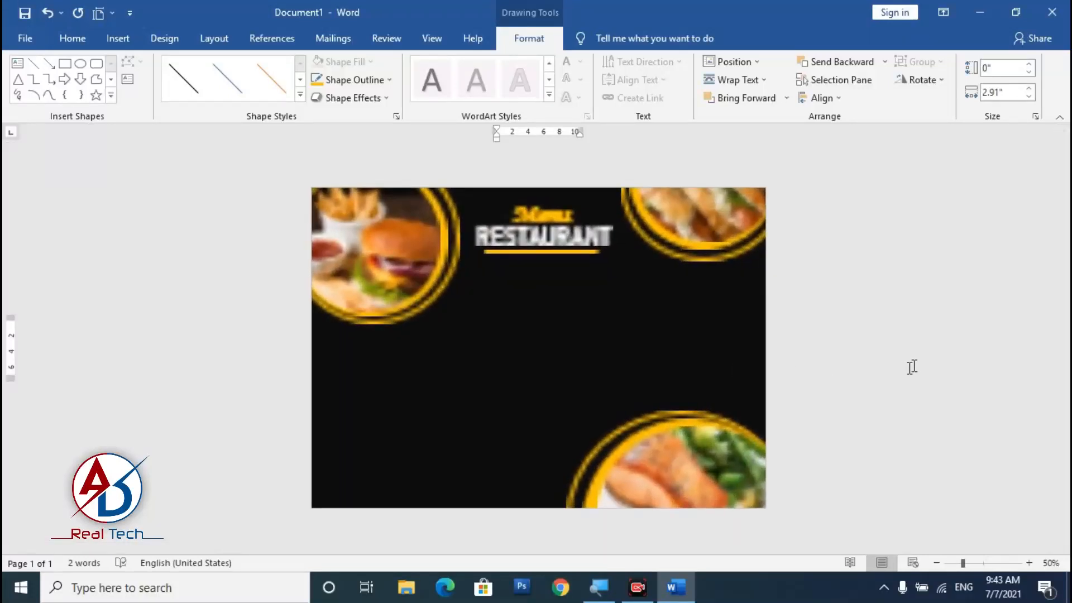
{"action": "left_click", "coordinate": [773, 362]}
{"action": "scroll", "coordinate": [773, 362], "scroll_direction": "down", "scroll_amount": 1}
{"action": "scroll", "coordinate": [539, 351], "scroll_direction": "up", "scroll_amount": 6}
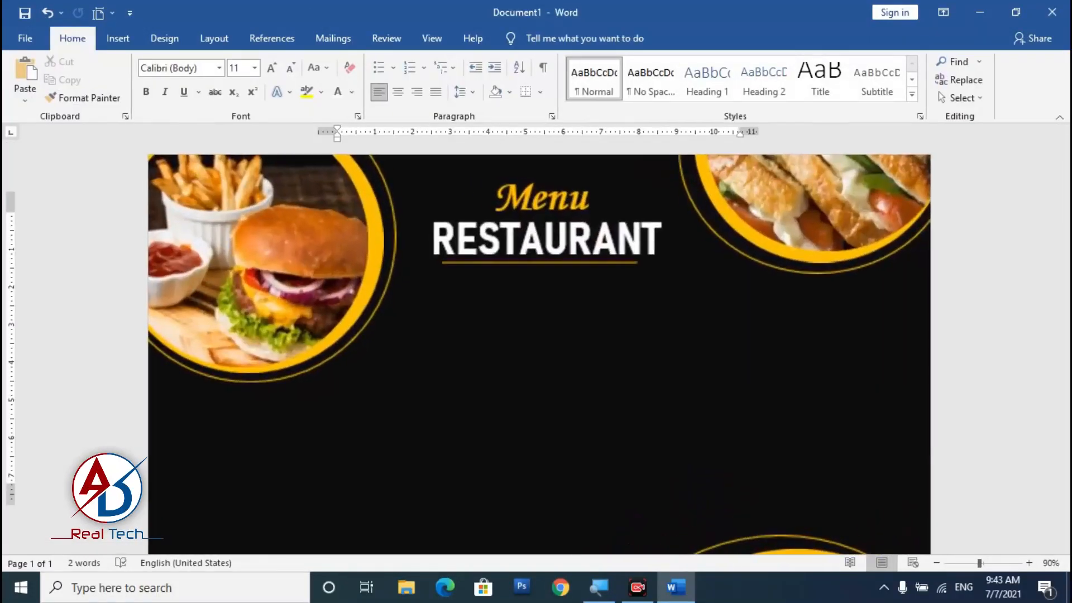
{"action": "left_click", "coordinate": [118, 38]}
{"action": "left_click", "coordinate": [214, 63]}
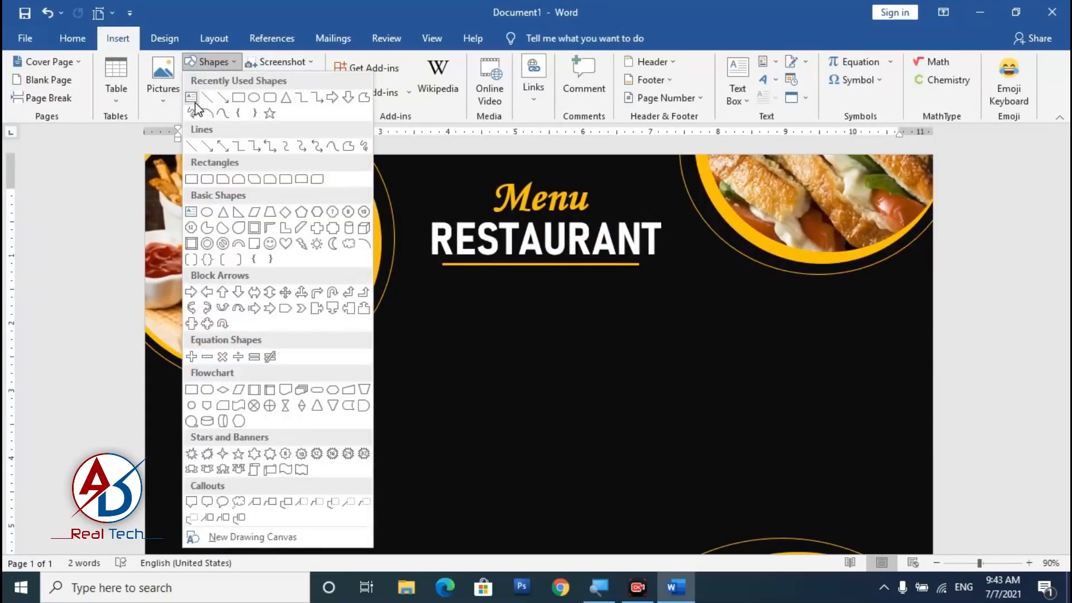
{"action": "left_click", "coordinate": [194, 101]}
{"action": "left_click_drag", "start_coordinate": [437, 309], "coordinate": [744, 403]}
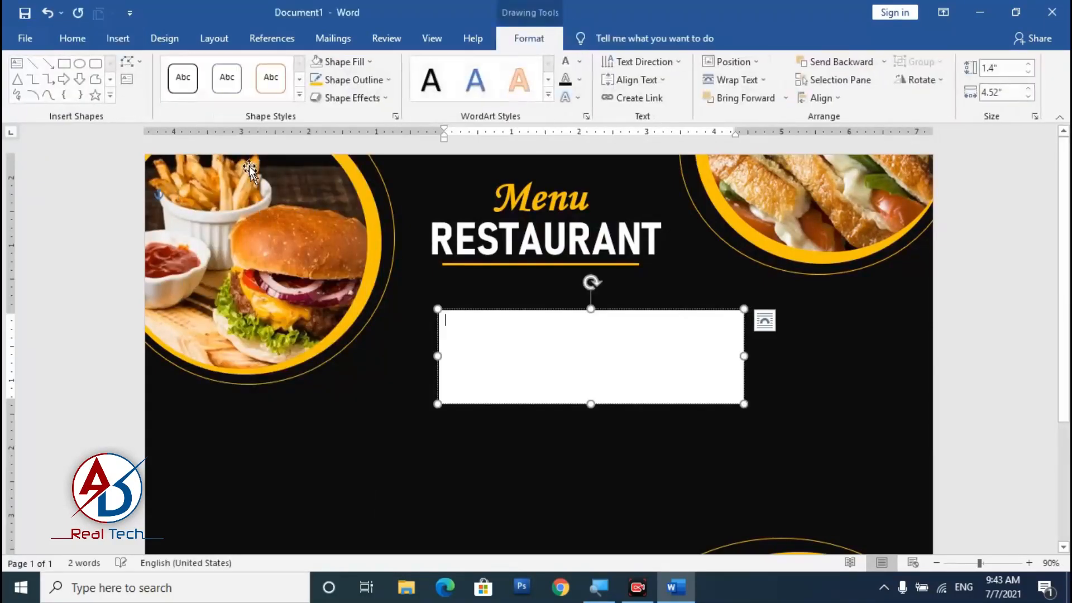
Open the lorem text file from the desktop and copy its opening text through "ridiculus mus.".
{"action": "left_click", "coordinate": [73, 38]}
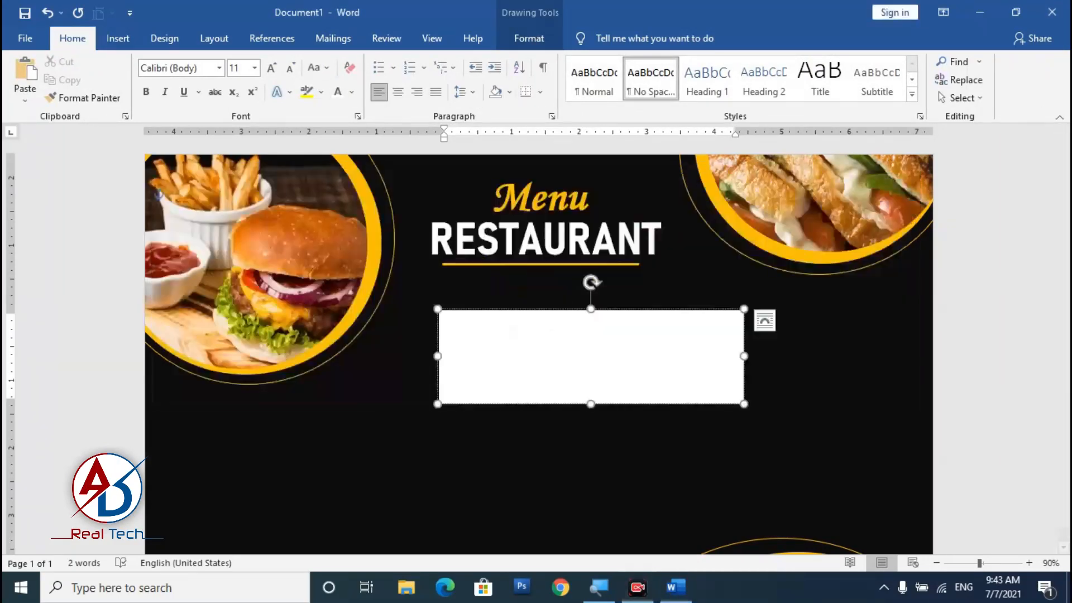
{"action": "left_click", "coordinate": [980, 12]}
{"action": "left_click", "coordinate": [422, 197]}
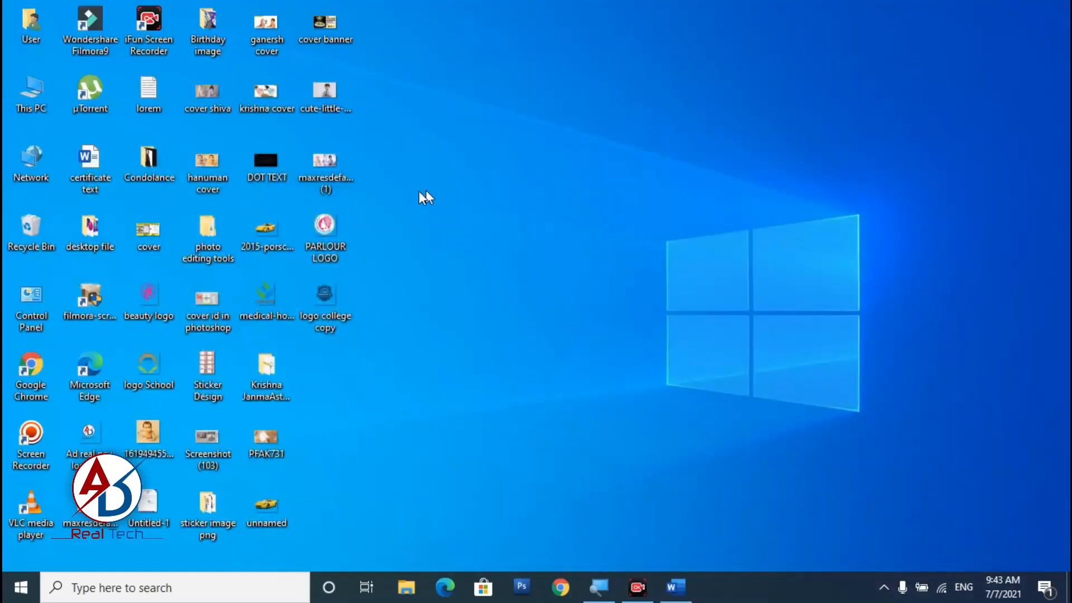
{"action": "double_click", "coordinate": [146, 94]}
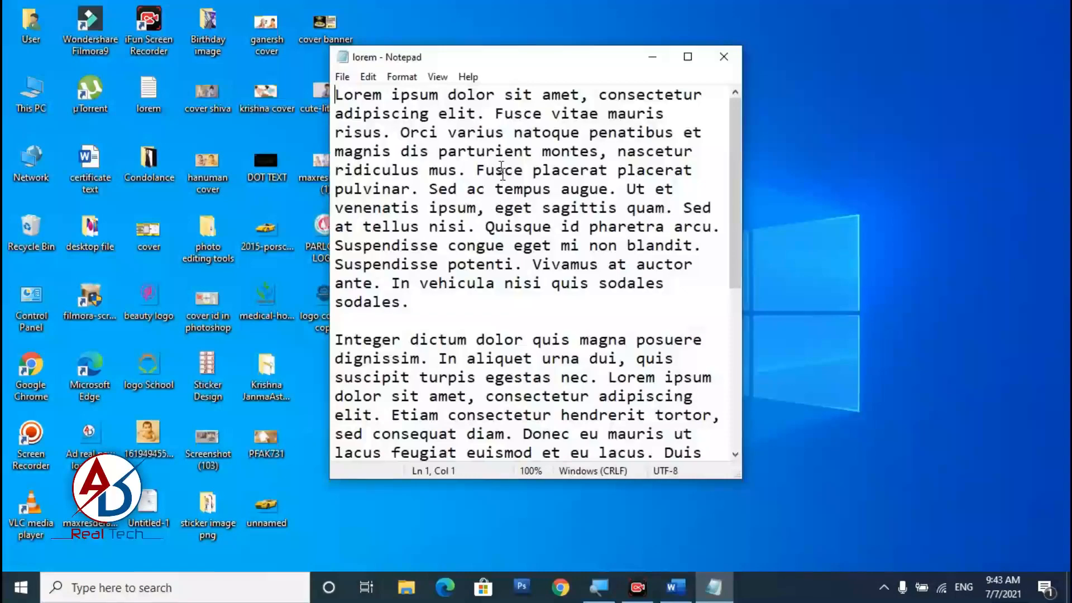
{"action": "left_click_drag", "start_coordinate": [335, 95], "coordinate": [466, 170]}
{"action": "key", "text": "ctrl+c"}
Switch back to Word and paste the copied lorem text into the new text box.
{"action": "key", "text": "alt+Tab"}
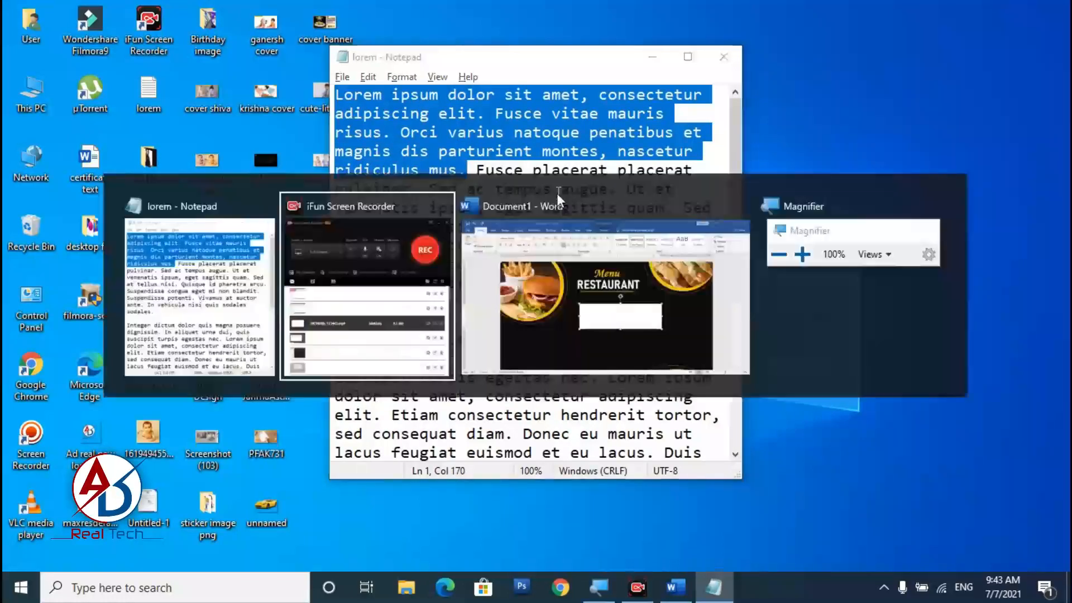
{"action": "left_click", "coordinate": [674, 591]}
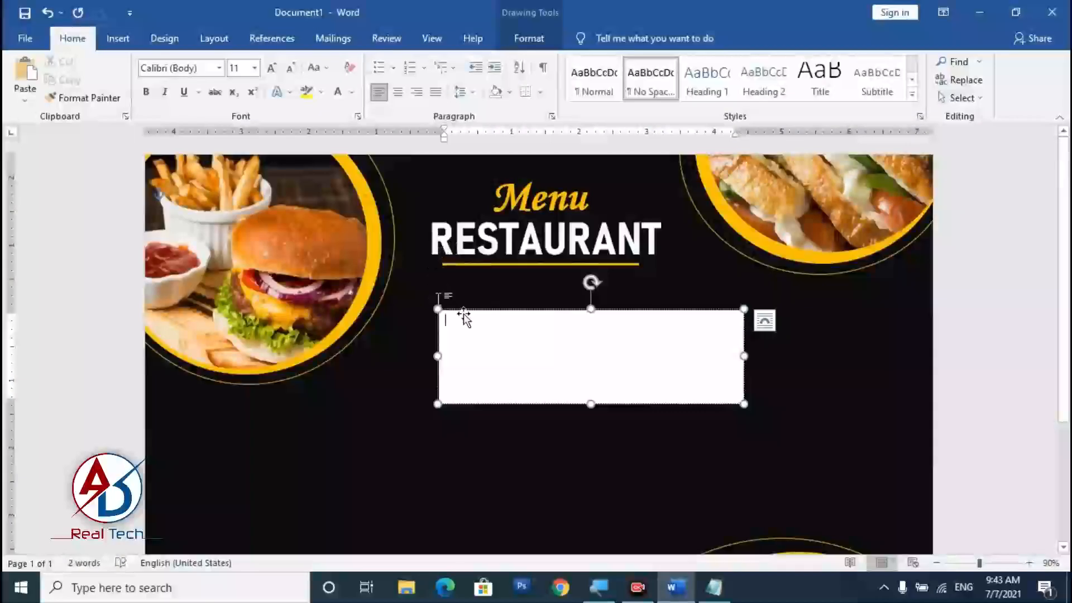
{"action": "key", "text": "ctrl+v"}
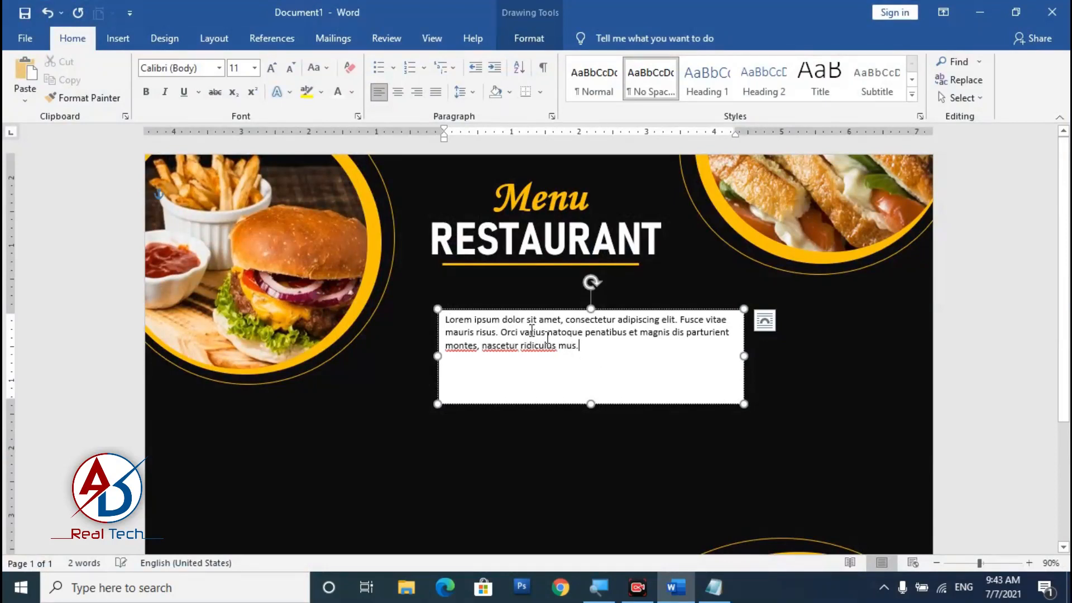
Centre the pasted lorem text and set its font size to 12.
{"action": "key", "text": "ctrl+a"}
{"action": "left_click", "coordinate": [393, 96]}
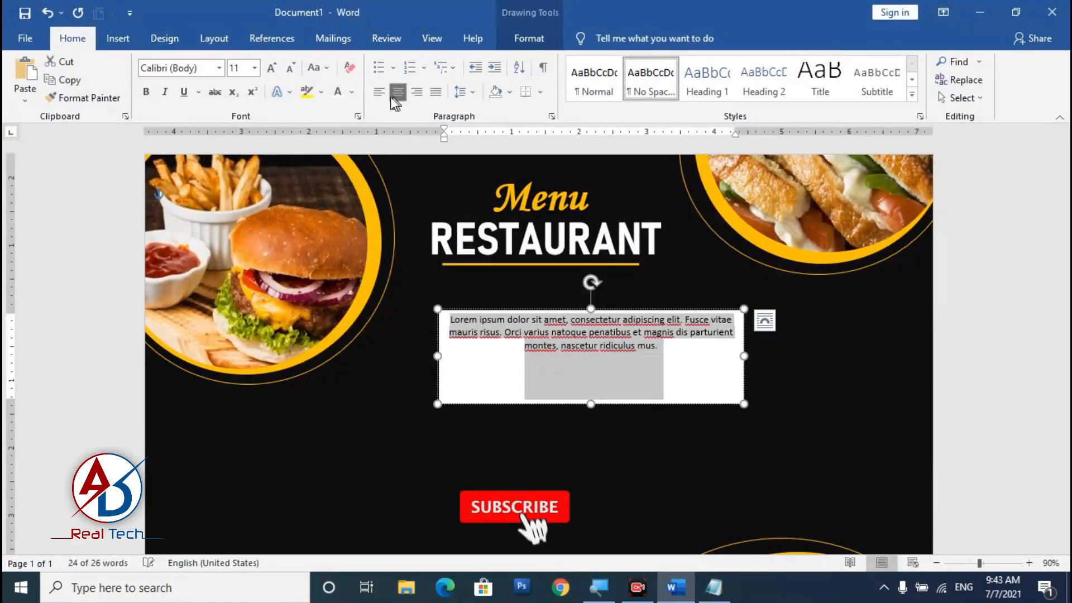
{"action": "left_click", "coordinate": [271, 68]}
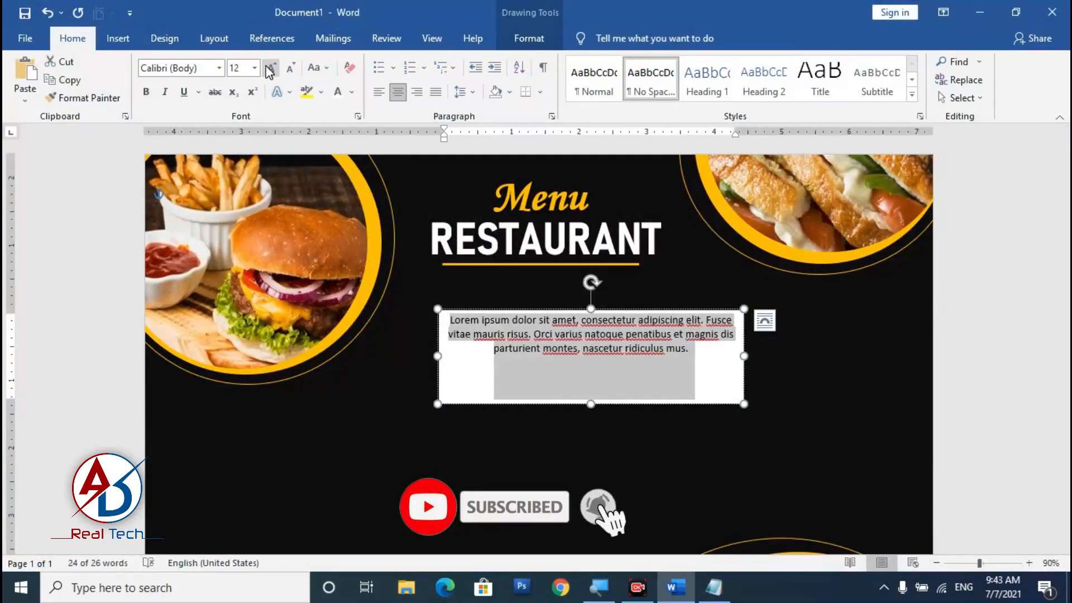
{"action": "left_click", "coordinate": [270, 69]}
{"action": "left_click", "coordinate": [289, 69]}
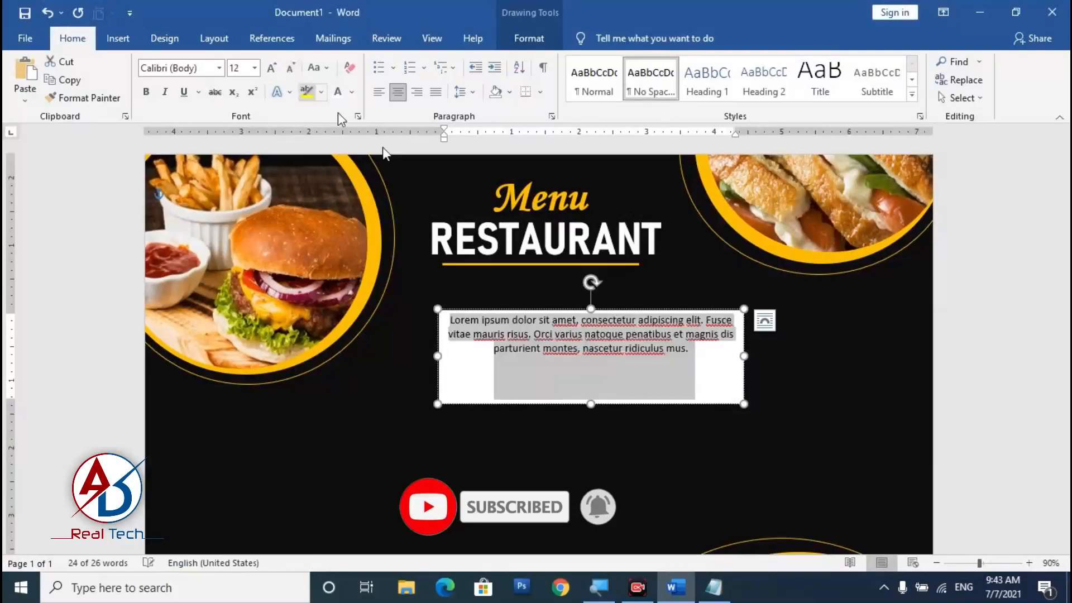
Shrink the lorem text box to about 3.42" wide and place it centred just below the orange line.
{"action": "left_click_drag", "start_coordinate": [591, 403], "coordinate": [591, 363]}
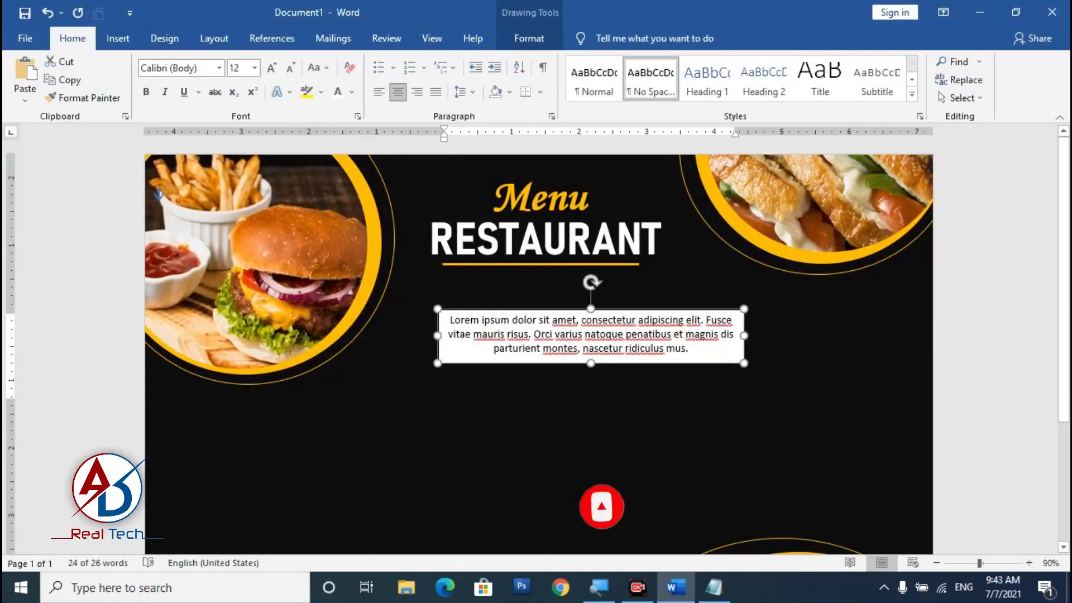
{"action": "left_click_drag", "start_coordinate": [547, 309], "coordinate": [511, 274]}
{"action": "left_click_drag", "start_coordinate": [708, 301], "coordinate": [653, 300]}
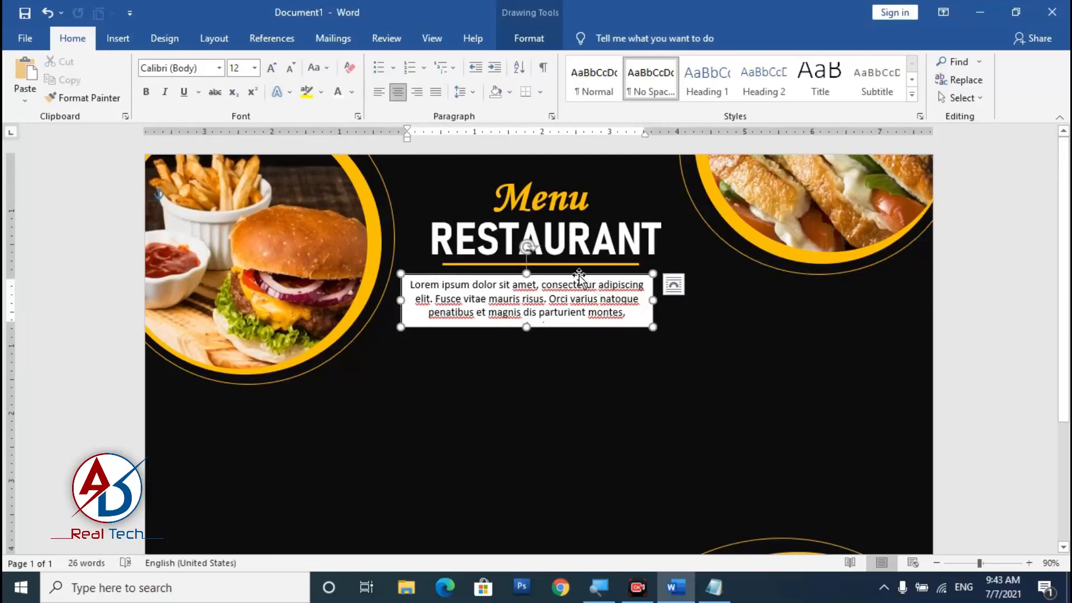
{"action": "left_click_drag", "start_coordinate": [578, 274], "coordinate": [593, 273]}
{"action": "left_click_drag", "start_coordinate": [668, 300], "coordinate": [648, 300]}
Delete the last line, "parturient montes, nascetur ridiculus mus.", and shorten the text box to about 0.78" high.
{"action": "left_click_drag", "start_coordinate": [527, 338], "coordinate": [530, 393]}
{"action": "left_click_drag", "start_coordinate": [434, 326], "coordinate": [633, 326]}
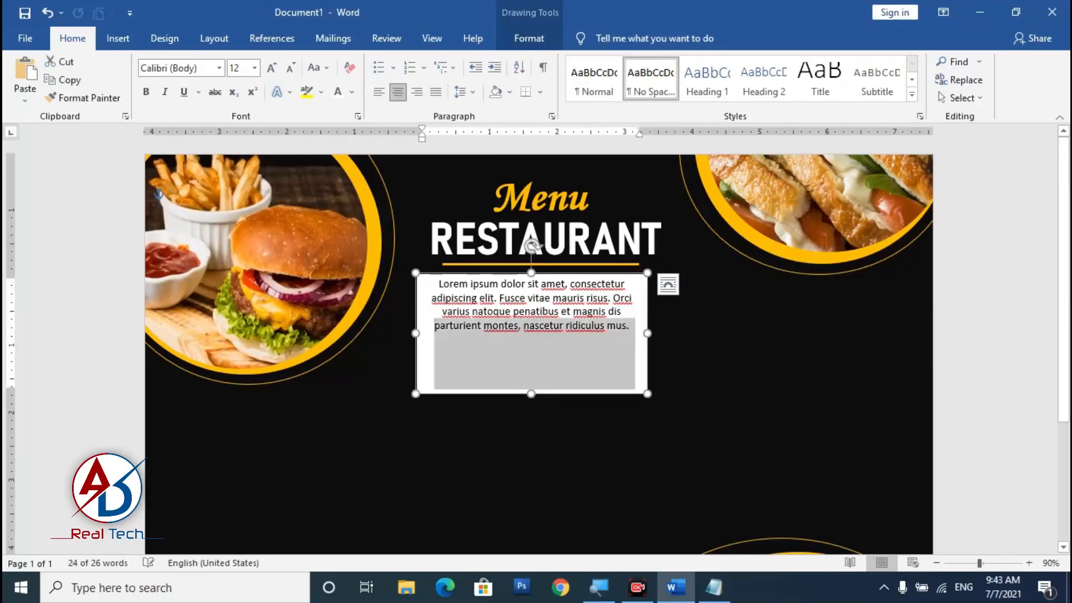
{"action": "key", "text": "BackSpace"}
{"action": "left_click_drag", "start_coordinate": [531, 393], "coordinate": [531, 327]}
Remove the lorem text box's fill, colour its text white and shift the box slightly right.
{"action": "left_click", "coordinate": [529, 38]}
{"action": "left_click", "coordinate": [346, 62]}
{"action": "left_click", "coordinate": [348, 205]}
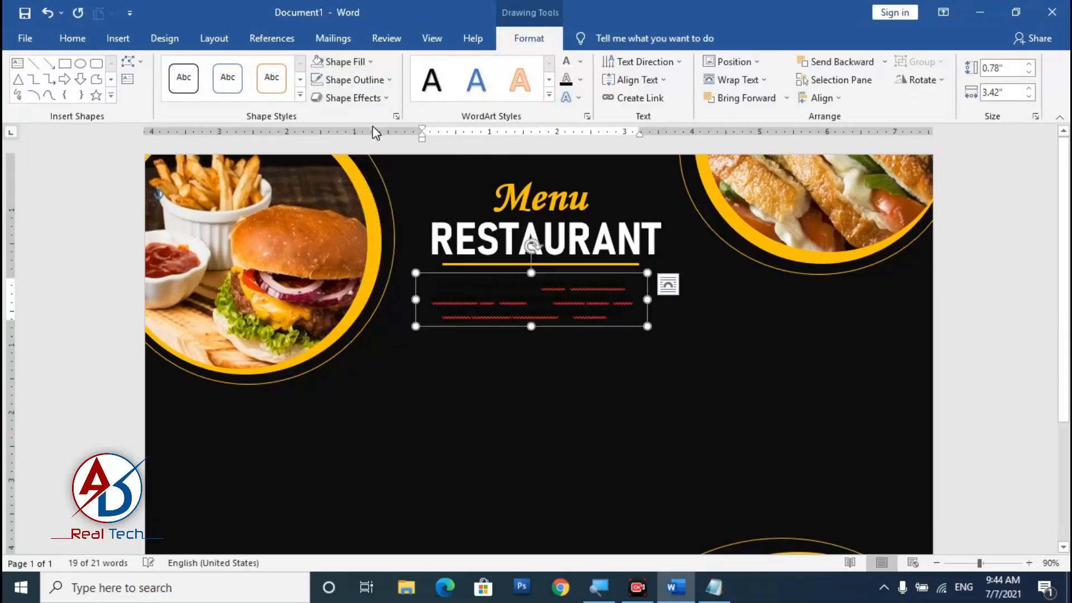
{"action": "left_click", "coordinate": [72, 38]}
{"action": "left_click", "coordinate": [338, 92]}
{"action": "left_click_drag", "start_coordinate": [583, 274], "coordinate": [592, 274]}
Start a new line before "mauris risus" in the lorem text and delete everything after "Orci varius".
{"action": "scroll", "coordinate": [614, 424], "scroll_direction": "down", "scroll_amount": 4}
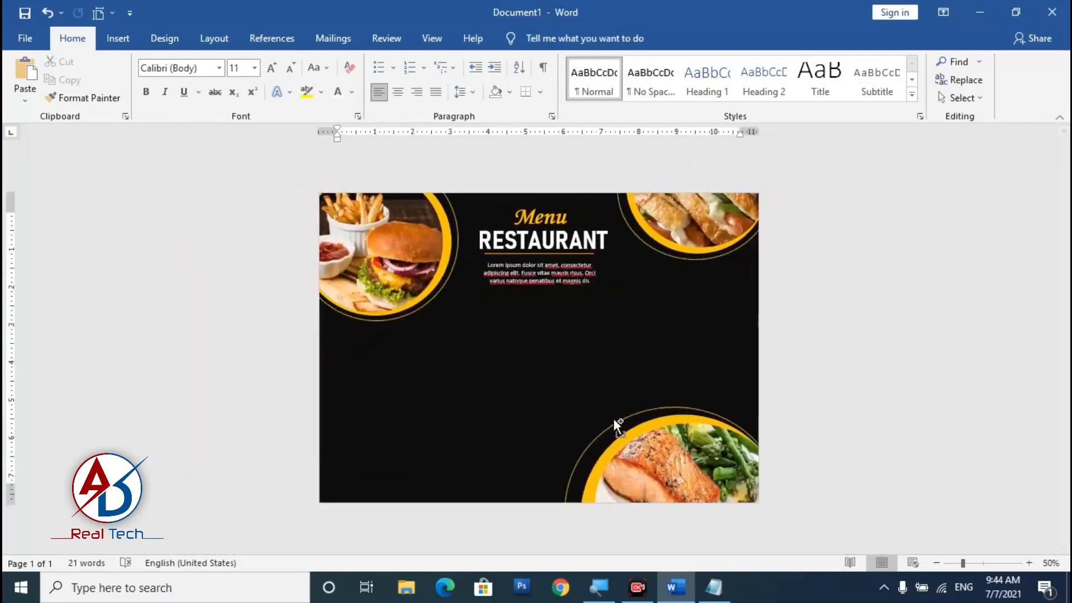
{"action": "scroll", "coordinate": [614, 424], "scroll_direction": "up", "scroll_amount": 11}
{"action": "left_click", "coordinate": [790, 399]}
{"action": "key", "text": "Return"}
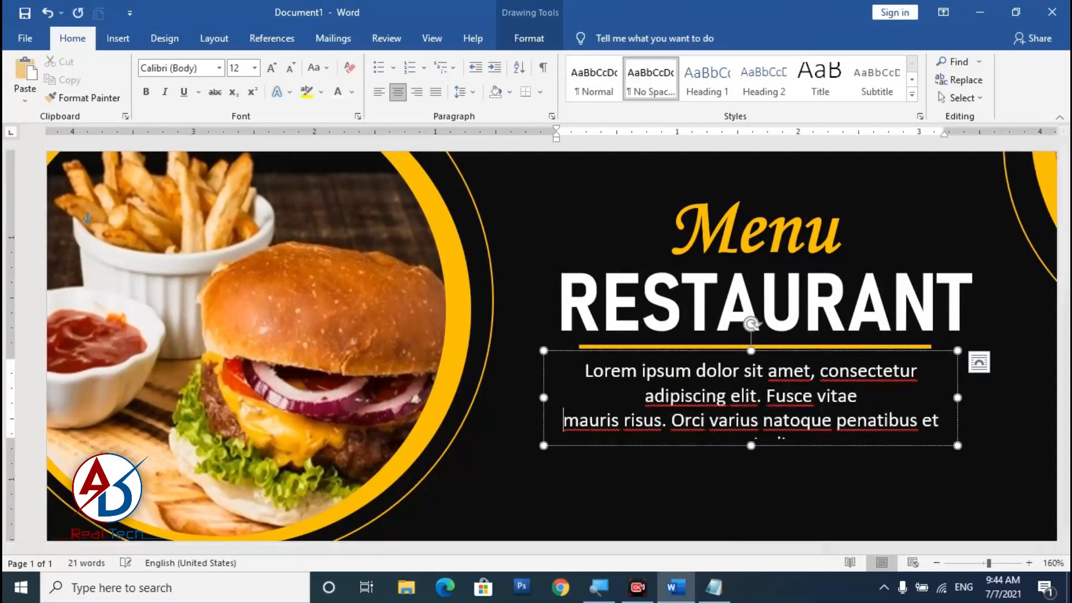
{"action": "left_click", "coordinate": [810, 438]}
{"action": "key", "text": "BackSpace"}
{"action": "key", "text": "BackSpace"}
{"action": "key", "text": "BackSpace"}
{"action": "key", "text": "BackSpace"}
{"action": "key", "text": "BackSpace"}
{"action": "key", "text": "BackSpace"}
{"action": "key", "text": "BackSpace"}
{"action": "key", "text": "BackSpace"}
{"action": "key", "text": "BackSpace"}
{"action": "key", "text": "BackSpace"}
{"action": "key", "text": "BackSpace"}
{"action": "key", "text": "BackSpace"}
{"action": "key", "text": "BackSpace"}
{"action": "key", "text": "BackSpace"}
{"action": "key", "text": "BackSpace"}
{"action": "key", "text": "BackSpace"}
{"action": "key", "text": "BackSpace"}
{"action": "key", "text": "BackSpace"}
{"action": "key", "text": "BackSpace"}
{"action": "key", "text": "BackSpace"}
Move the lorem text box slightly up, closer to the orange line, and deselect it.
{"action": "left_click", "coordinate": [980, 362]}
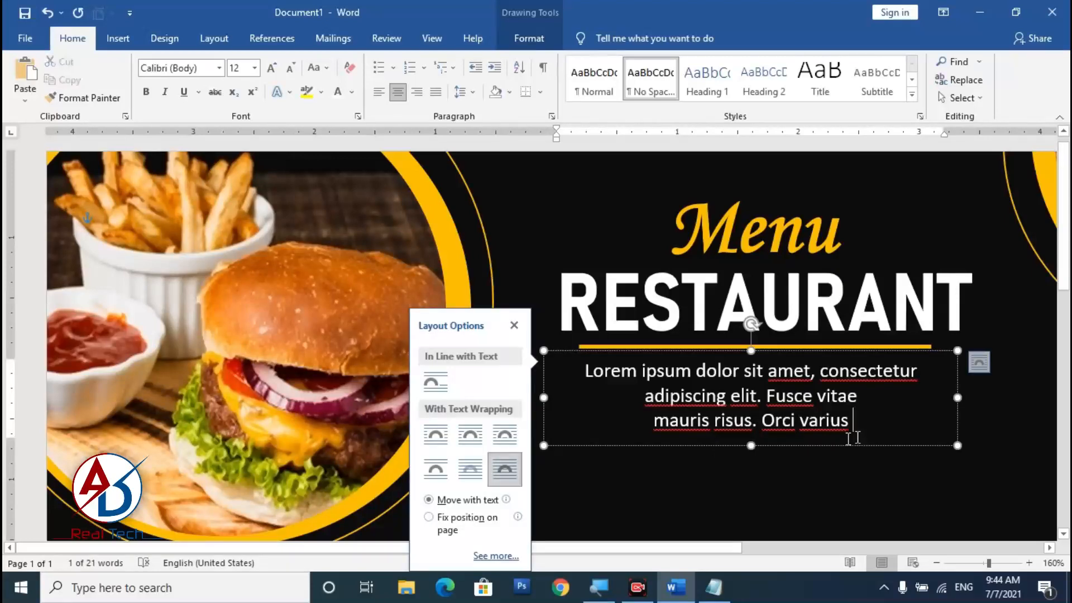
{"action": "left_click", "coordinate": [516, 325]}
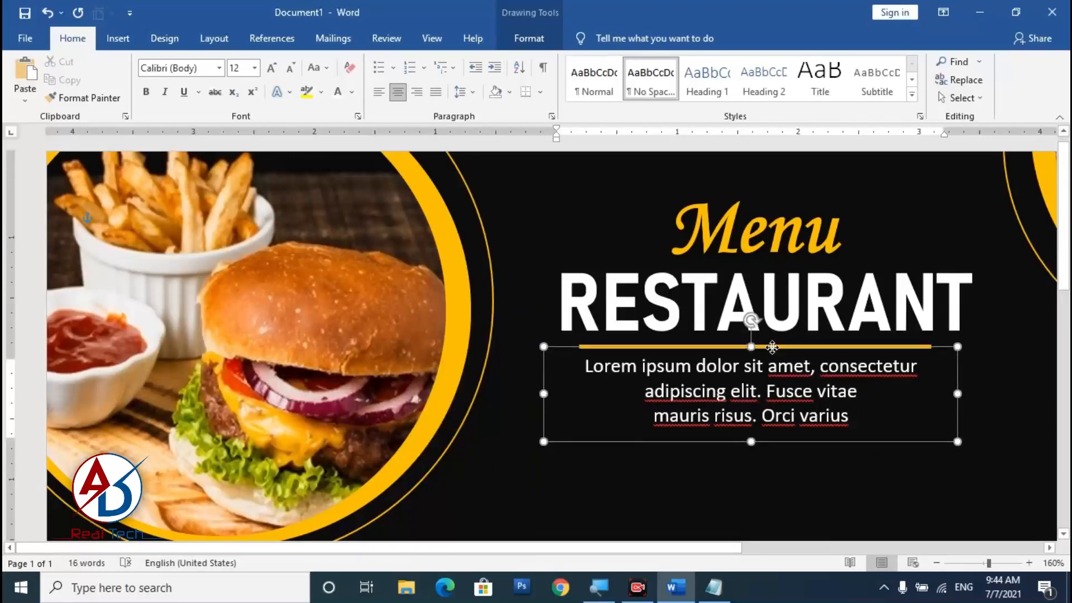
{"action": "scroll", "coordinate": [810, 411], "scroll_direction": "down", "scroll_amount": 9}
{"action": "scroll", "coordinate": [807, 414], "scroll_direction": "down", "scroll_amount": 2}
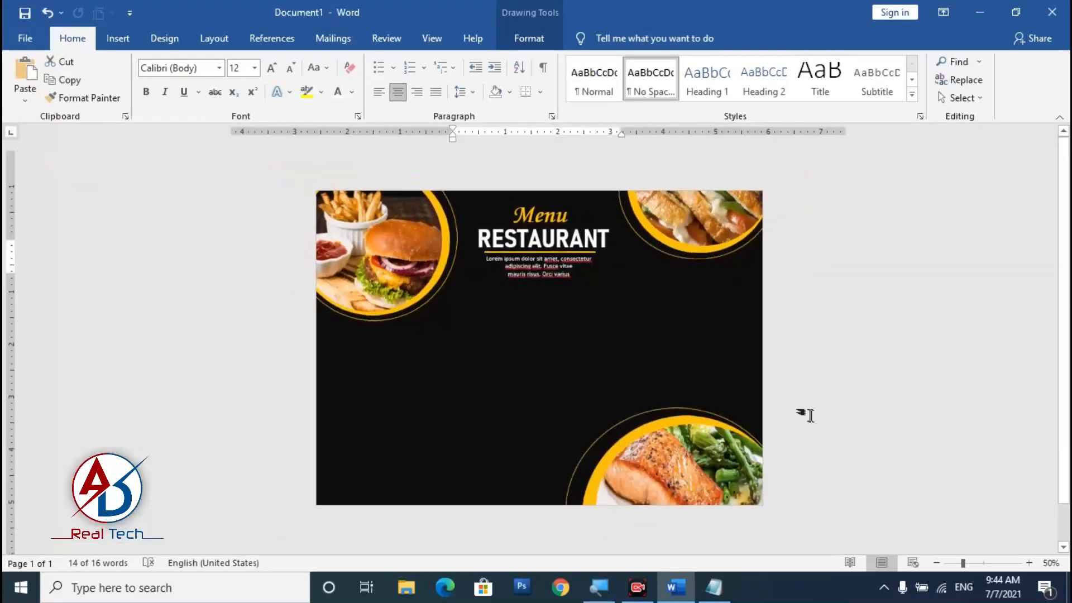
{"action": "scroll", "coordinate": [808, 414], "scroll_direction": "up", "scroll_amount": 2}
{"action": "left_click", "coordinate": [838, 401]}
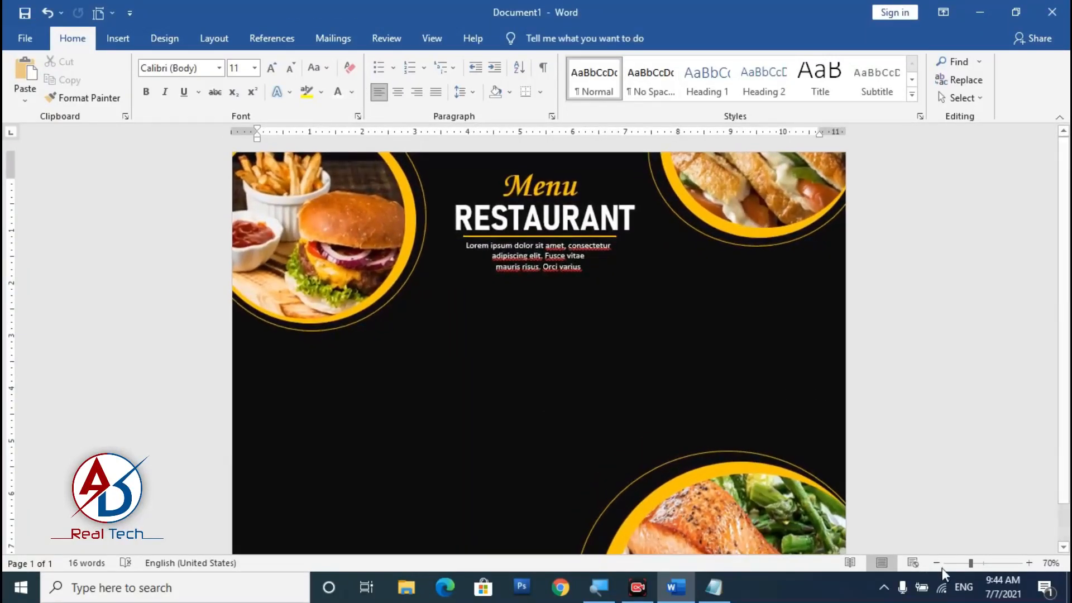
{"action": "scroll", "coordinate": [633, 421], "scroll_direction": "down", "scroll_amount": 2}
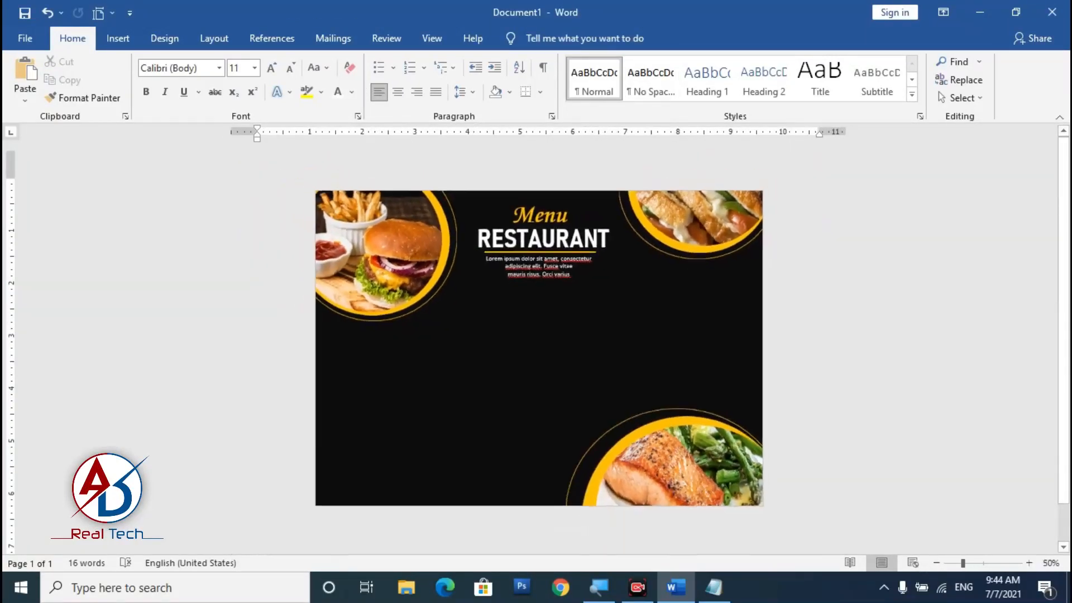
{"action": "scroll", "coordinate": [633, 421], "scroll_direction": "up", "scroll_amount": 2}
{"action": "scroll", "coordinate": [634, 420], "scroll_direction": "down", "scroll_amount": 2}
{"action": "scroll", "coordinate": [634, 421], "scroll_direction": "up", "scroll_amount": 2}
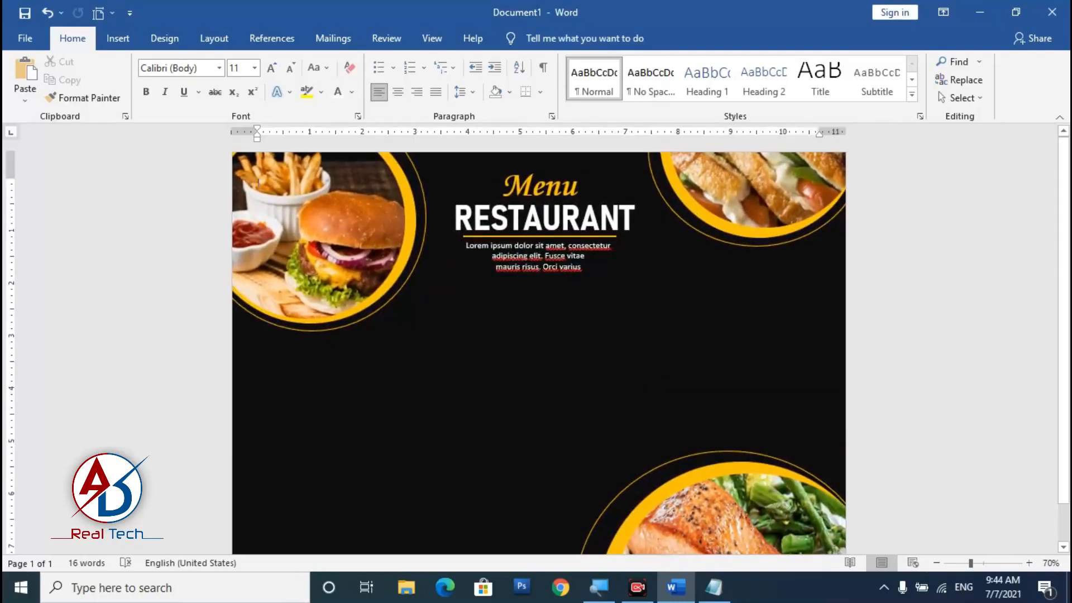
{"action": "scroll", "coordinate": [633, 421], "scroll_direction": "up", "scroll_amount": 1}
{"action": "scroll", "coordinate": [633, 421], "scroll_direction": "down", "scroll_amount": 3}
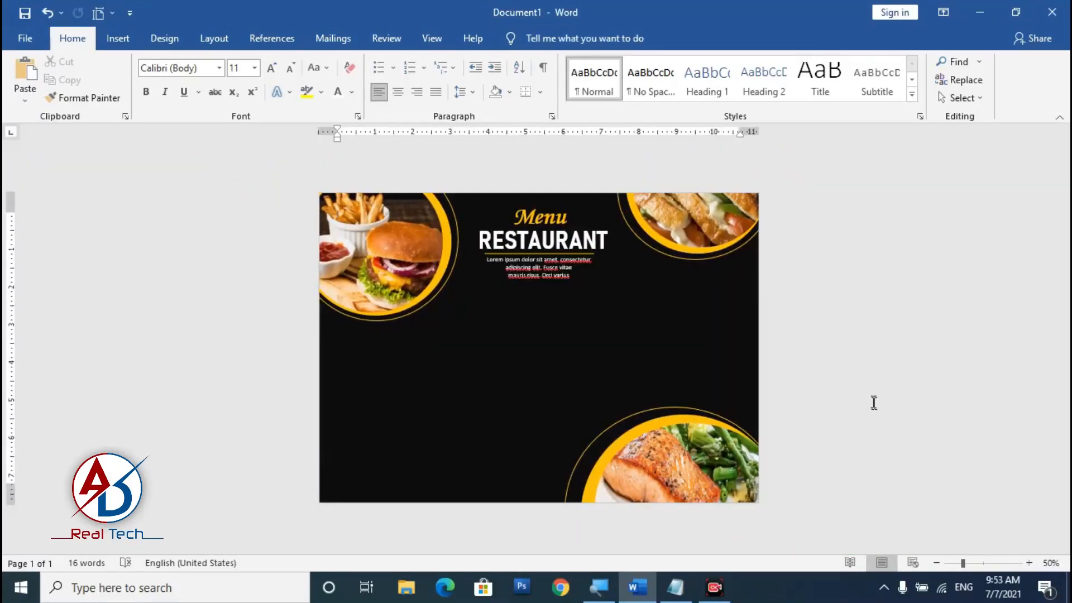
{"action": "scroll", "coordinate": [550, 342], "scroll_direction": "up", "scroll_amount": 2}
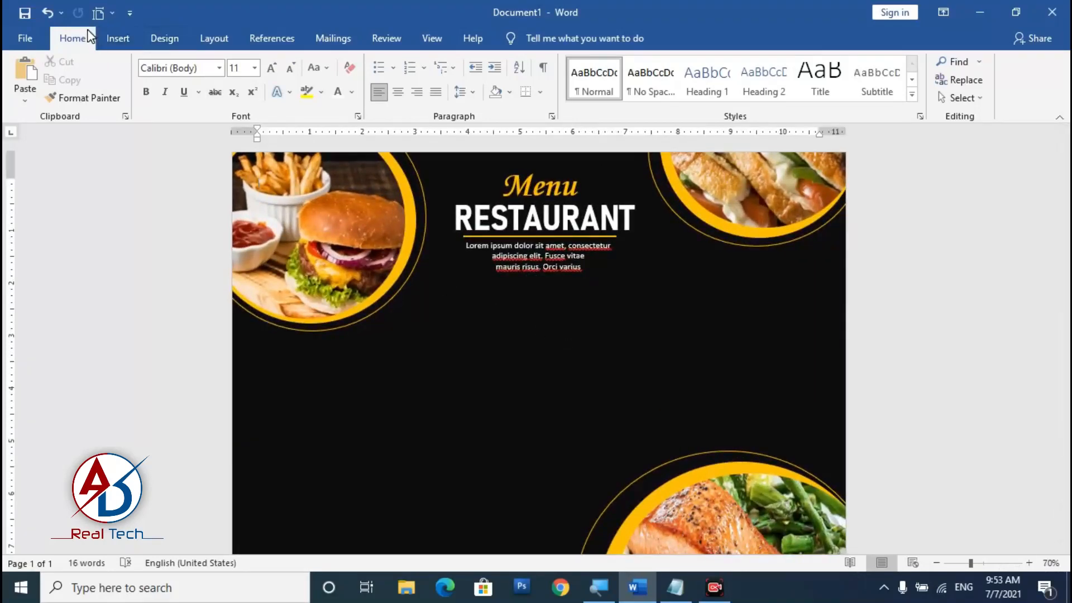
Draw a tall rectangle about 5.21" high below the description text, shift it slightly left and widen it to about 3.7".
{"action": "left_click", "coordinate": [124, 44]}
{"action": "left_click", "coordinate": [226, 63]}
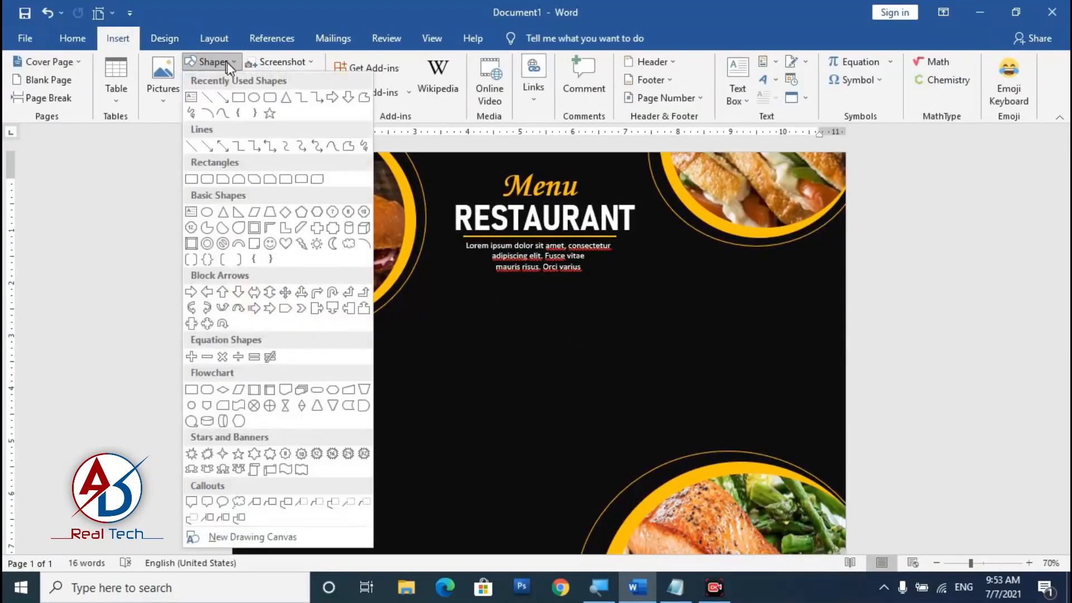
{"action": "left_click", "coordinate": [237, 98]}
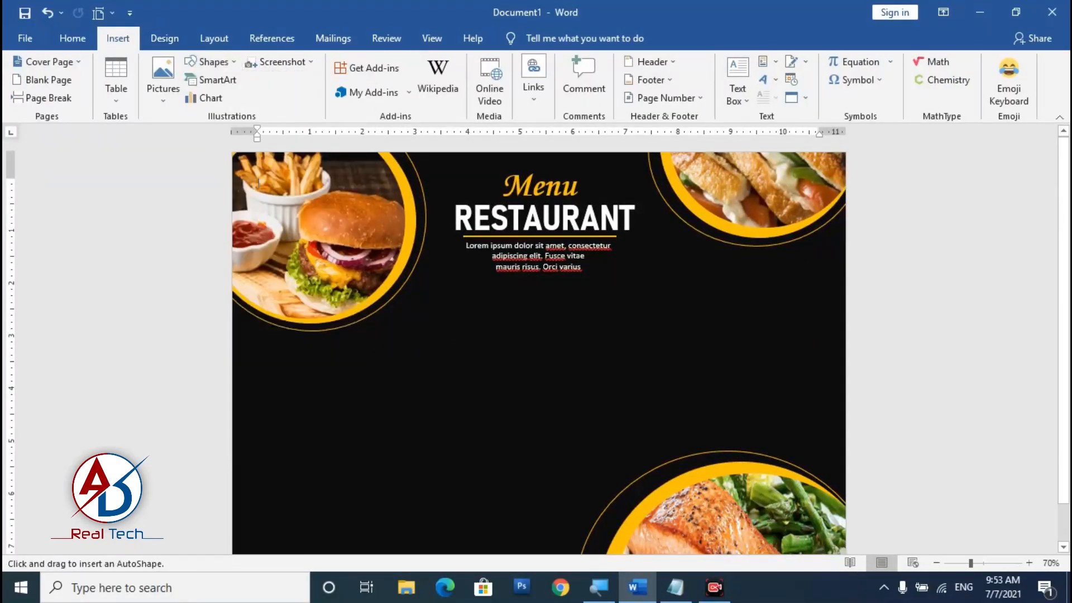
{"action": "left_click_drag", "start_coordinate": [452, 298], "coordinate": [640, 556]}
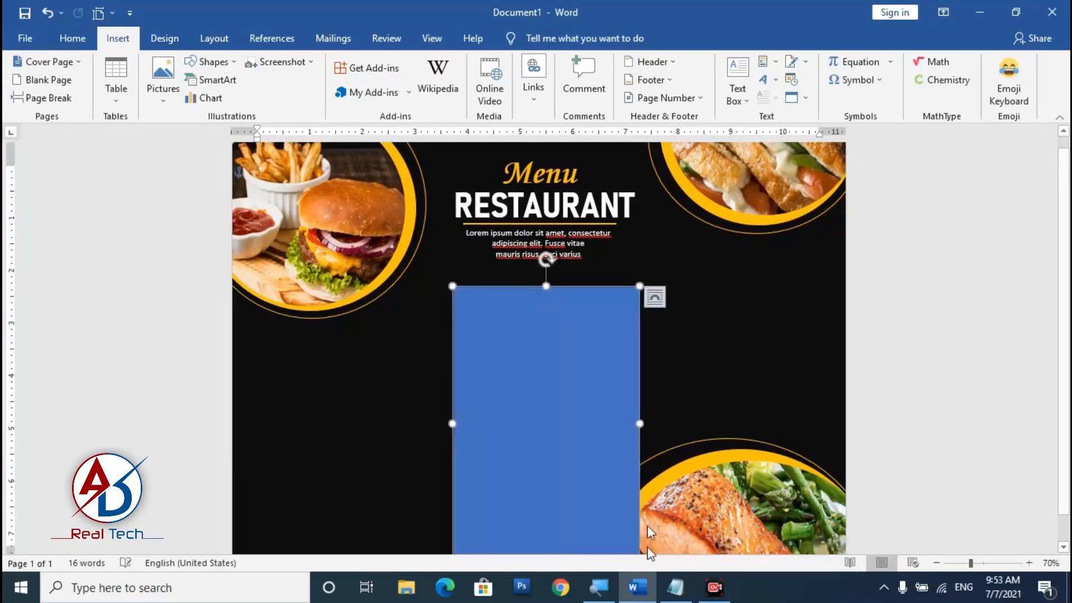
{"action": "left_click_drag", "start_coordinate": [543, 391], "coordinate": [541, 392]}
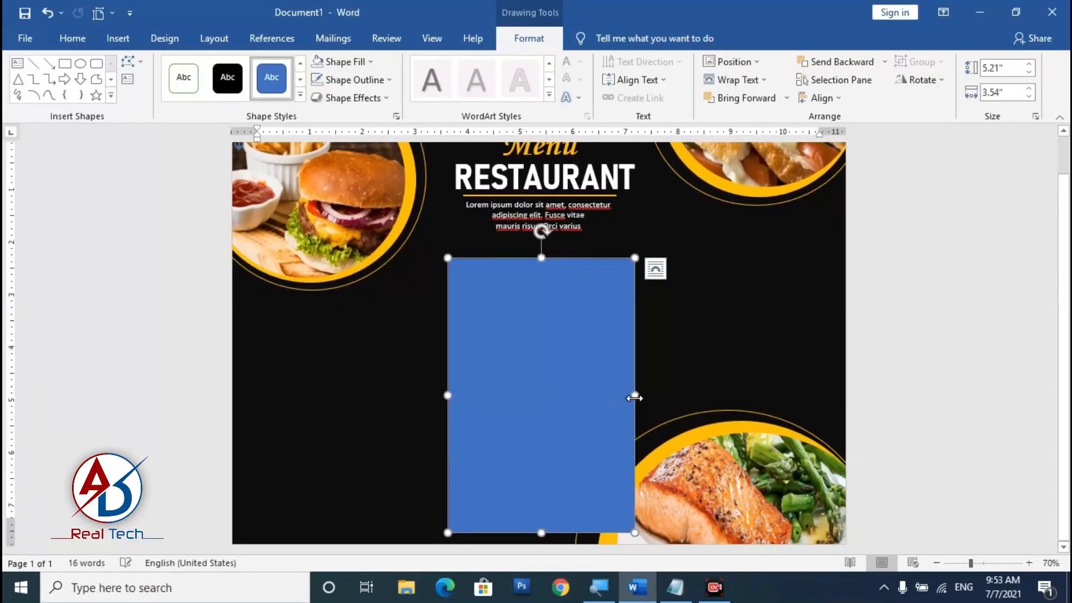
{"action": "left_click_drag", "start_coordinate": [639, 396], "coordinate": [643, 396]}
{"action": "scroll", "coordinate": [567, 407], "scroll_direction": "up", "scroll_amount": 1}
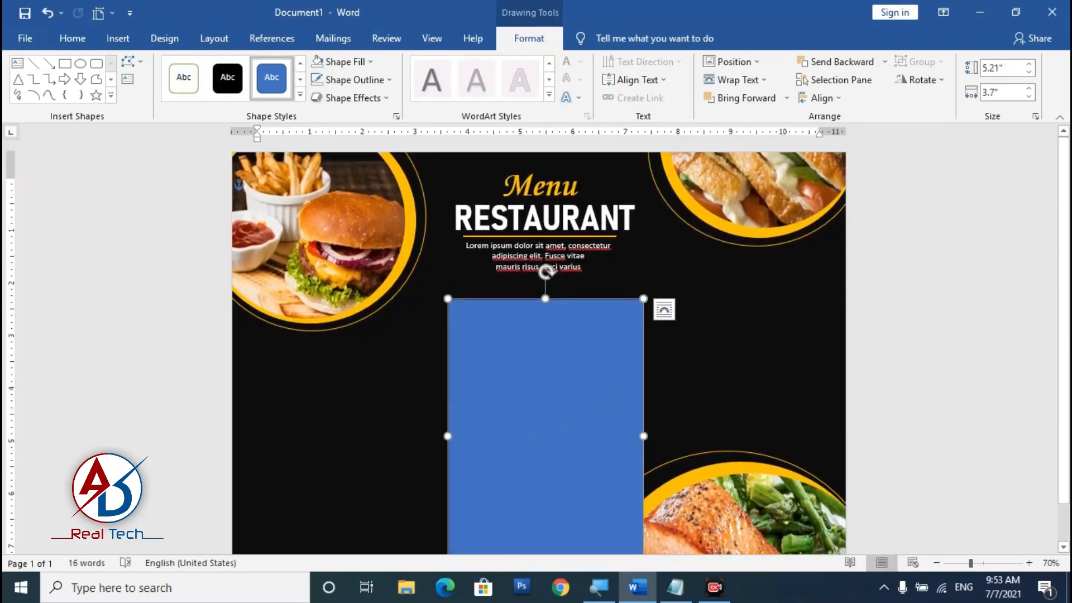
Set the RESTAURANT title's font size to 50, shift its text box slightly left and deselect it.
{"action": "left_click", "coordinate": [506, 212]}
{"action": "left_click", "coordinate": [475, 193]}
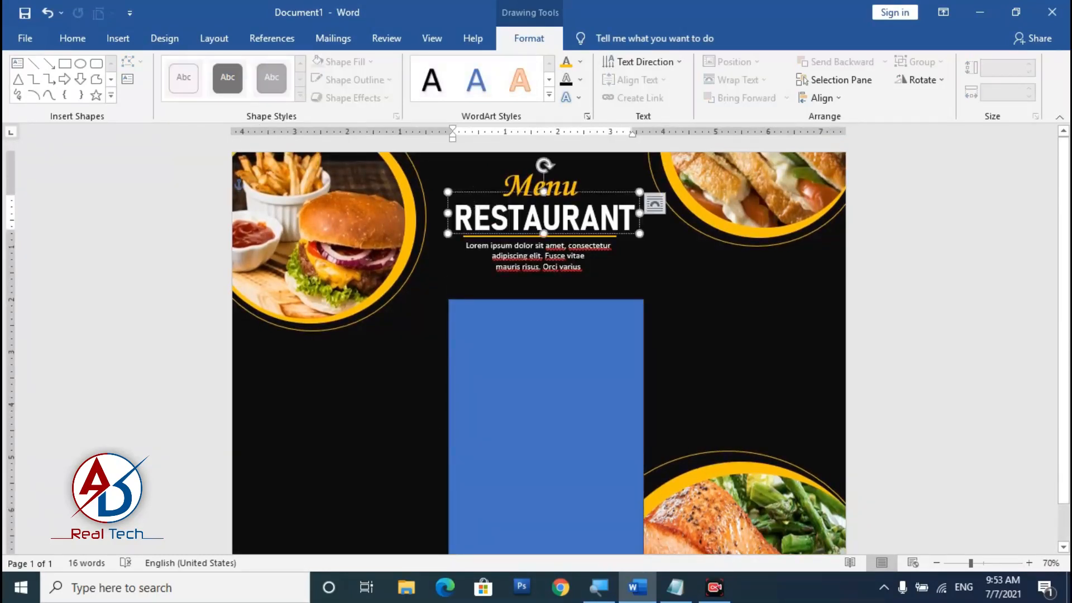
{"action": "left_click", "coordinate": [72, 38]}
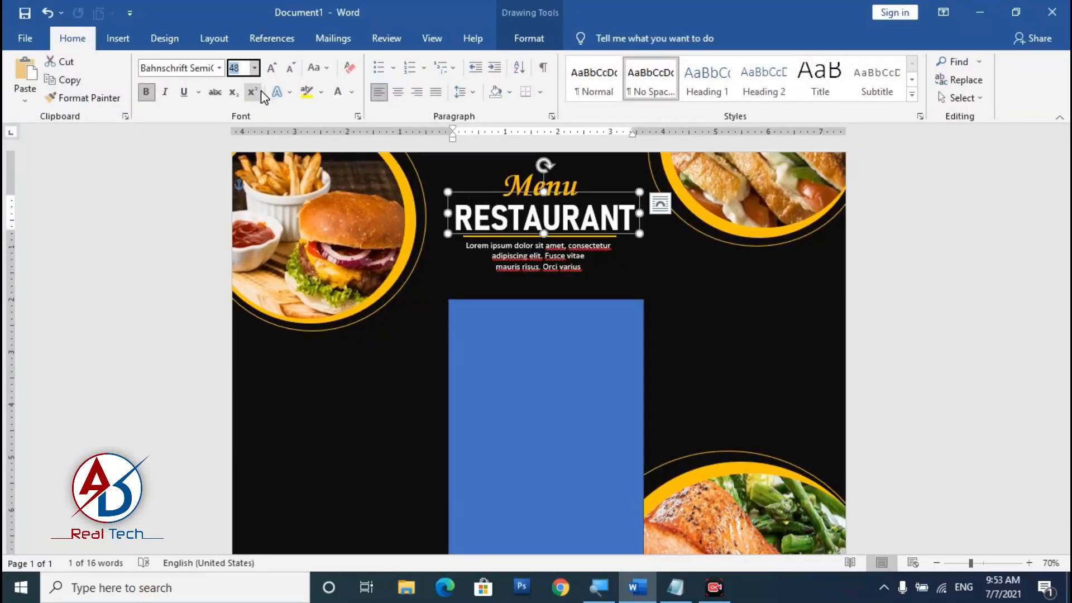
{"action": "type", "text": "50"}
{"action": "key", "text": "Return"}
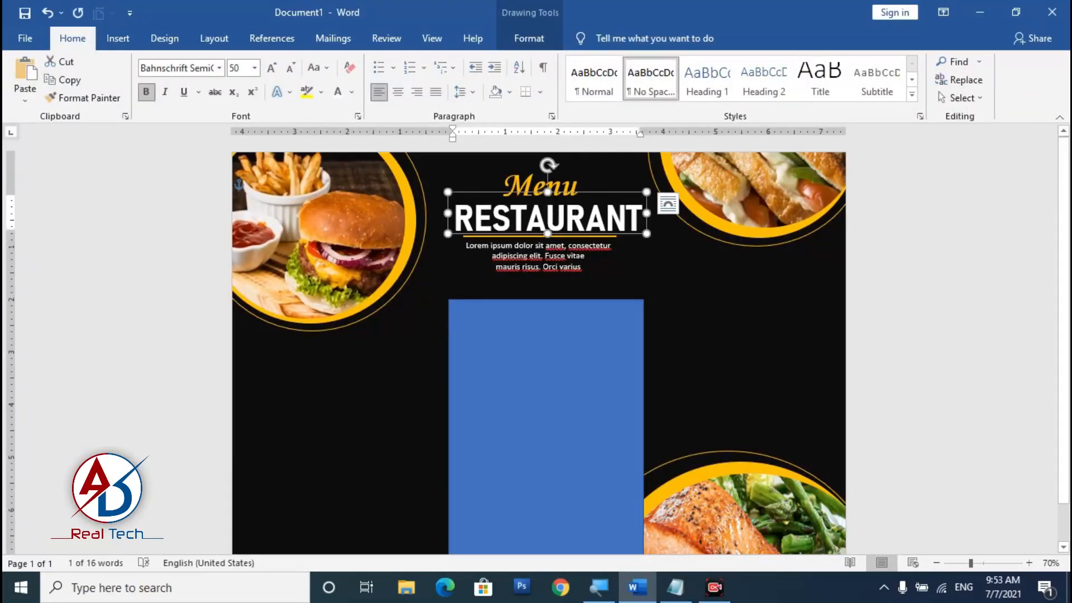
{"action": "left_click_drag", "start_coordinate": [584, 192], "coordinate": [579, 191]}
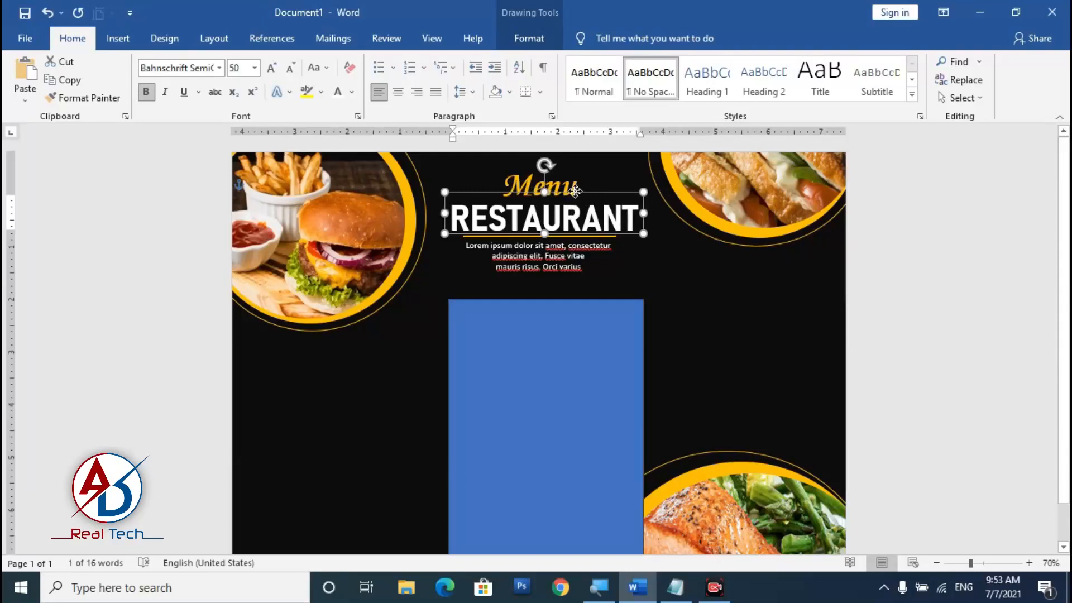
{"action": "key", "text": "Left"}
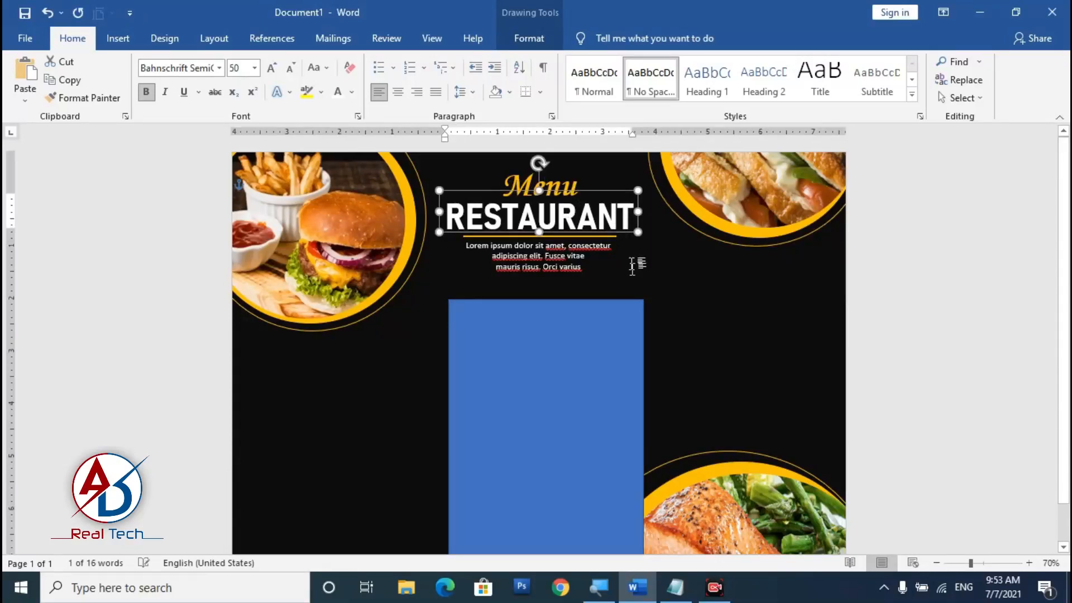
{"action": "left_click", "coordinate": [963, 378]}
Shift the blue rectangle left, widen it to about 3.96" and nudge it left and up to centre it under the title.
{"action": "left_click", "coordinate": [502, 375]}
{"action": "left_click_drag", "start_coordinate": [546, 381], "coordinate": [535, 380]}
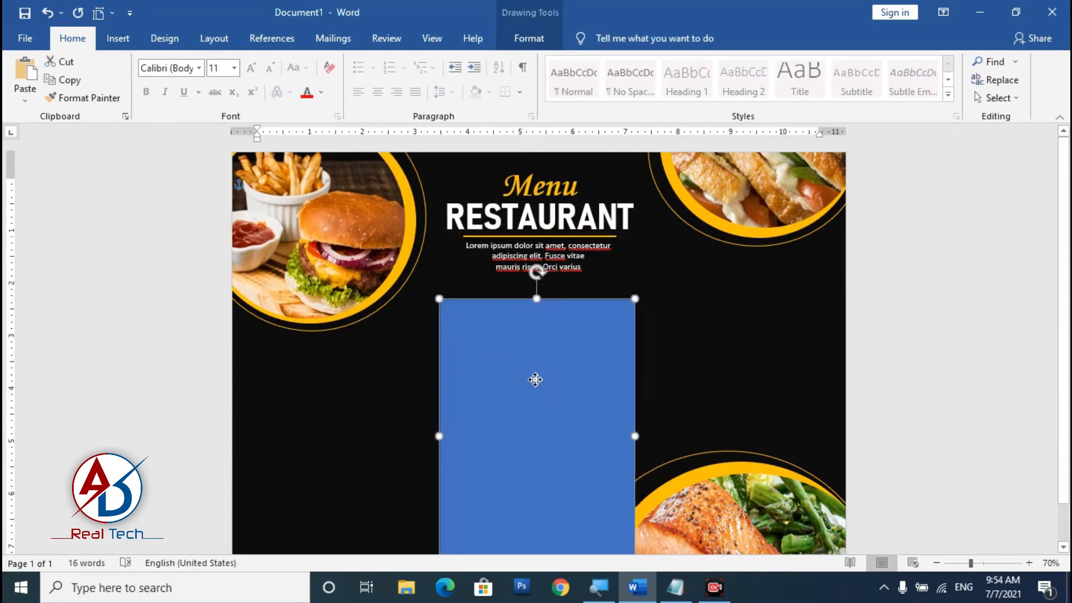
{"action": "left_click_drag", "start_coordinate": [636, 434], "coordinate": [639, 434]}
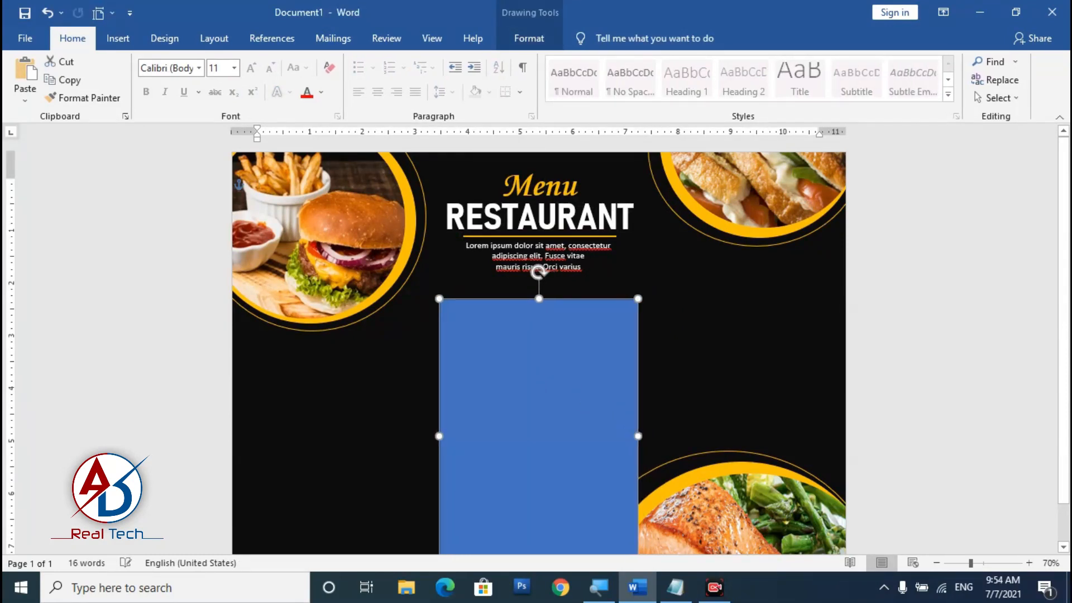
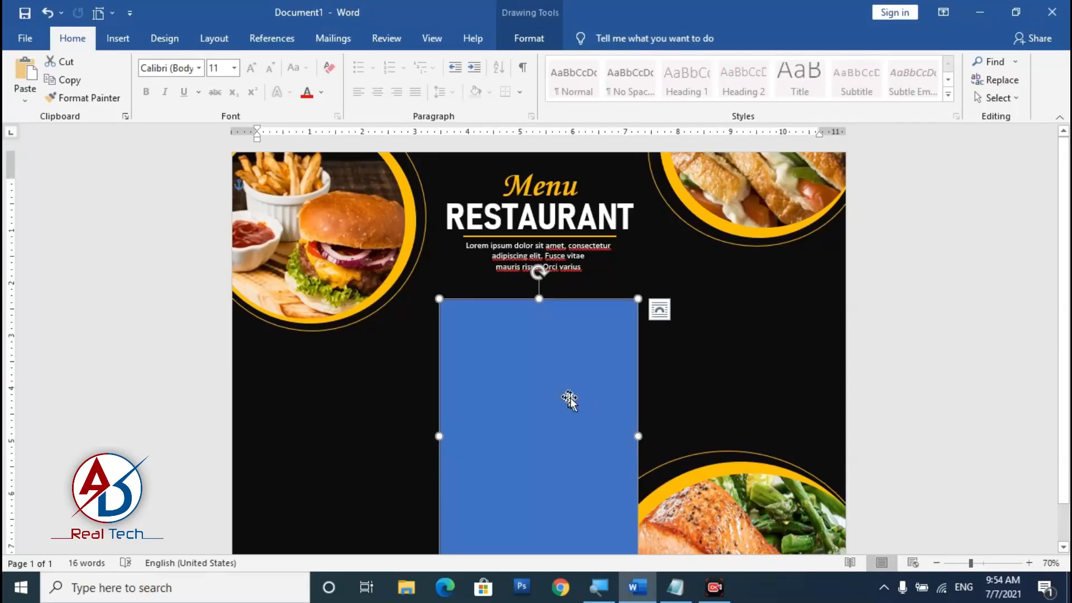
{"action": "left_click_drag", "start_coordinate": [638, 436], "coordinate": [649, 436]}
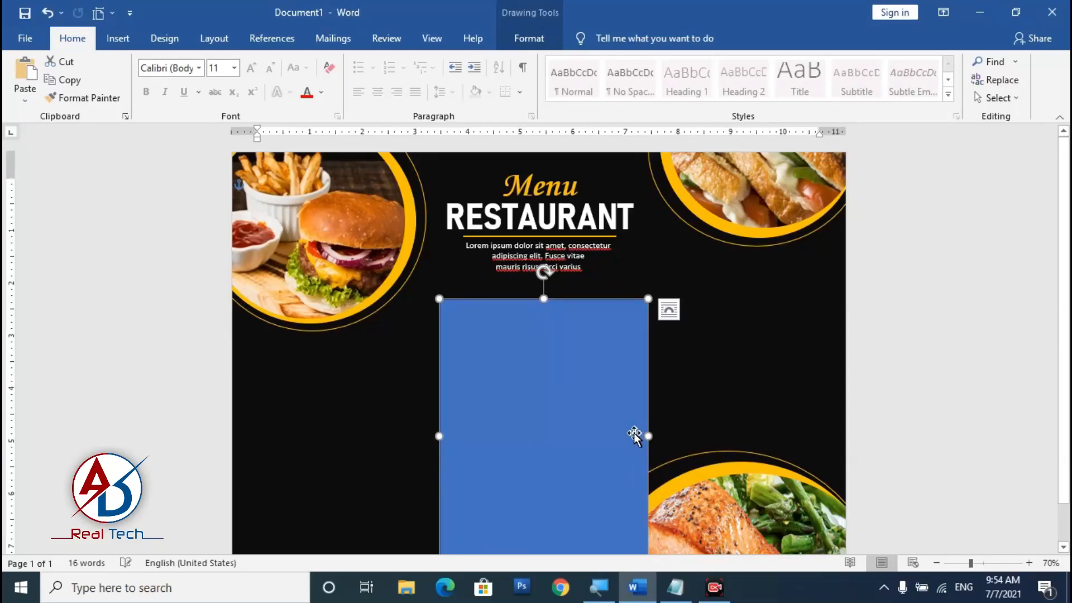
{"action": "key", "text": "Left"}
{"action": "key", "text": "Left"}
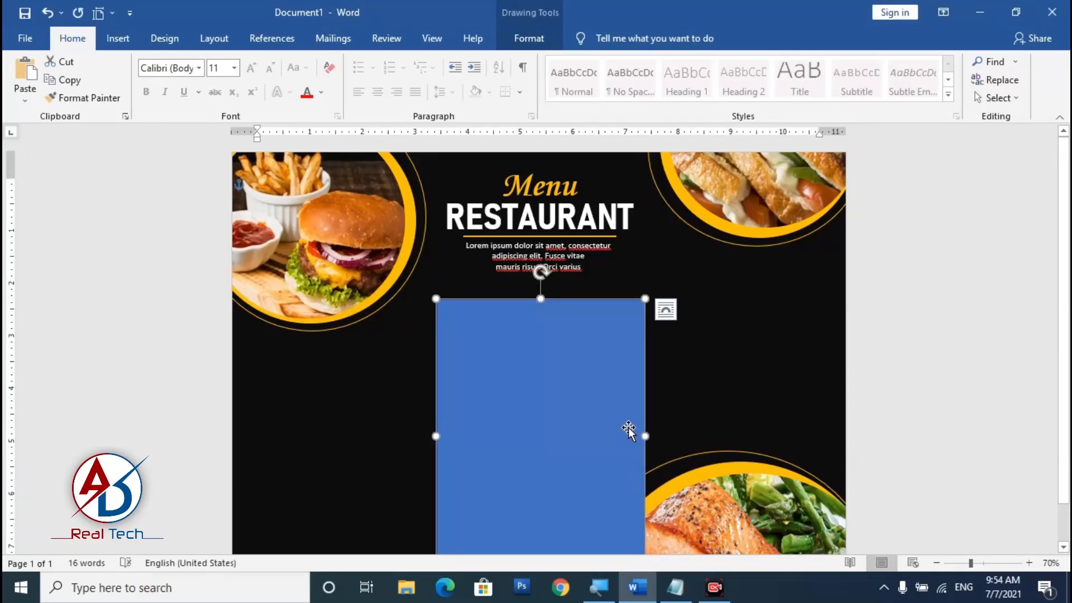
{"action": "key", "text": "Up"}
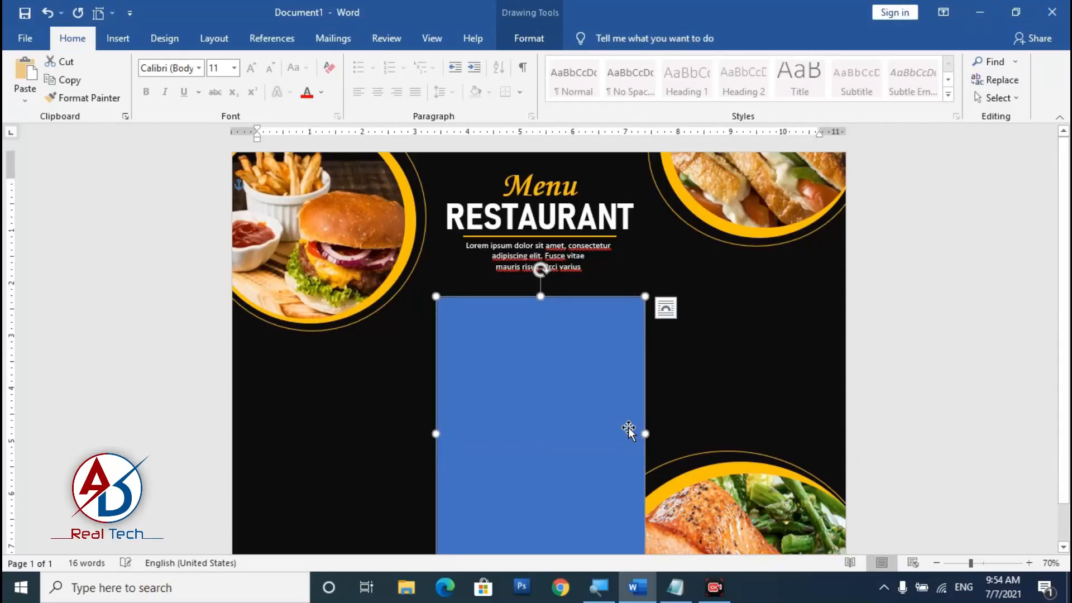
Remove the rectangle's fill and colour its outline orange.
{"action": "scroll", "coordinate": [628, 430], "scroll_direction": "down", "scroll_amount": 2}
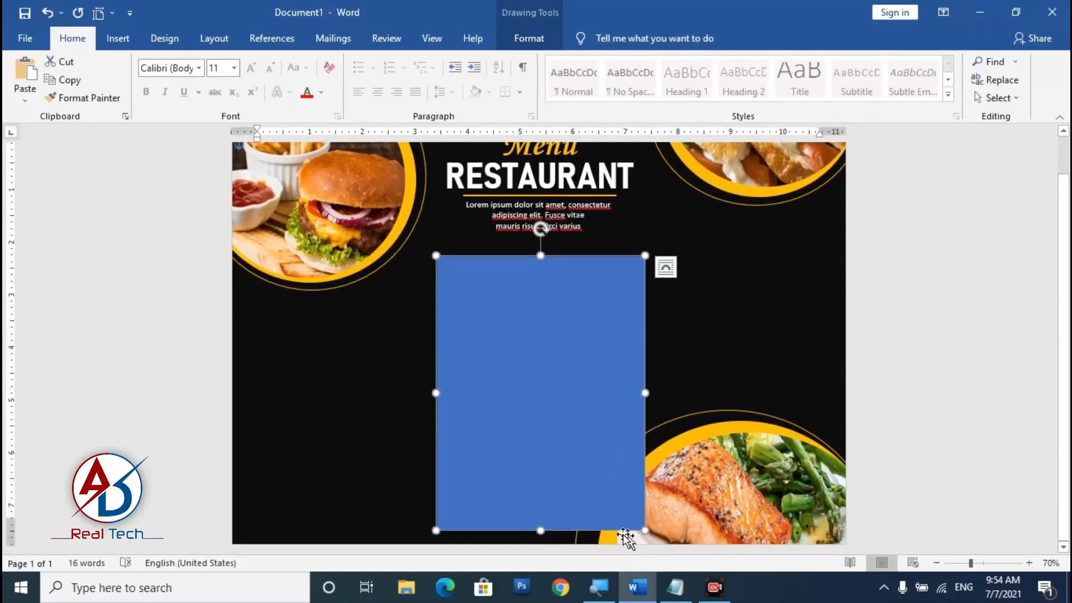
{"action": "left_click", "coordinate": [527, 39]}
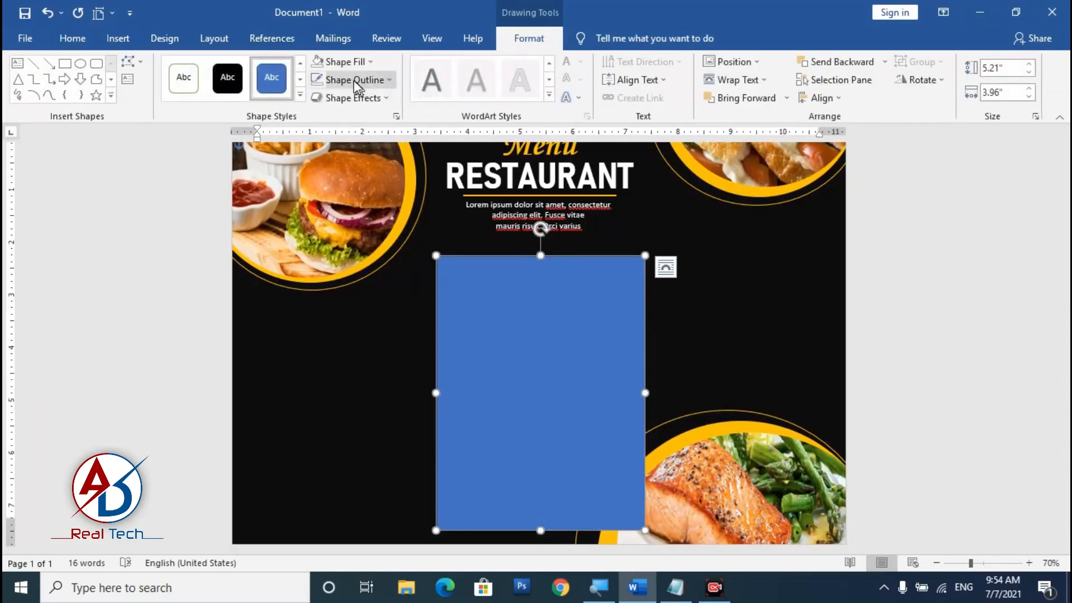
{"action": "left_click", "coordinate": [350, 62]}
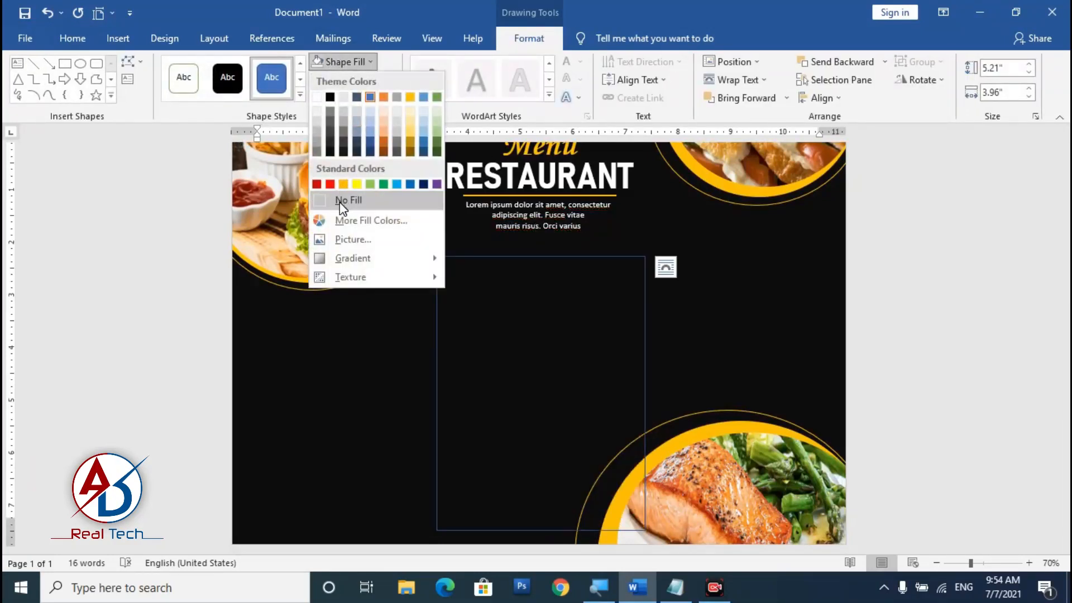
{"action": "left_click", "coordinate": [340, 202]}
{"action": "left_click", "coordinate": [343, 79]}
{"action": "left_click", "coordinate": [343, 202]}
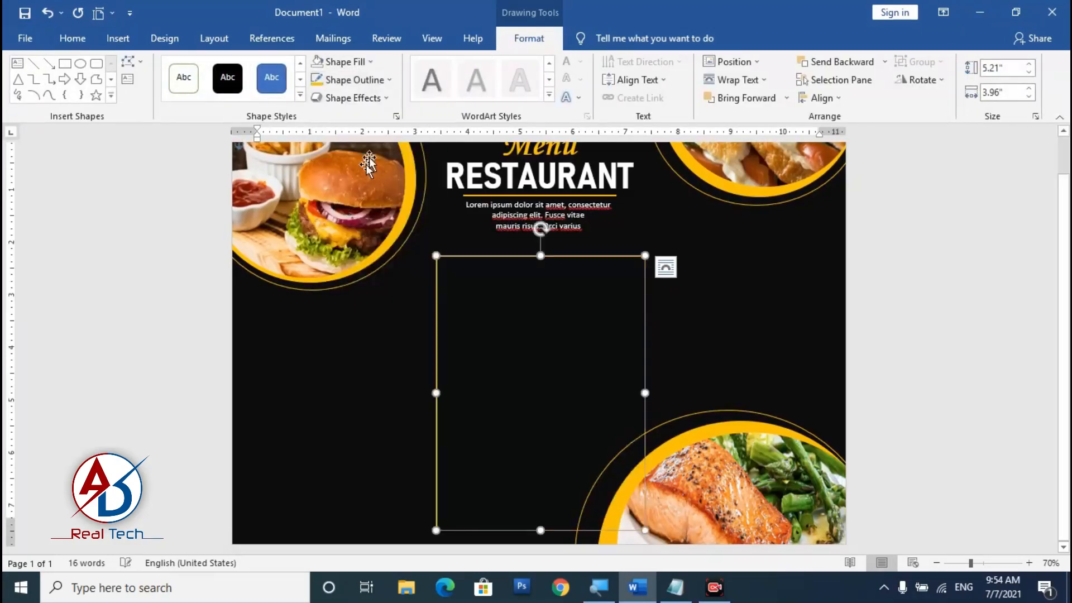
Set the rectangle's outline weight to 3 pt and check the whole page.
{"action": "left_click", "coordinate": [352, 80]}
{"action": "mouse_move", "coordinate": [364, 257]}
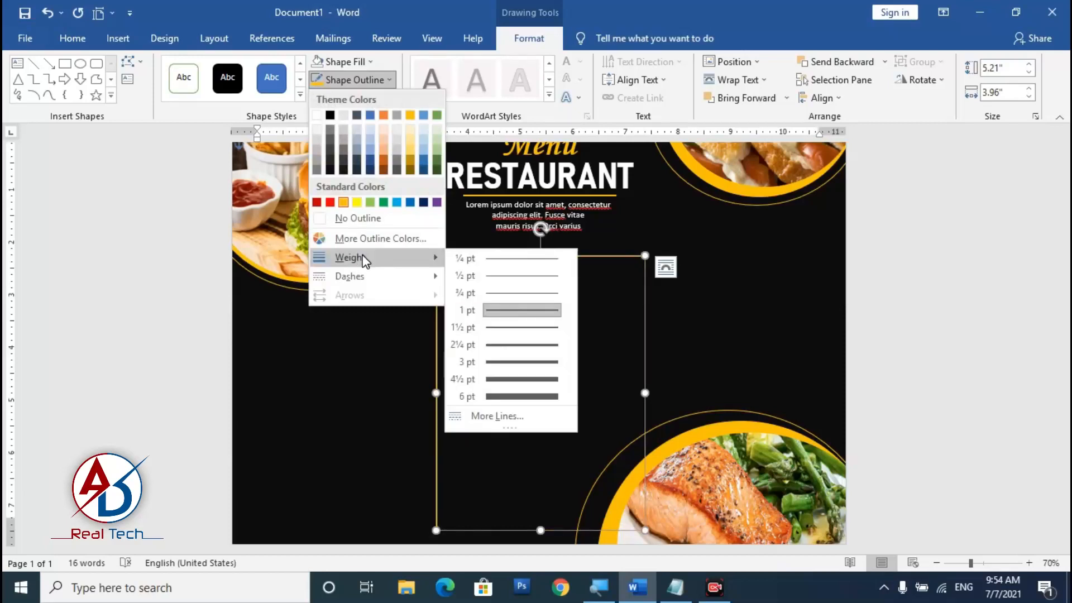
{"action": "left_click", "coordinate": [538, 354]}
{"action": "scroll", "coordinate": [539, 335], "scroll_direction": "down", "scroll_amount": 3}
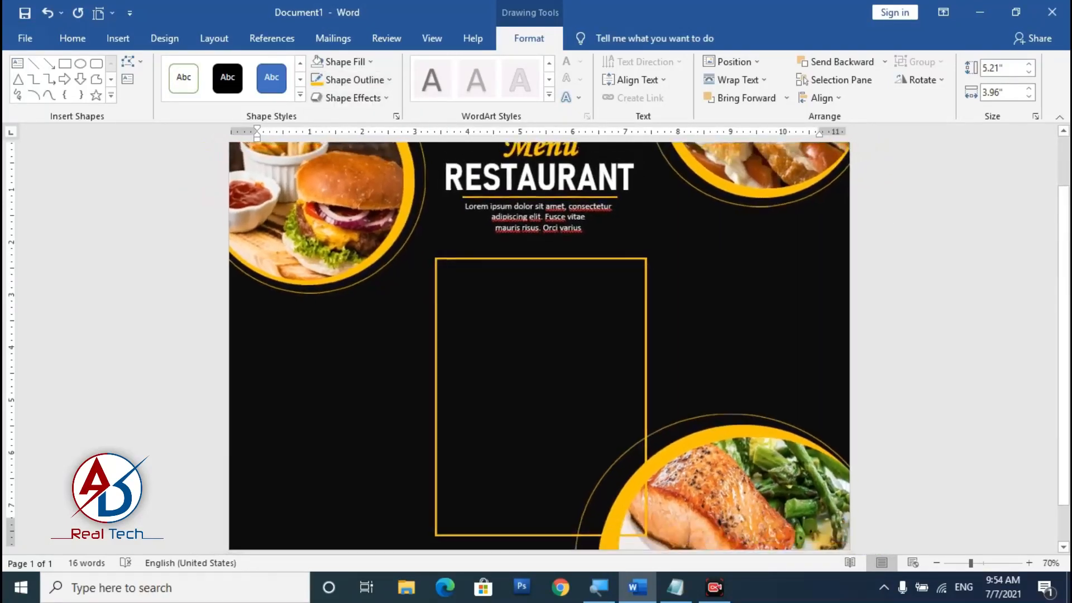
{"action": "scroll", "coordinate": [593, 380], "scroll_direction": "down", "scroll_amount": 2}
{"action": "scroll", "coordinate": [593, 380], "scroll_direction": "up", "scroll_amount": 5}
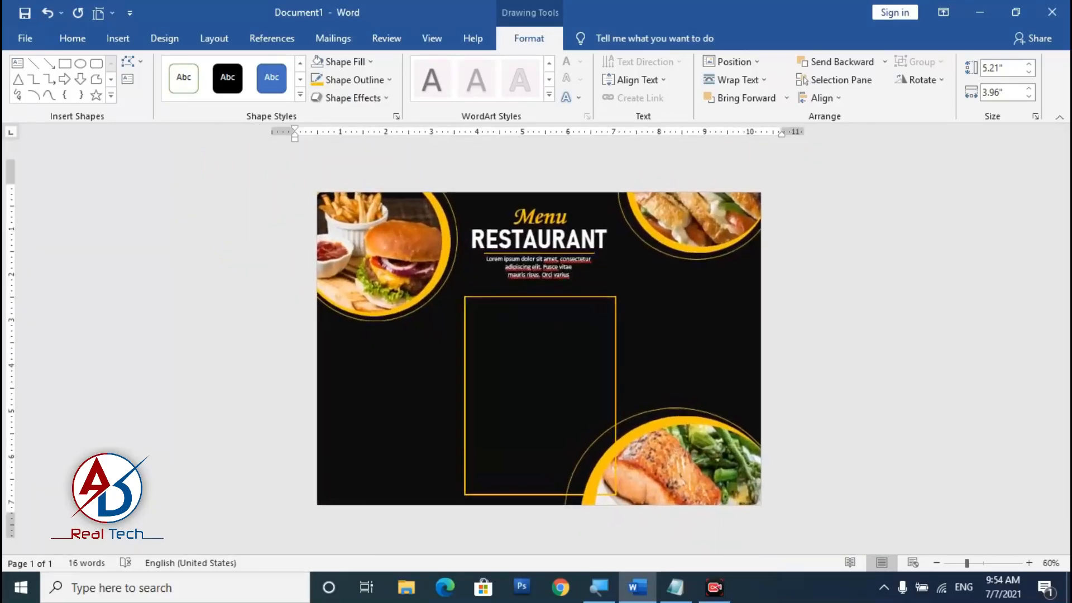
Extend the orange rectangle's height to about 5.29" from its upper edge and nudge it slightly down.
{"action": "left_click", "coordinate": [539, 286]}
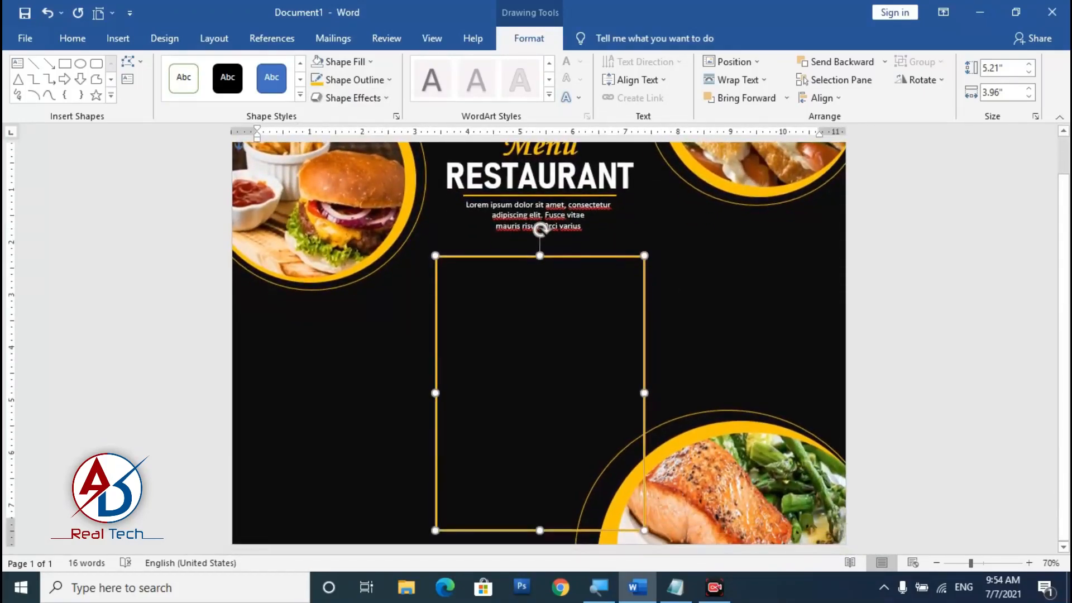
{"action": "left_click_drag", "start_coordinate": [540, 256], "coordinate": [540, 252]}
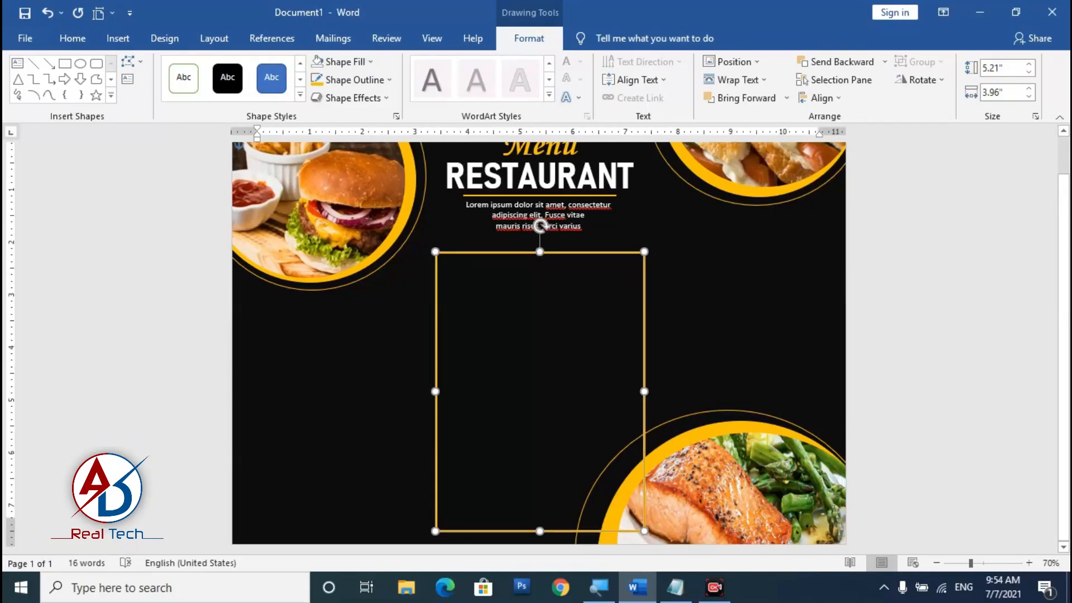
{"action": "key", "text": "Down"}
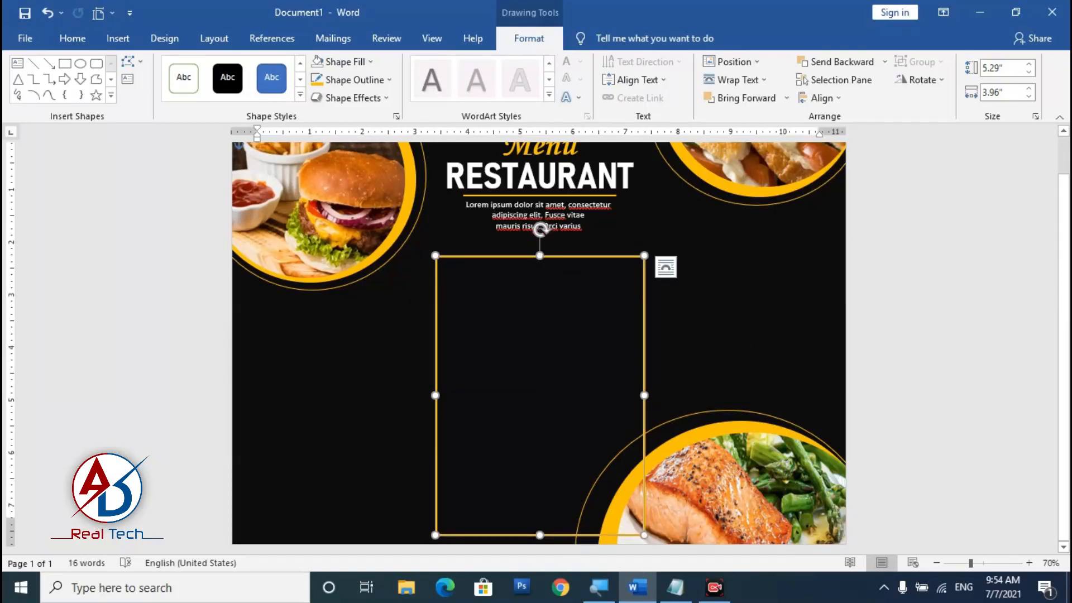
{"action": "scroll", "coordinate": [555, 324], "scroll_direction": "up", "scroll_amount": 1}
Duplicate the orange rectangle and shrink the copy to about 4.79" high by 3.58" wide inside the original.
{"action": "key", "text": "ctrl+d"}
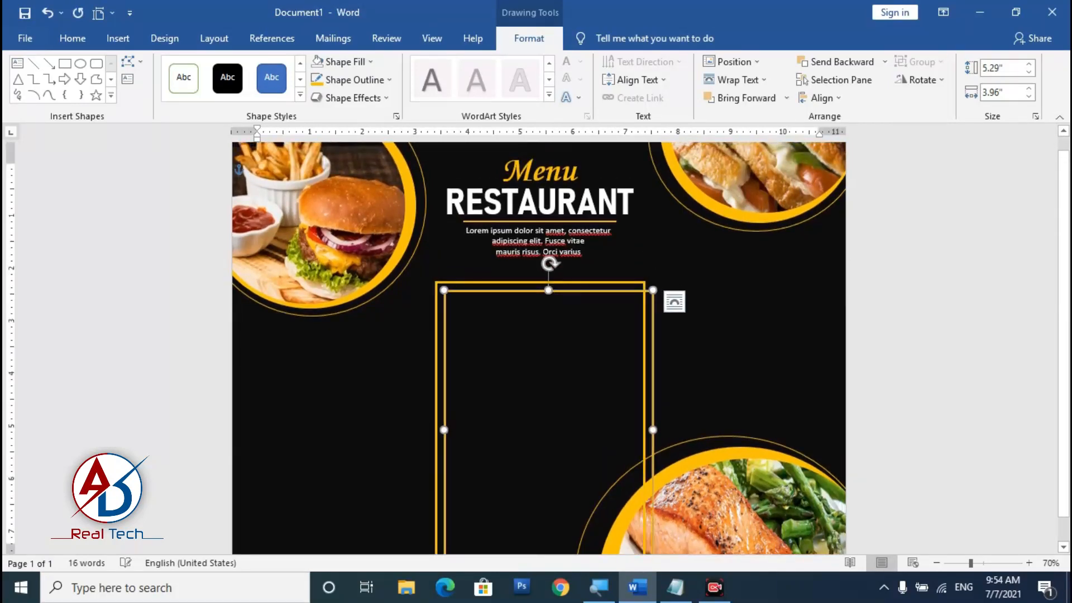
{"action": "key", "text": "Left"}
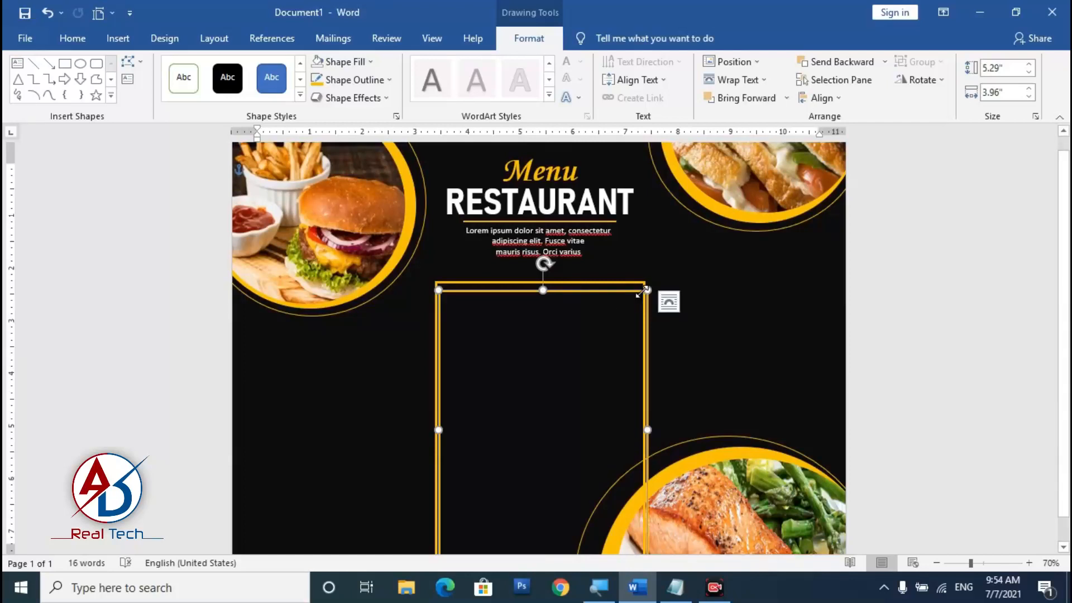
{"action": "left_click_drag", "start_coordinate": [646, 290], "coordinate": [637, 295]}
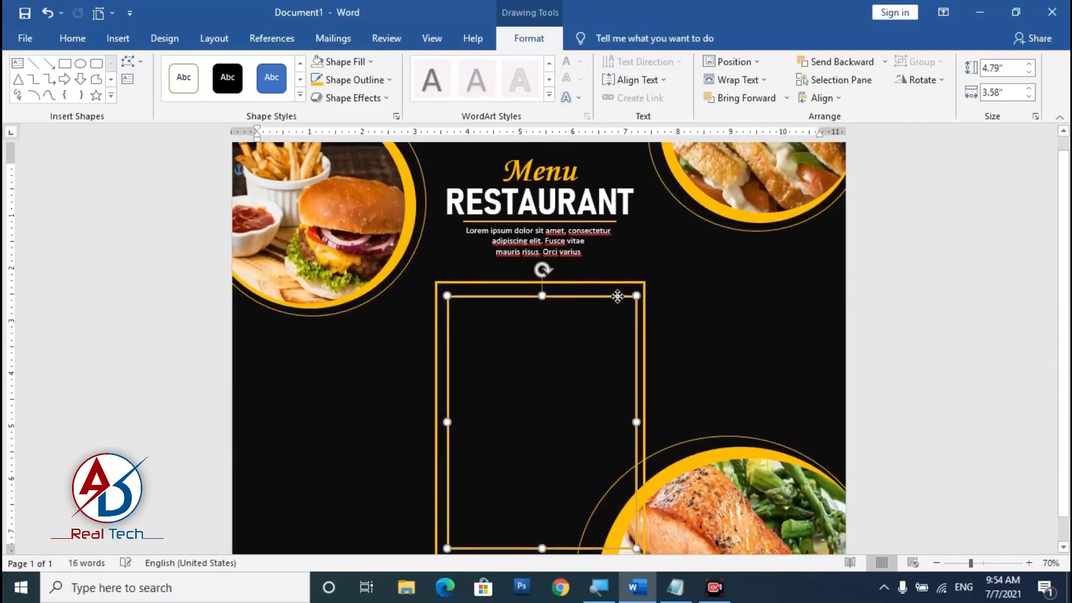
Extend the inner rectangle's height to about 4.87" and nudge it up and left to centre it in the outer frame.
{"action": "scroll", "coordinate": [603, 379], "scroll_direction": "down", "scroll_amount": 1}
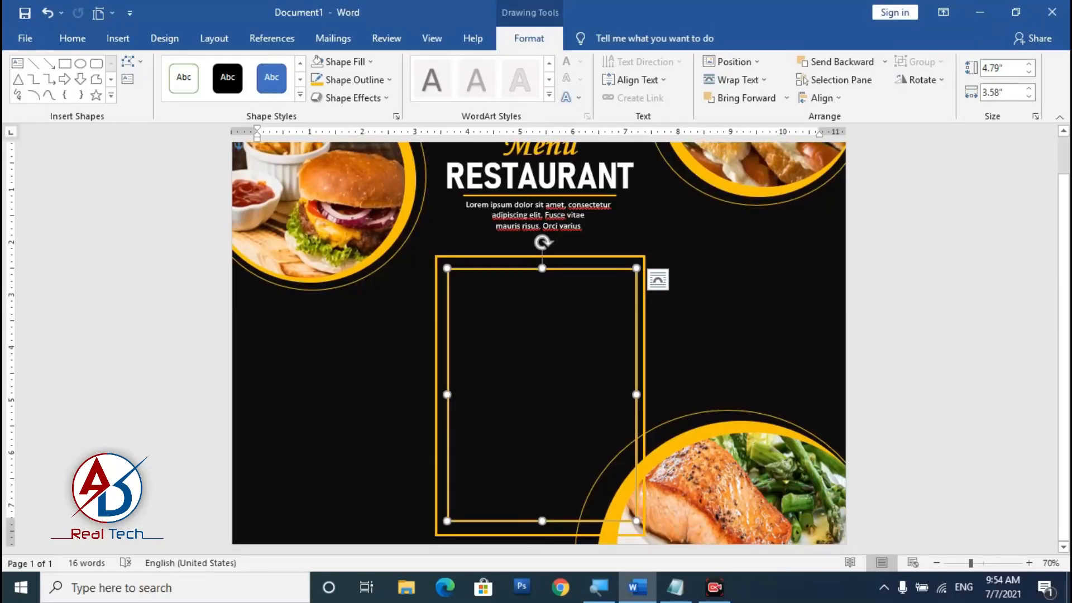
{"action": "left_click_drag", "start_coordinate": [542, 521], "coordinate": [542, 526]}
{"action": "key", "text": "Up"}
{"action": "key", "text": "Up"}
{"action": "key", "text": "Up"}
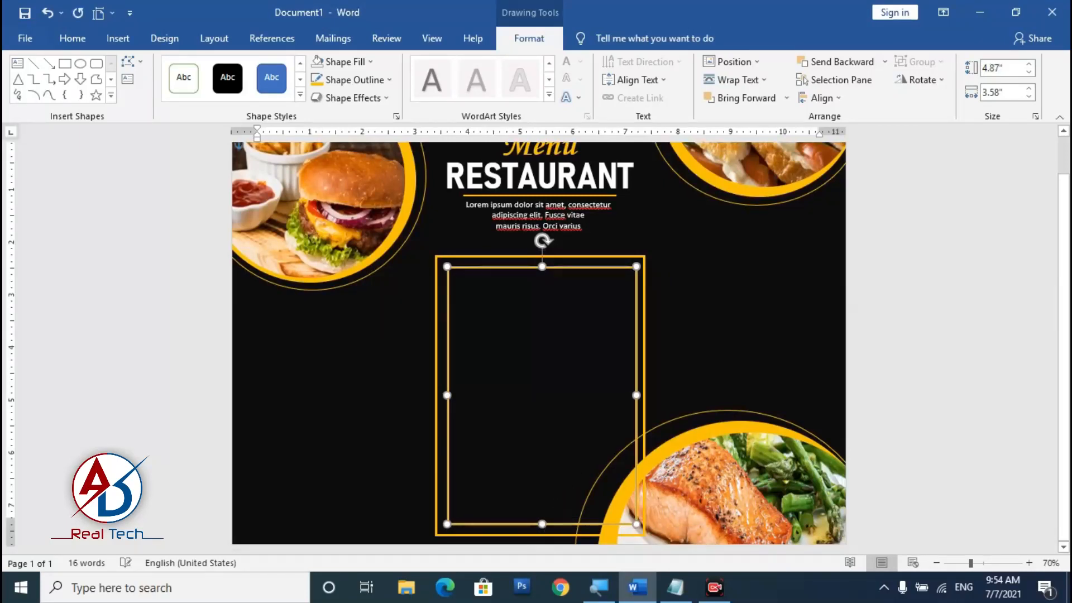
{"action": "key", "text": "Left"}
{"action": "key", "text": "Left"}
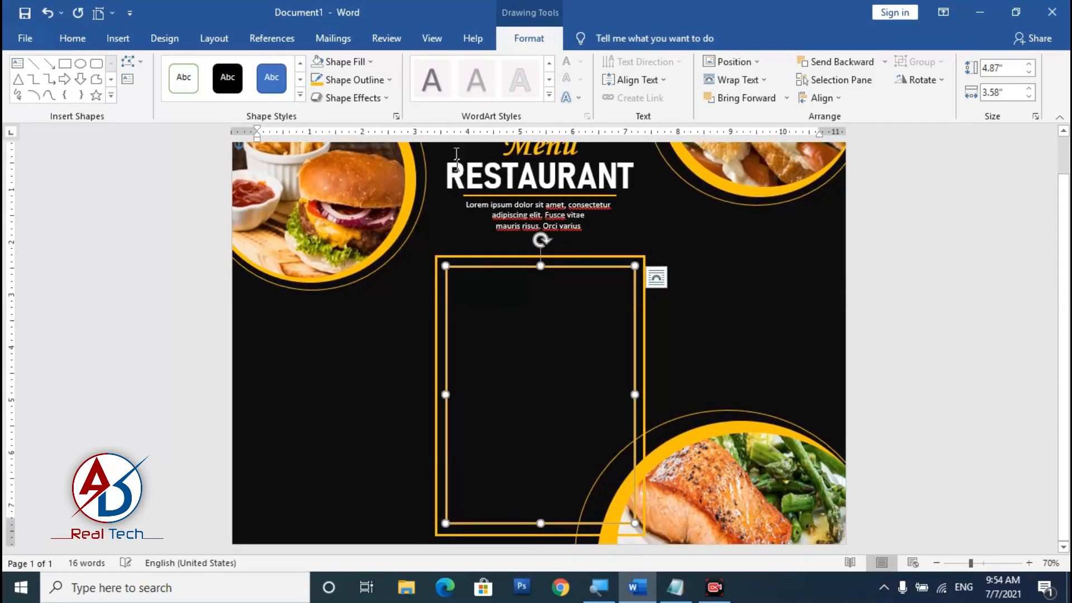
Set the inner rectangle's outline weight to 2¼ pt.
{"action": "left_click", "coordinate": [357, 80]}
{"action": "mouse_move", "coordinate": [358, 257]}
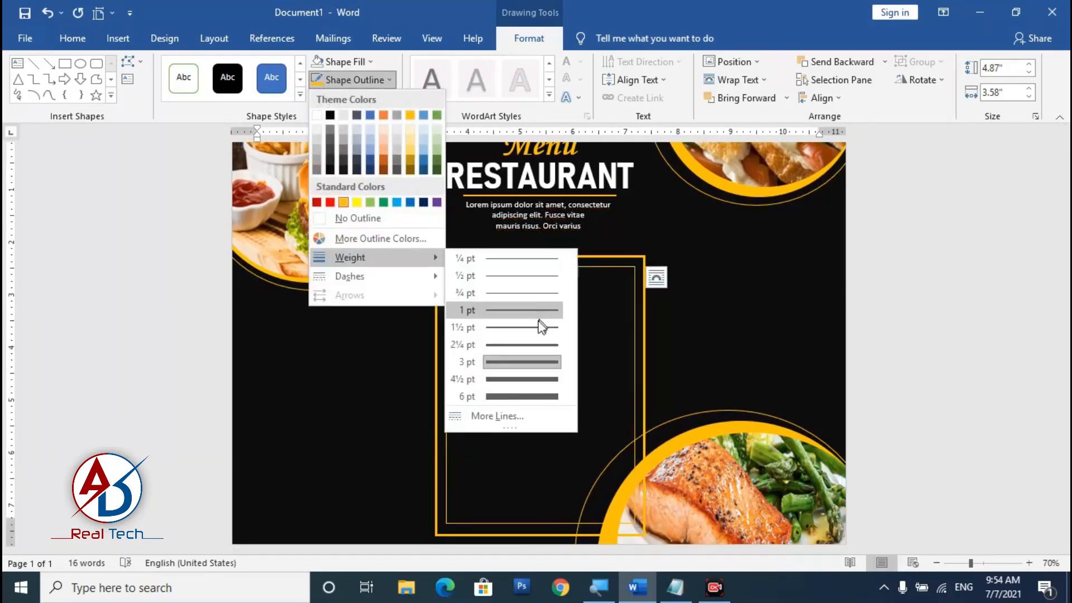
{"action": "left_click", "coordinate": [535, 345]}
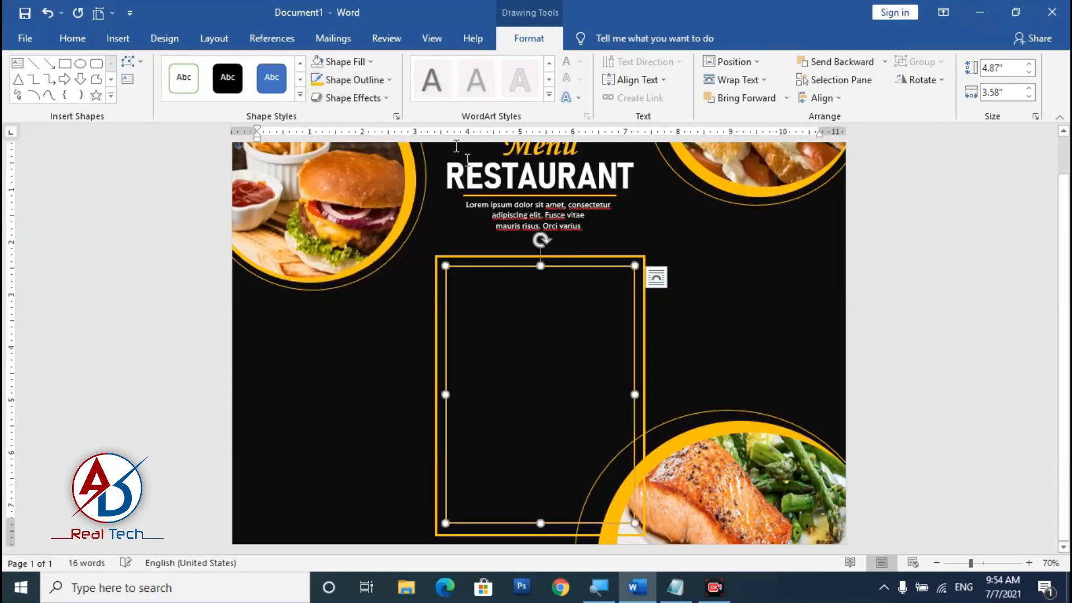
Change the inner rectangle's outline to a dashed line style.
{"action": "left_click", "coordinate": [360, 60]}
{"action": "left_click", "coordinate": [359, 59]}
{"action": "left_click", "coordinate": [357, 80]}
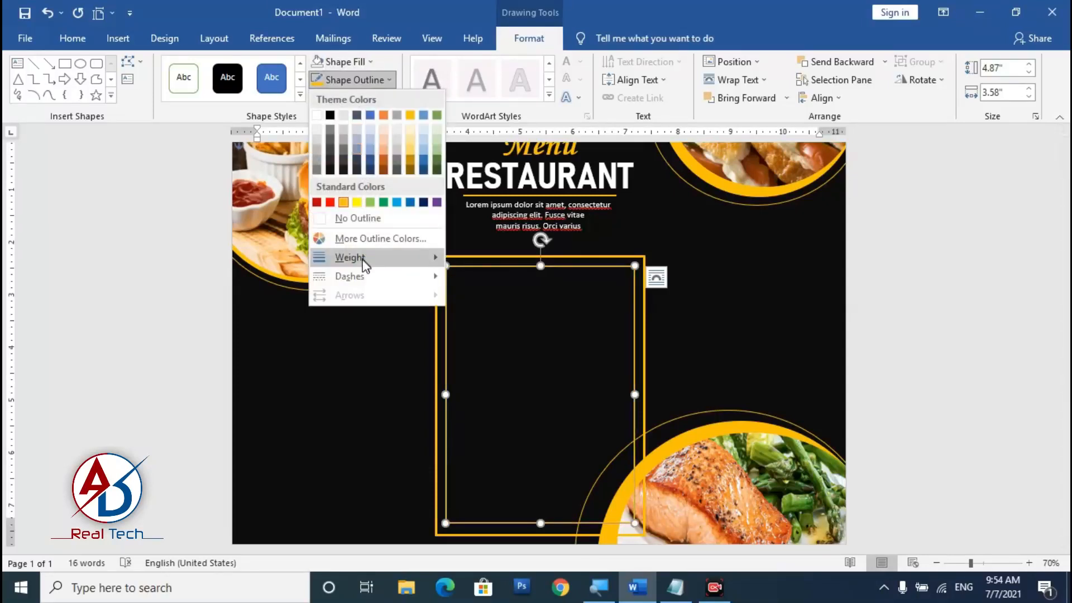
{"action": "mouse_move", "coordinate": [359, 277]}
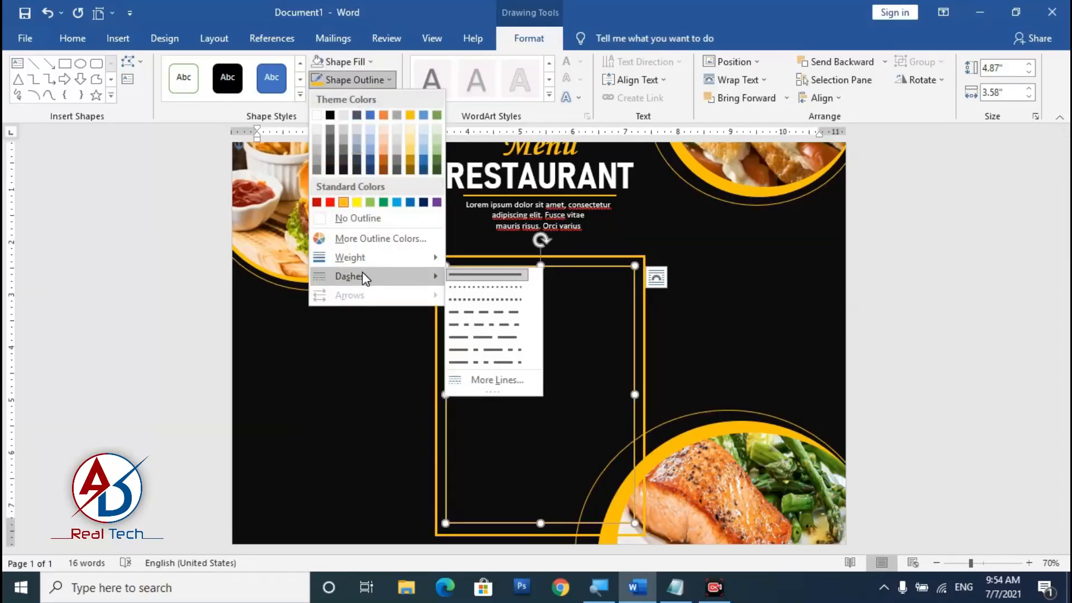
{"action": "left_click", "coordinate": [494, 304]}
{"action": "scroll", "coordinate": [950, 378], "scroll_direction": "up", "scroll_amount": 1}
{"action": "left_click", "coordinate": [661, 392]}
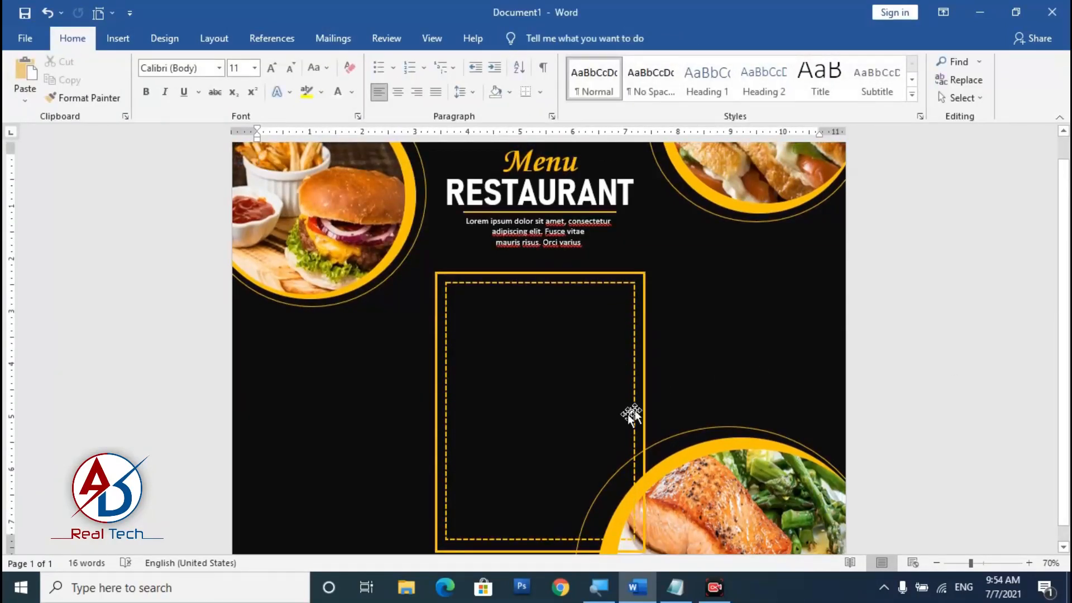
Extend the dashed inner rectangle slightly downward and nudge it to even out its gap to the outer frame.
{"action": "scroll", "coordinate": [631, 414], "scroll_direction": "up", "scroll_amount": 4}
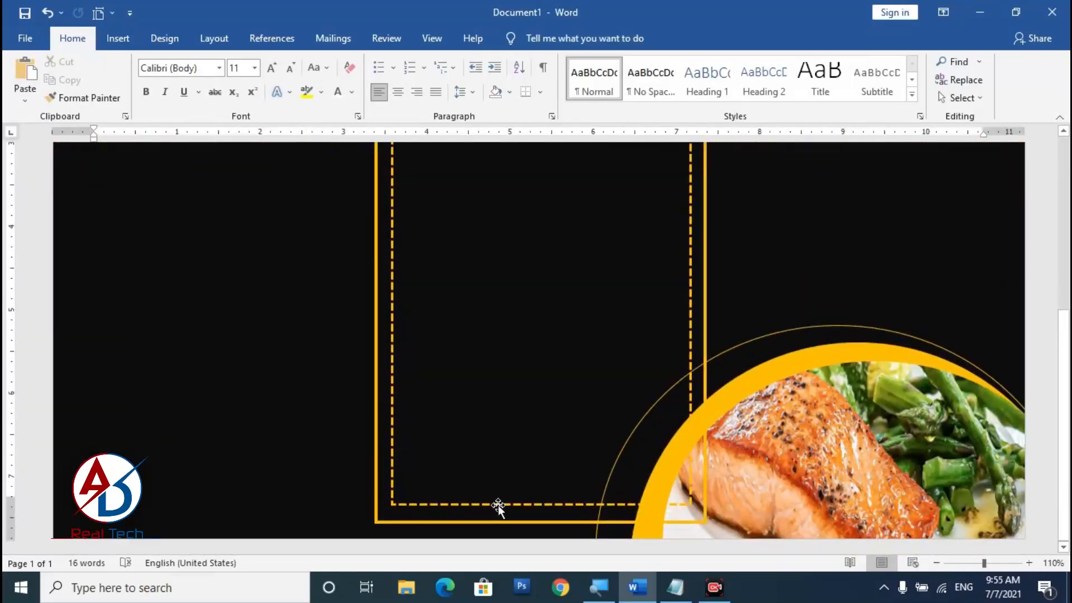
{"action": "left_click", "coordinate": [498, 505]}
{"action": "left_click_drag", "start_coordinate": [543, 505], "coordinate": [542, 510]}
{"action": "scroll", "coordinate": [548, 455], "scroll_direction": "up", "scroll_amount": 6}
{"action": "scroll", "coordinate": [444, 445], "scroll_direction": "down", "scroll_amount": 6}
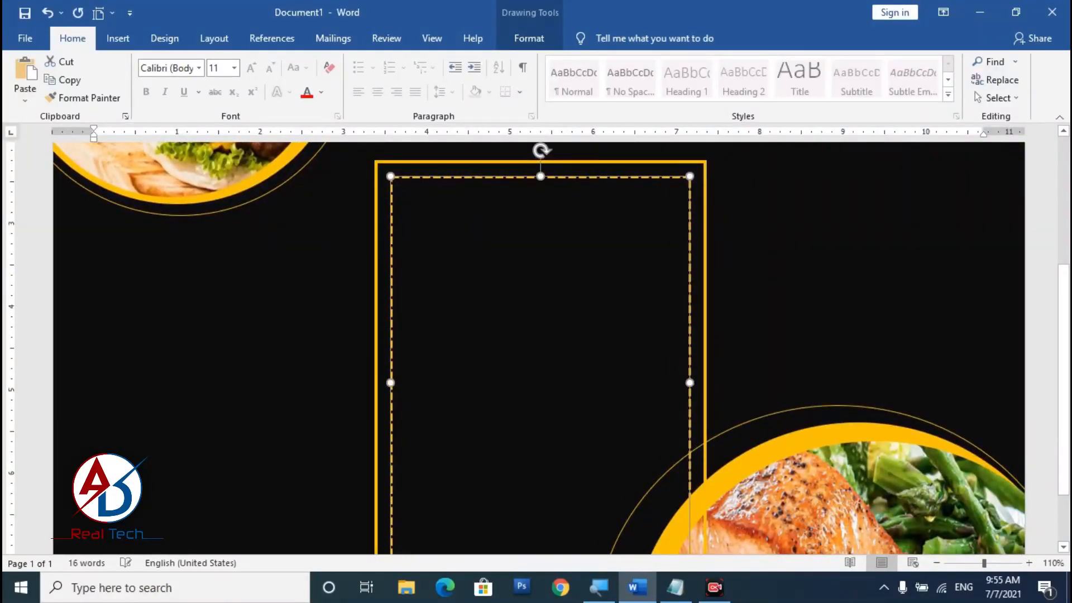
{"action": "scroll", "coordinate": [539, 347], "scroll_direction": "down", "scroll_amount": 2}
{"action": "scroll", "coordinate": [780, 371], "scroll_direction": "up", "scroll_amount": 2}
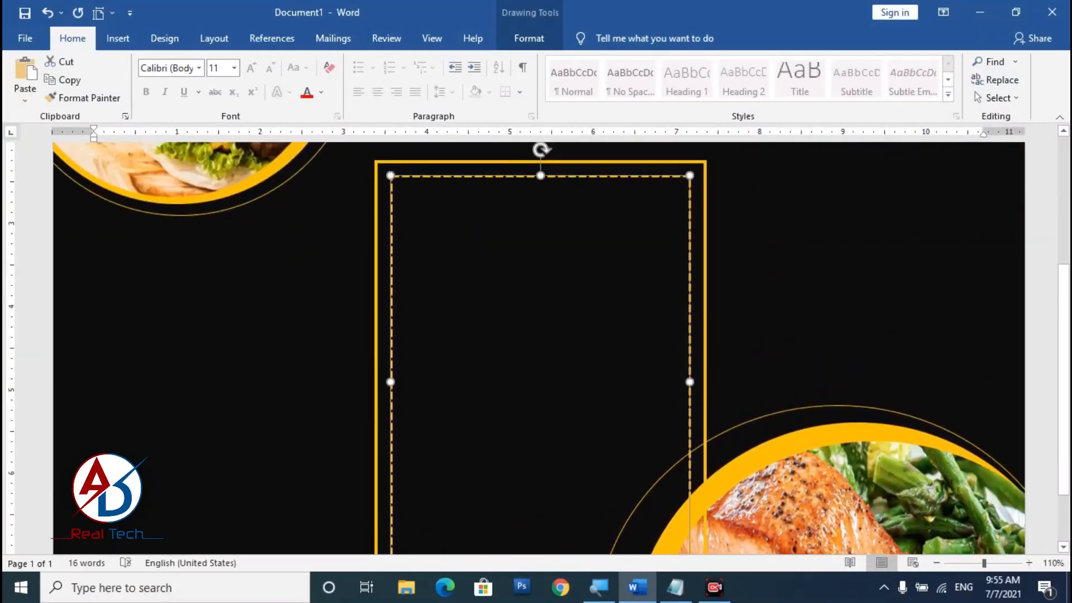
{"action": "scroll", "coordinate": [779, 371], "scroll_direction": "down", "scroll_amount": 4}
{"action": "left_click", "coordinate": [631, 375]}
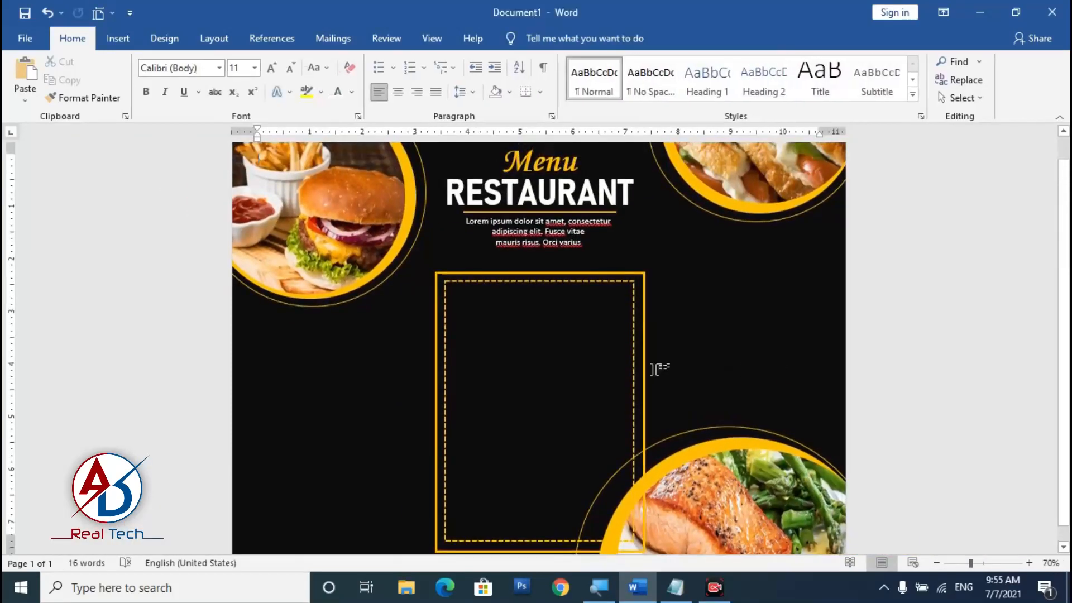
Draw a rectangle about 0.7" high by 2.49" wide across the middle of the outer frame's upper edge.
{"action": "scroll", "coordinate": [521, 328], "scroll_direction": "up", "scroll_amount": 4}
{"action": "left_click", "coordinate": [118, 38]}
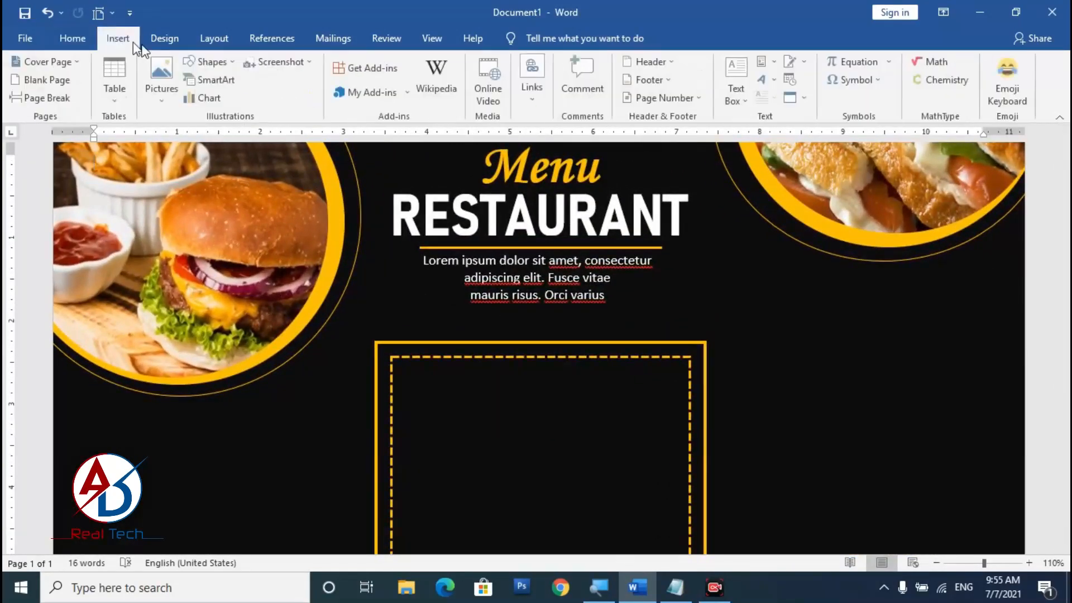
{"action": "left_click", "coordinate": [201, 63]}
{"action": "left_click", "coordinate": [240, 100]}
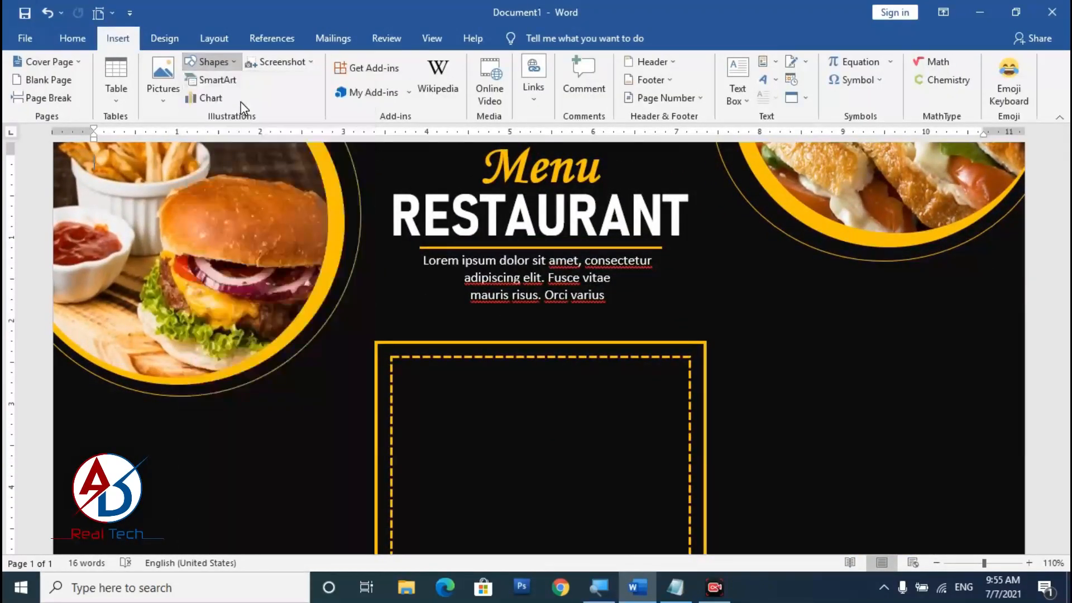
{"action": "mouse_move", "coordinate": [454, 327]}
{"action": "left_mouse_down"}
{"action": "mouse_move", "coordinate": [605, 395]}
{"action": "mouse_move", "coordinate": [663, 385]}
{"action": "mouse_move", "coordinate": [620, 367]}
{"action": "left_mouse_up"}
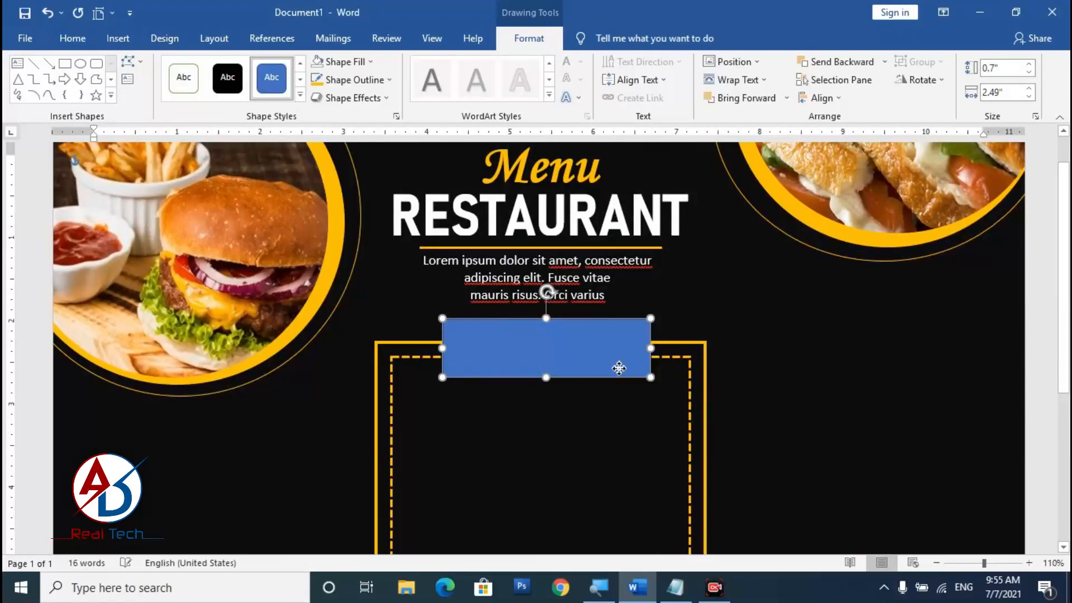
Edit the blue rectangle's points, adding one midway on each short side and pulling both inward to form a notched ribbon.
{"action": "left_click", "coordinate": [128, 65]}
{"action": "left_click", "coordinate": [151, 101]}
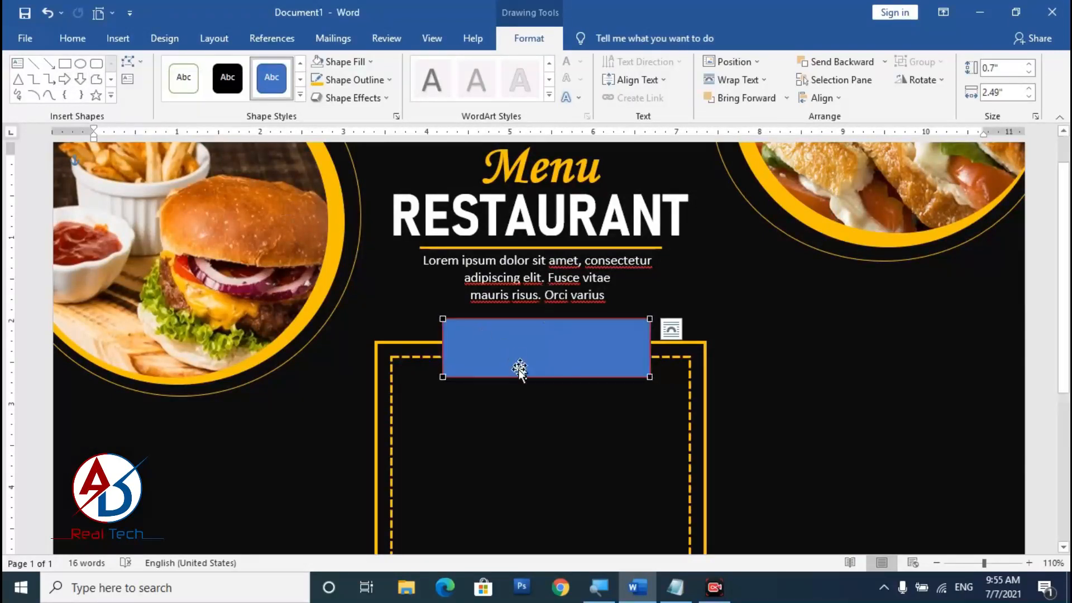
{"action": "right_click", "coordinate": [445, 350]}
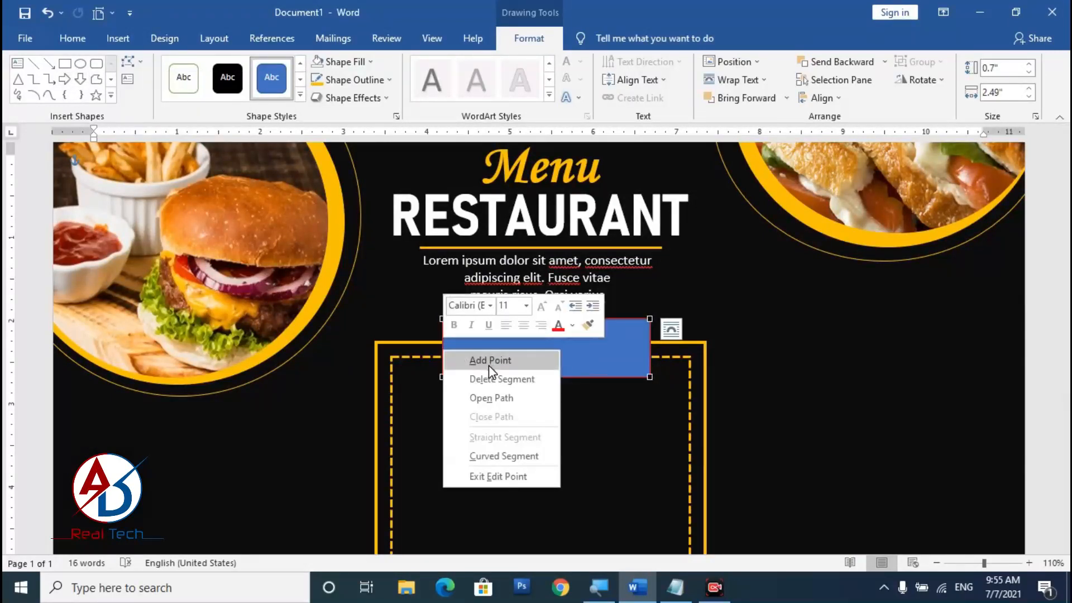
{"action": "left_click", "coordinate": [489, 361]}
{"action": "right_click", "coordinate": [647, 349]}
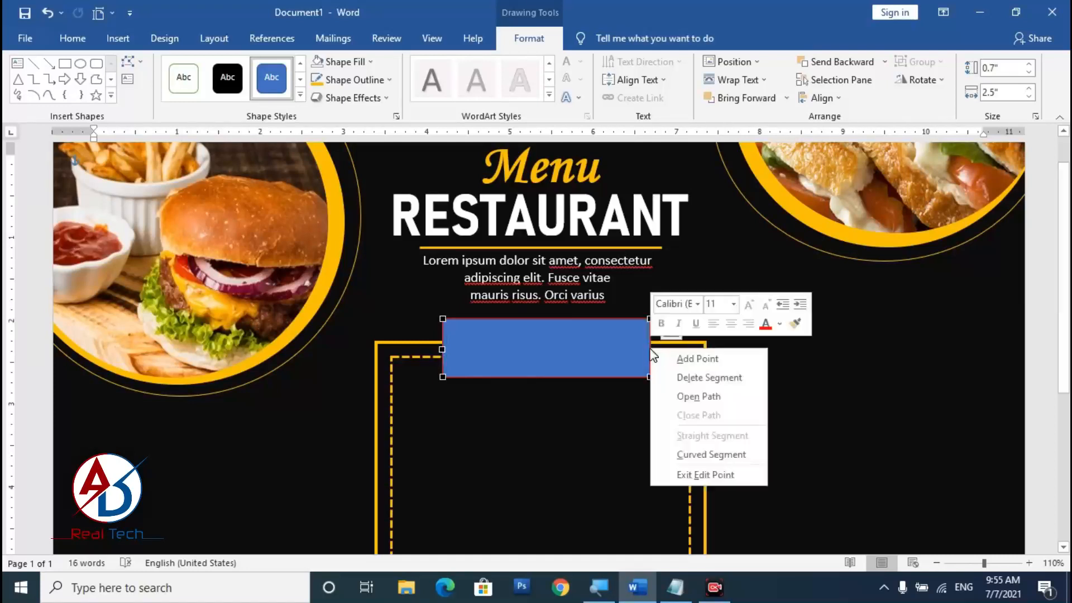
{"action": "left_click", "coordinate": [693, 357]}
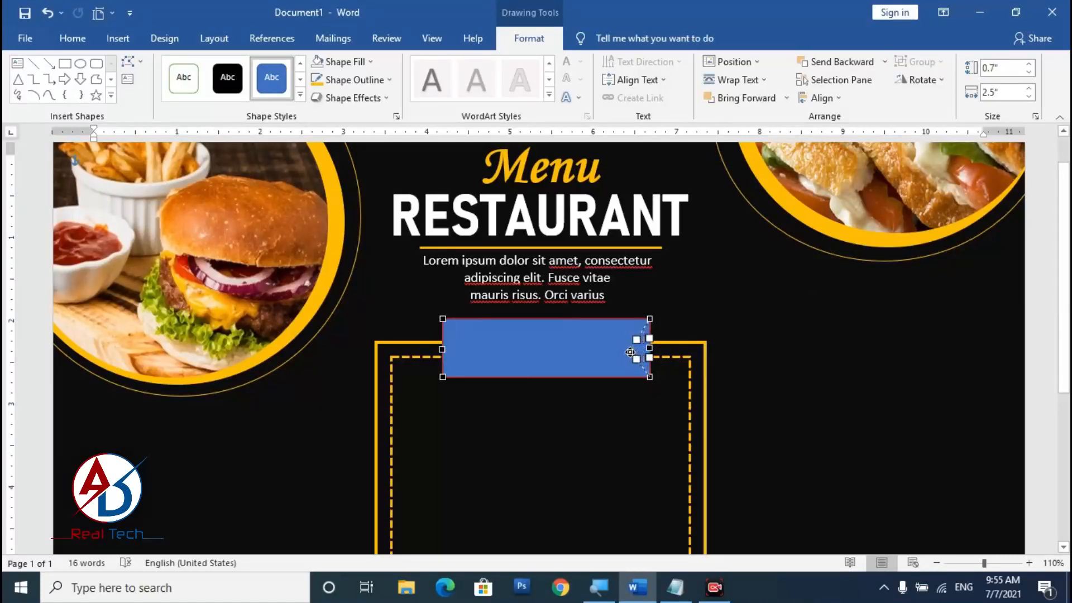
{"action": "left_click_drag", "start_coordinate": [630, 352], "coordinate": [628, 351]}
{"action": "left_click_drag", "start_coordinate": [441, 350], "coordinate": [463, 349]}
{"action": "left_click", "coordinate": [701, 395]}
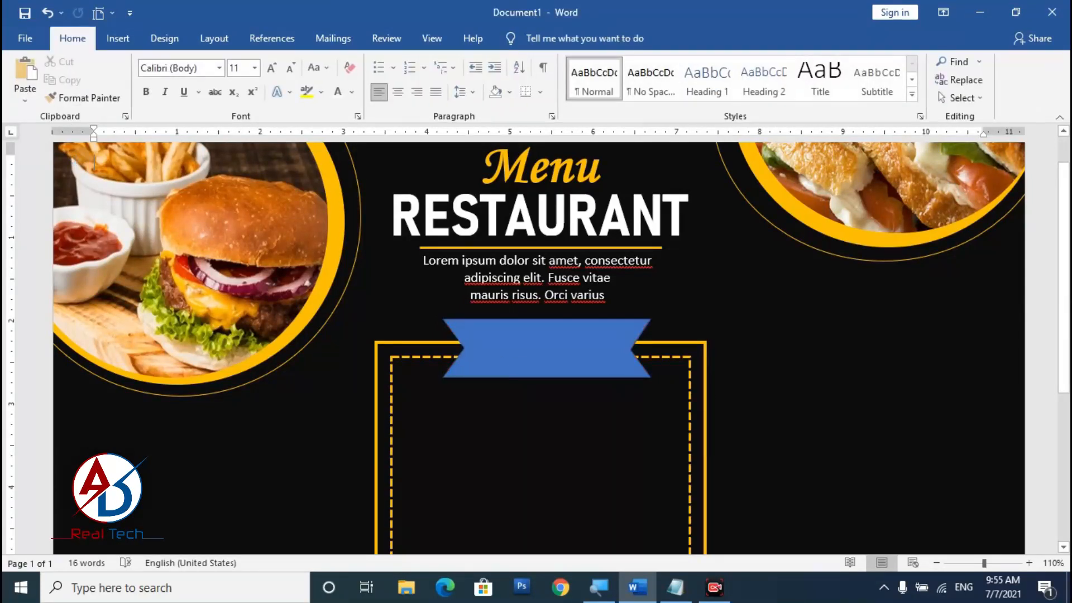
Fill the ribbon shape with standard orange and remove its outline.
{"action": "scroll", "coordinate": [701, 395], "scroll_direction": "down", "scroll_amount": 1}
{"action": "scroll", "coordinate": [538, 391], "scroll_direction": "down", "scroll_amount": 6}
{"action": "scroll", "coordinate": [538, 391], "scroll_direction": "up", "scroll_amount": 3}
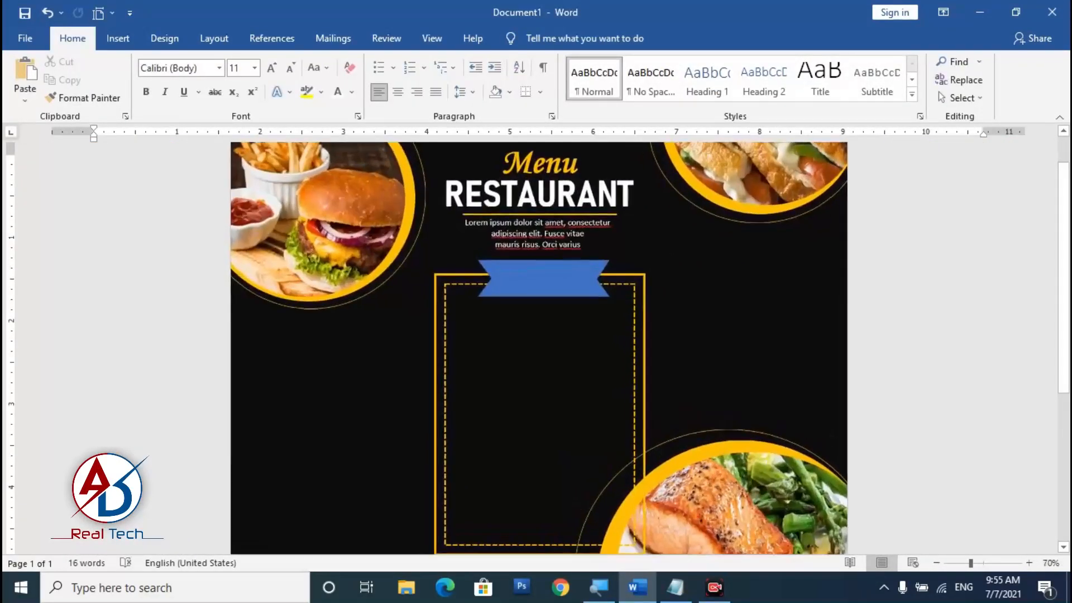
{"action": "left_click", "coordinate": [539, 283]}
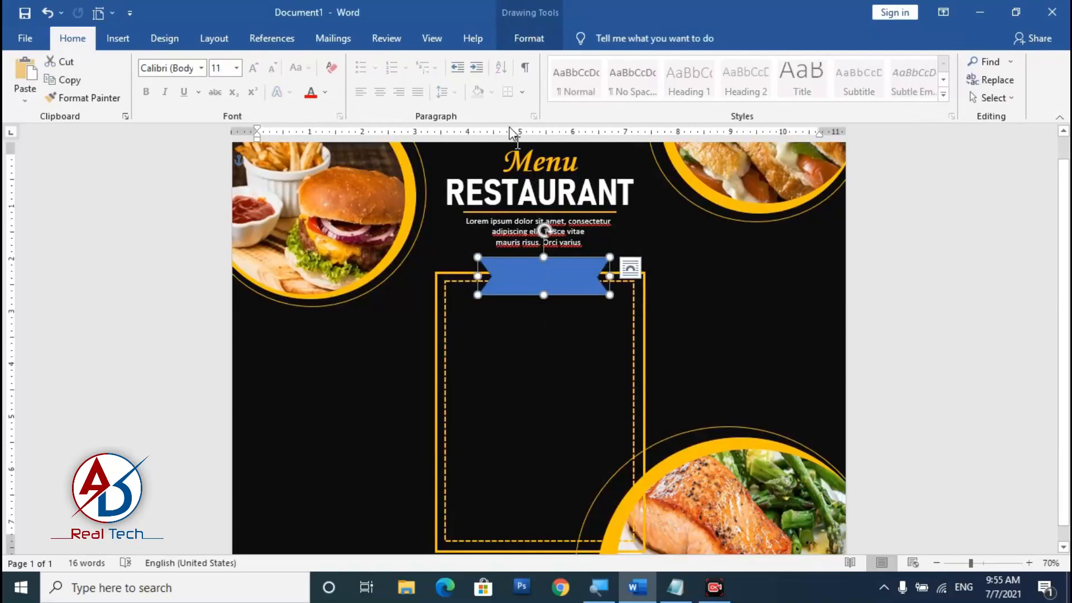
{"action": "left_click", "coordinate": [536, 38]}
{"action": "left_click", "coordinate": [348, 62]}
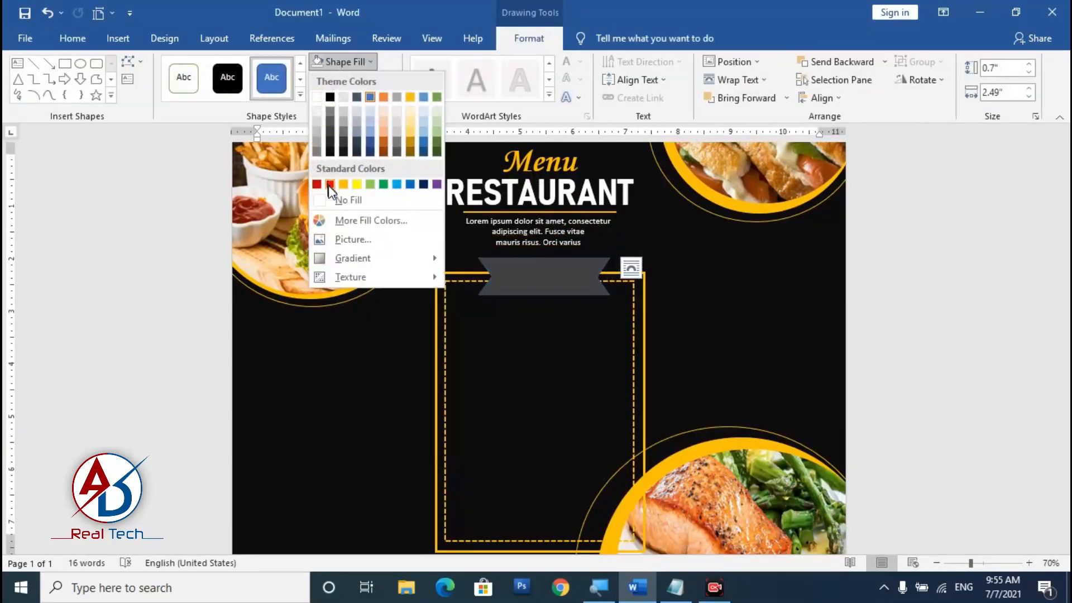
{"action": "left_click", "coordinate": [343, 184]}
{"action": "left_click", "coordinate": [355, 79]}
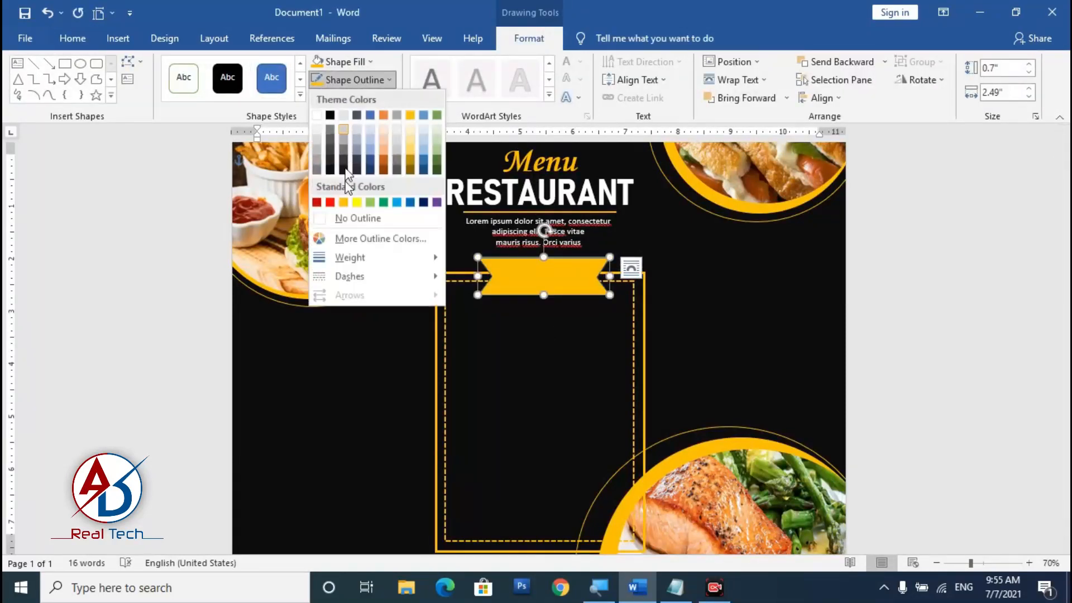
{"action": "left_click", "coordinate": [342, 218]}
{"action": "left_click", "coordinate": [698, 356]}
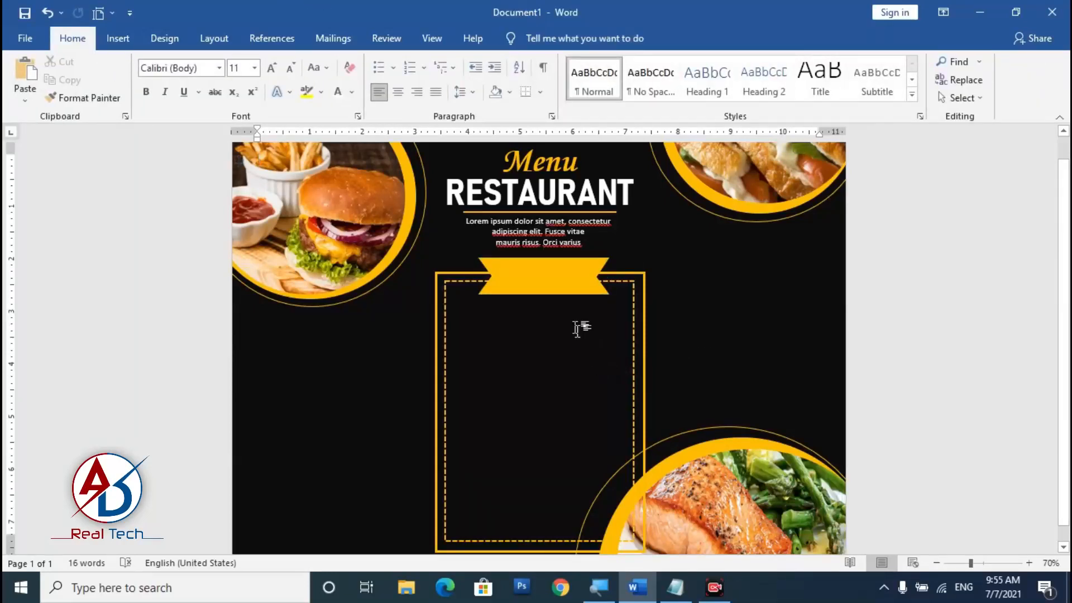
Select both frame rectangles together with the orange ribbon and nudge them slightly up.
{"action": "scroll", "coordinate": [630, 347], "scroll_direction": "down", "scroll_amount": 4}
{"action": "scroll", "coordinate": [538, 349], "scroll_direction": "up", "scroll_amount": 3}
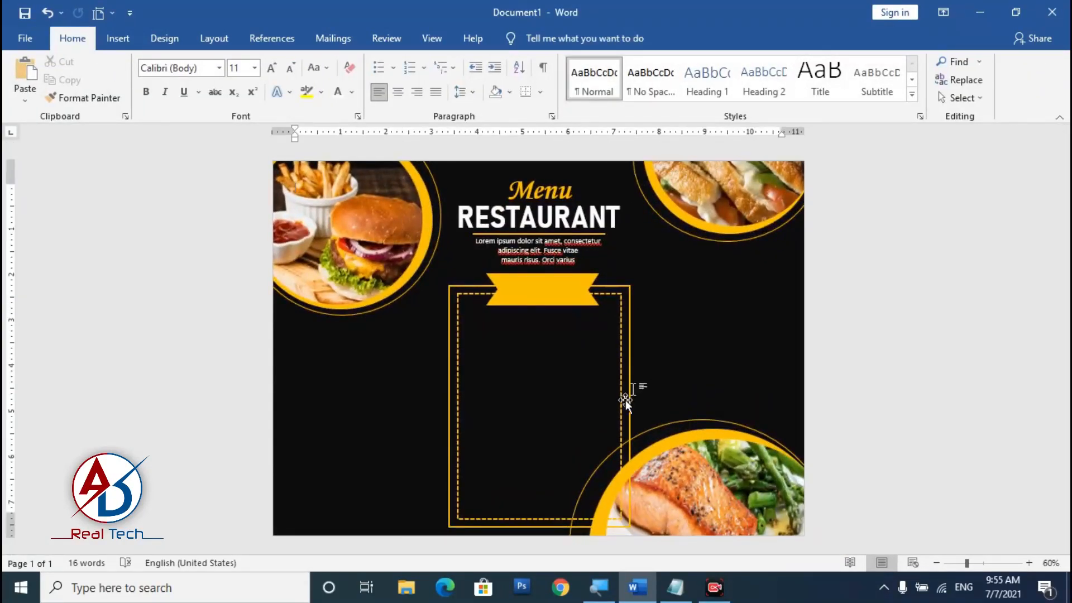
{"action": "left_click", "coordinate": [622, 335]}
{"action": "left_click", "coordinate": [622, 335], "text": "shift"}
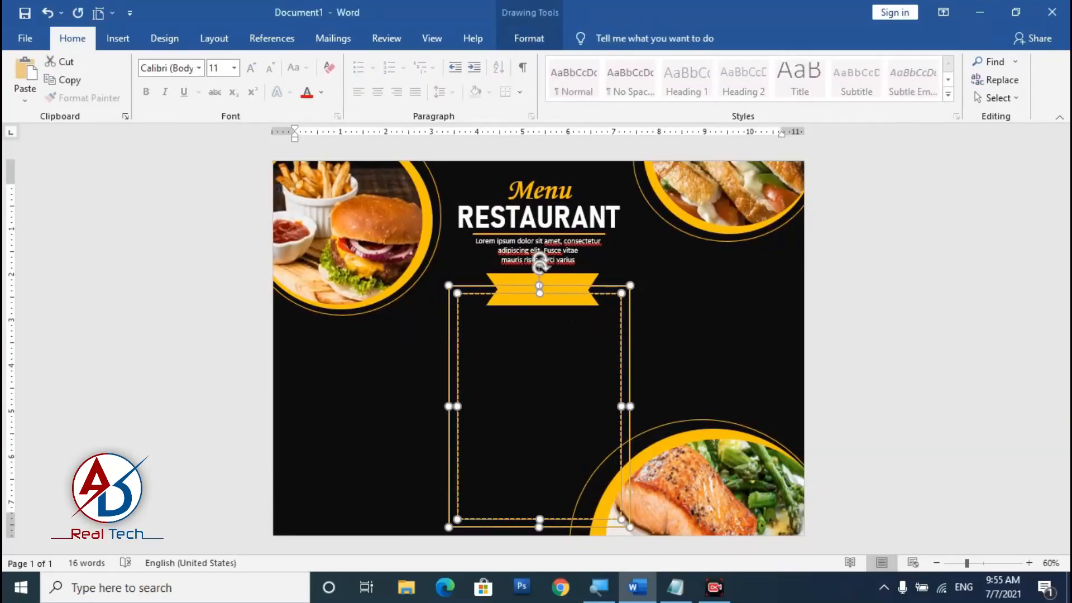
{"action": "left_click", "coordinate": [568, 307], "text": "shift"}
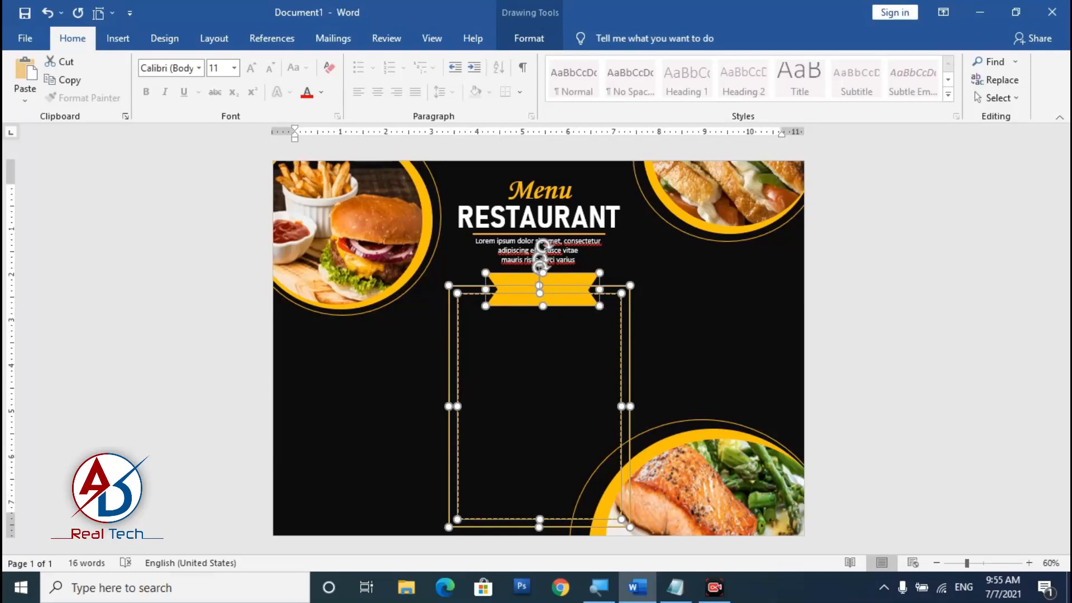
{"action": "key", "text": "Up"}
{"action": "key", "text": "Up"}
{"action": "left_click", "coordinate": [914, 325]}
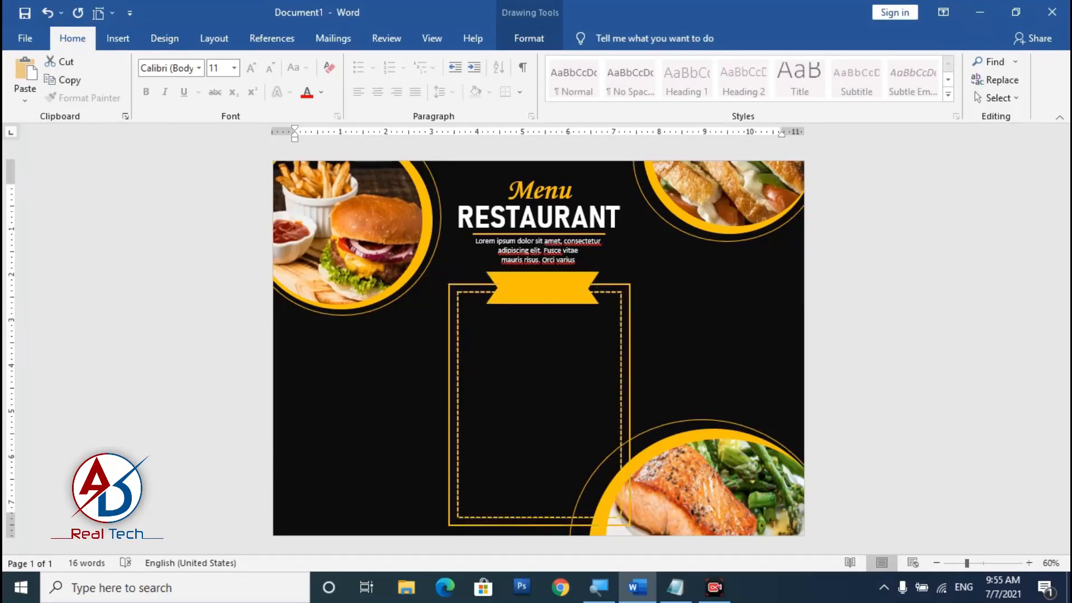
{"action": "scroll", "coordinate": [538, 348], "scroll_direction": "down", "scroll_amount": 4}
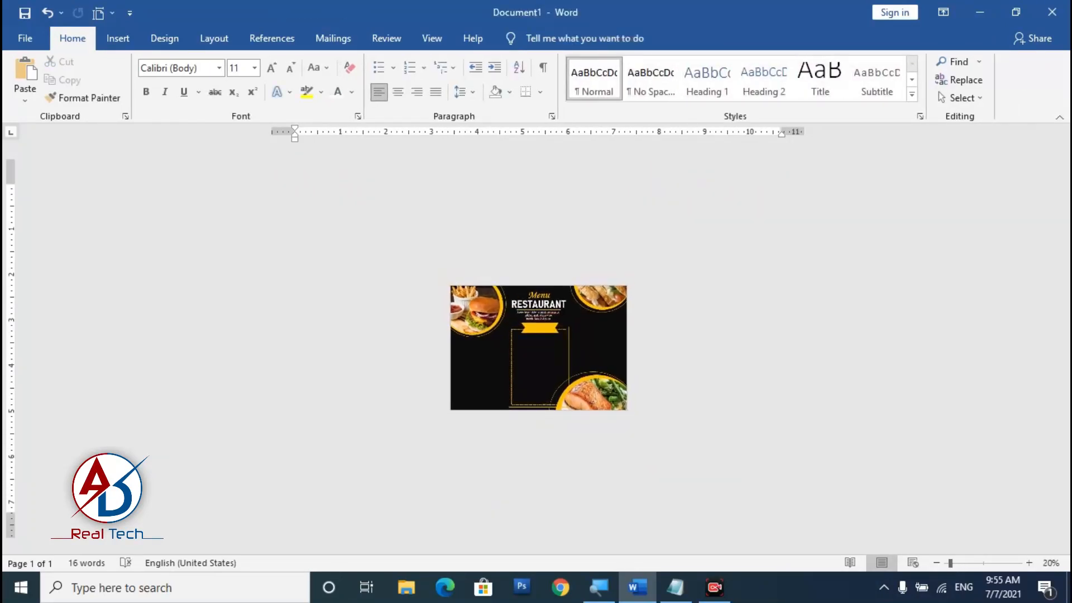
{"action": "scroll", "coordinate": [539, 348], "scroll_direction": "up", "scroll_amount": 4}
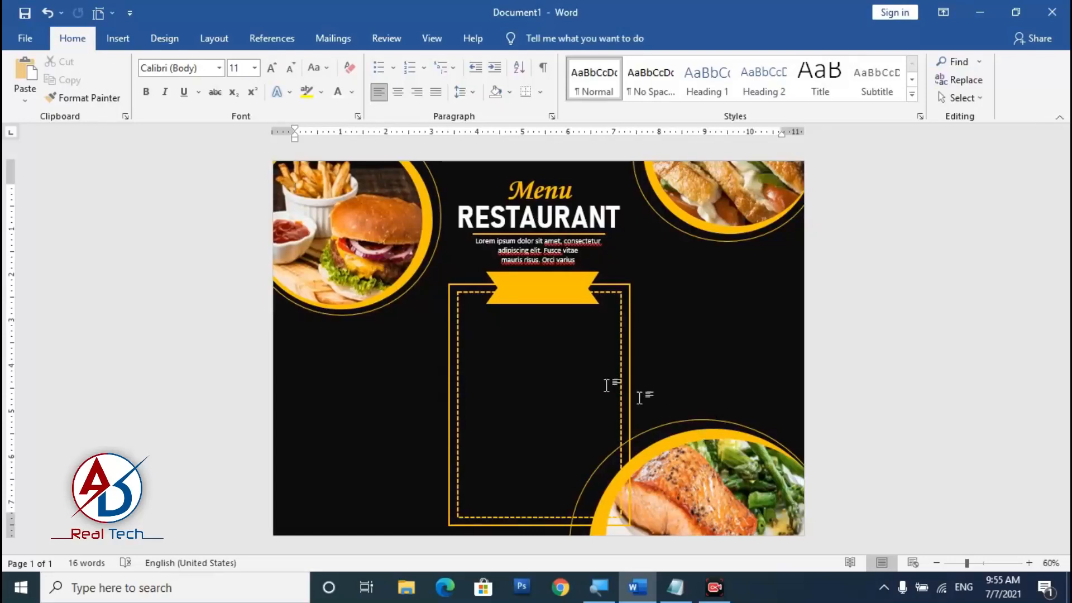
Draw a rectangle about 0.72" high by 2.67" wide below the burger picture and move it against the page's left edge.
{"action": "left_click", "coordinate": [118, 39]}
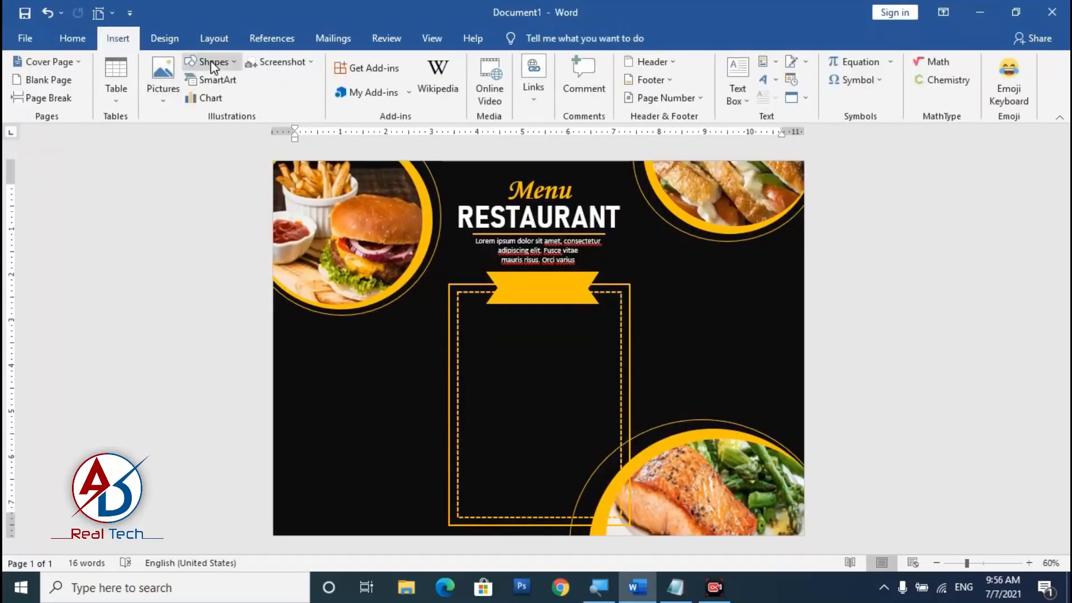
{"action": "left_click", "coordinate": [211, 63]}
{"action": "left_click", "coordinate": [270, 99]}
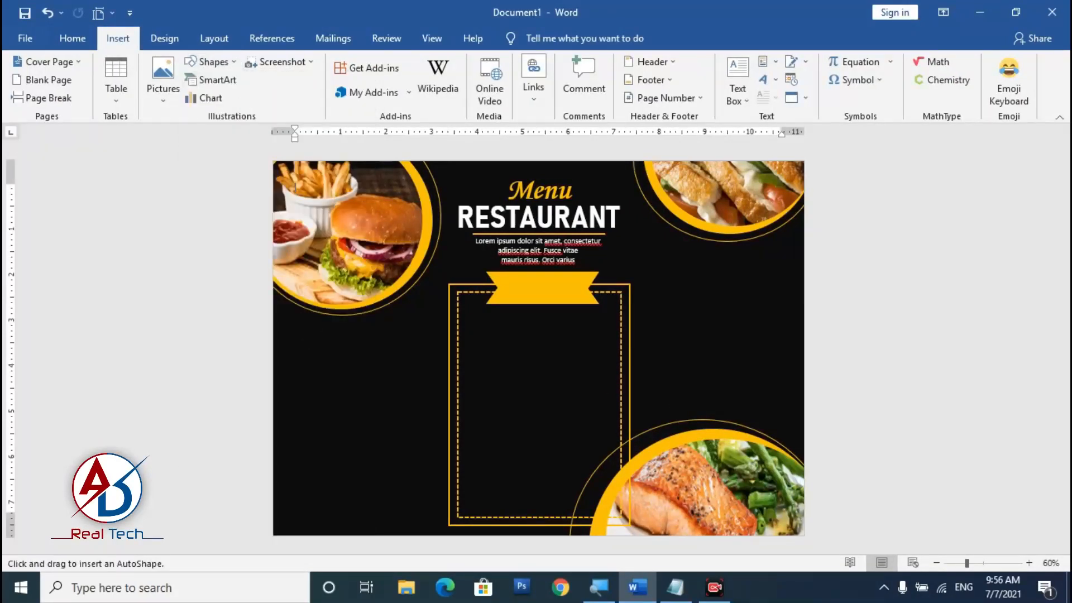
{"action": "left_click_drag", "start_coordinate": [295, 346], "coordinate": [414, 385]}
{"action": "scroll", "coordinate": [430, 407], "scroll_direction": "up", "scroll_amount": 5}
{"action": "left_click_drag", "start_coordinate": [239, 379], "coordinate": [202, 347]}
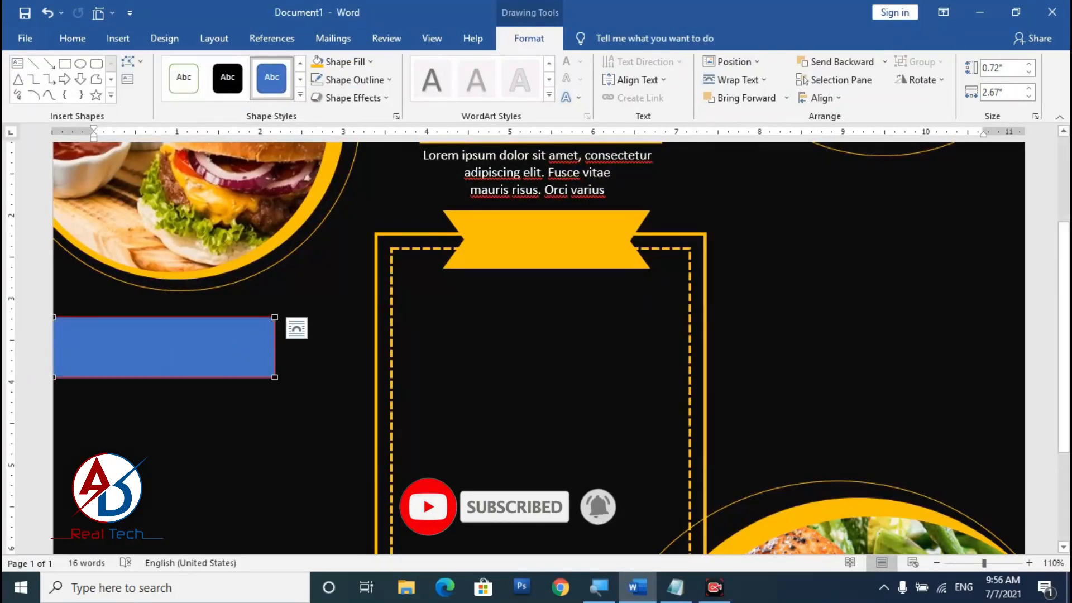
Add an edit point midway along the right side of the blue rectangle below the burger picture.
{"action": "right_click", "coordinate": [273, 349]}
{"action": "left_click", "coordinate": [313, 356]}
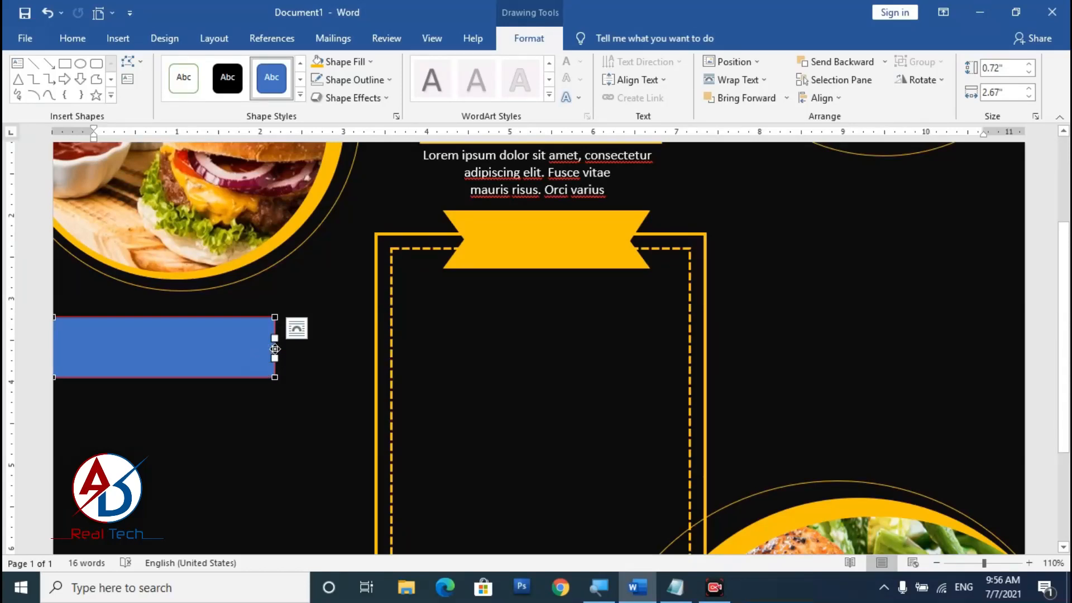
{"action": "scroll", "coordinate": [258, 361], "scroll_direction": "up", "scroll_amount": 5, "text": "ctrl"}
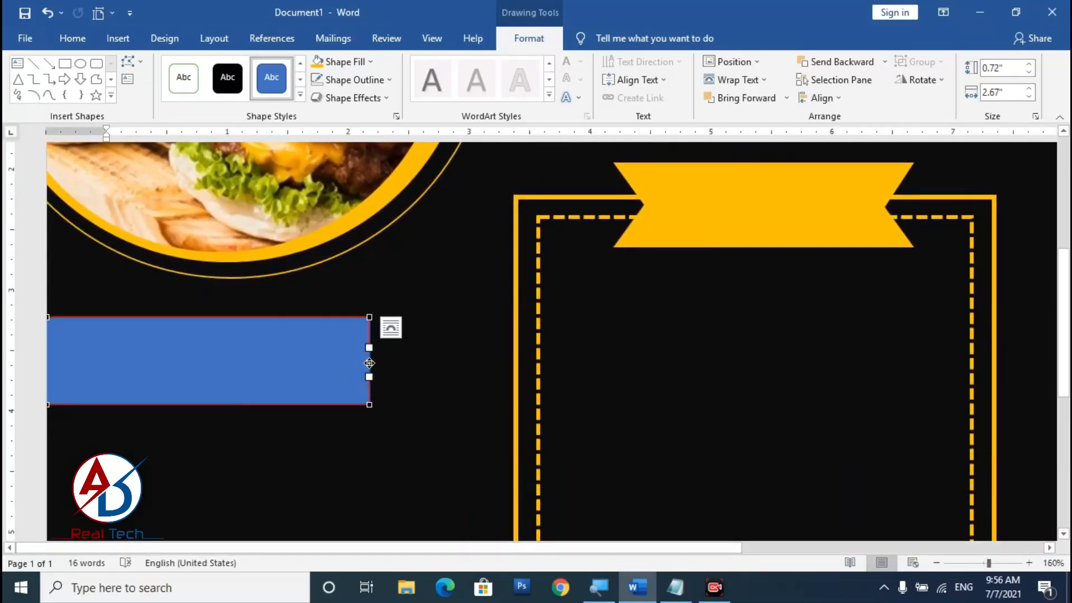
{"action": "scroll", "coordinate": [349, 397], "scroll_direction": "down", "scroll_amount": 6, "text": "ctrl"}
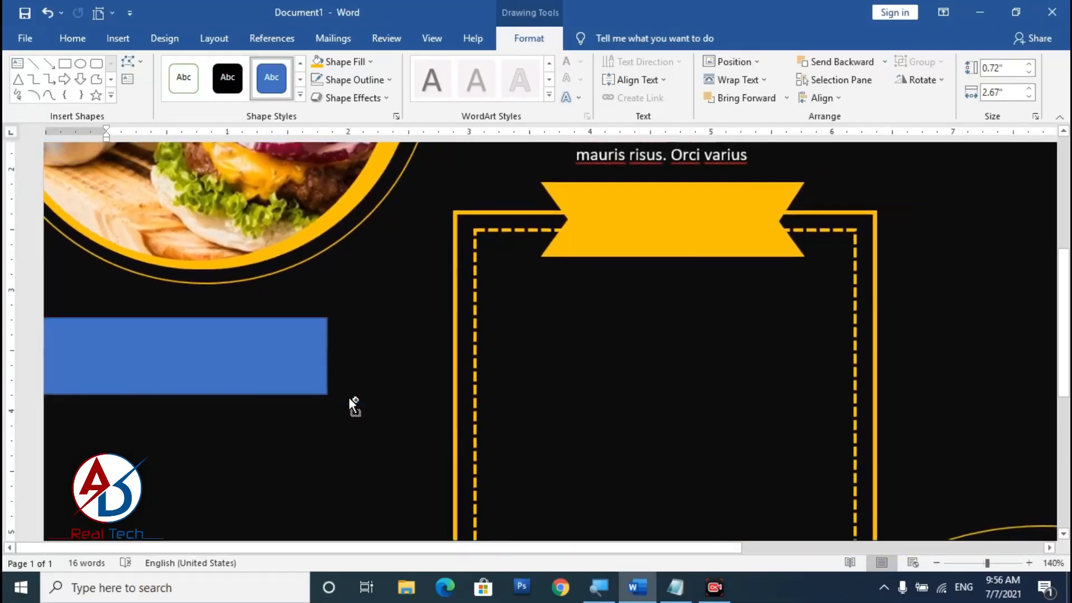
{"action": "scroll", "coordinate": [536, 346], "scroll_direction": "down", "scroll_amount": 4, "text": "ctrl"}
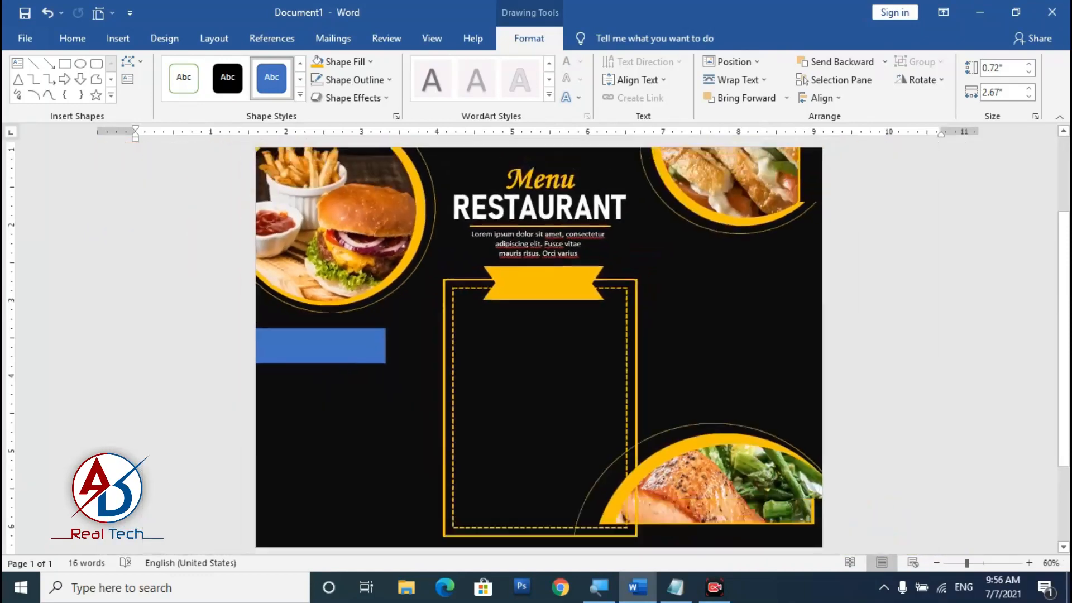
{"action": "scroll", "coordinate": [536, 346], "scroll_direction": "up", "scroll_amount": 5, "text": "ctrl"}
{"action": "scroll", "coordinate": [347, 360], "scroll_direction": "down", "scroll_amount": 3, "text": "ctrl"}
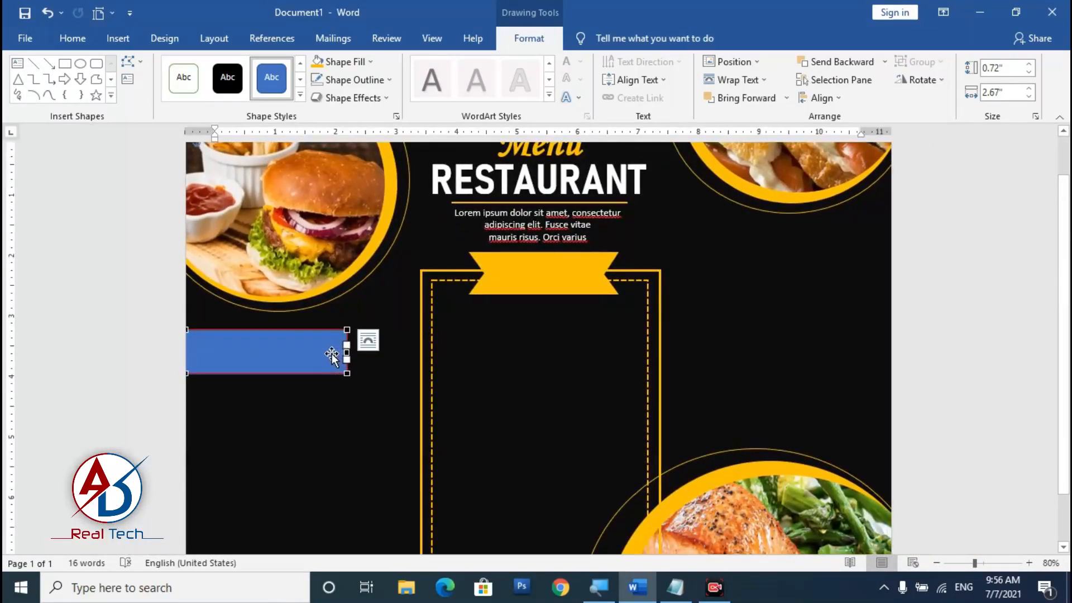
{"action": "double_click", "coordinate": [362, 396]}
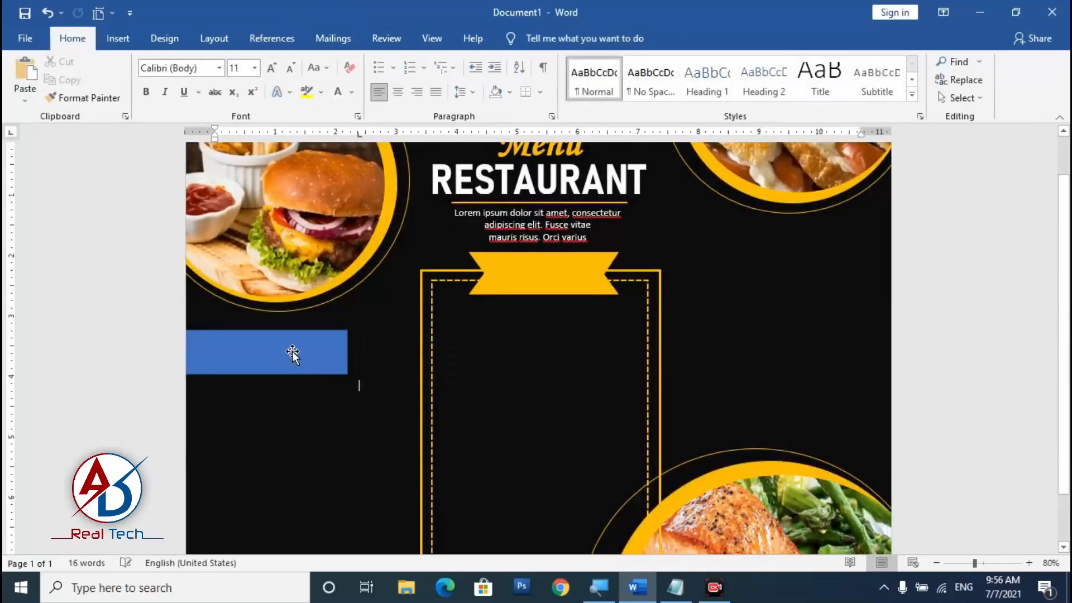
Pull the edit point midway along the blue rectangle's right side inward to cut a ribbon-tail notch.
{"action": "left_click", "coordinate": [293, 351]}
{"action": "scroll", "coordinate": [323, 382], "scroll_direction": "up", "scroll_amount": 3, "text": "ctrl"}
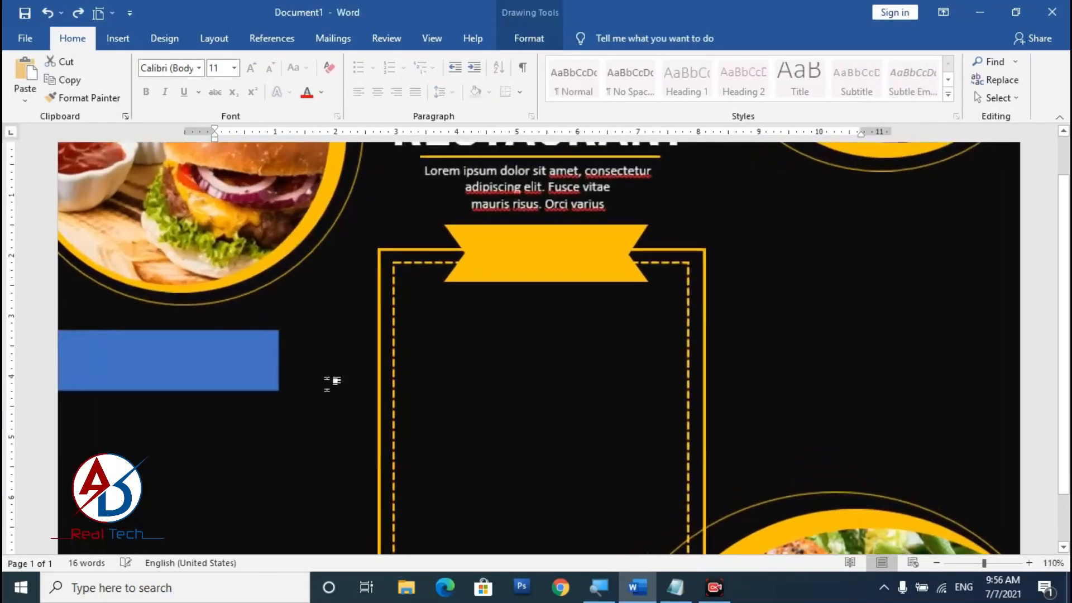
{"action": "left_click", "coordinate": [520, 37]}
{"action": "left_click", "coordinate": [141, 63]}
{"action": "left_click", "coordinate": [163, 98]}
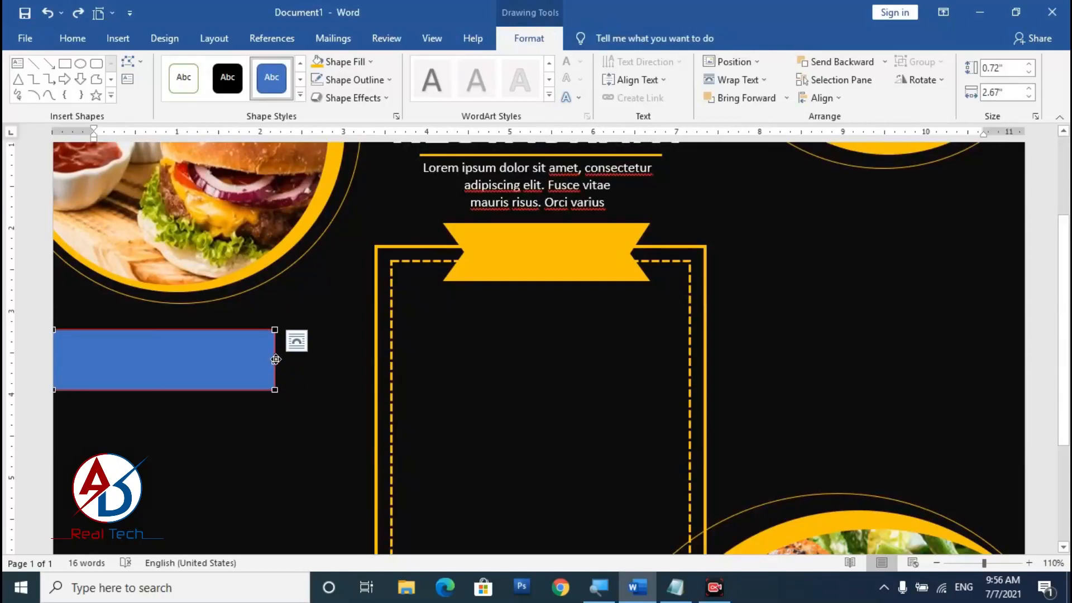
{"action": "left_click_drag", "start_coordinate": [258, 360], "coordinate": [259, 359]}
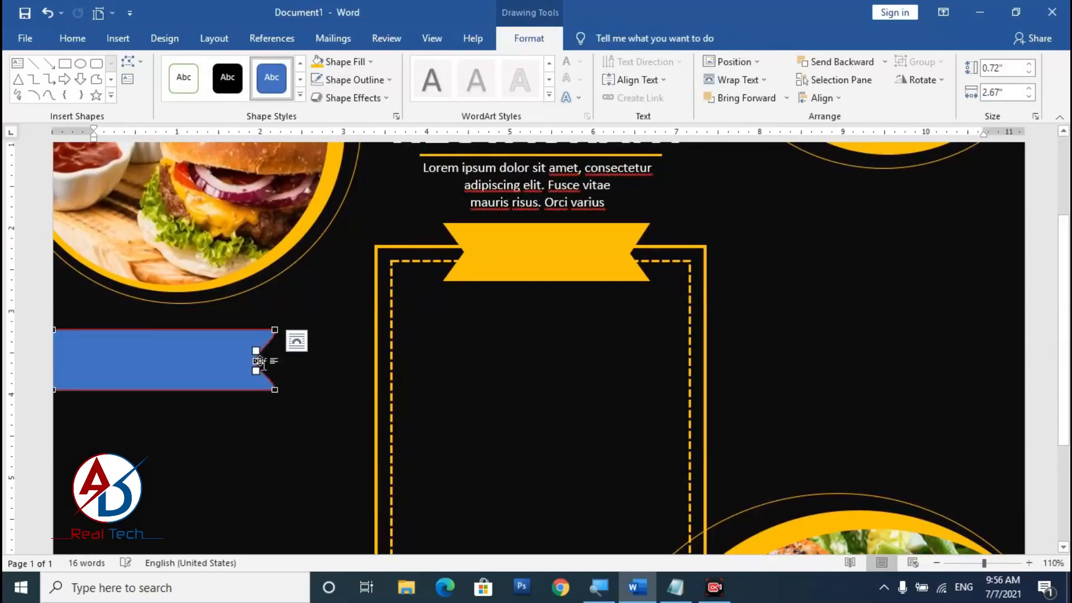
{"action": "scroll", "coordinate": [297, 387], "scroll_direction": "down", "scroll_amount": 5, "text": "ctrl"}
{"action": "scroll", "coordinate": [358, 406], "scroll_direction": "down", "scroll_amount": 1, "text": "ctrl"}
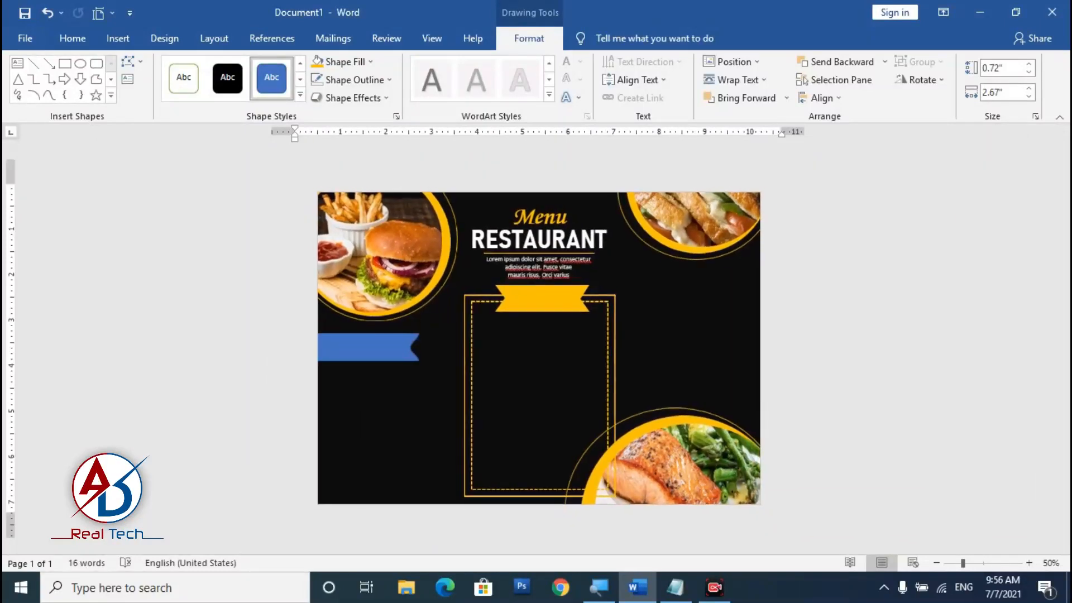
Fill the notched blue banner below the burger picture with standard orange.
{"action": "left_click", "coordinate": [358, 406]}
{"action": "scroll", "coordinate": [359, 405], "scroll_direction": "up", "scroll_amount": 1, "text": "ctrl"}
{"action": "scroll", "coordinate": [342, 443], "scroll_direction": "up", "scroll_amount": 2, "text": "ctrl"}
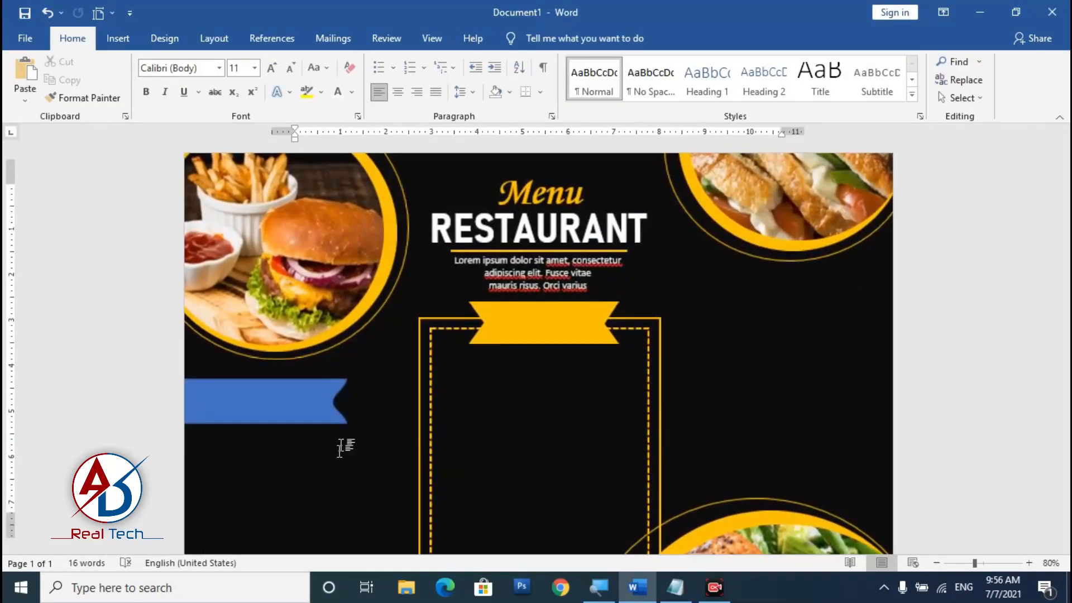
{"action": "left_click", "coordinate": [305, 402]}
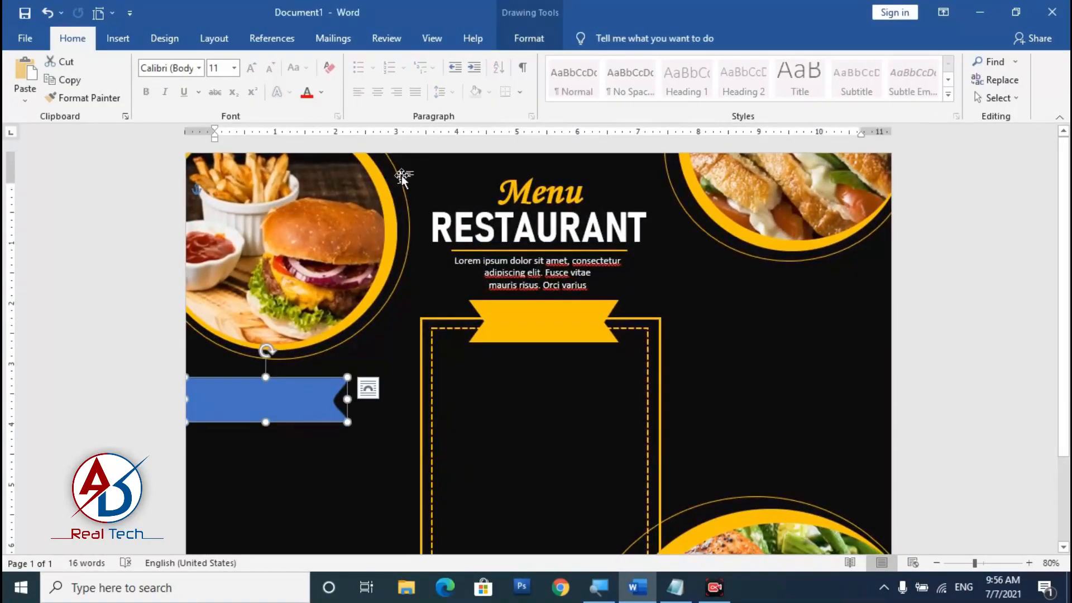
{"action": "left_click", "coordinate": [528, 40]}
{"action": "left_click", "coordinate": [317, 61]}
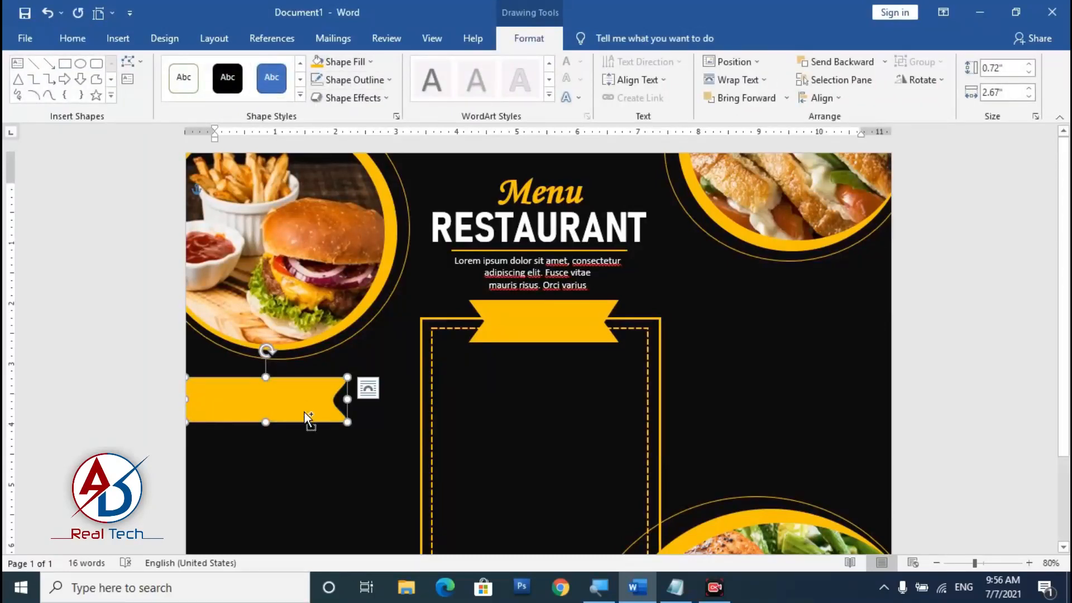
Copy the orange banner, flip the copy horizontally and place it against the page's right edge below the sandwich picture.
{"action": "left_click_drag", "start_coordinate": [304, 413], "coordinate": [756, 402]}
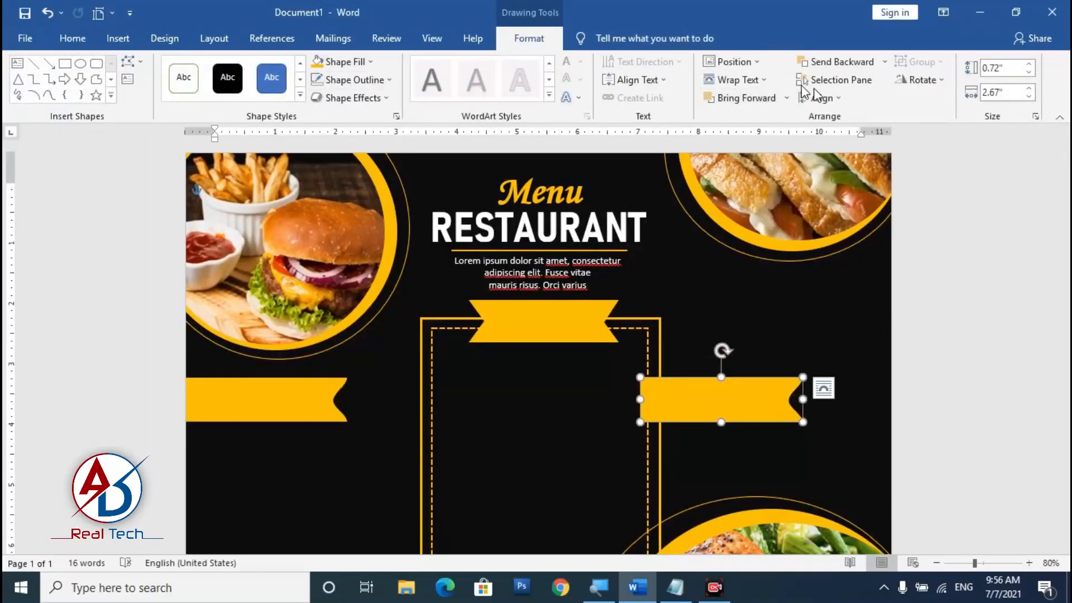
{"action": "left_click", "coordinate": [930, 79]}
{"action": "left_click", "coordinate": [971, 157]}
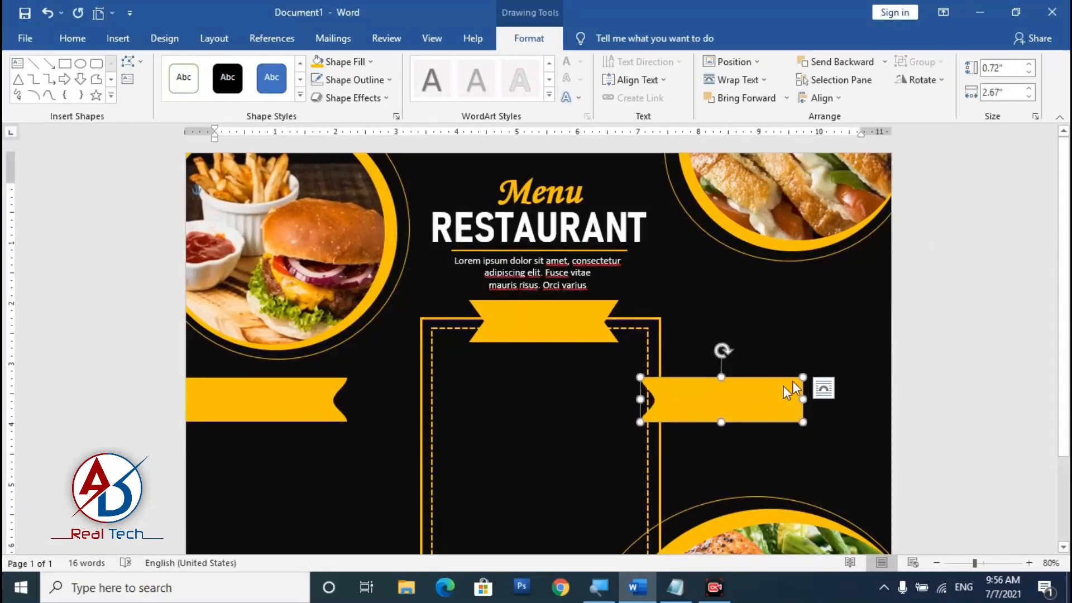
{"action": "left_click_drag", "start_coordinate": [794, 383], "coordinate": [857, 294]}
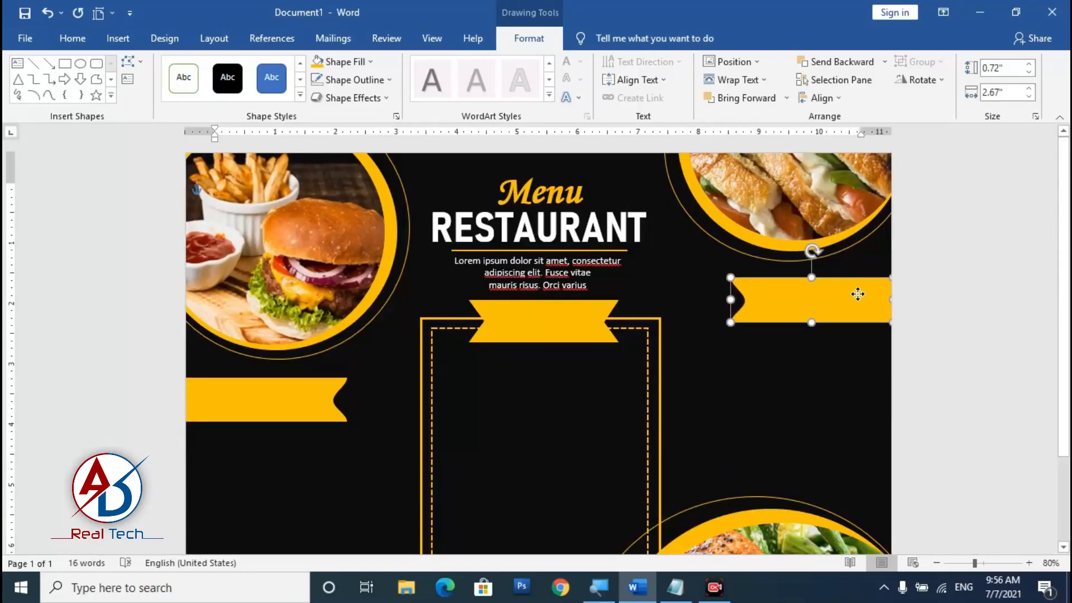
{"action": "left_click", "coordinate": [944, 318]}
{"action": "scroll", "coordinate": [944, 318], "scroll_direction": "down", "scroll_amount": 6}
{"action": "scroll", "coordinate": [943, 319], "scroll_direction": "up", "scroll_amount": 2}
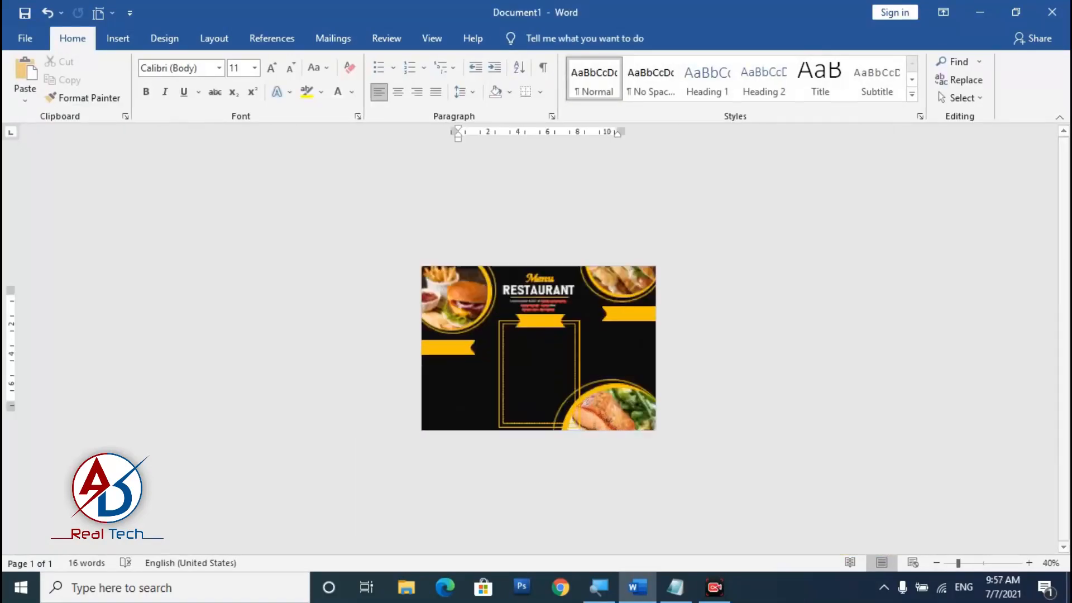
{"action": "scroll", "coordinate": [766, 402], "scroll_direction": "up", "scroll_amount": 3}
{"action": "scroll", "coordinate": [767, 401], "scroll_direction": "down", "scroll_amount": 4}
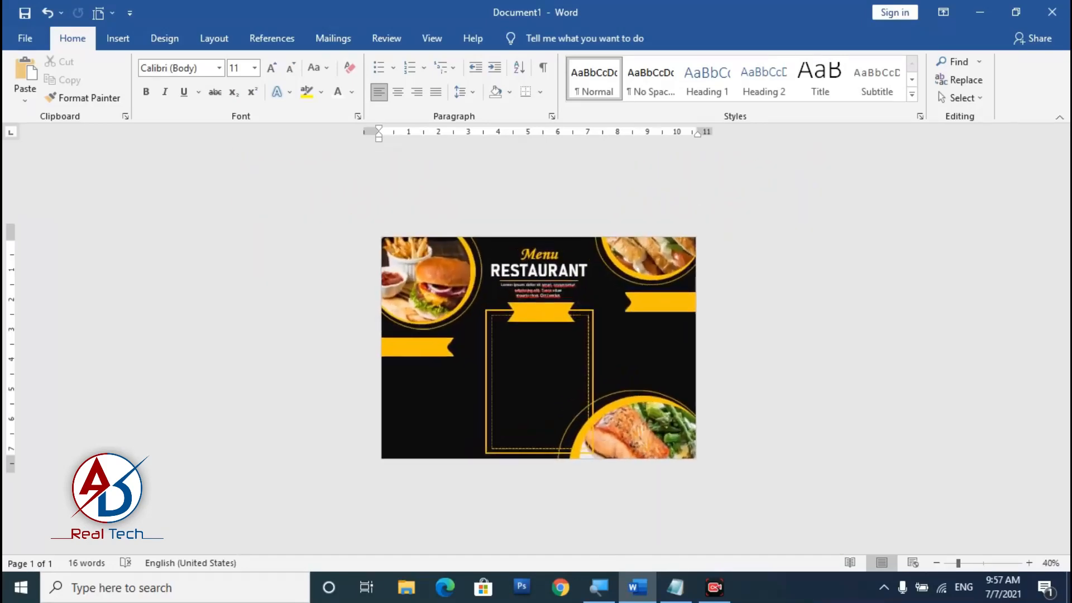
{"action": "scroll", "coordinate": [767, 402], "scroll_direction": "up", "scroll_amount": 4}
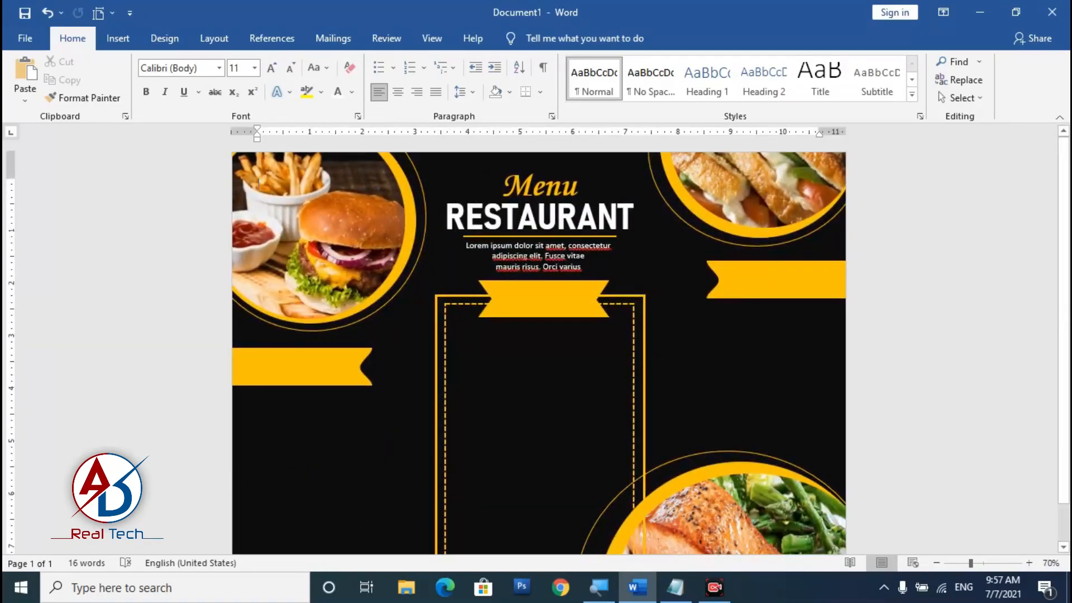
Make the whole lorem ipsum description below the RESTAURANT title bold.
{"action": "left_click", "coordinate": [583, 268]}
{"action": "key", "text": "ctrl+a"}
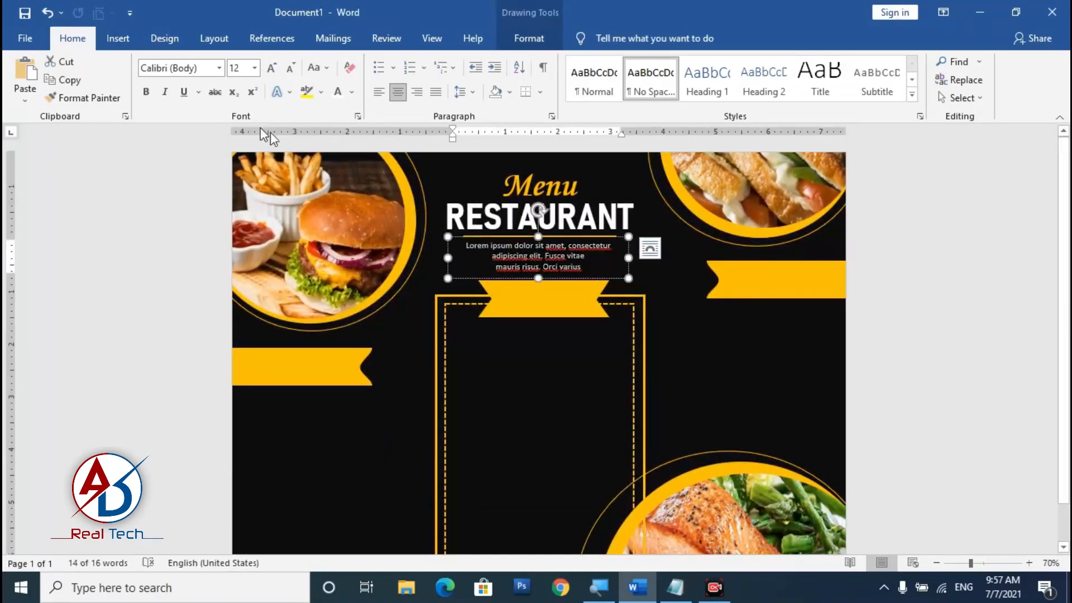
{"action": "key", "text": "ctrl+b"}
{"action": "scroll", "coordinate": [527, 301], "scroll_direction": "up", "scroll_amount": 3}
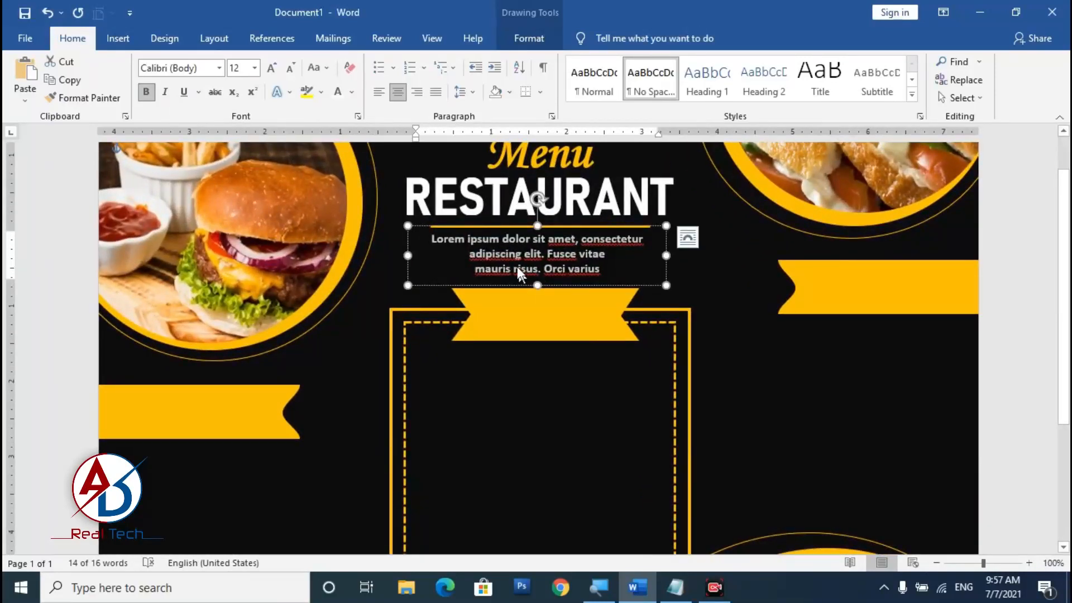
{"action": "left_click", "coordinate": [487, 256]}
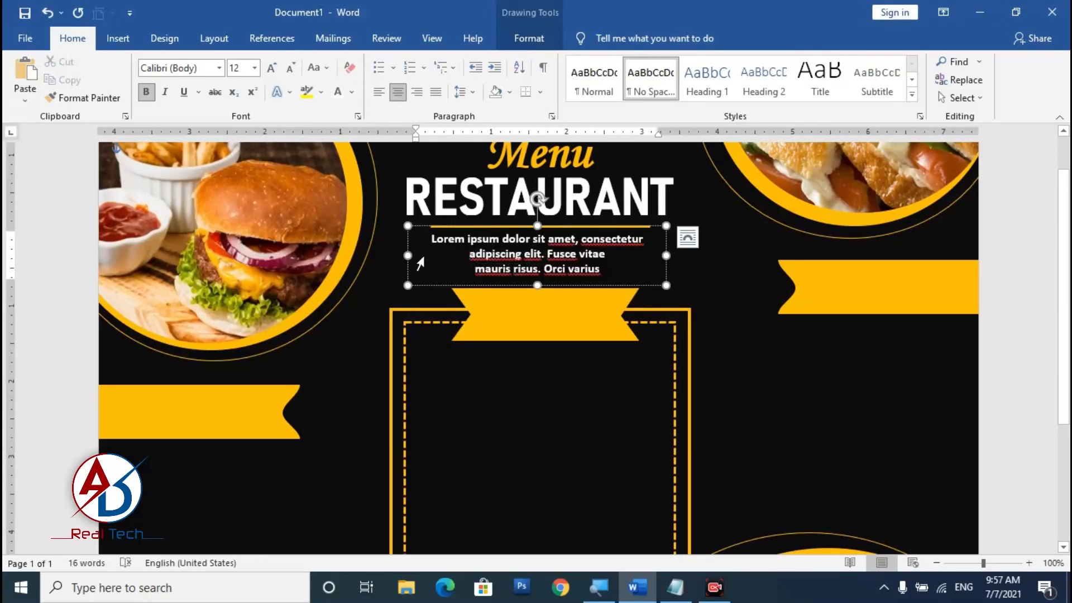
Widen the description box, join its text into two lines, shorten the box and re-centre it below the title.
{"action": "left_click_drag", "start_coordinate": [409, 256], "coordinate": [380, 256]}
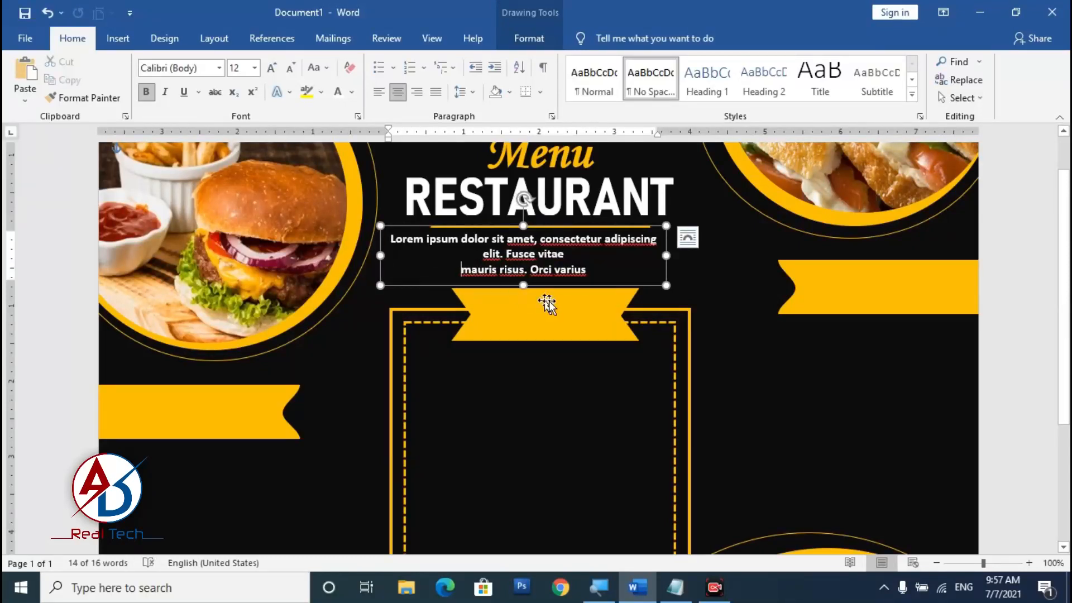
{"action": "key", "text": "BackSpace"}
{"action": "key", "text": "BackSpace"}
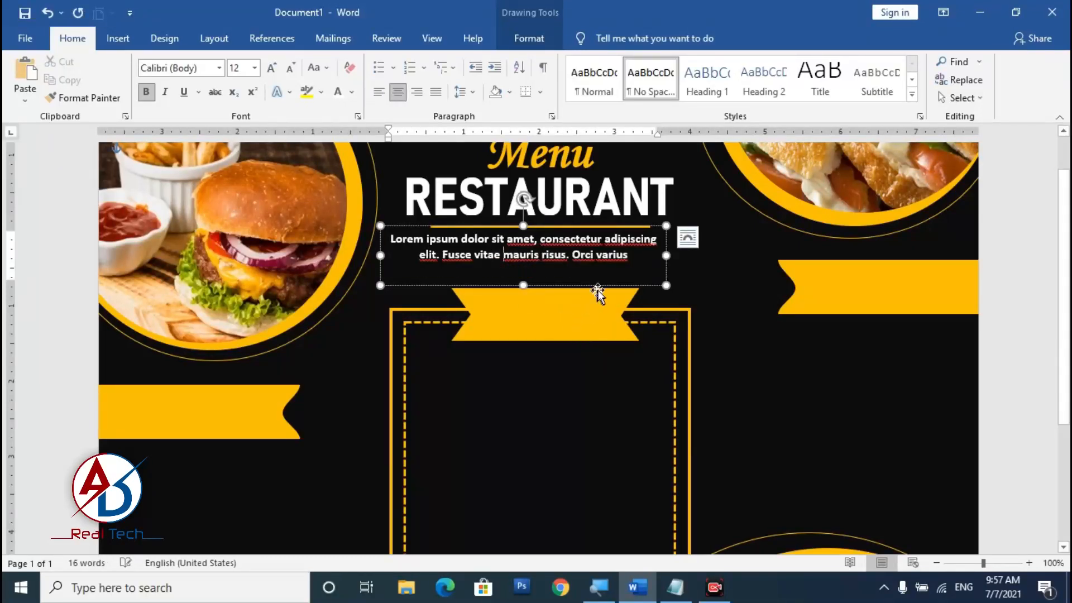
{"action": "left_click_drag", "start_coordinate": [526, 284], "coordinate": [527, 270]}
{"action": "left_click_drag", "start_coordinate": [645, 226], "coordinate": [656, 224]}
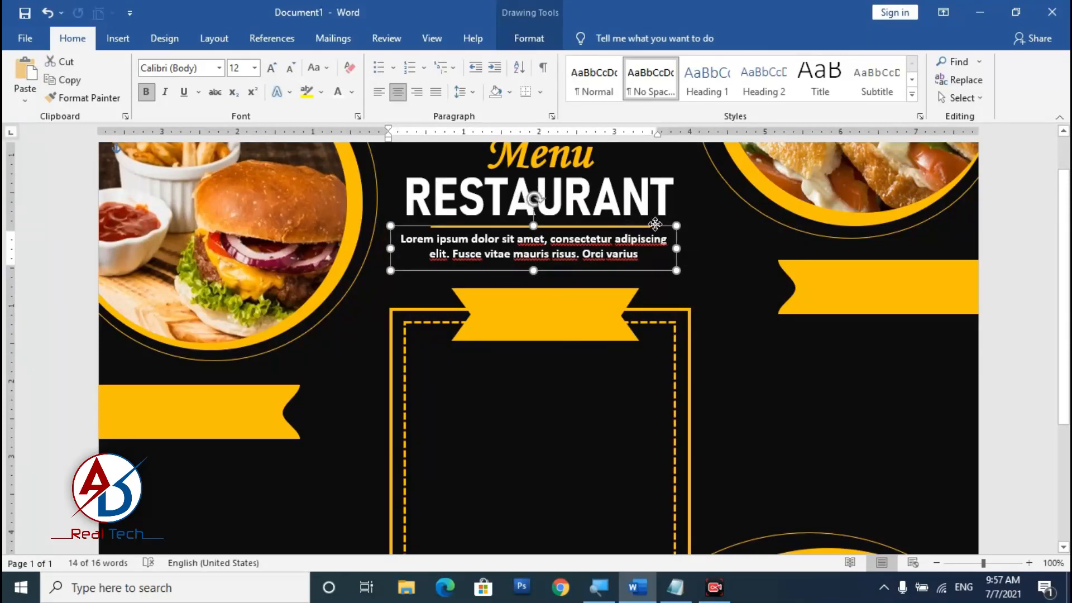
{"action": "left_click", "coordinate": [698, 246]}
{"action": "scroll", "coordinate": [790, 388], "scroll_direction": "down", "scroll_amount": 4}
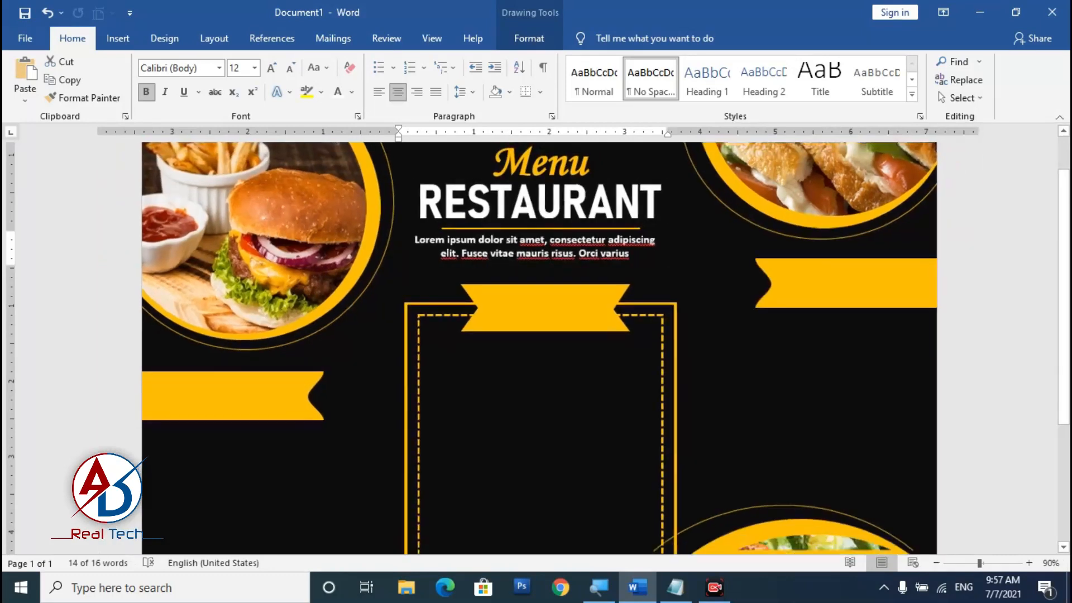
{"action": "left_click", "coordinate": [790, 388]}
{"action": "scroll", "coordinate": [790, 388], "scroll_direction": "down", "scroll_amount": 2}
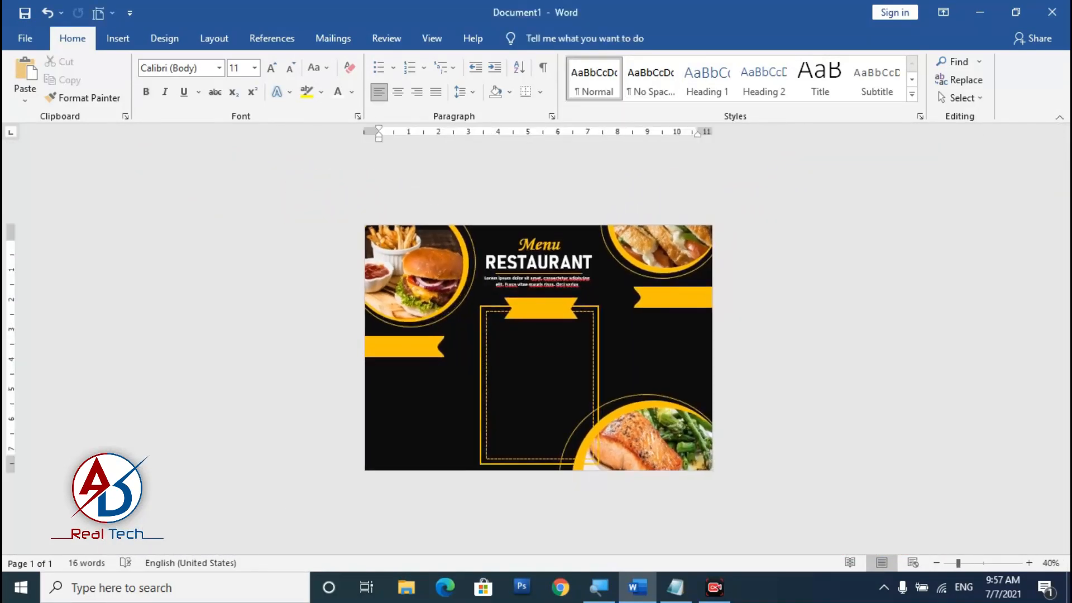
{"action": "scroll", "coordinate": [789, 388], "scroll_direction": "down", "scroll_amount": 1}
{"action": "scroll", "coordinate": [789, 389], "scroll_direction": "up", "scroll_amount": 2}
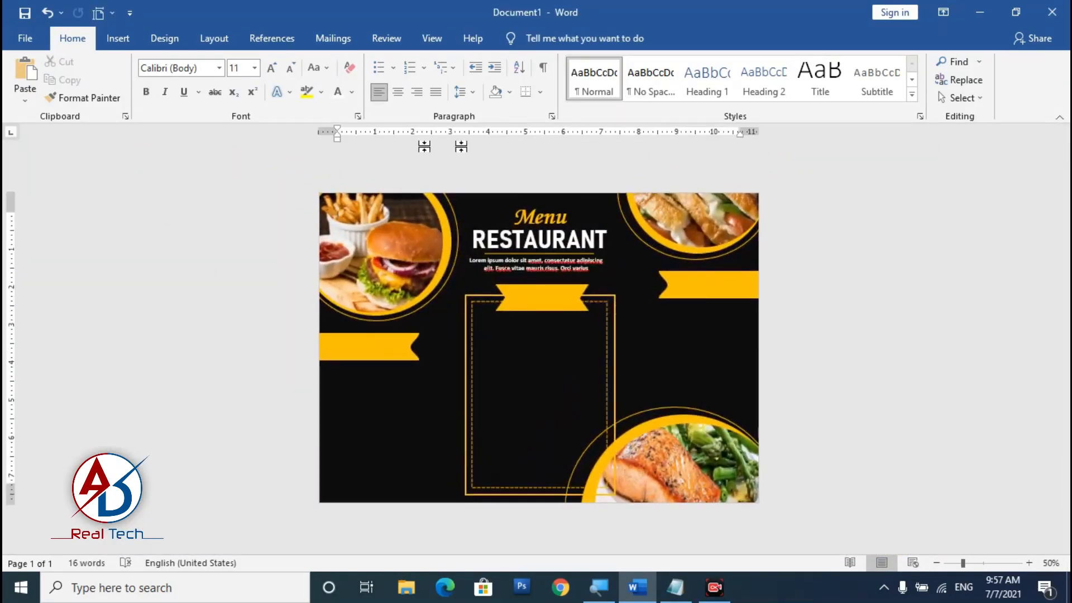
{"action": "scroll", "coordinate": [767, 373], "scroll_direction": "up", "scroll_amount": 2}
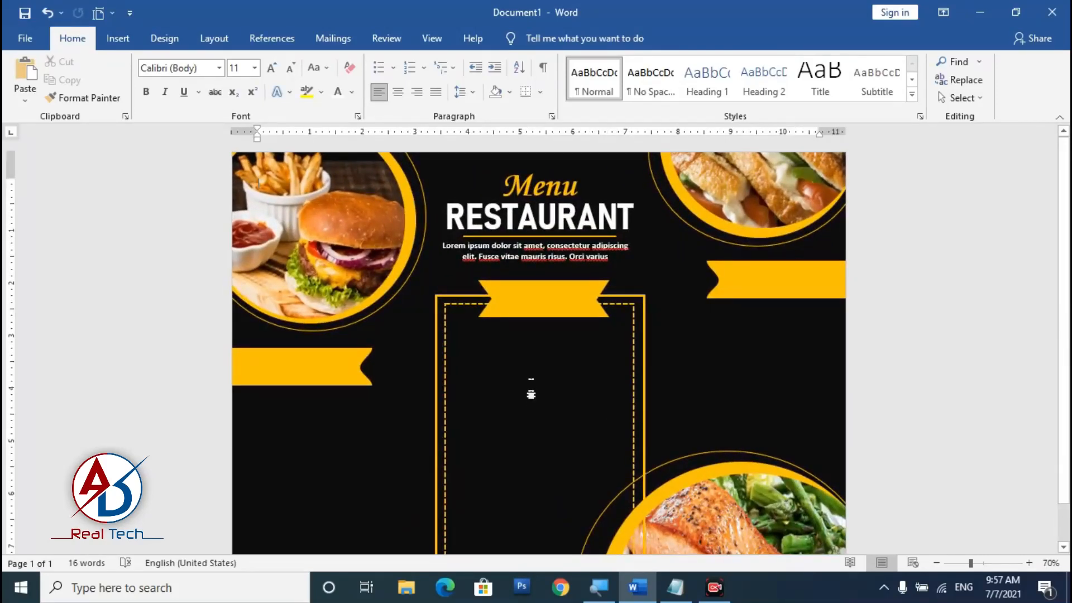
Insert WordArt with the No Spacing style on the banner below the burger picture, enlarge it to 28 pt and enter "Burguers".
{"action": "left_click", "coordinate": [118, 38]}
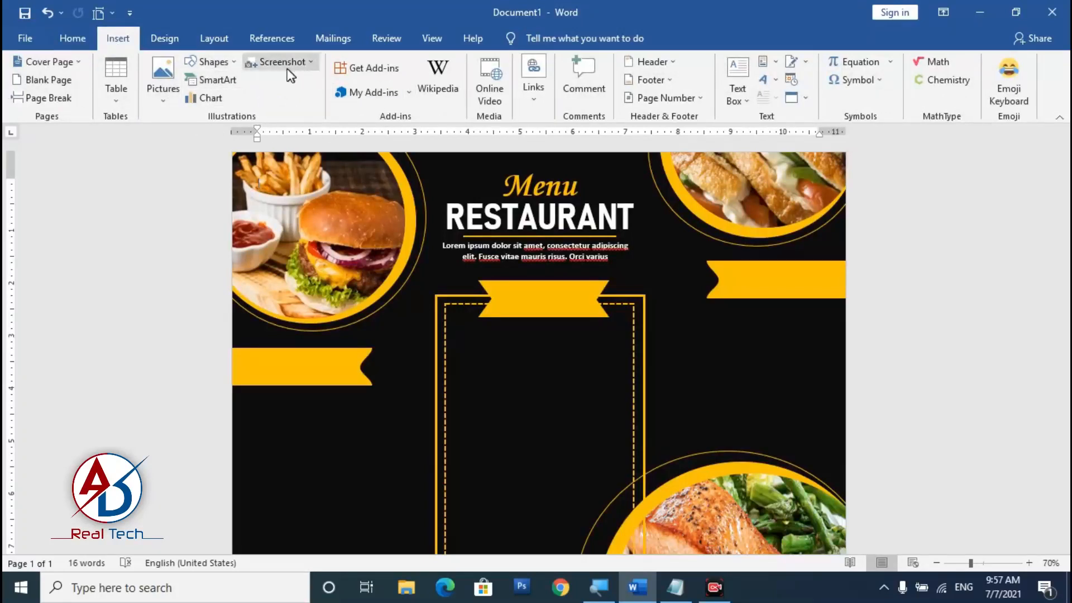
{"action": "left_click", "coordinate": [764, 88]}
{"action": "left_click", "coordinate": [782, 103]}
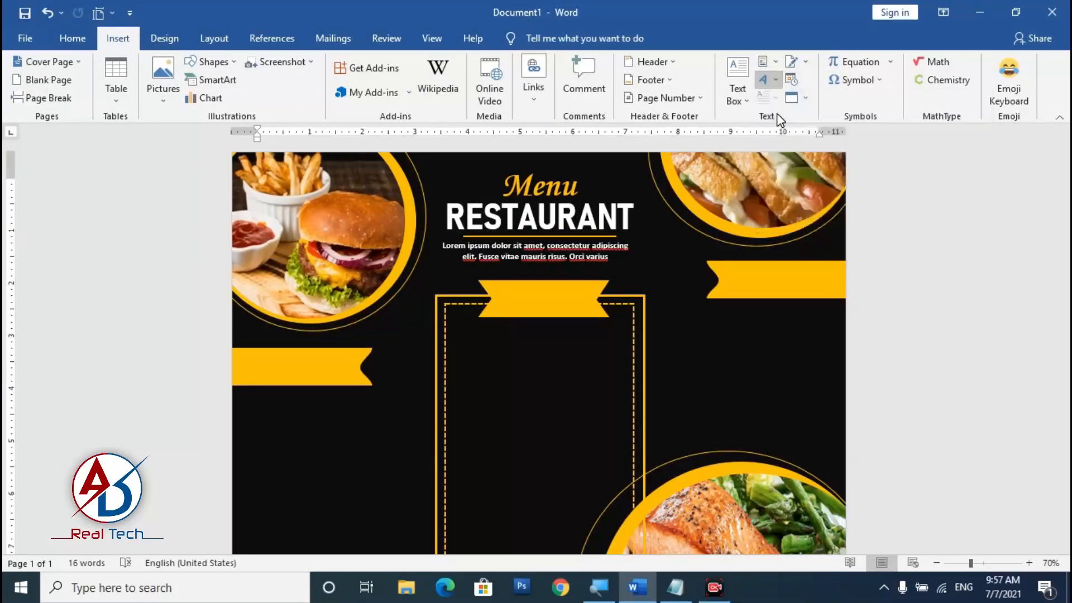
{"action": "left_click_drag", "start_coordinate": [372, 179], "coordinate": [339, 348]}
{"action": "left_click", "coordinate": [73, 39]}
{"action": "left_click", "coordinate": [651, 79]}
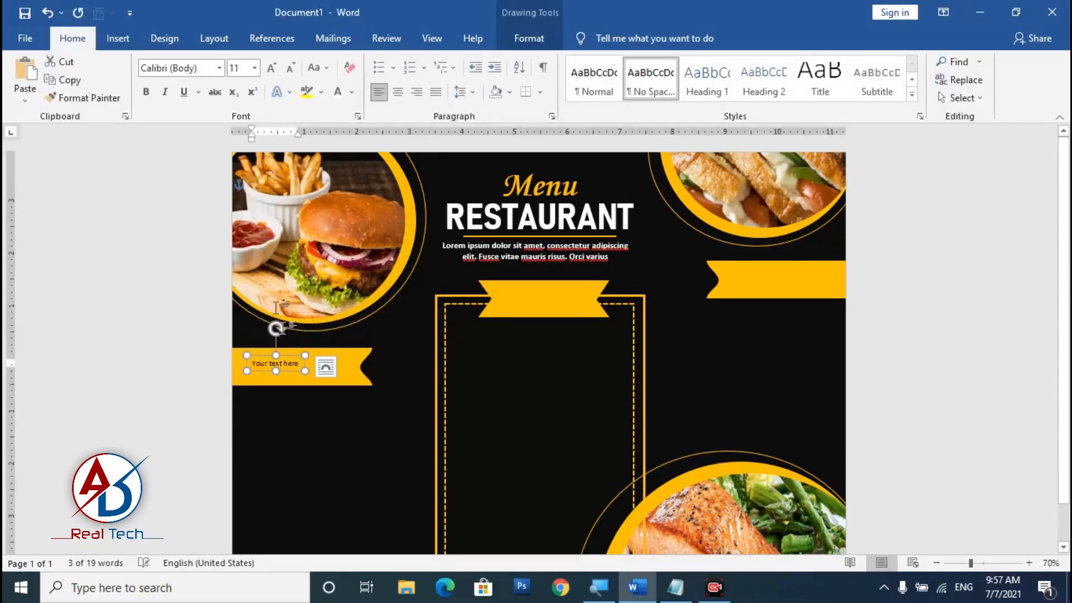
{"action": "left_click", "coordinate": [272, 68]}
{"action": "left_click_drag", "start_coordinate": [234, 366], "coordinate": [358, 366]}
{"action": "type", "text": "bUrguers"}
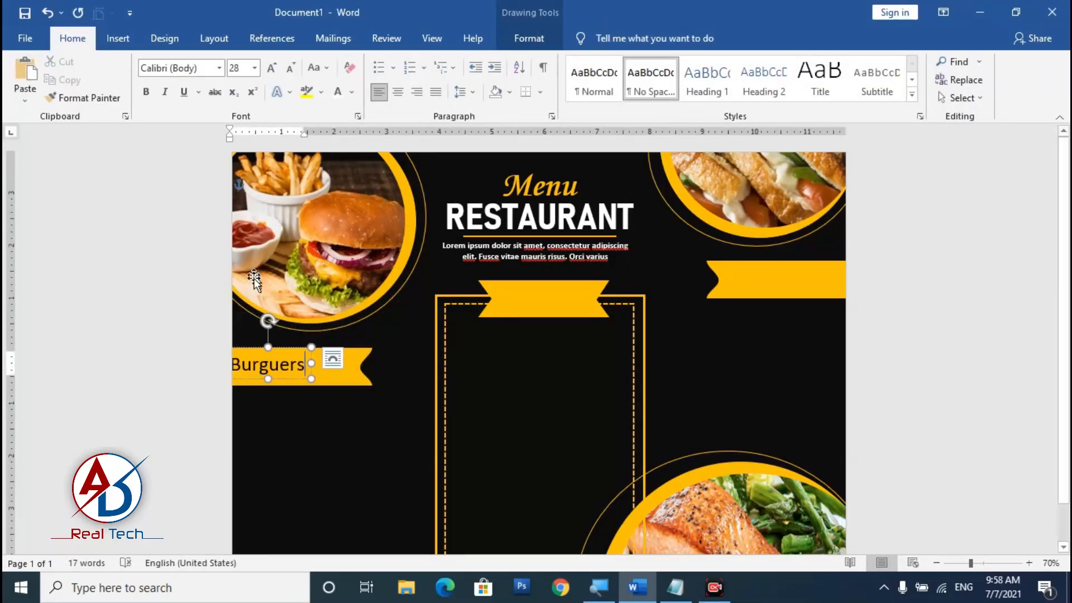
Format the "Burguers" text in bold Monotype Corsiva at 48 pt and nudge it into place on its banner.
{"action": "left_click", "coordinate": [271, 68]}
{"action": "left_click", "coordinate": [219, 67]}
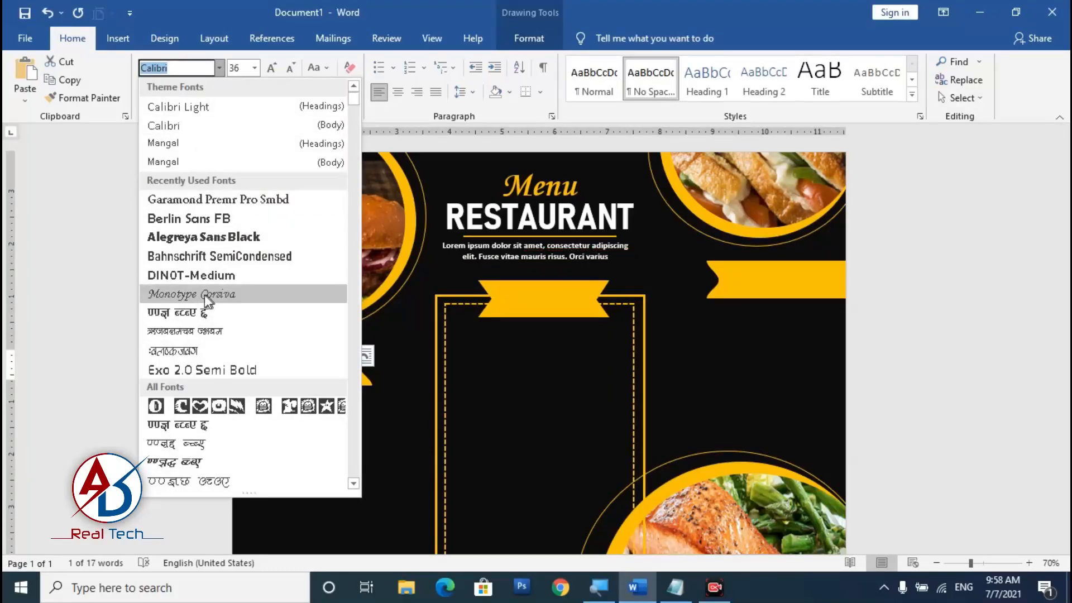
{"action": "left_click", "coordinate": [208, 306]}
{"action": "left_click", "coordinate": [271, 67]}
{"action": "left_click", "coordinate": [146, 92]}
{"action": "key", "text": "Up"}
Duplicate the "Burguers" text onto the banner below the sandwich picture, change it to "Sandwich" and reduce it to 36 pt.
{"action": "key", "text": "ctrl+d"}
{"action": "left_click_drag", "start_coordinate": [330, 353], "coordinate": [557, 280]}
{"action": "double_click", "coordinate": [793, 278]}
{"action": "type", "text": "Sandwich"}
{"action": "double_click", "coordinate": [804, 273]}
{"action": "left_click", "coordinate": [290, 68]}
Duplicate the "Sandwich" text onto the centre ribbon and change it to "DESSERTS".
{"action": "key", "text": "ctrl+d"}
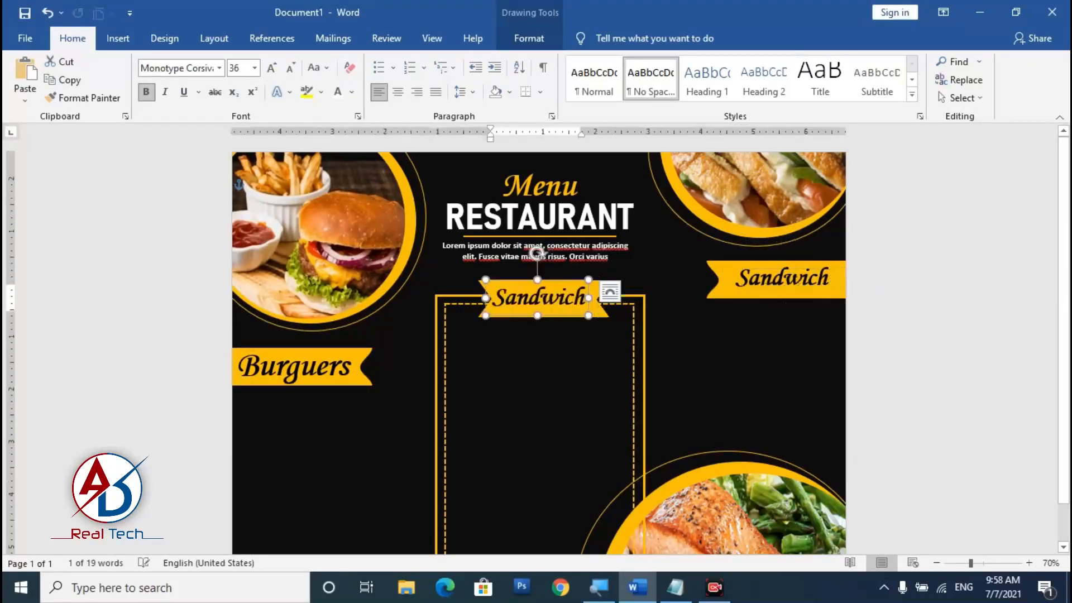
{"action": "double_click", "coordinate": [564, 299]}
{"action": "key", "text": "BackSpace"}
{"action": "type", "text": "DESSERTS"}
Set "DESSERTS" in Bahnschrift SemiCondensed at a smaller size and centre it on the ribbon.
{"action": "double_click", "coordinate": [558, 299]}
{"action": "left_click", "coordinate": [218, 68]}
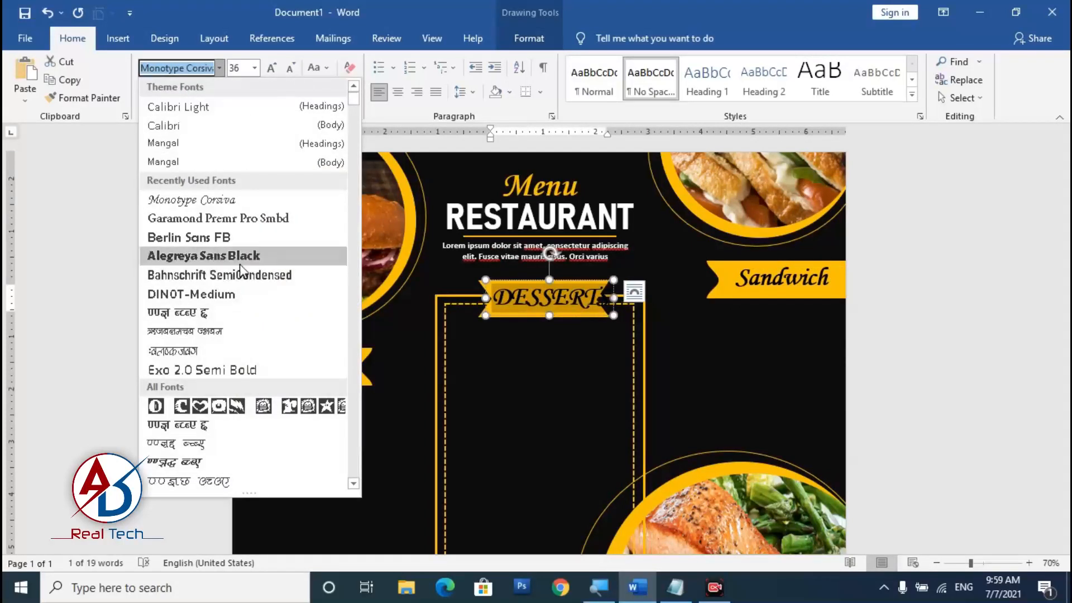
{"action": "left_click", "coordinate": [229, 274]}
{"action": "left_click", "coordinate": [290, 68]}
{"action": "left_click", "coordinate": [146, 92]}
{"action": "left_click", "coordinate": [146, 91]}
{"action": "left_click_drag", "start_coordinate": [558, 310], "coordinate": [566, 312]}
{"action": "left_click", "coordinate": [708, 421]}
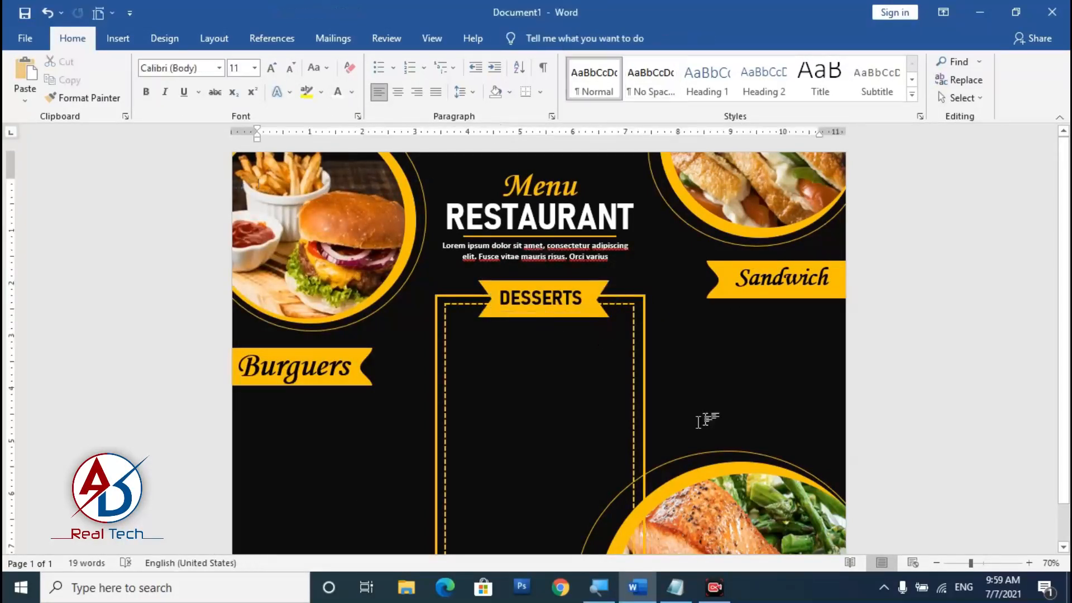
Place a script text copy below the DESSERTS ribbon inside the frame and make it read "& Drinks" in orange.
{"action": "left_click", "coordinate": [331, 344]}
{"action": "key", "text": "ctrl+d"}
{"action": "left_click_drag", "start_coordinate": [344, 352], "coordinate": [583, 312]}
{"action": "left_click", "coordinate": [548, 335]}
{"action": "type", "text": "&"}
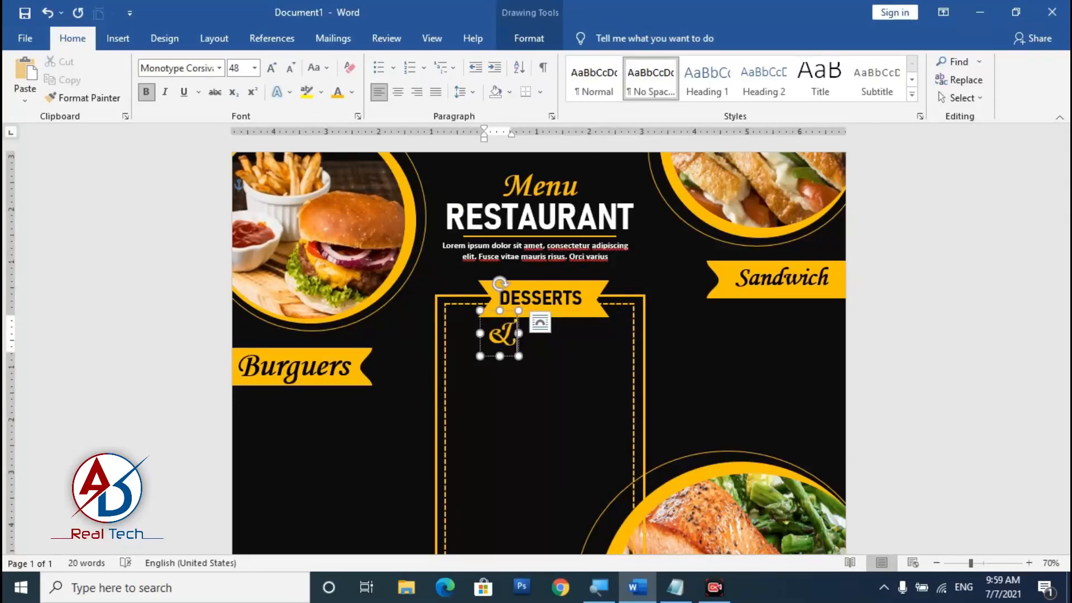
{"action": "type", "text": " Drinks"}
Reduce "& Drinks" to 36 pt, turn off its bold and centre it below the DESSERTS ribbon.
{"action": "key", "text": "ctrl+a"}
{"action": "left_click", "coordinate": [290, 68]}
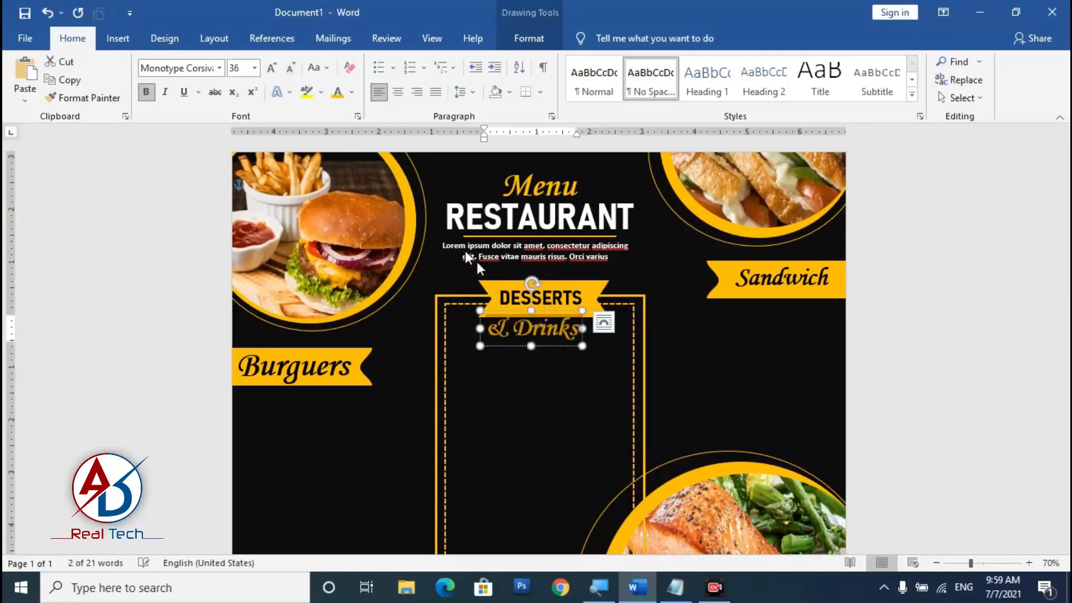
{"action": "left_click_drag", "start_coordinate": [516, 310], "coordinate": [526, 317]}
{"action": "left_click", "coordinate": [146, 92]}
{"action": "left_click", "coordinate": [708, 402]}
{"action": "scroll", "coordinate": [708, 402], "scroll_direction": "down", "scroll_amount": 4}
{"action": "scroll", "coordinate": [981, 416], "scroll_direction": "up", "scroll_amount": 2}
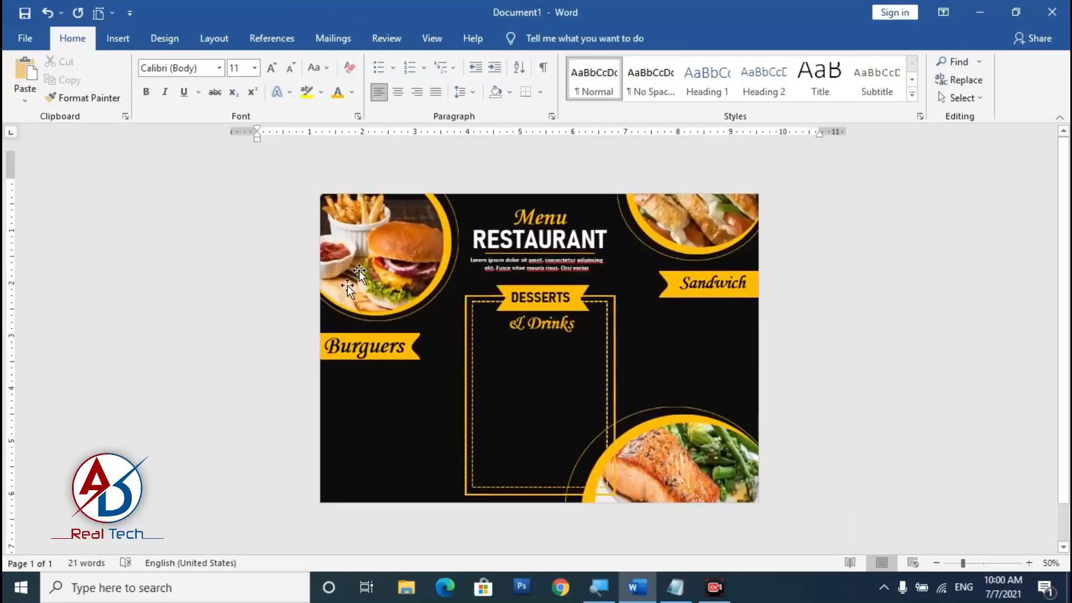
{"action": "left_click", "coordinate": [726, 590]}
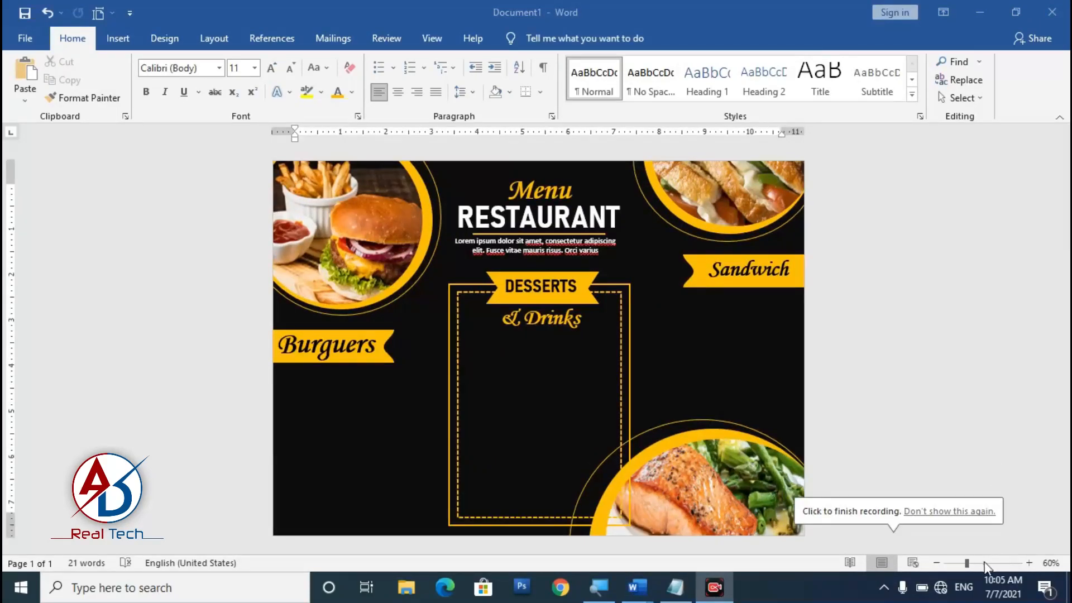
Switch to Document2 and copy the grouped "OPTION 1" description and "$10" price text.
{"action": "left_click", "coordinate": [1025, 552]}
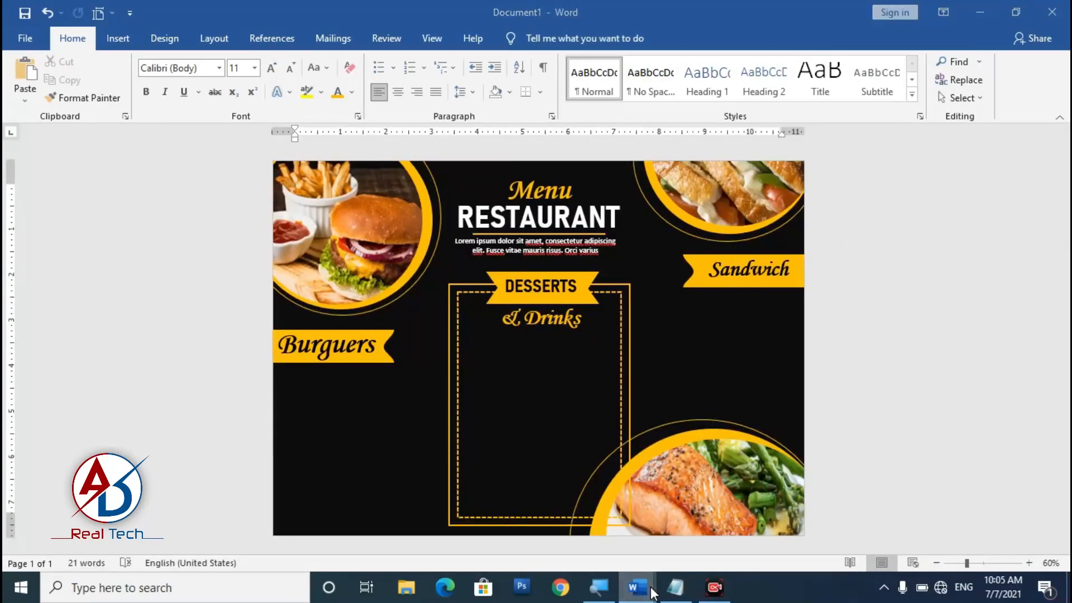
{"action": "mouse_move", "coordinate": [637, 587]}
{"action": "left_click", "coordinate": [720, 520]}
{"action": "left_click", "coordinate": [393, 307]}
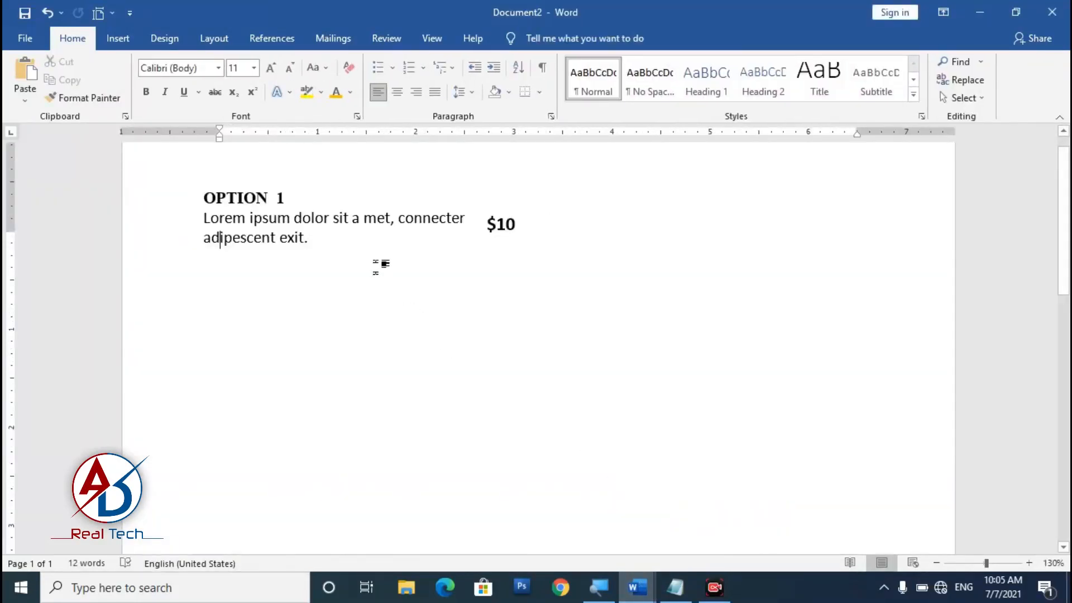
{"action": "left_click", "coordinate": [392, 247]}
{"action": "left_click", "coordinate": [410, 263]}
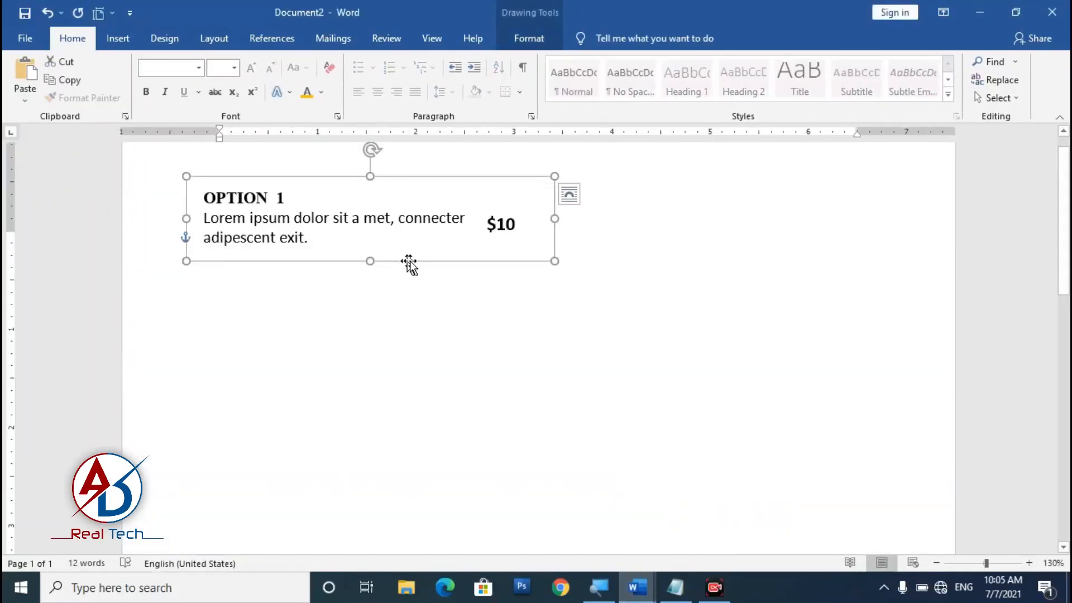
{"action": "left_click", "coordinate": [57, 83]}
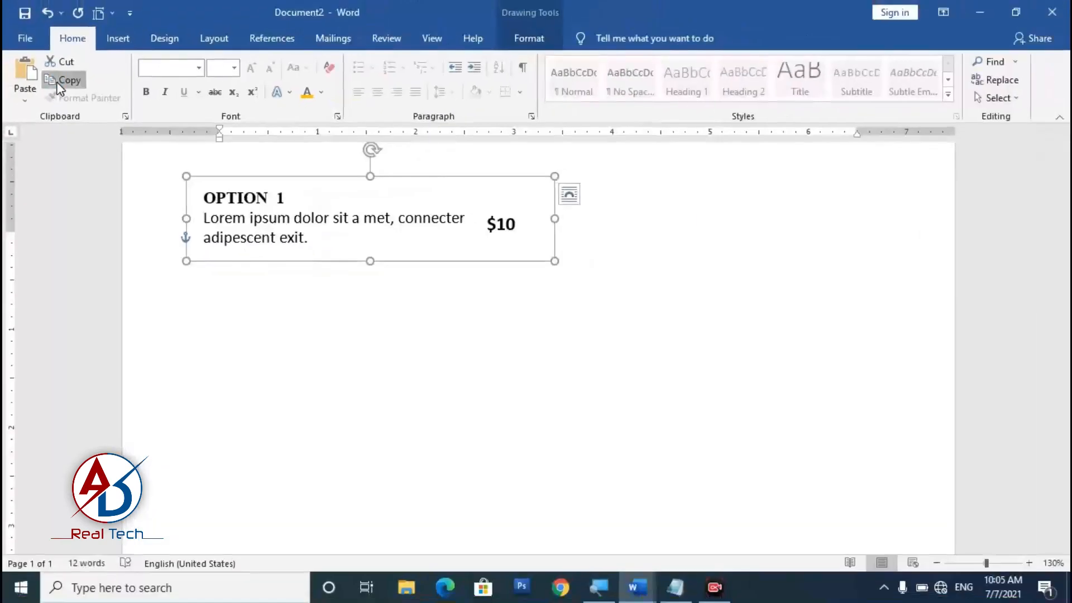
Paste the copied menu item into Document1 and move it directly below the Burguers ribbon.
{"action": "mouse_move", "coordinate": [637, 587]}
{"action": "left_click", "coordinate": [555, 521]}
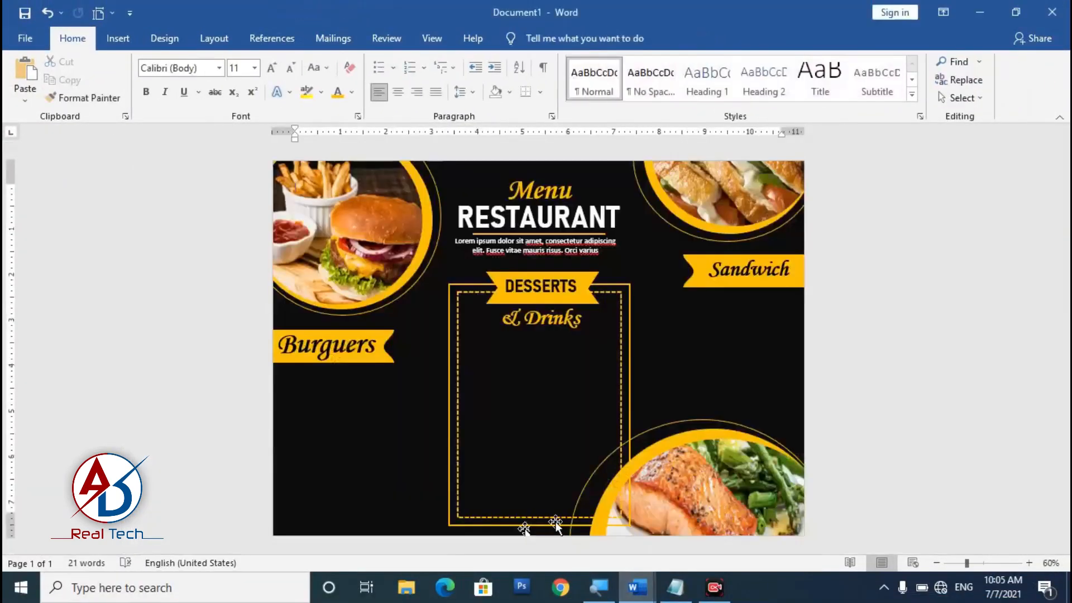
{"action": "left_click", "coordinate": [27, 73]}
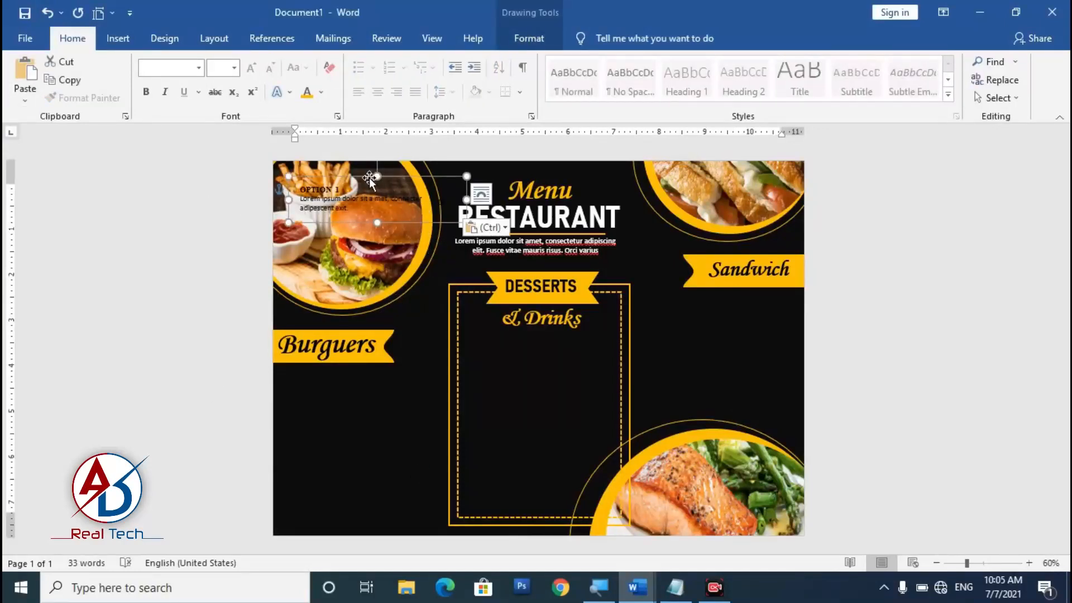
{"action": "left_click_drag", "start_coordinate": [369, 178], "coordinate": [355, 366]}
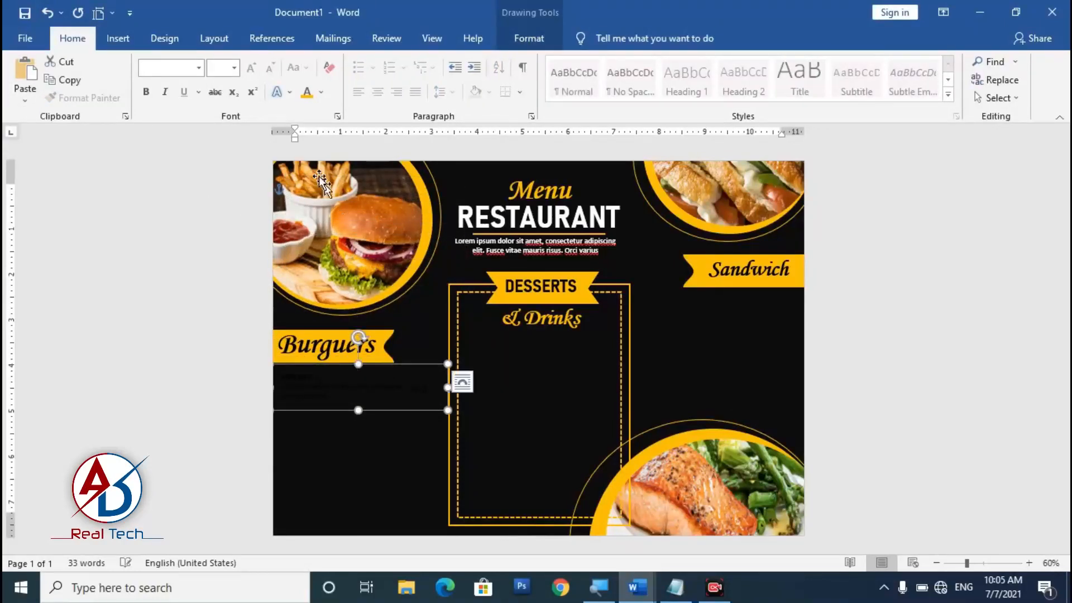
Colour the menu item's text white, with its "OPTION 1" heading and "$10" price in orange.
{"action": "left_click", "coordinate": [322, 92]}
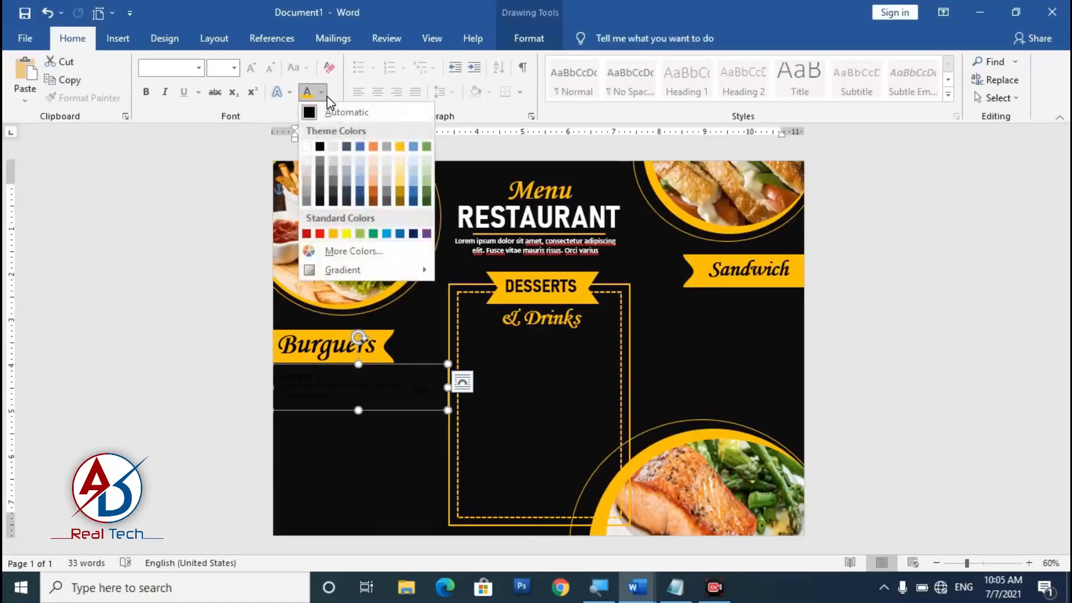
{"action": "left_click", "coordinate": [317, 145]}
{"action": "scroll", "coordinate": [320, 262], "scroll_direction": "up", "scroll_amount": 4}
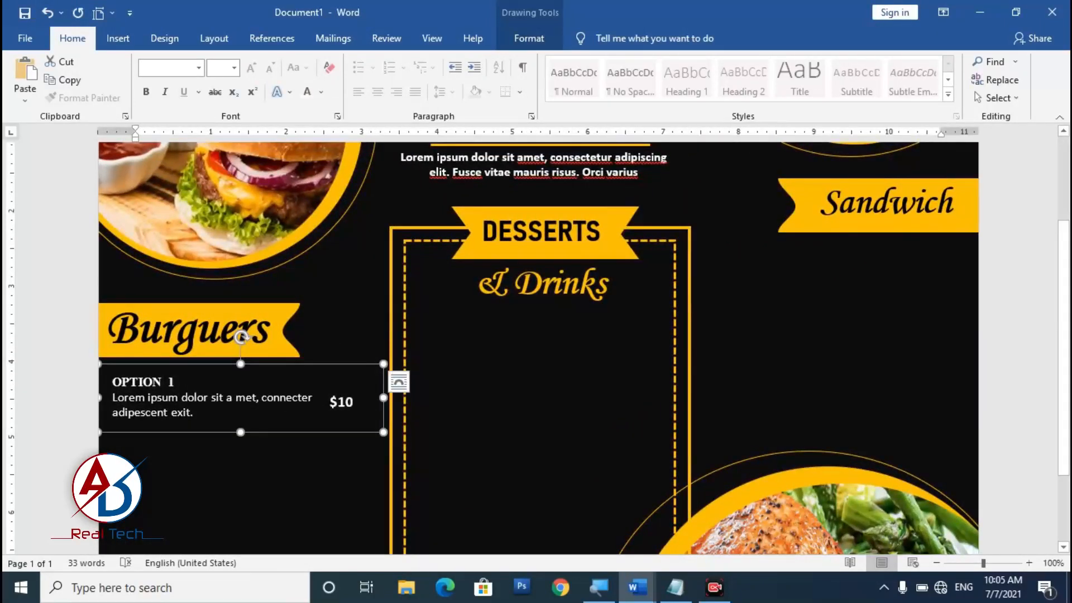
{"action": "left_click", "coordinate": [120, 382]}
{"action": "triple_click", "coordinate": [120, 381]}
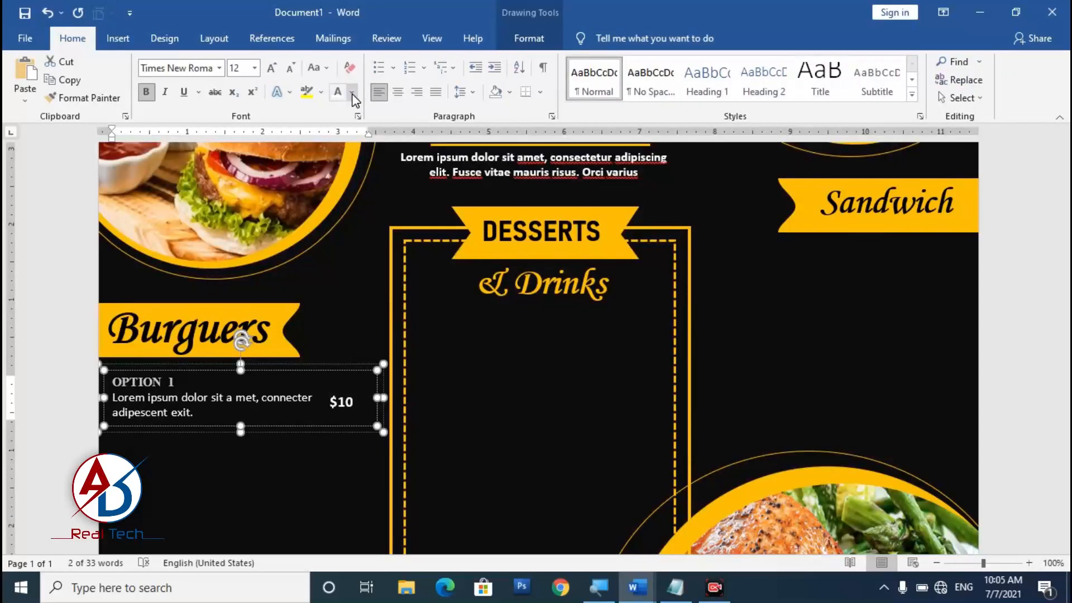
{"action": "left_click", "coordinate": [352, 92]}
{"action": "left_click", "coordinate": [363, 234]}
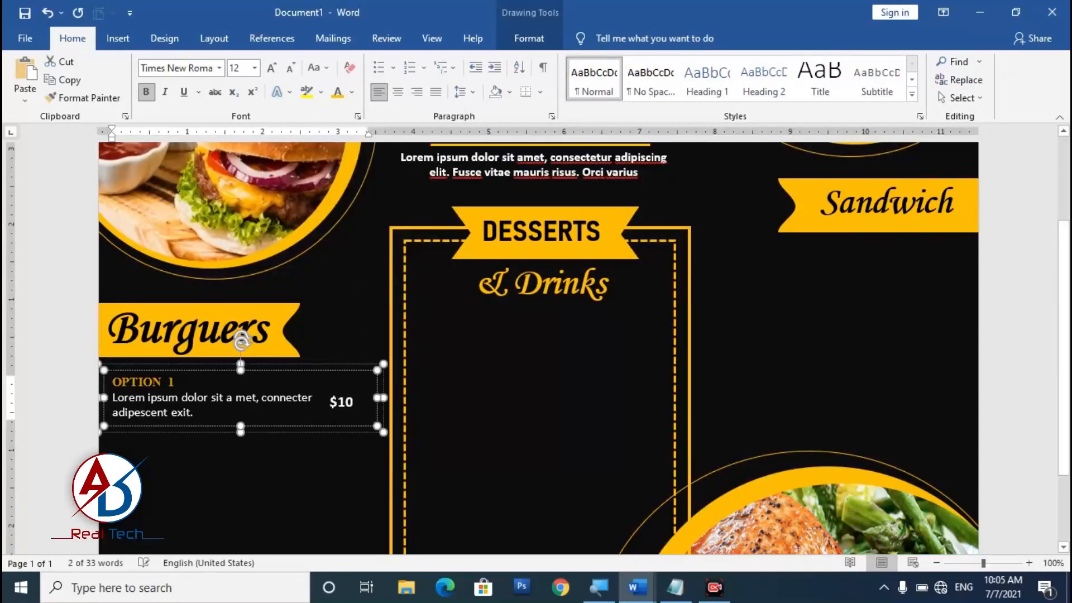
{"action": "double_click", "coordinate": [341, 403]}
{"action": "left_click", "coordinate": [338, 93]}
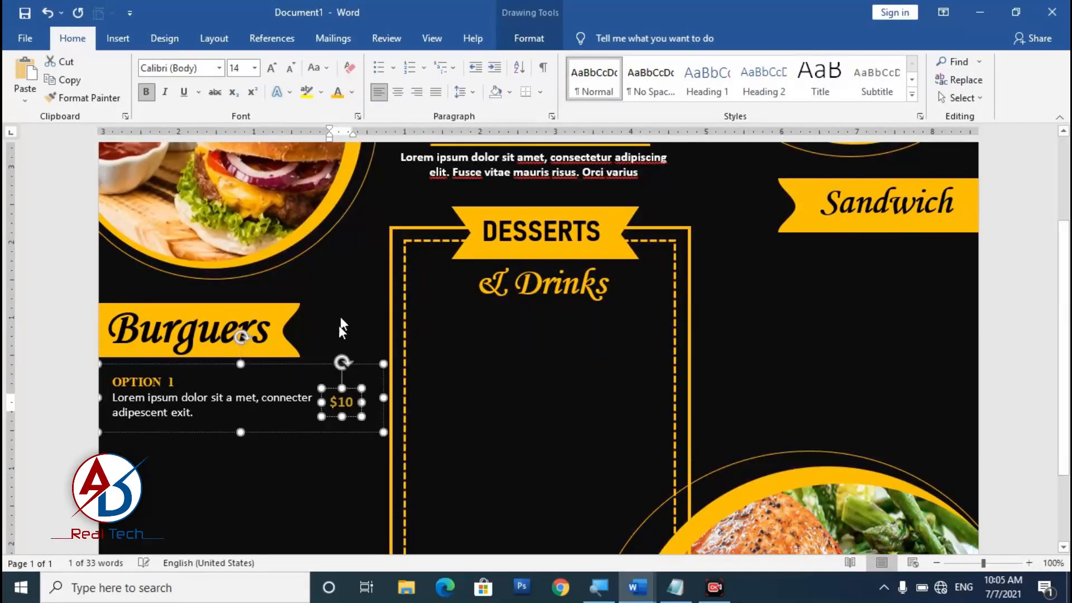
Shift the Burguers item slightly left and place a copy of it below "& Drinks" inside the frame.
{"action": "mouse_move", "coordinate": [282, 364]}
{"action": "left_mouse_down"}
{"action": "mouse_move", "coordinate": [281, 354]}
{"action": "mouse_move", "coordinate": [272, 364]}
{"action": "left_mouse_up"}
{"action": "scroll", "coordinate": [296, 373], "scroll_direction": "down", "scroll_amount": 4}
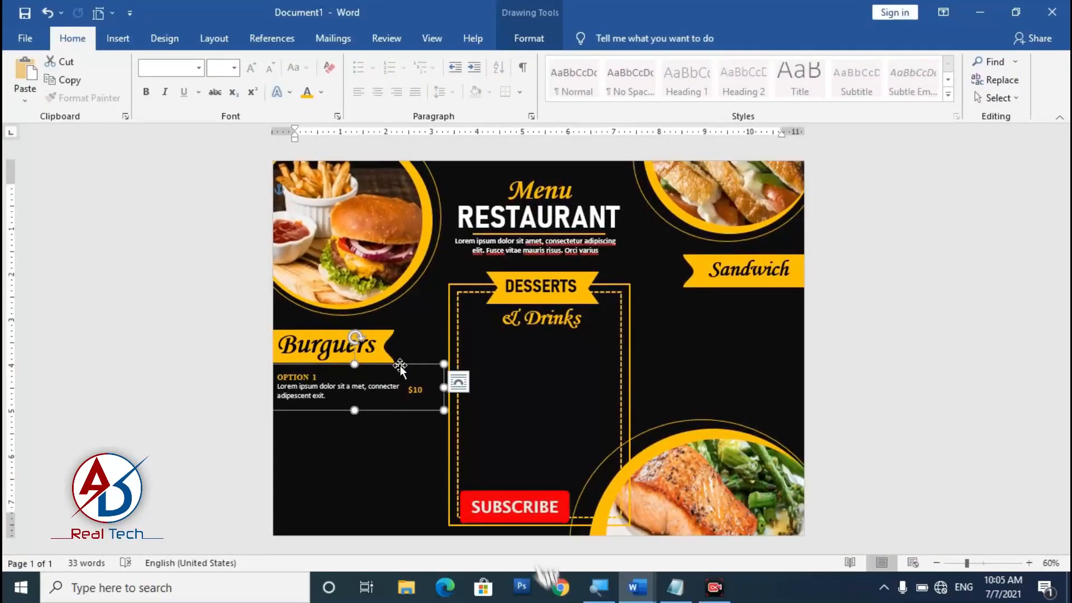
{"action": "left_click", "coordinate": [34, 79]}
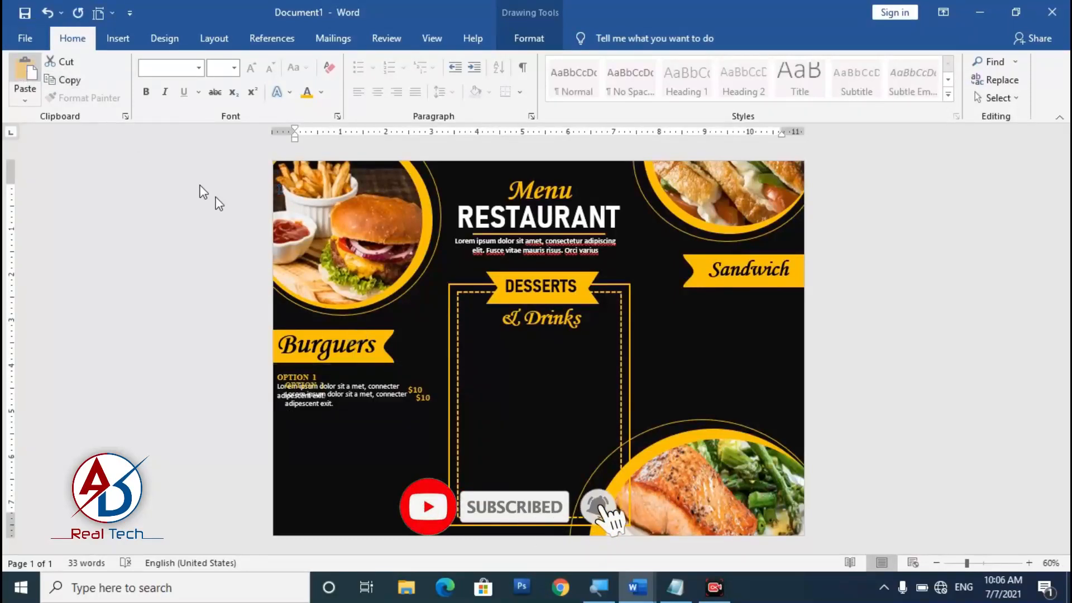
{"action": "left_click_drag", "start_coordinate": [418, 373], "coordinate": [595, 322]}
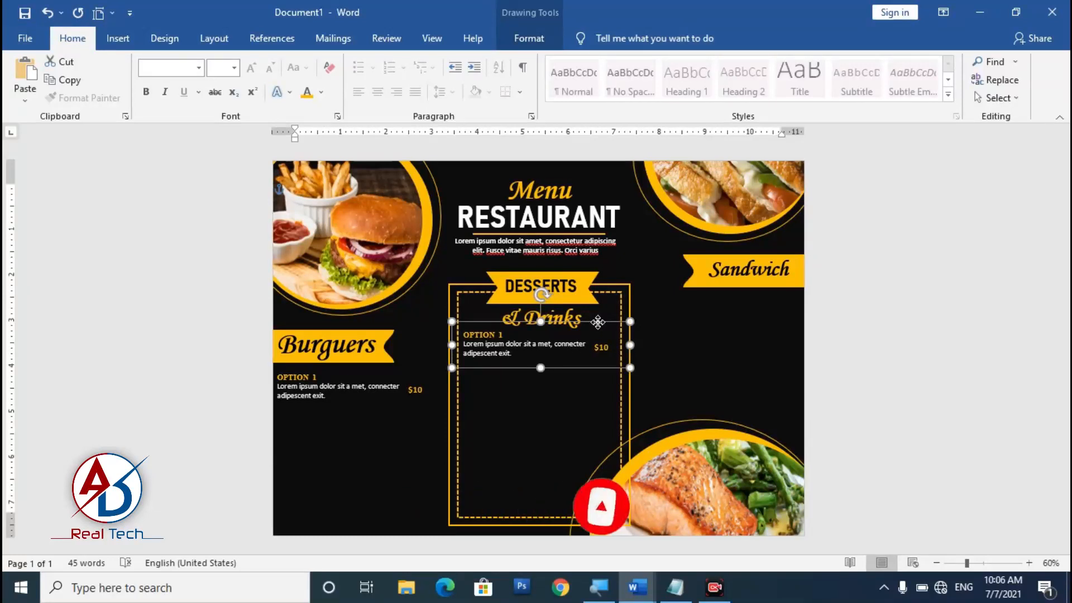
{"action": "key", "text": "Right"}
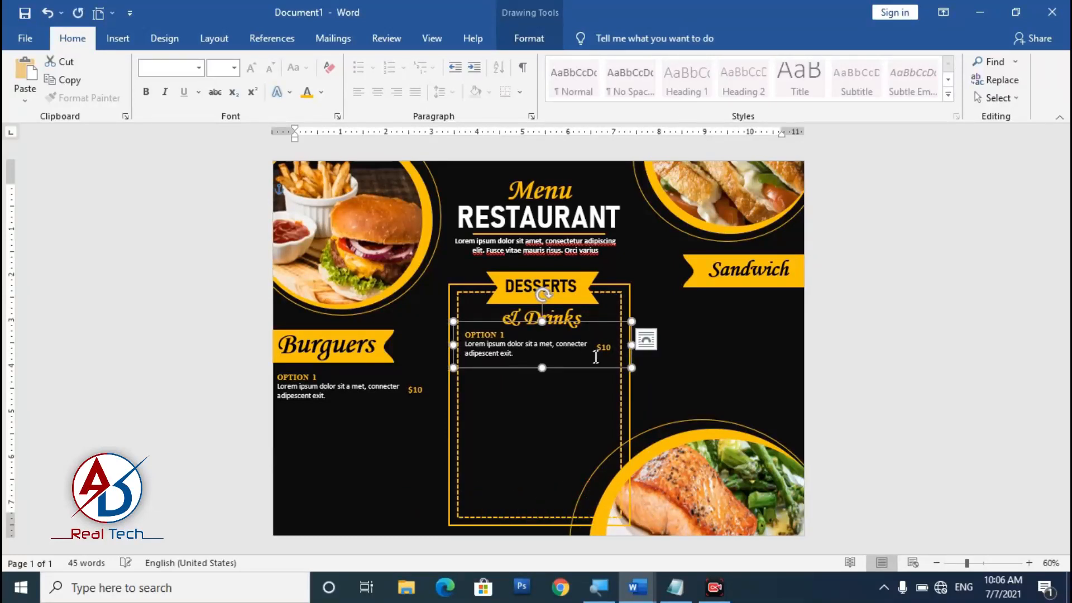
Place another copy of the menu item just below the Sandwich ribbon.
{"action": "key", "text": "ctrl+v"}
{"action": "left_click_drag", "start_coordinate": [609, 328], "coordinate": [760, 300]}
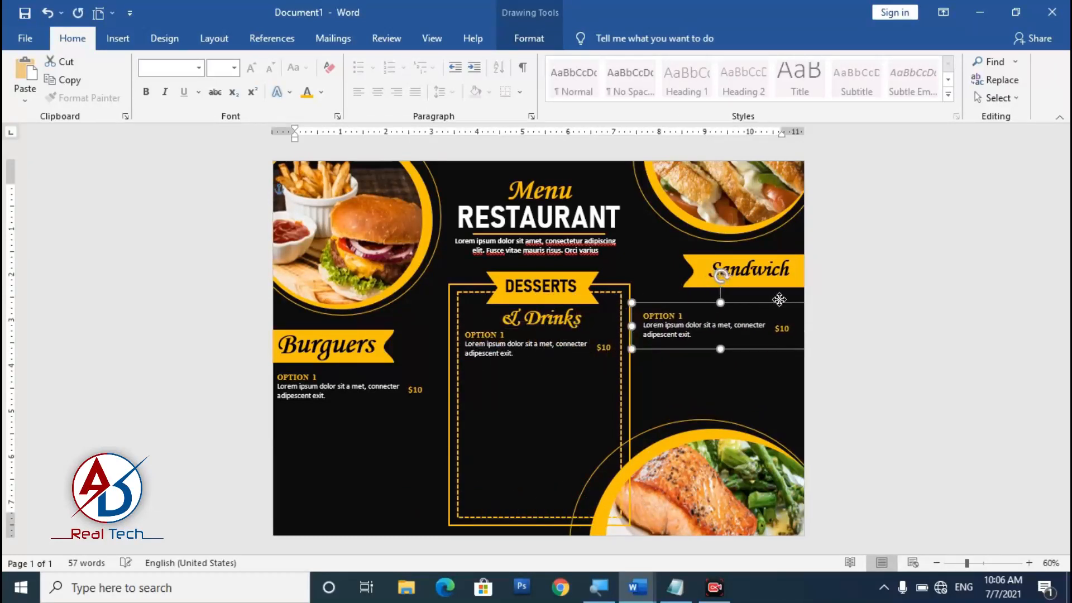
{"action": "key", "text": "Up"}
{"action": "key", "text": "Up"}
{"action": "key", "text": "Up"}
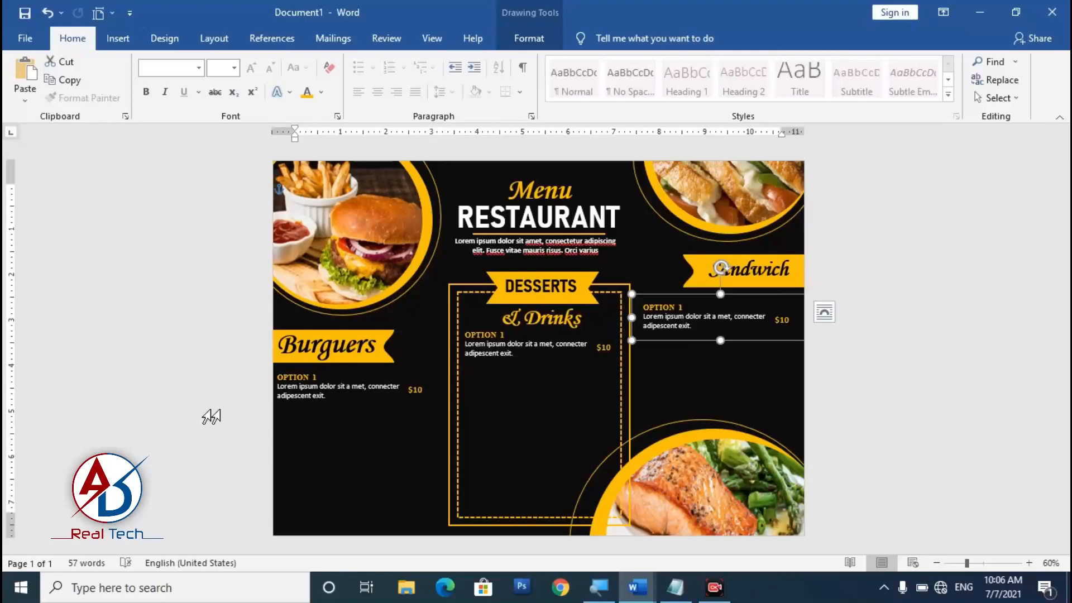
Shift the Burguers item slightly right and place a second copy aligned directly beneath it.
{"action": "left_click", "coordinate": [405, 368]}
{"action": "left_click_drag", "start_coordinate": [408, 364], "coordinate": [416, 364]}
{"action": "left_click", "coordinate": [444, 384]}
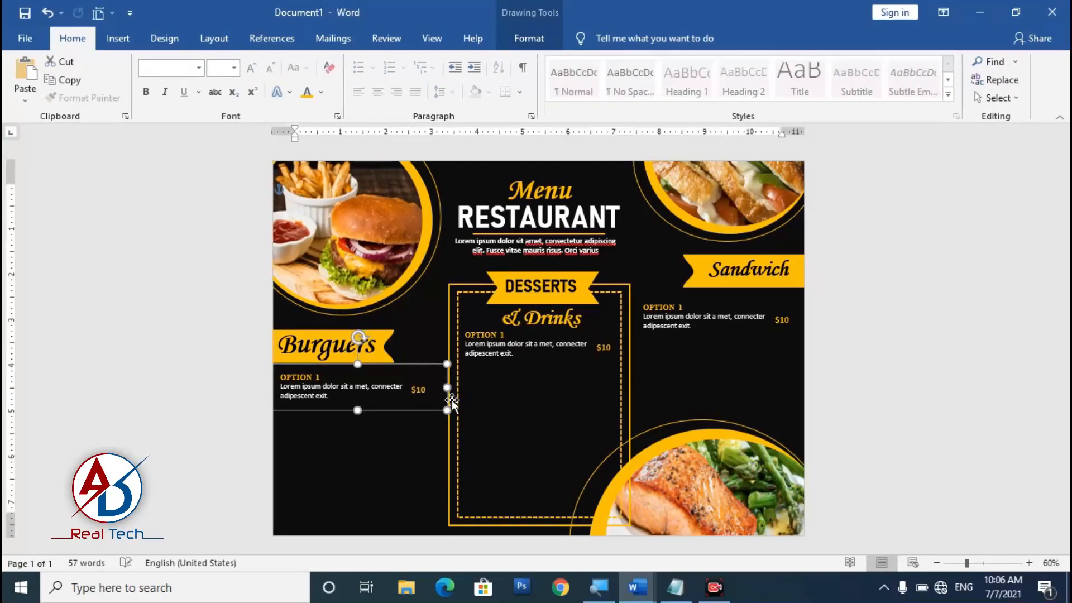
{"action": "key", "text": "ctrl+v"}
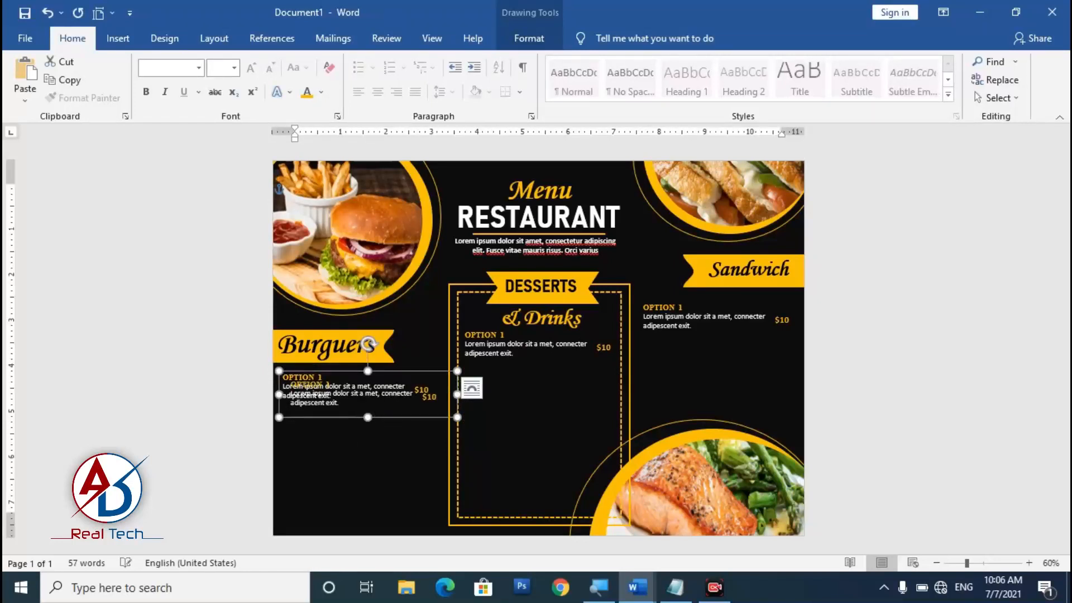
{"action": "left_click_drag", "start_coordinate": [407, 375], "coordinate": [398, 400]}
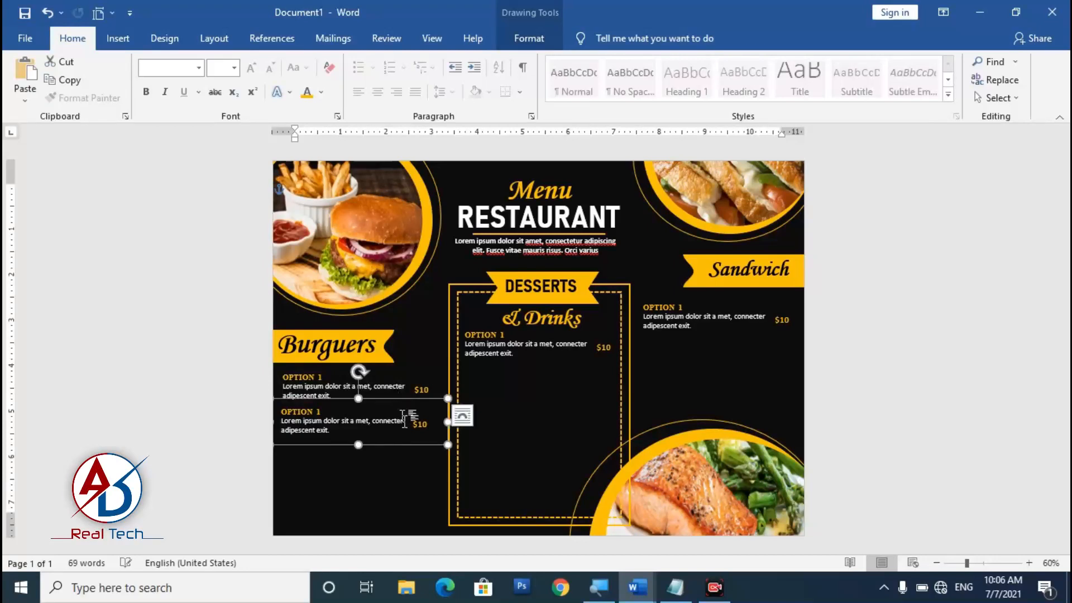
{"action": "scroll", "coordinate": [404, 417], "scroll_direction": "up", "scroll_amount": 3}
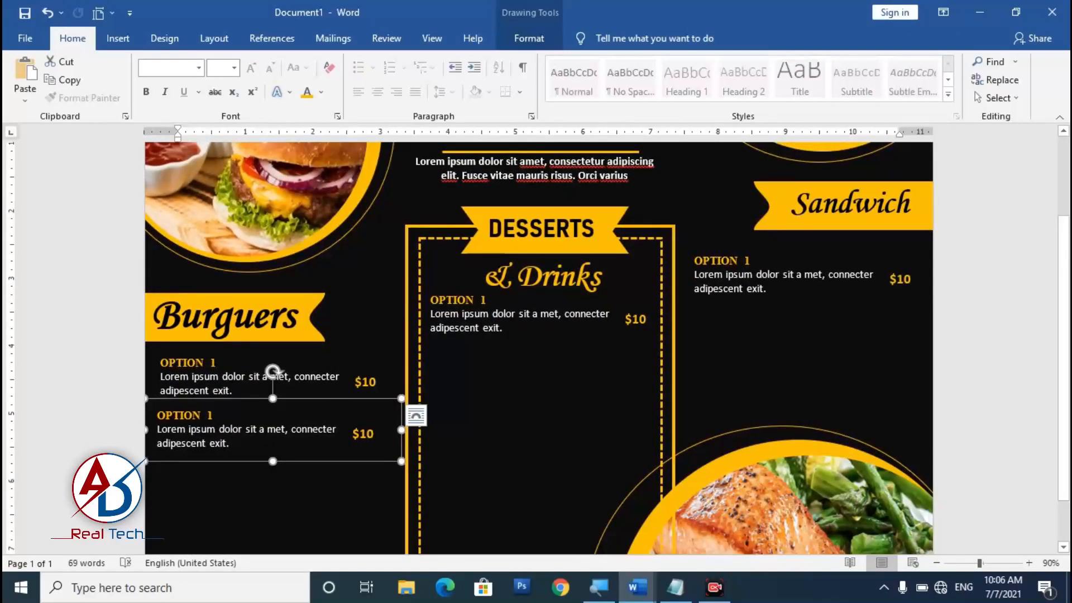
{"action": "key", "text": "Right"}
{"action": "key", "text": "Right"}
Add a third and a fourth copy of the menu item, evenly spaced down the Burguers column.
{"action": "key", "text": "ctrl+v"}
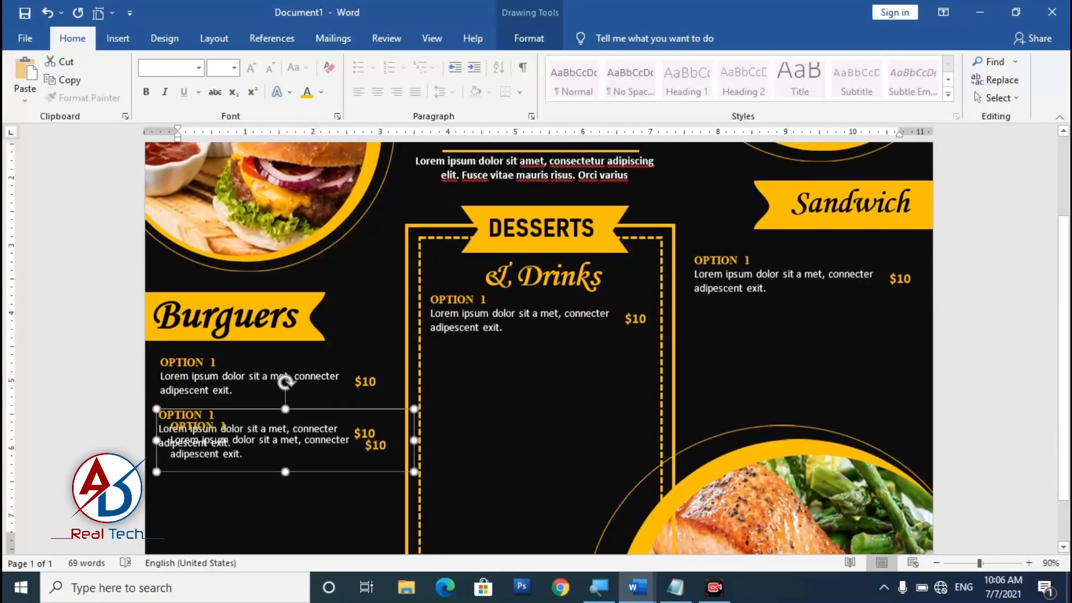
{"action": "scroll", "coordinate": [313, 424], "scroll_direction": "down", "scroll_amount": 1}
{"action": "left_click_drag", "start_coordinate": [320, 417], "coordinate": [307, 459]}
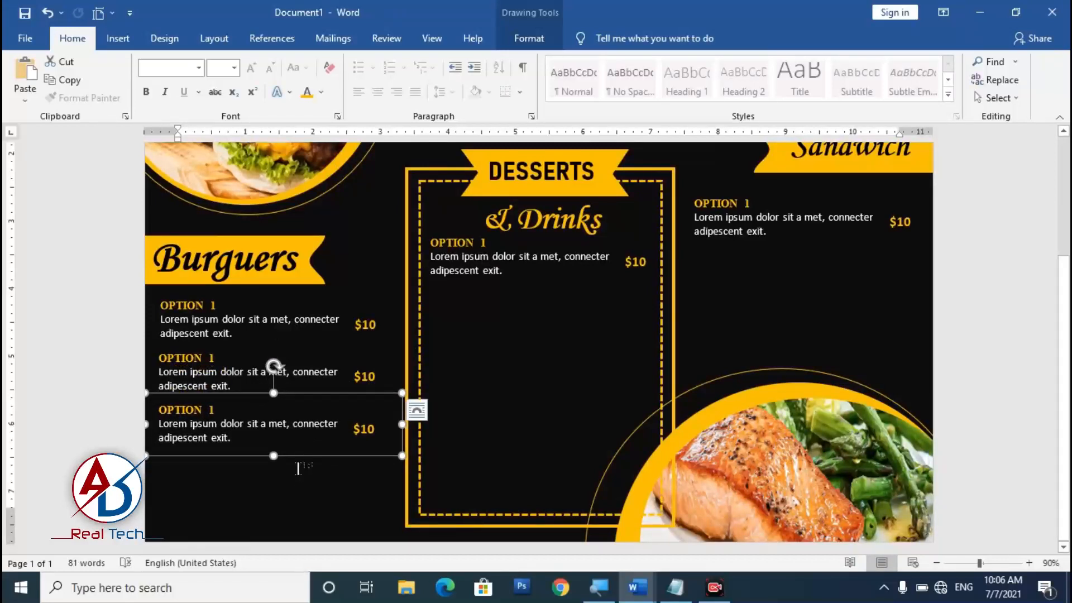
{"action": "key", "text": "ctrl+v"}
{"action": "left_click_drag", "start_coordinate": [310, 472], "coordinate": [307, 510]}
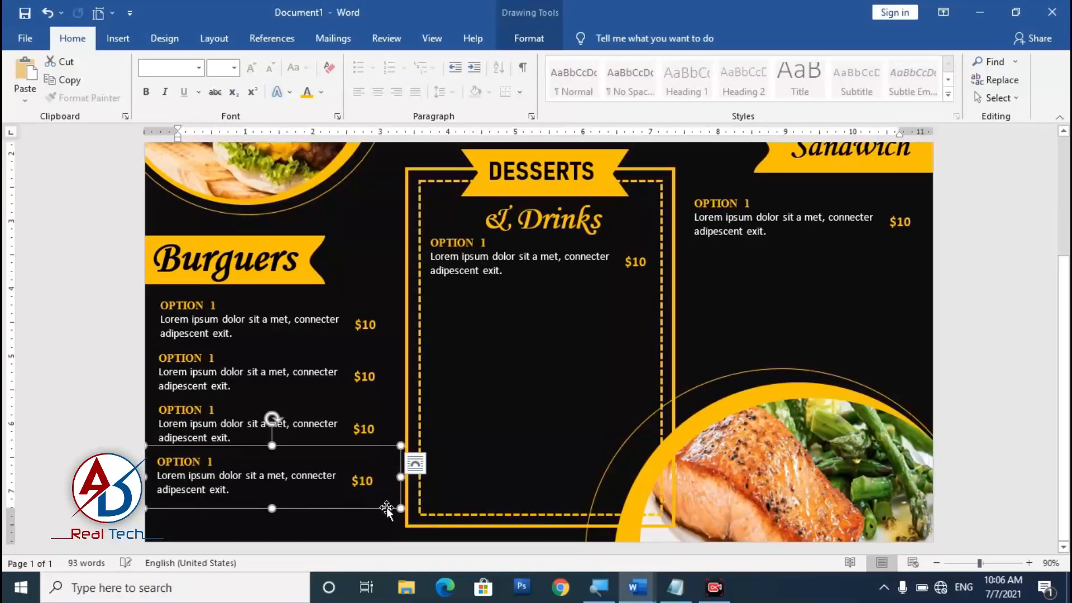
Duplicate the item under "& Drinks" into an evenly spaced column of five entries inside the frame.
{"action": "scroll", "coordinate": [507, 423], "scroll_direction": "up", "scroll_amount": 3}
{"action": "left_click", "coordinate": [501, 415]}
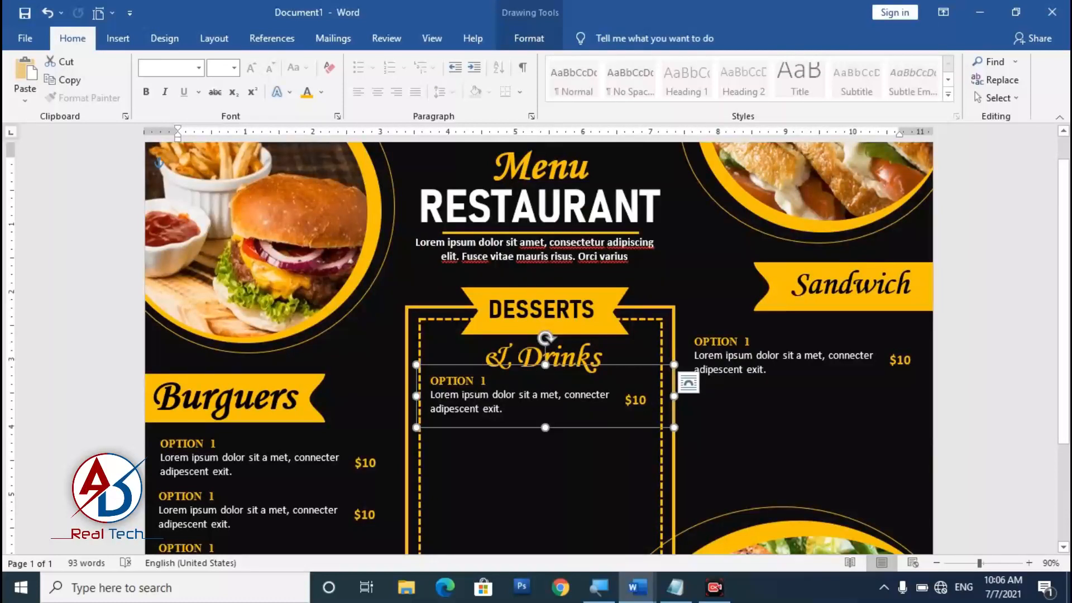
{"action": "key", "text": "ctrl+d"}
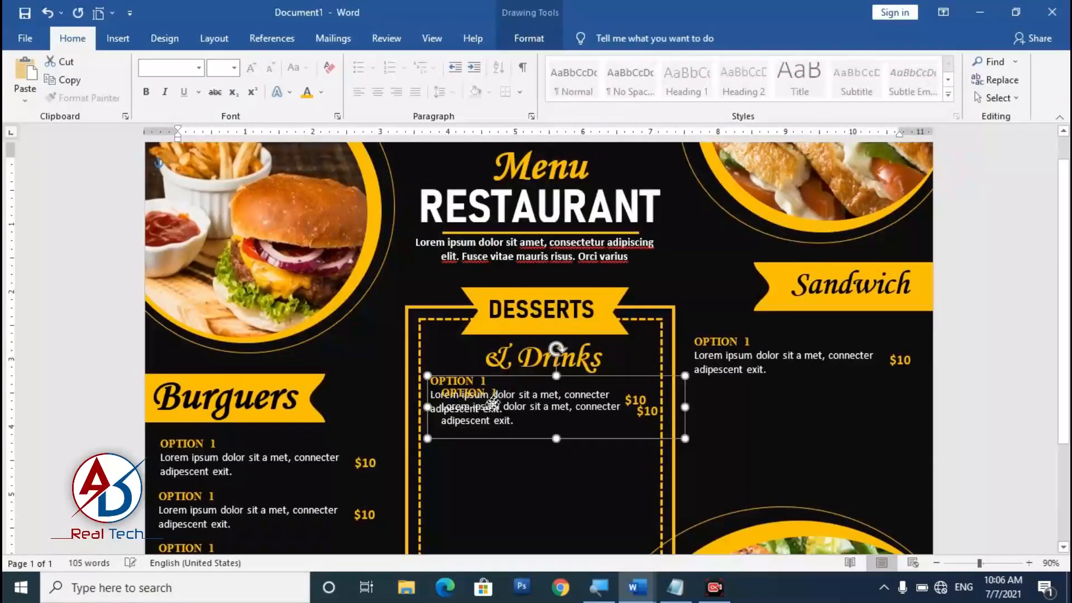
{"action": "left_click_drag", "start_coordinate": [492, 401], "coordinate": [490, 422]}
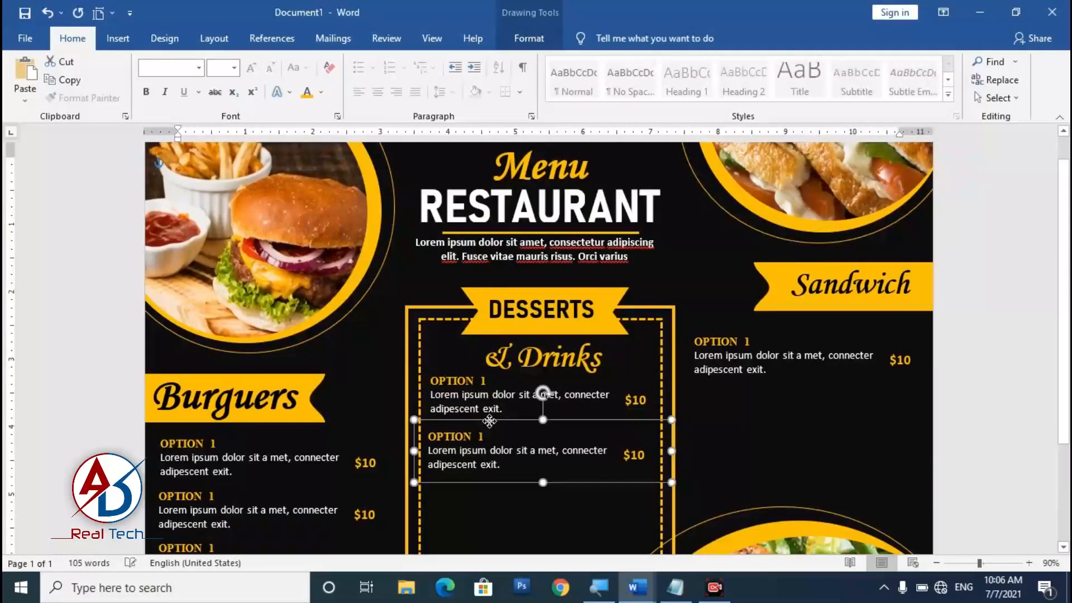
{"action": "scroll", "coordinate": [490, 420], "scroll_direction": "down", "scroll_amount": 4}
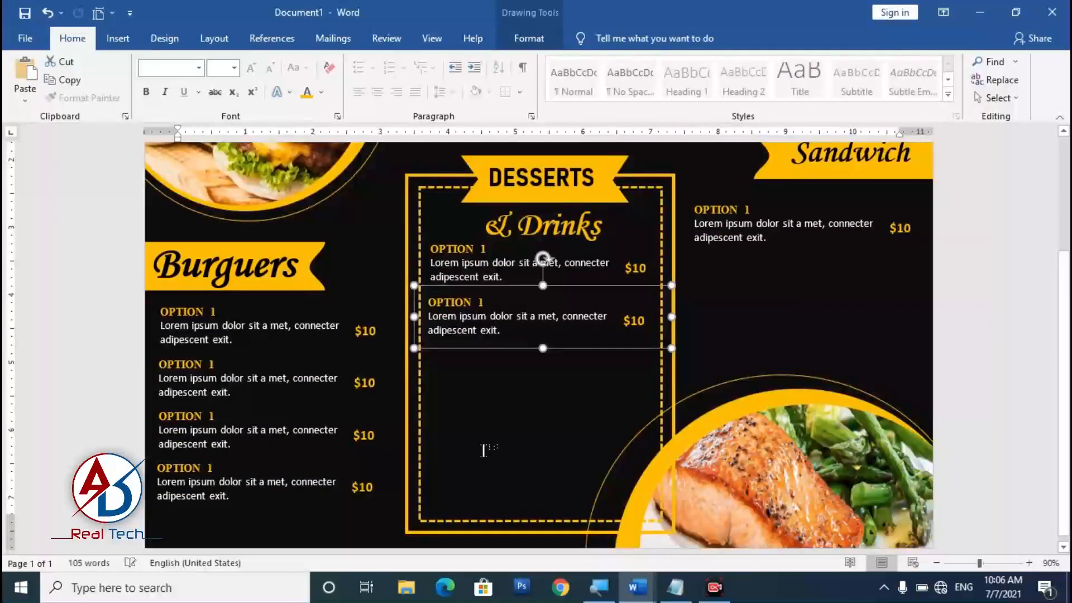
{"action": "key", "text": "ctrl+d"}
{"action": "left_click_drag", "start_coordinate": [578, 361], "coordinate": [589, 506]}
{"action": "key", "text": "ctrl+d"}
{"action": "key", "text": "ctrl+d"}
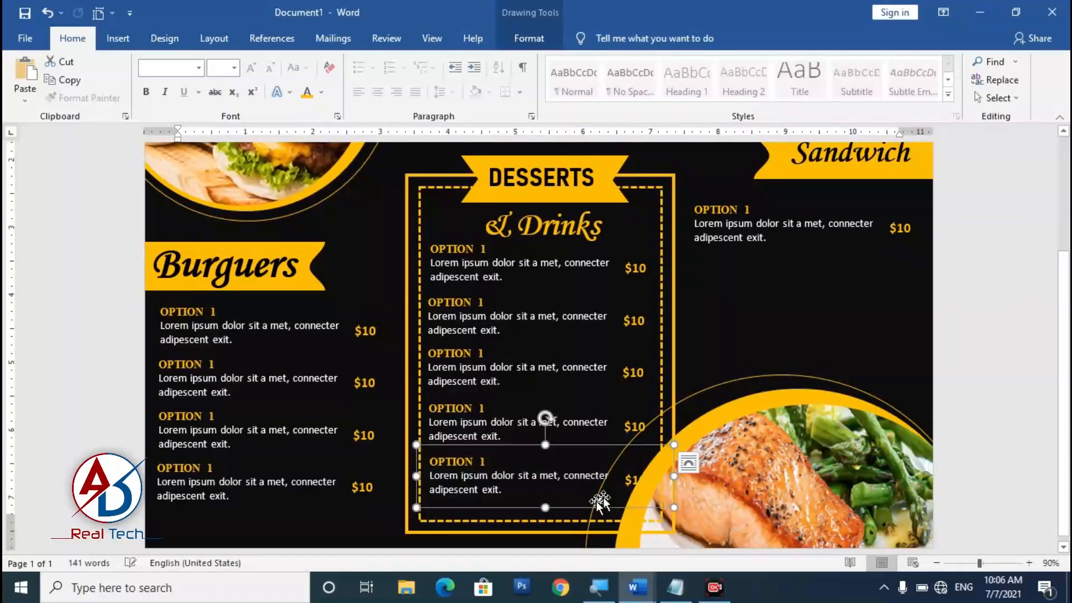
{"action": "left_click", "coordinate": [936, 326]}
Duplicate the item under the Sandwich ribbon twice to form an evenly spaced column of three entries.
{"action": "scroll", "coordinate": [849, 353], "scroll_direction": "down", "scroll_amount": 3}
{"action": "scroll", "coordinate": [843, 362], "scroll_direction": "down", "scroll_amount": 5}
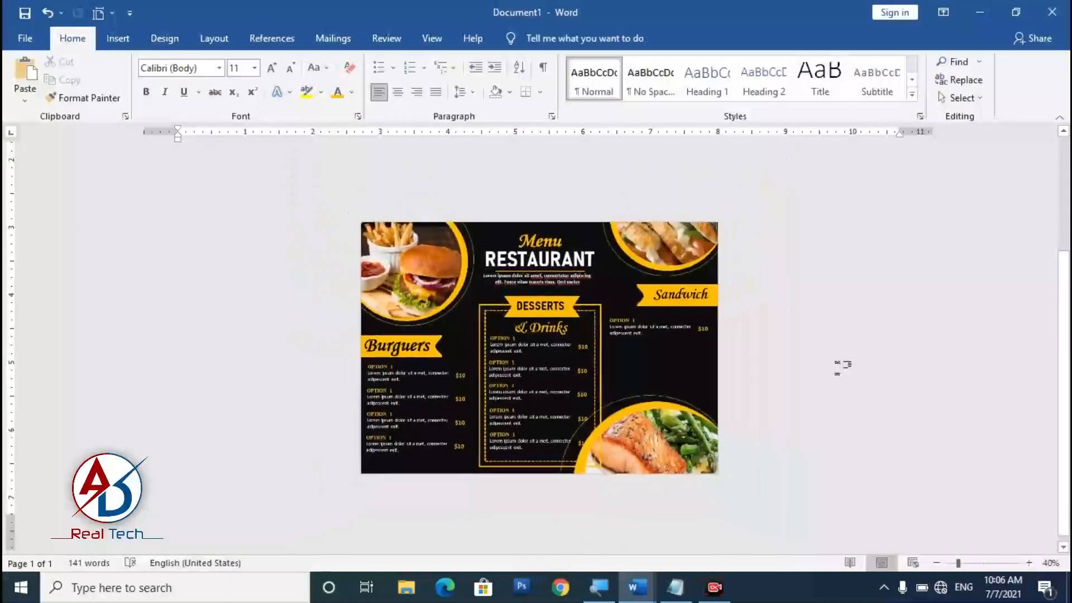
{"action": "scroll", "coordinate": [750, 347], "scroll_direction": "up", "scroll_amount": 3}
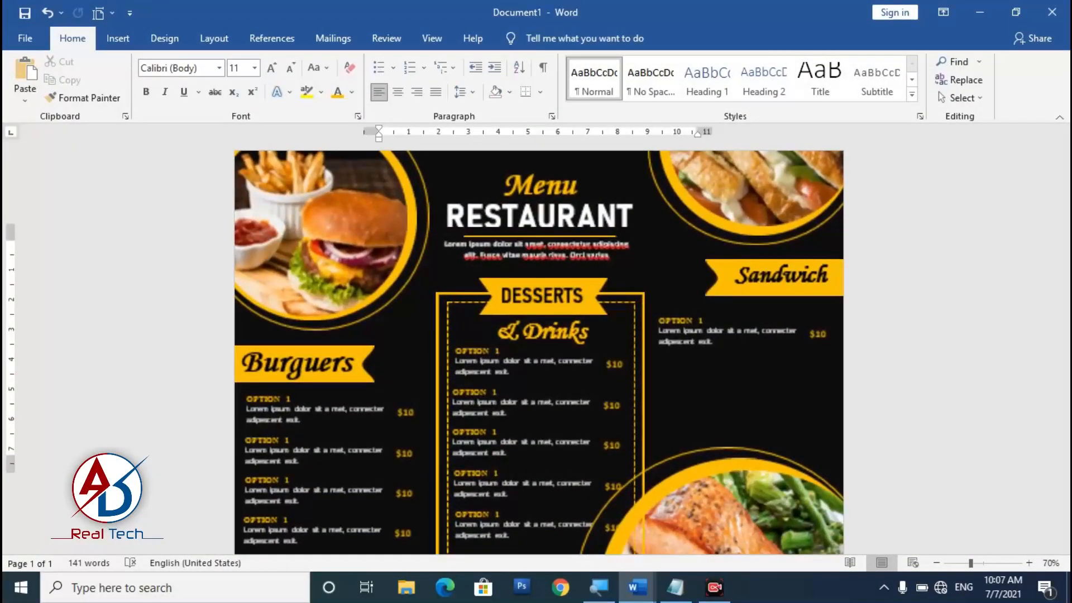
{"action": "left_click", "coordinate": [730, 333]}
{"action": "left_click", "coordinate": [702, 307]}
{"action": "left_click_drag", "start_coordinate": [702, 308], "coordinate": [726, 388]}
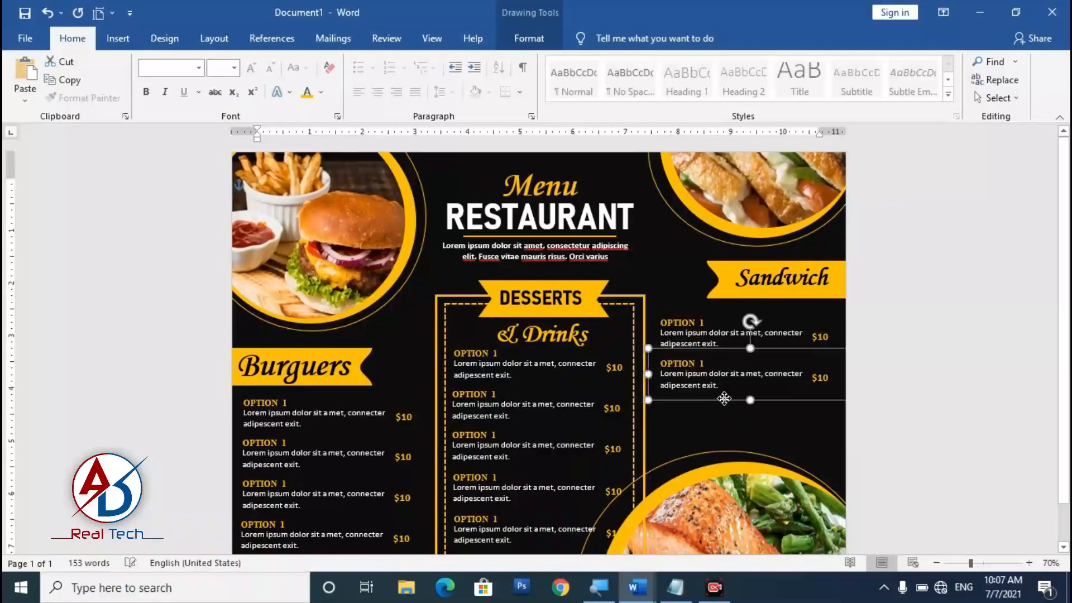
{"action": "key", "text": "Right"}
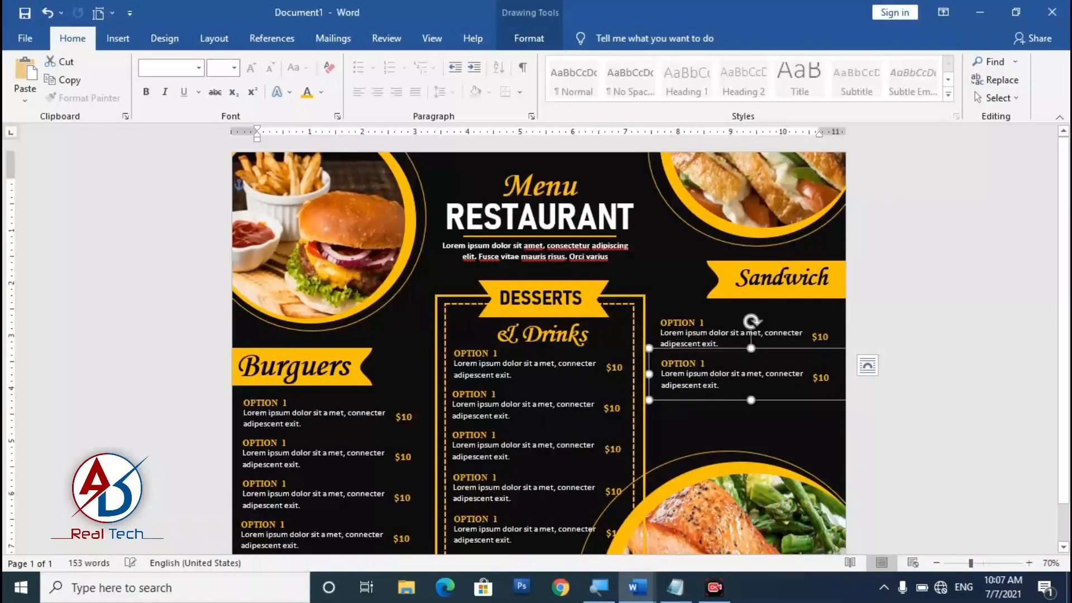
{"action": "key", "text": "ctrl+d"}
{"action": "left_click_drag", "start_coordinate": [732, 410], "coordinate": [724, 444]}
{"action": "left_click", "coordinate": [922, 438]}
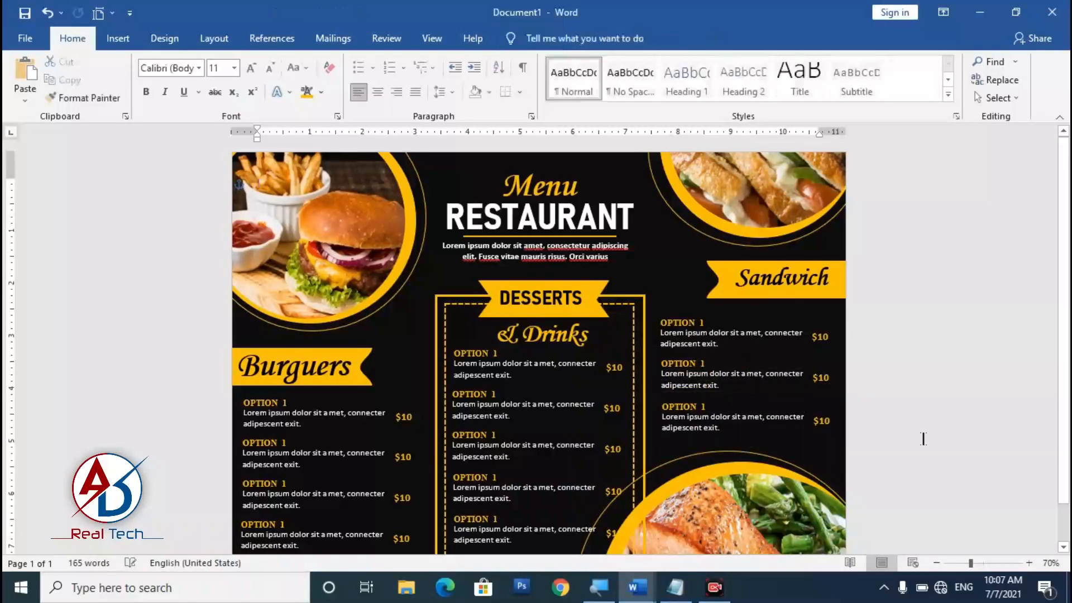
Fill the outer rectangular frame around Desserts & Drinks with the darkest near-black shade beneath the black theme color, matching the page background.
{"action": "scroll", "coordinate": [922, 438], "scroll_direction": "down", "scroll_amount": 2}
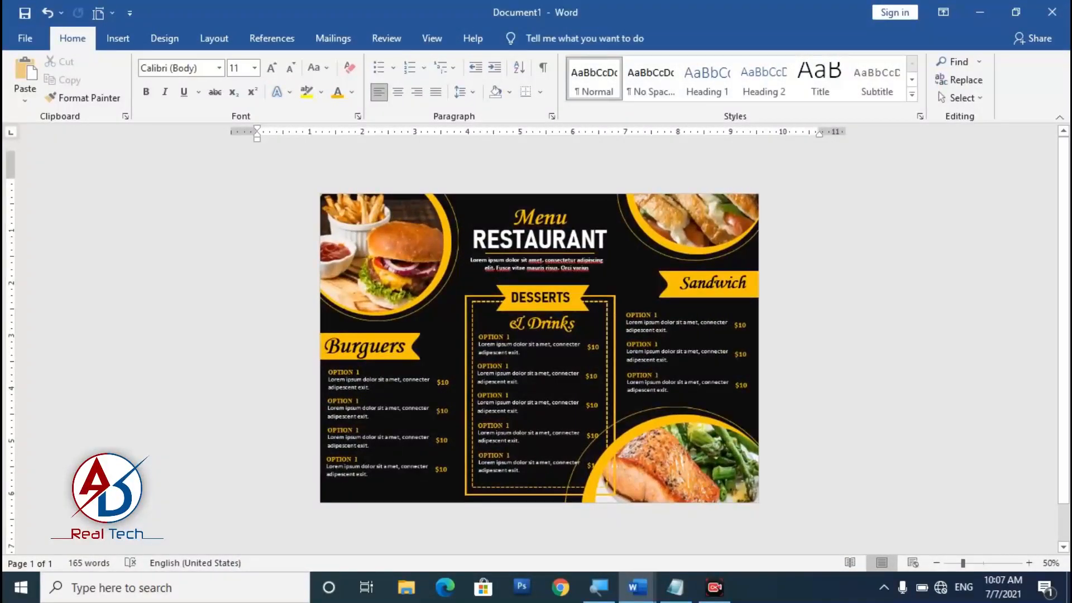
{"action": "scroll", "coordinate": [921, 438], "scroll_direction": "down", "scroll_amount": 1}
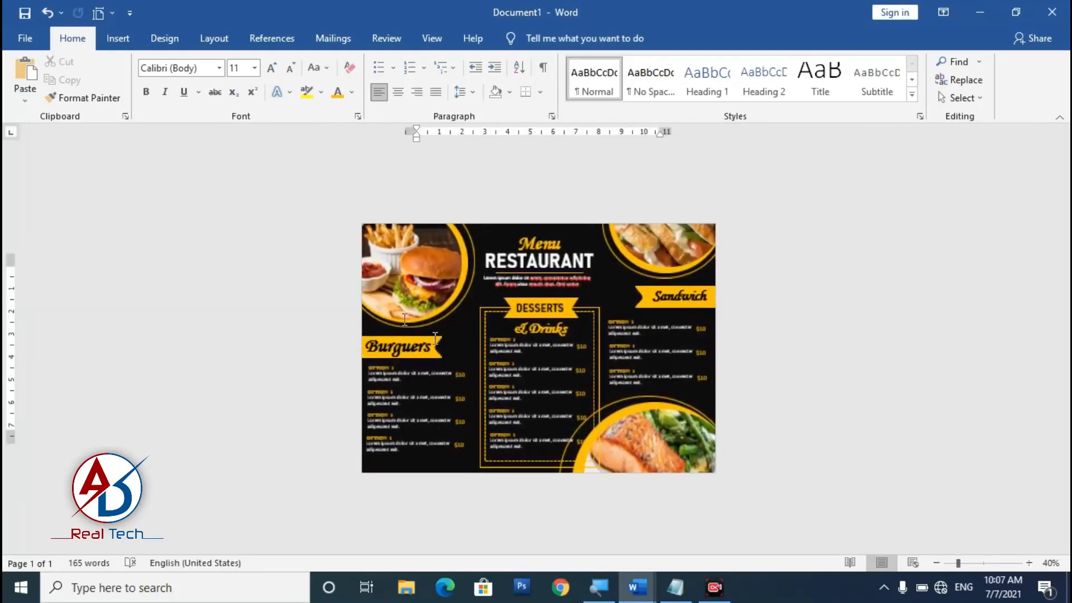
{"action": "scroll", "coordinate": [435, 339], "scroll_direction": "up", "scroll_amount": 4}
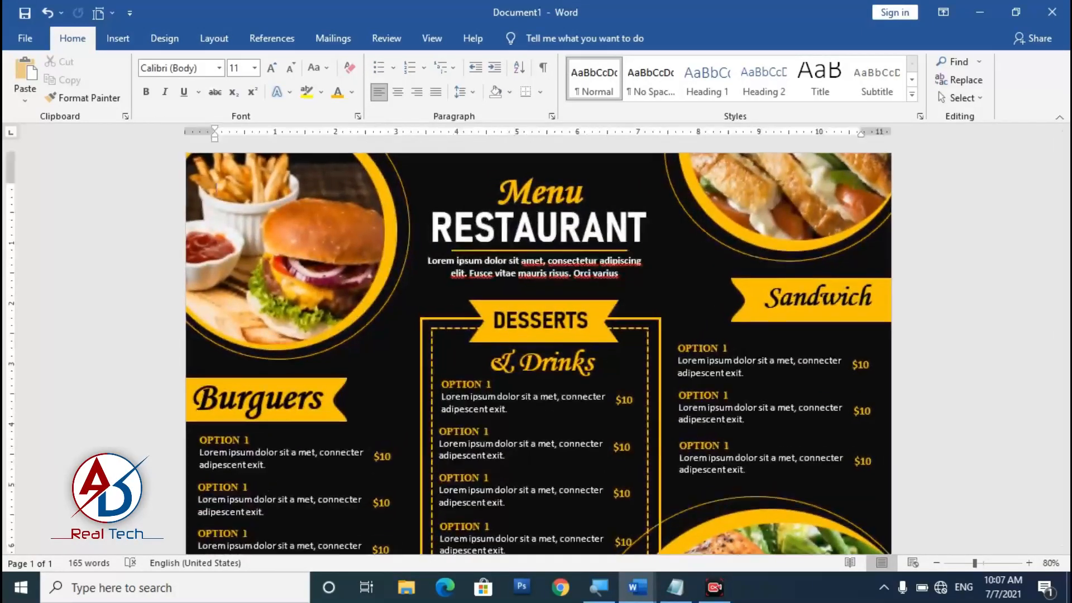
{"action": "scroll", "coordinate": [539, 352], "scroll_direction": "up", "scroll_amount": 1}
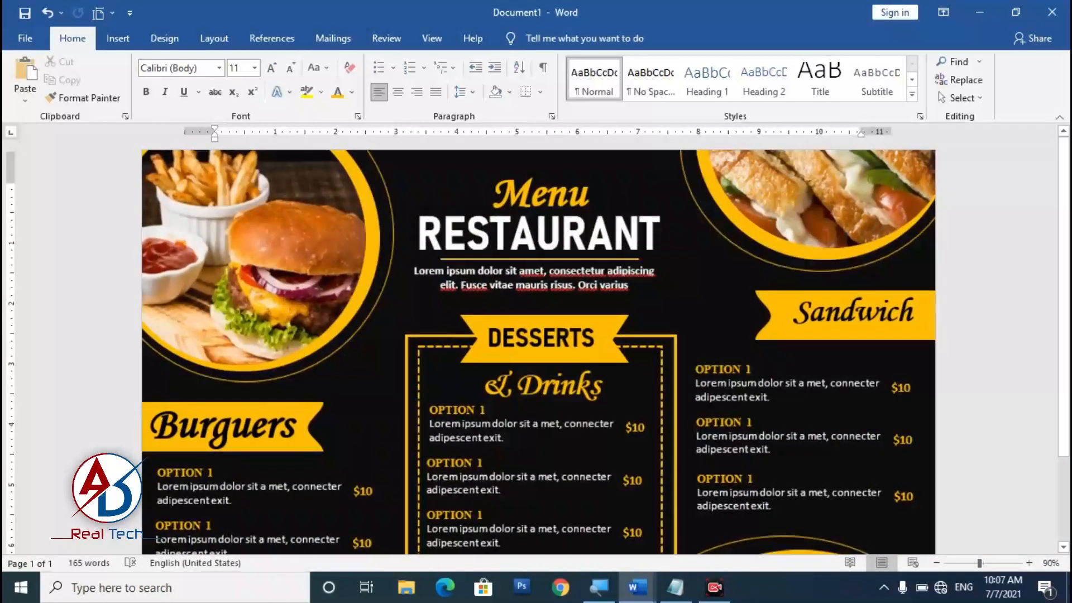
{"action": "scroll", "coordinate": [539, 352], "scroll_direction": "down", "scroll_amount": 3}
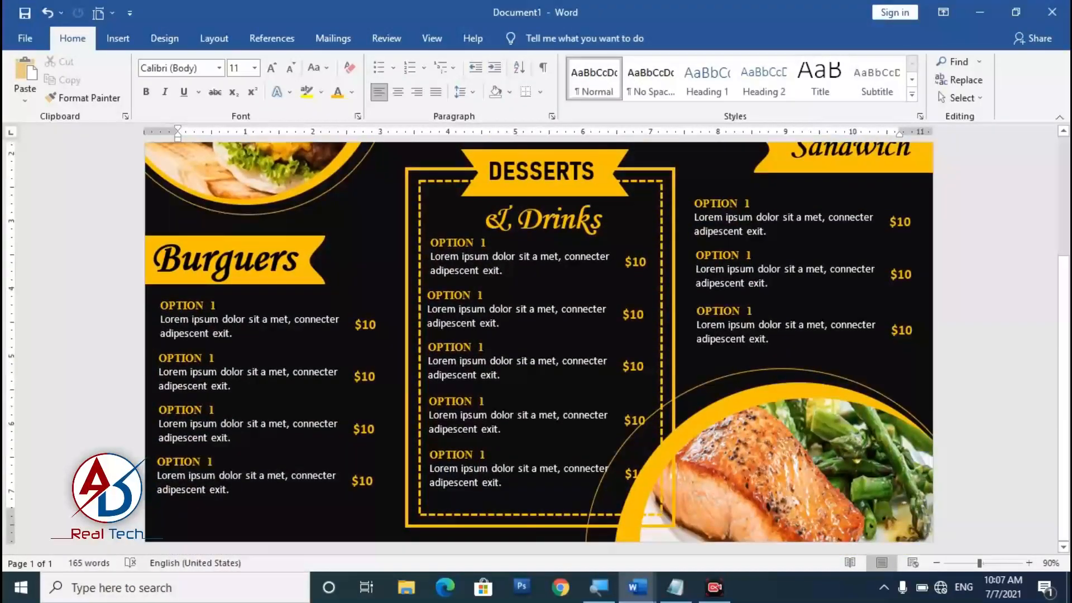
{"action": "scroll", "coordinate": [602, 370], "scroll_direction": "down", "scroll_amount": 1}
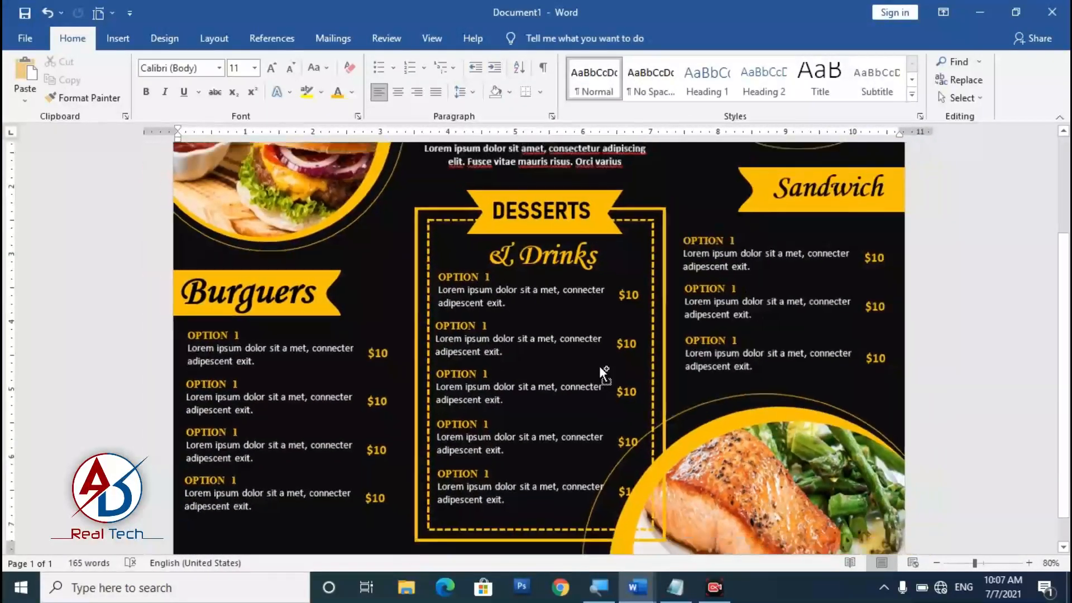
{"action": "scroll", "coordinate": [599, 367], "scroll_direction": "down", "scroll_amount": 1}
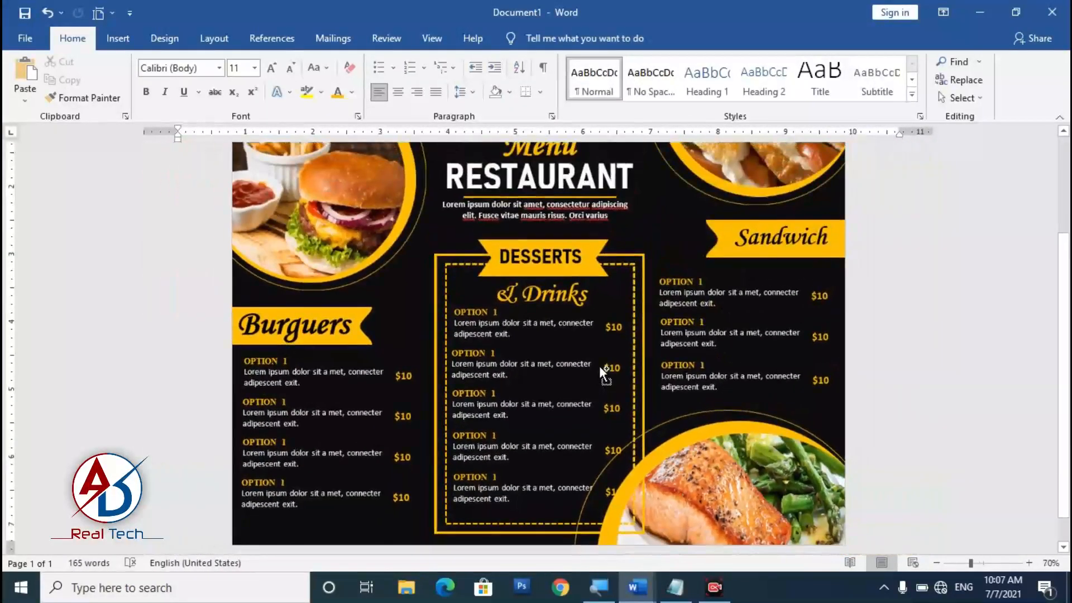
{"action": "left_click", "coordinate": [639, 256]}
{"action": "left_click", "coordinate": [529, 38]}
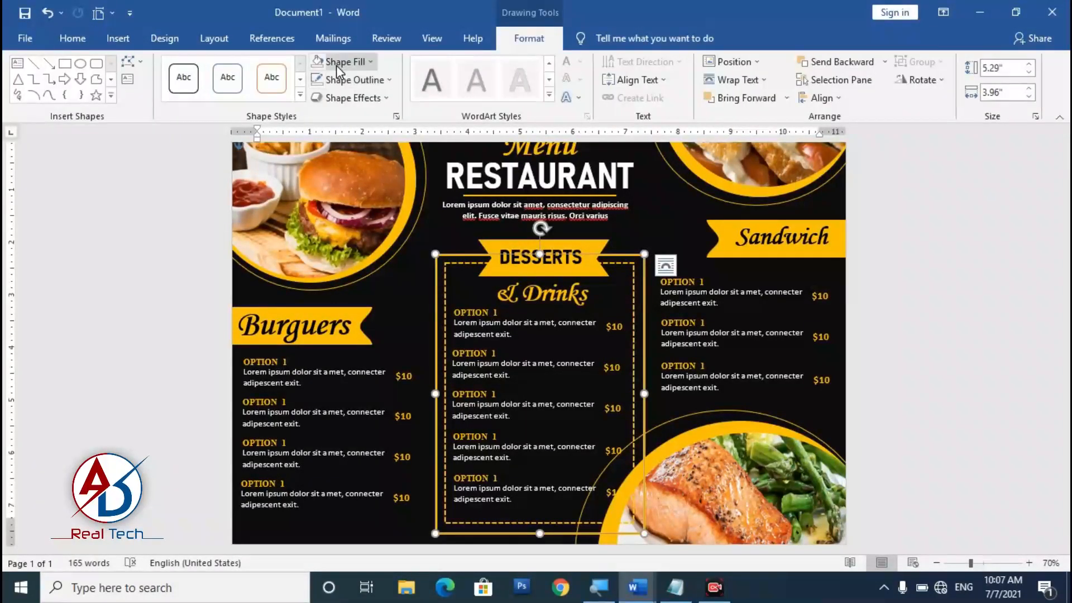
{"action": "left_click", "coordinate": [341, 62]}
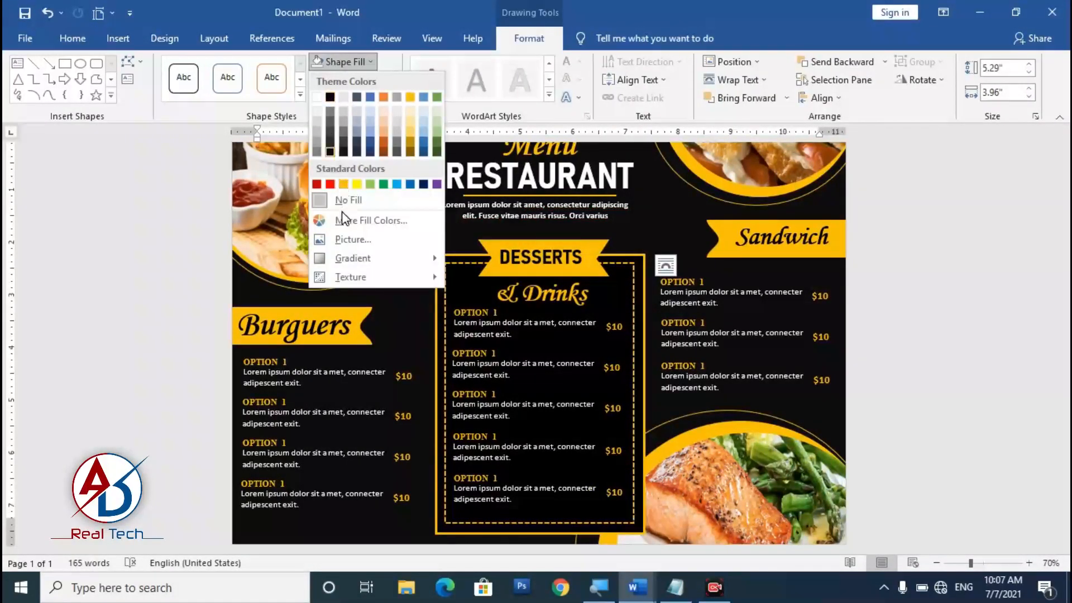
{"action": "left_click", "coordinate": [334, 155]}
{"action": "left_click", "coordinate": [910, 428]}
Examine the whole menu page, checking the filled Desserts & Drinks frame against the salmon picture and the neighboring columns.
{"action": "scroll", "coordinate": [911, 428], "scroll_direction": "down", "scroll_amount": 1}
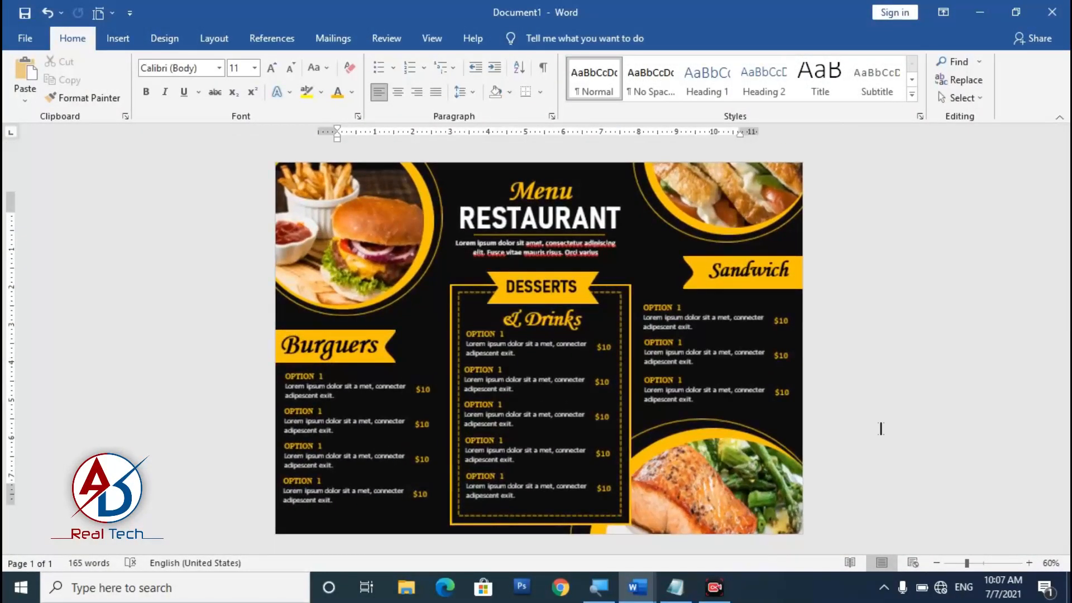
{"action": "scroll", "coordinate": [882, 429], "scroll_direction": "down", "scroll_amount": 2}
{"action": "scroll", "coordinate": [875, 428], "scroll_direction": "up", "scroll_amount": 2}
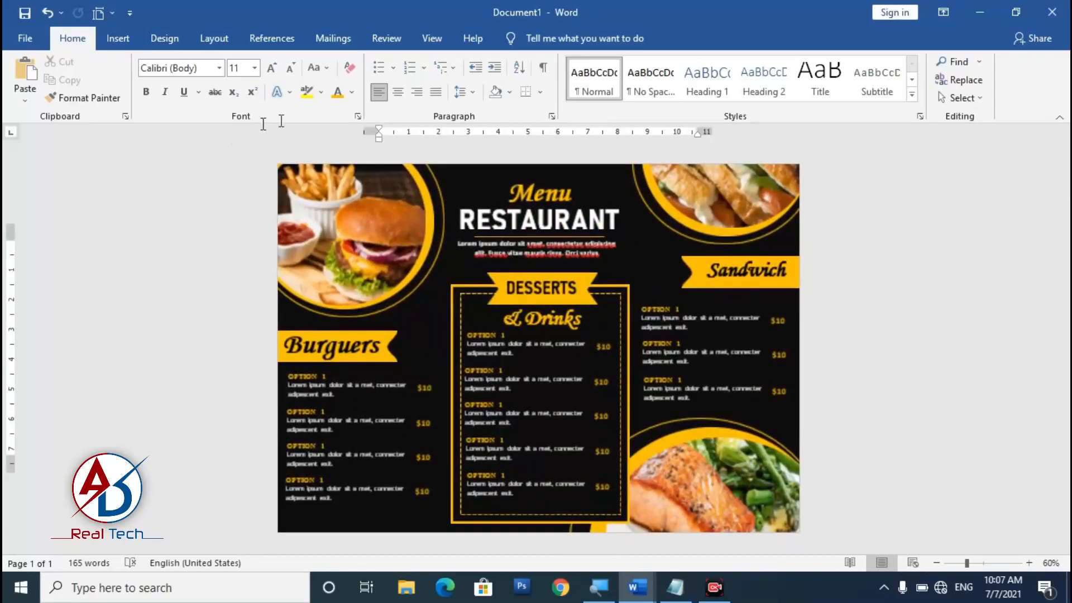
{"action": "scroll", "coordinate": [597, 380], "scroll_direction": "down", "scroll_amount": 2}
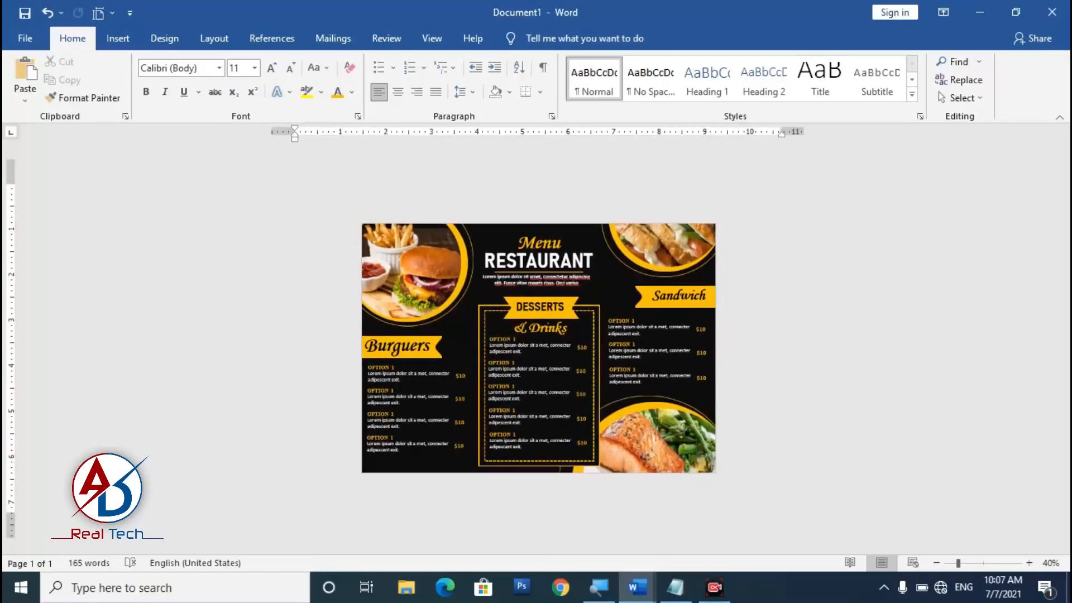
{"action": "scroll", "coordinate": [597, 380], "scroll_direction": "up", "scroll_amount": 1}
{"action": "scroll", "coordinate": [596, 377], "scroll_direction": "up", "scroll_amount": 2}
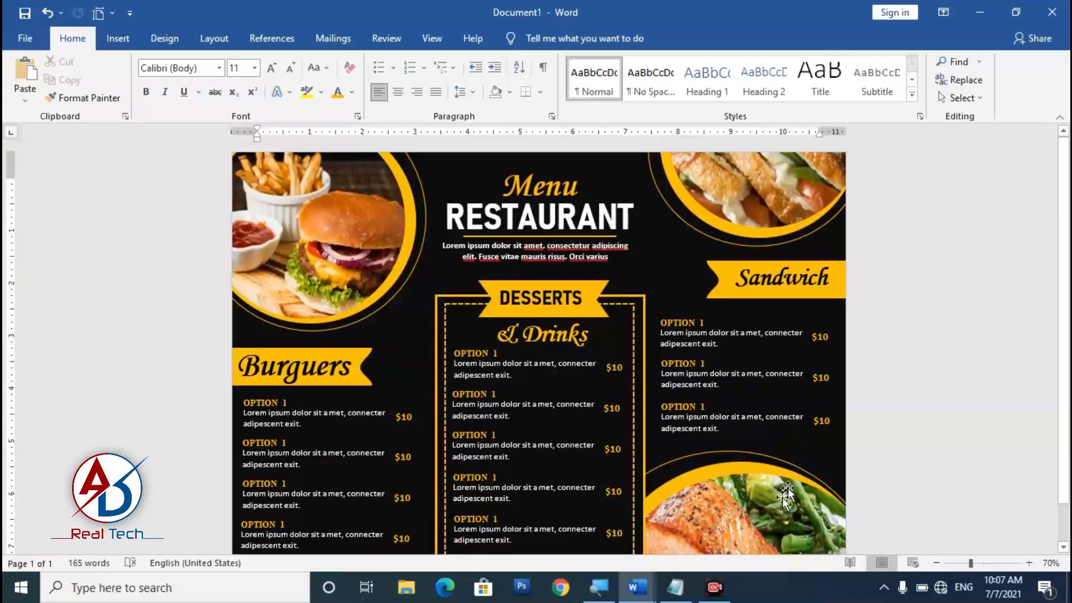
{"action": "scroll", "coordinate": [540, 354], "scroll_direction": "down", "scroll_amount": 1}
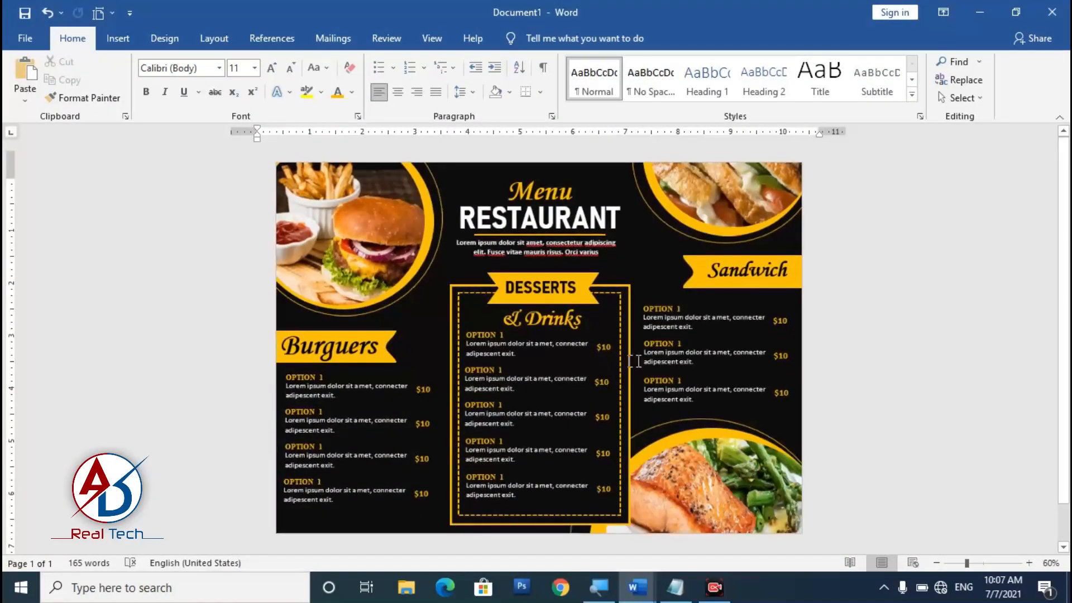